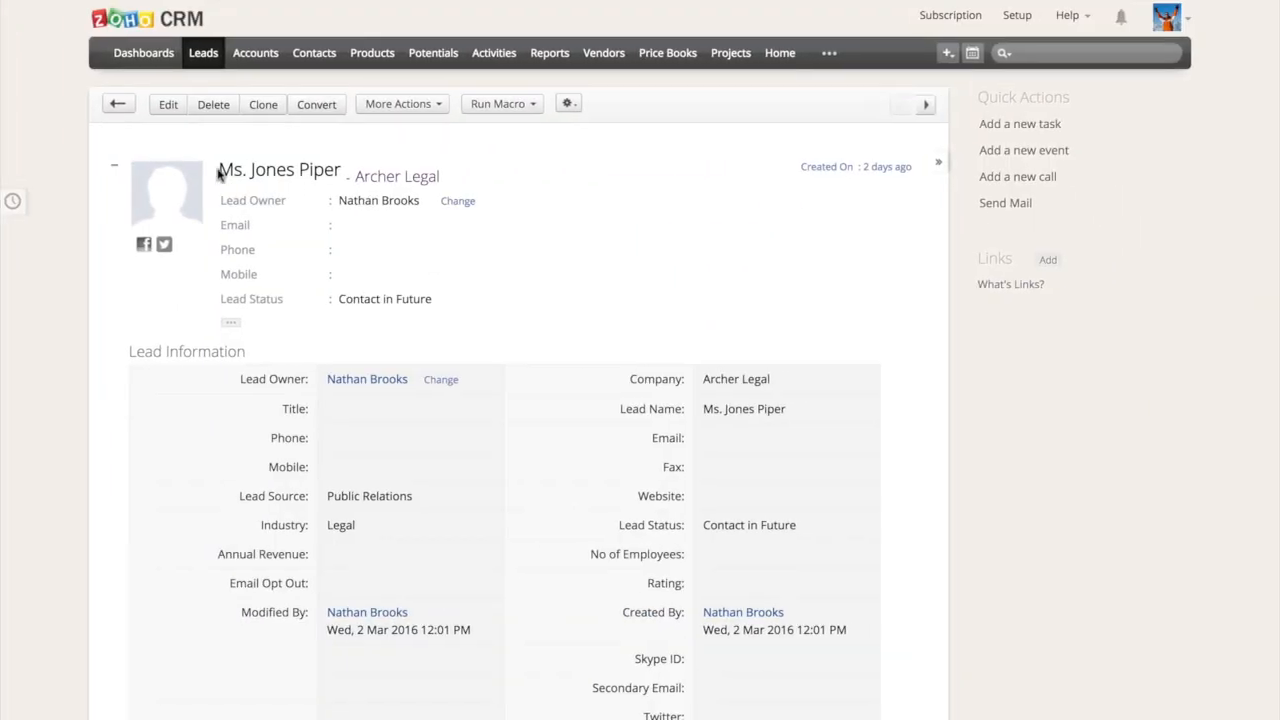
# Open the CRM dashboards and review the lead breakdowns by source, status, sales person and industry
pyautogui.click(168, 58)
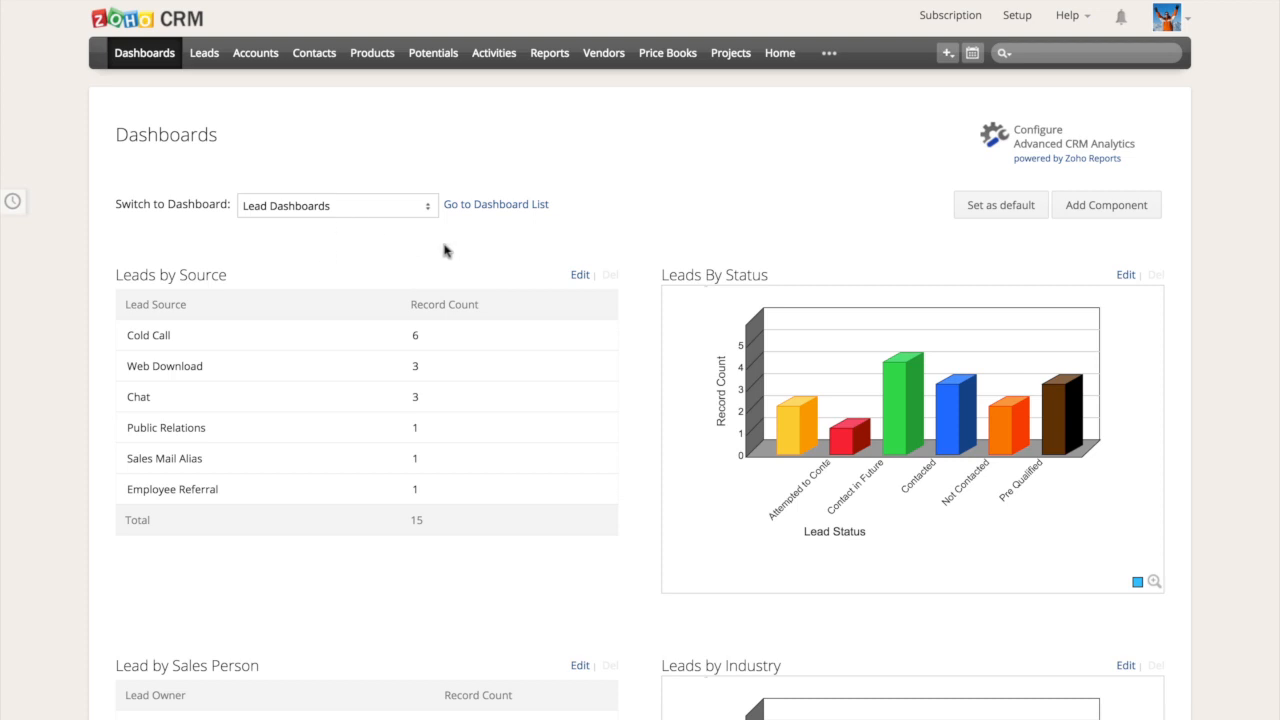
pyautogui.scroll(-3, 443, 249)
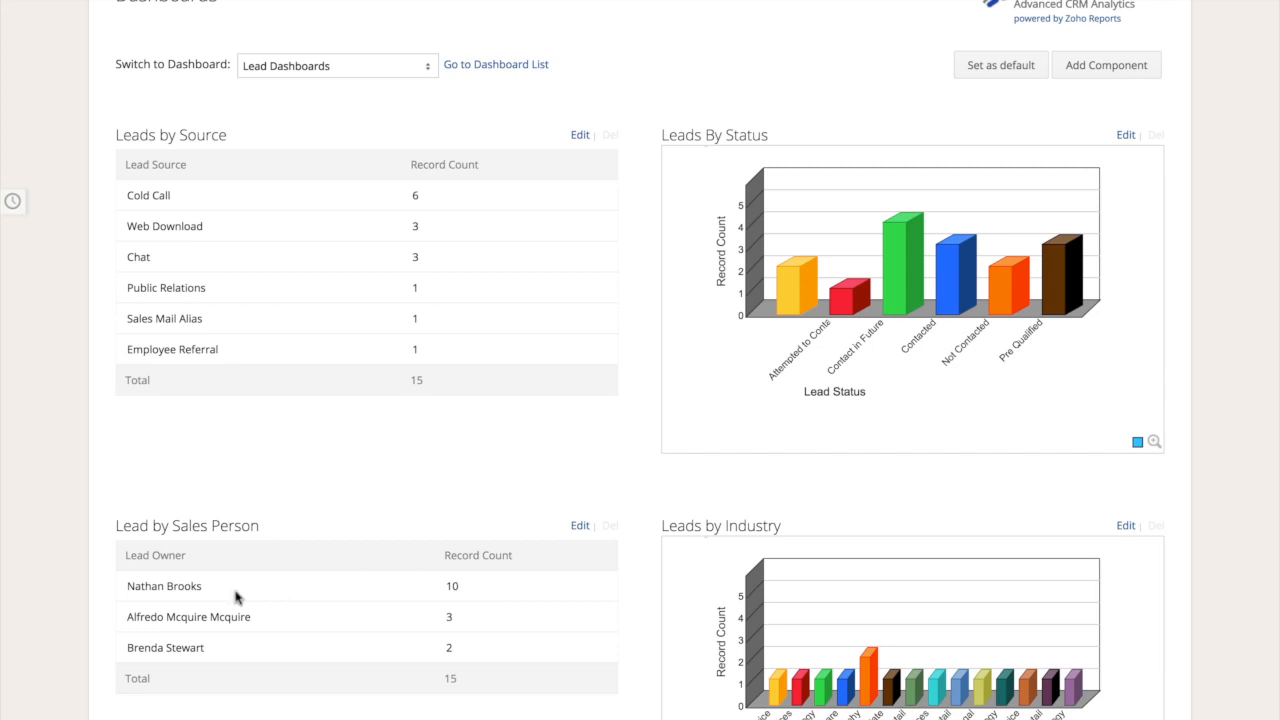
pyautogui.scroll(-3, 591, 622)
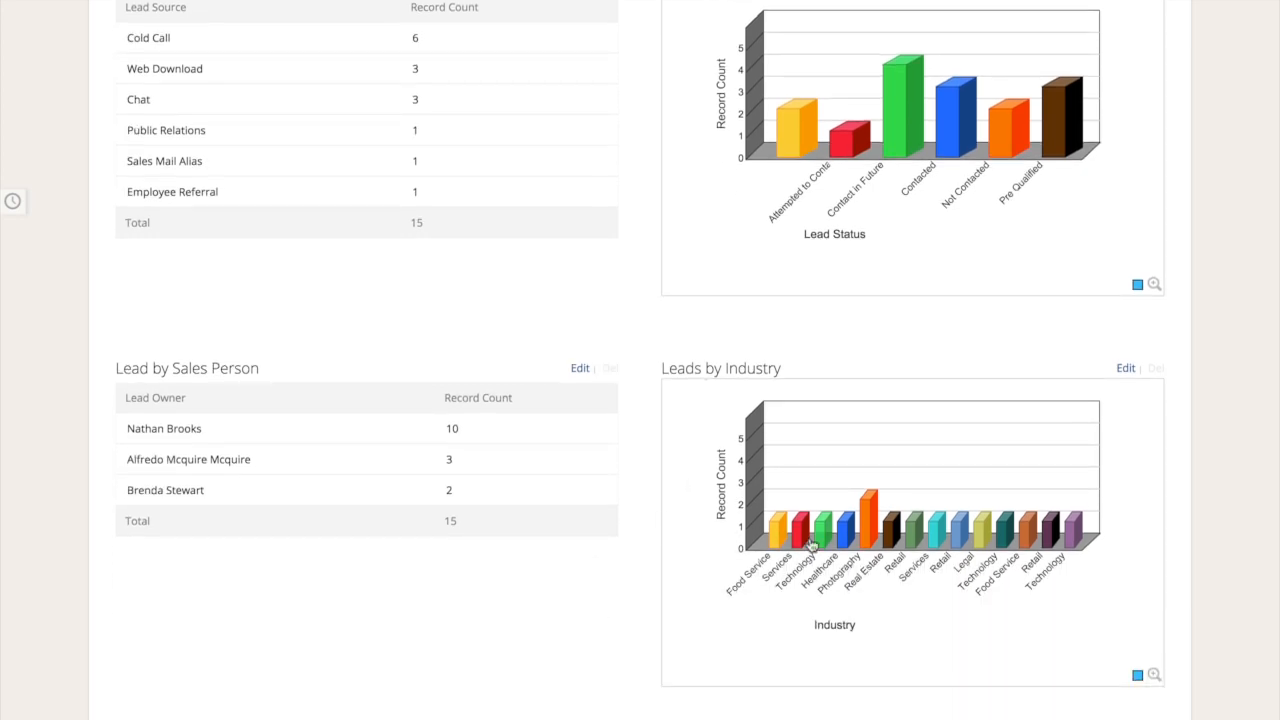
pyautogui.scroll(5, 514, 517)
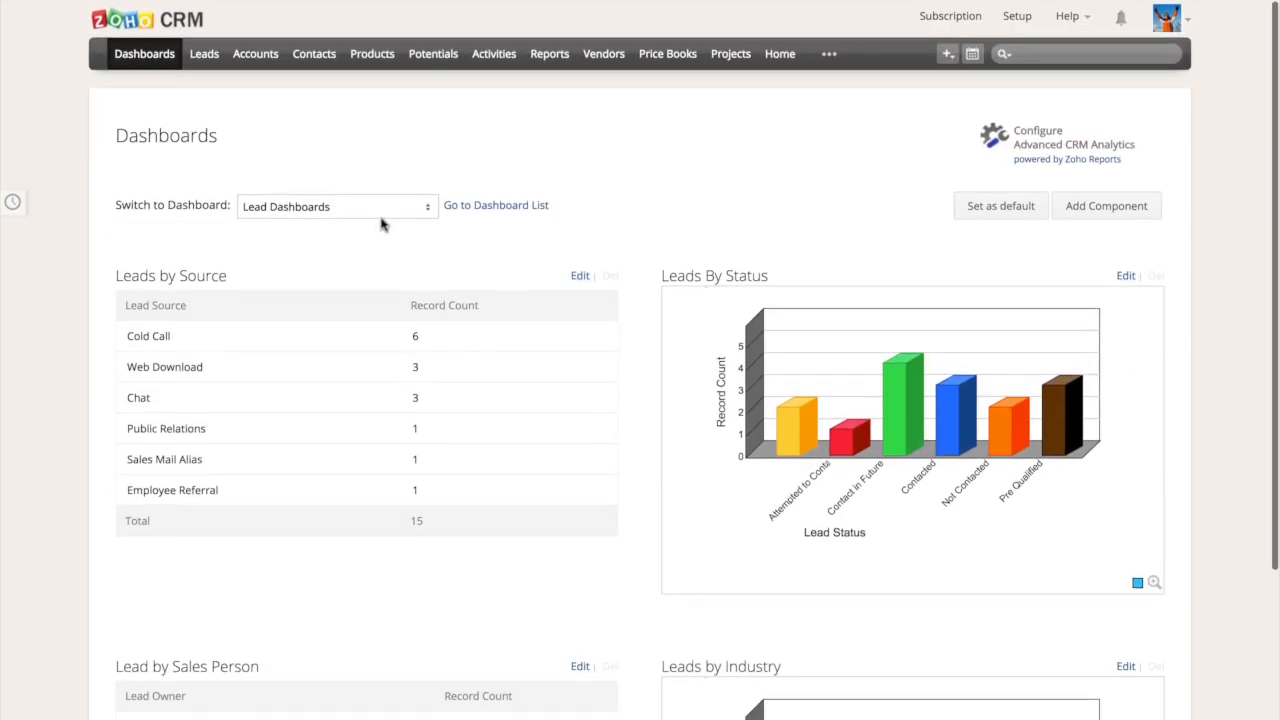
# Open the Merchant & Venice lead from the open leads list and fill in its phone number
pyautogui.click(205, 56)
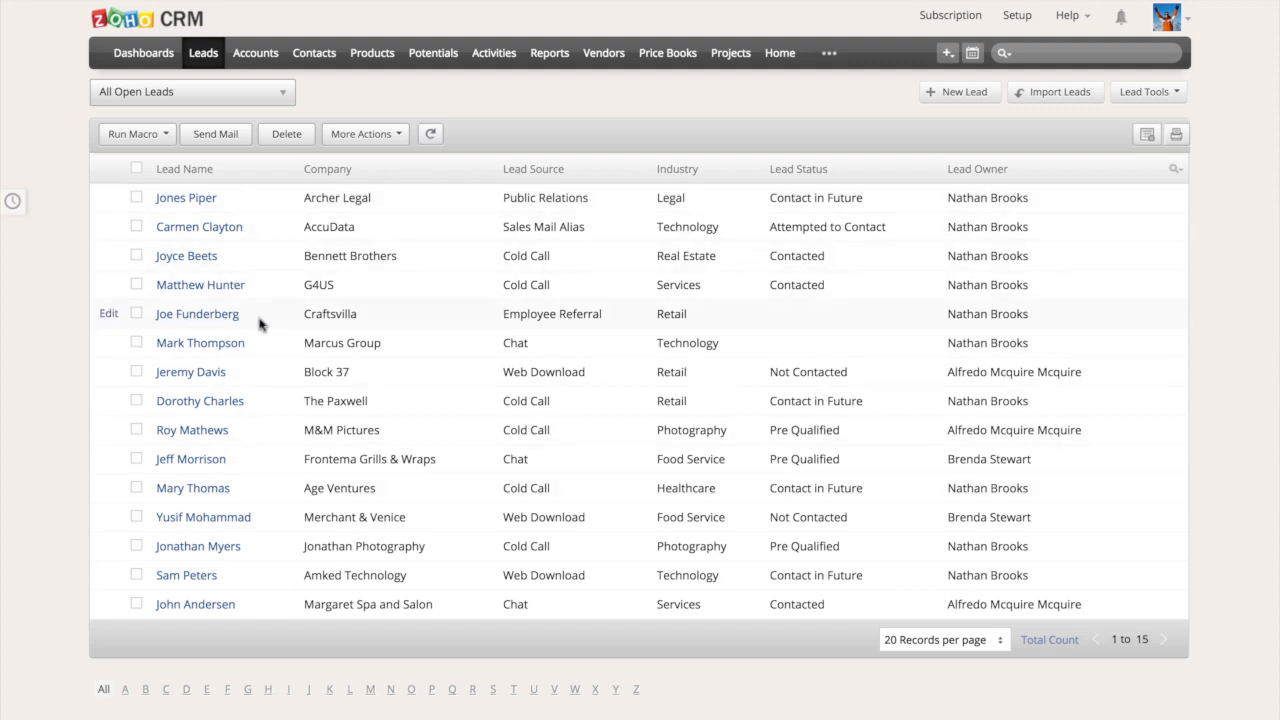
pyautogui.click(273, 518)
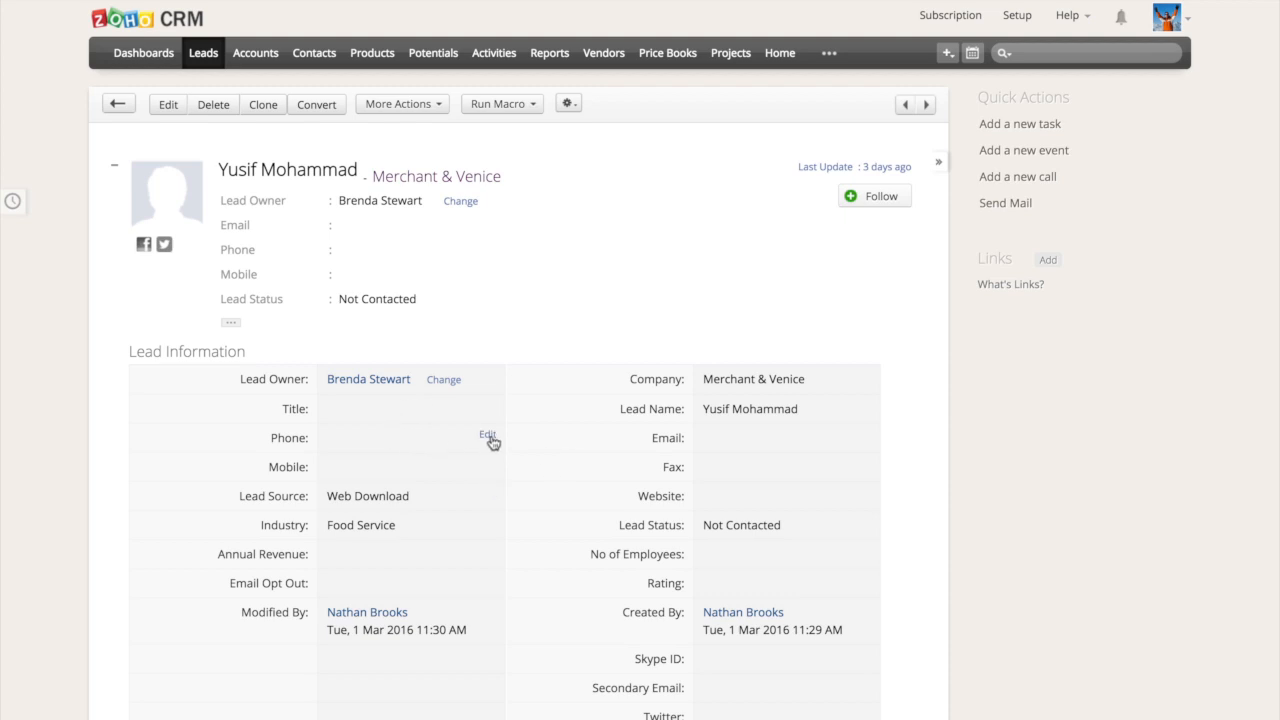
pyautogui.click(488, 436)
pyautogui.write('777-7771-')
pyautogui.press('BackSpace')
pyautogui.press('BackSpace')
pyautogui.write('9')
pyautogui.press('BackSpace')
pyautogui.write('-9918')
pyautogui.click(460, 440)
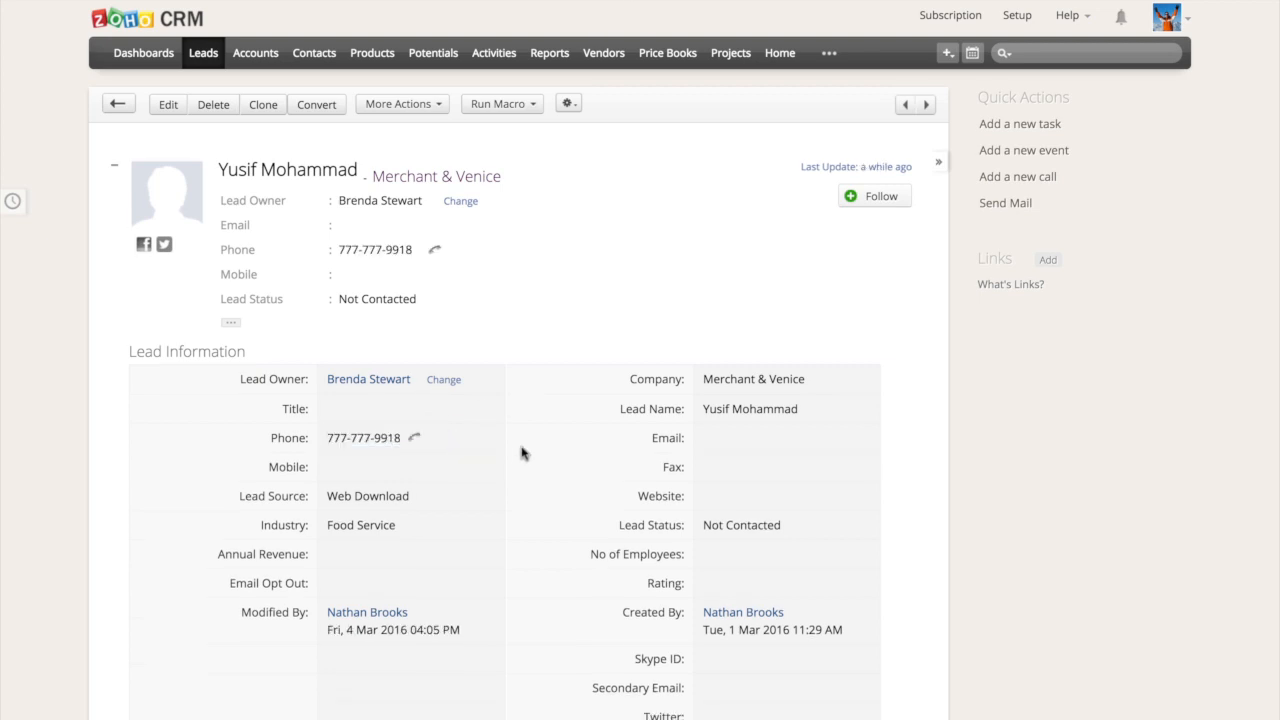
# Convert the Merchant & Venice lead into a new account and contact without a potential, notifying the record owner
pyautogui.scroll(-3, 522, 450)
pyautogui.scroll(-3, 522, 453)
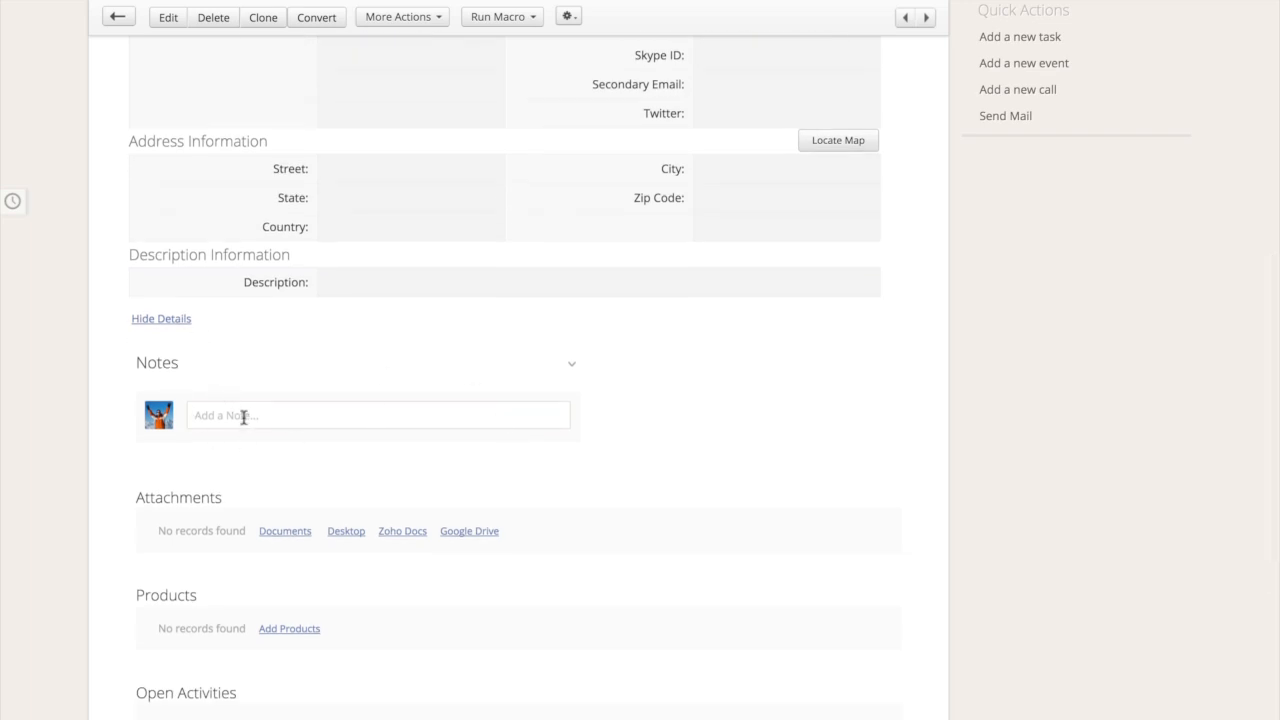
pyautogui.scroll(-2, 245, 504)
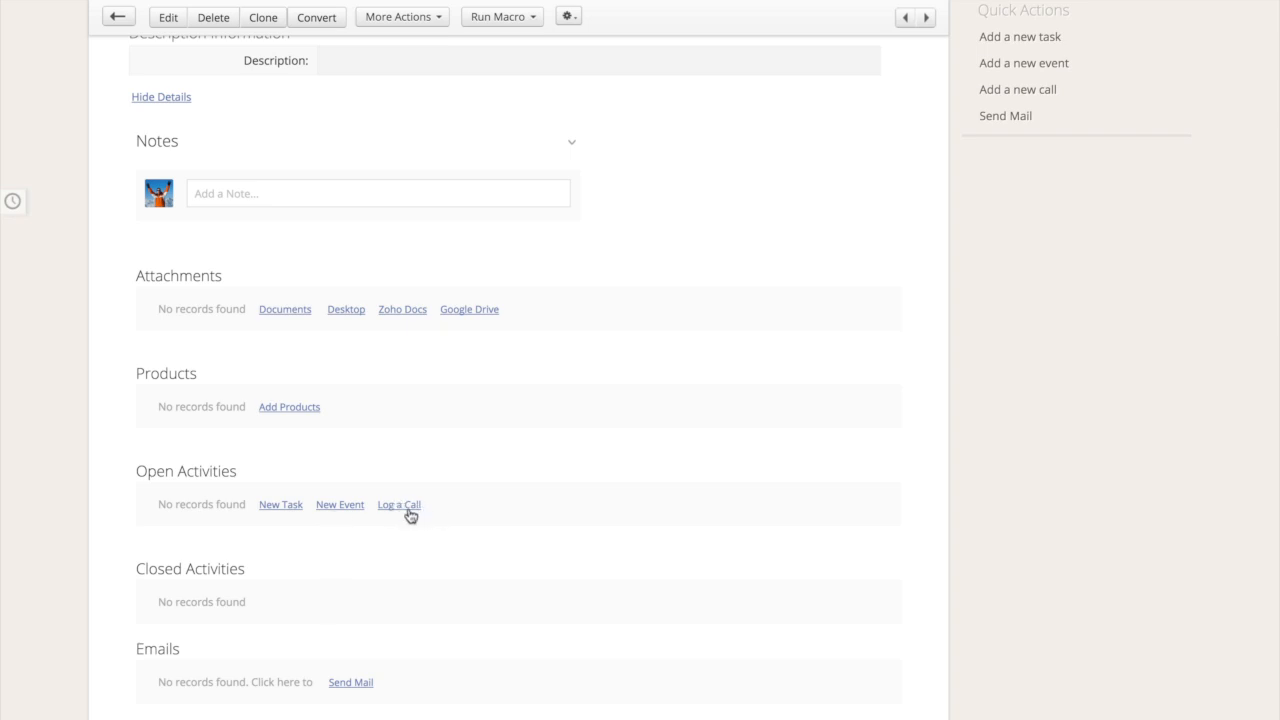
pyautogui.scroll(10, 671, 460)
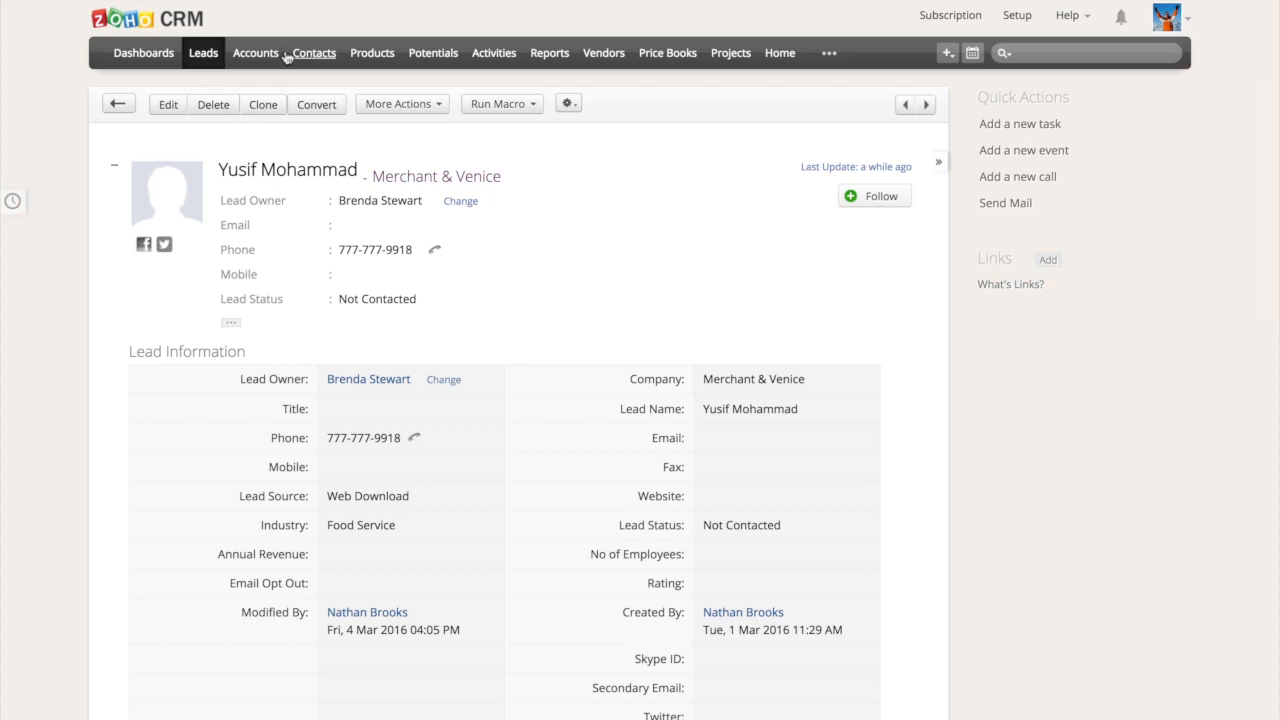
pyautogui.click(318, 106)
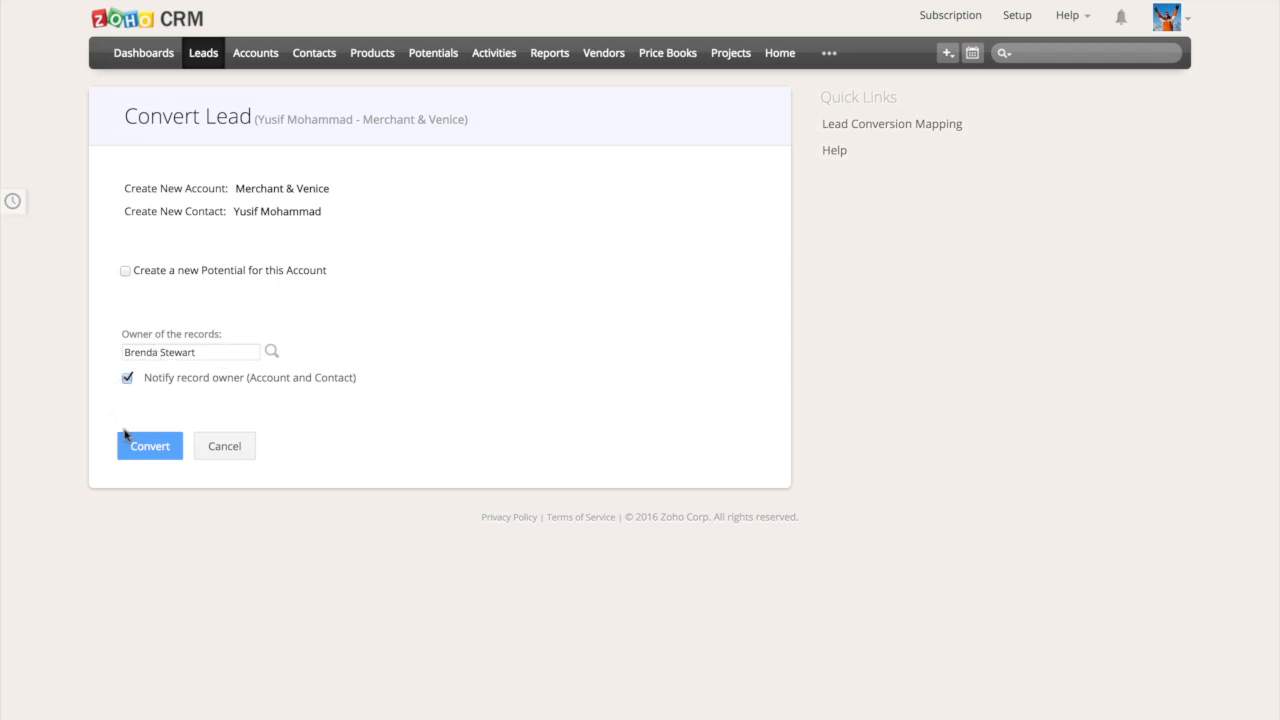
pyautogui.click(150, 446)
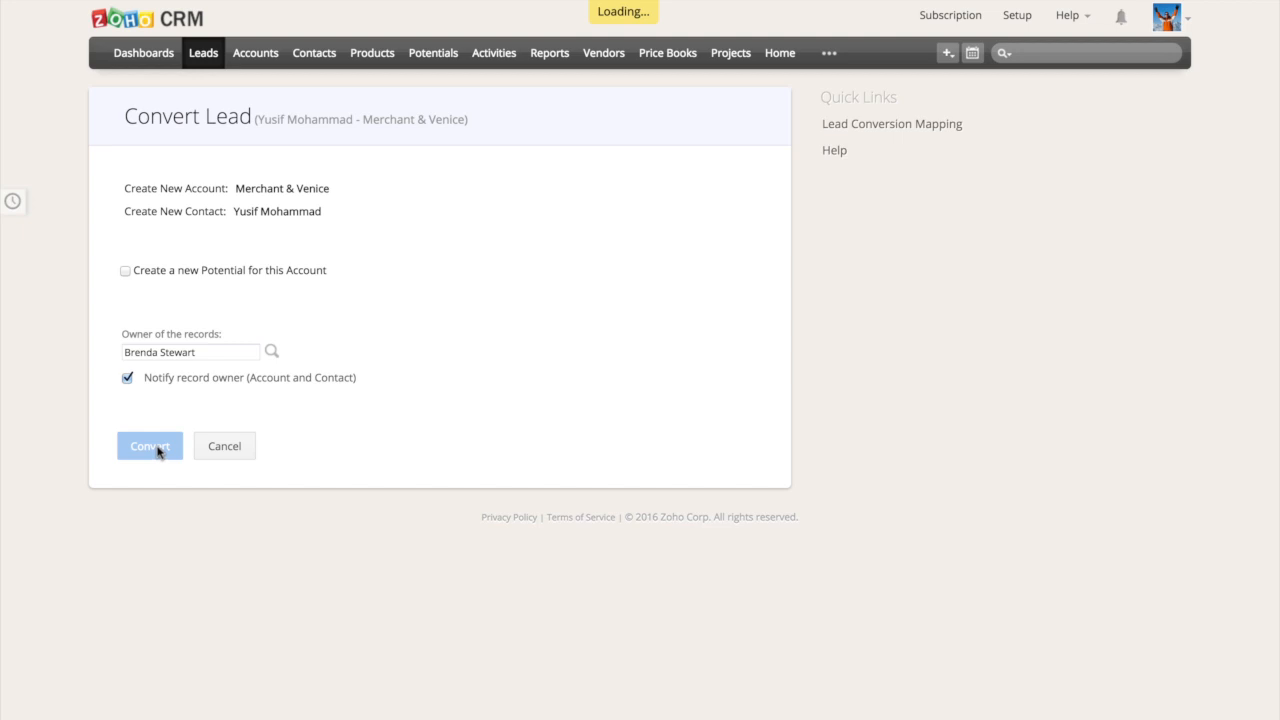
# Open the new Merchant & Venice account and review its details, contacts, activities and other related records
pyautogui.click(336, 258)
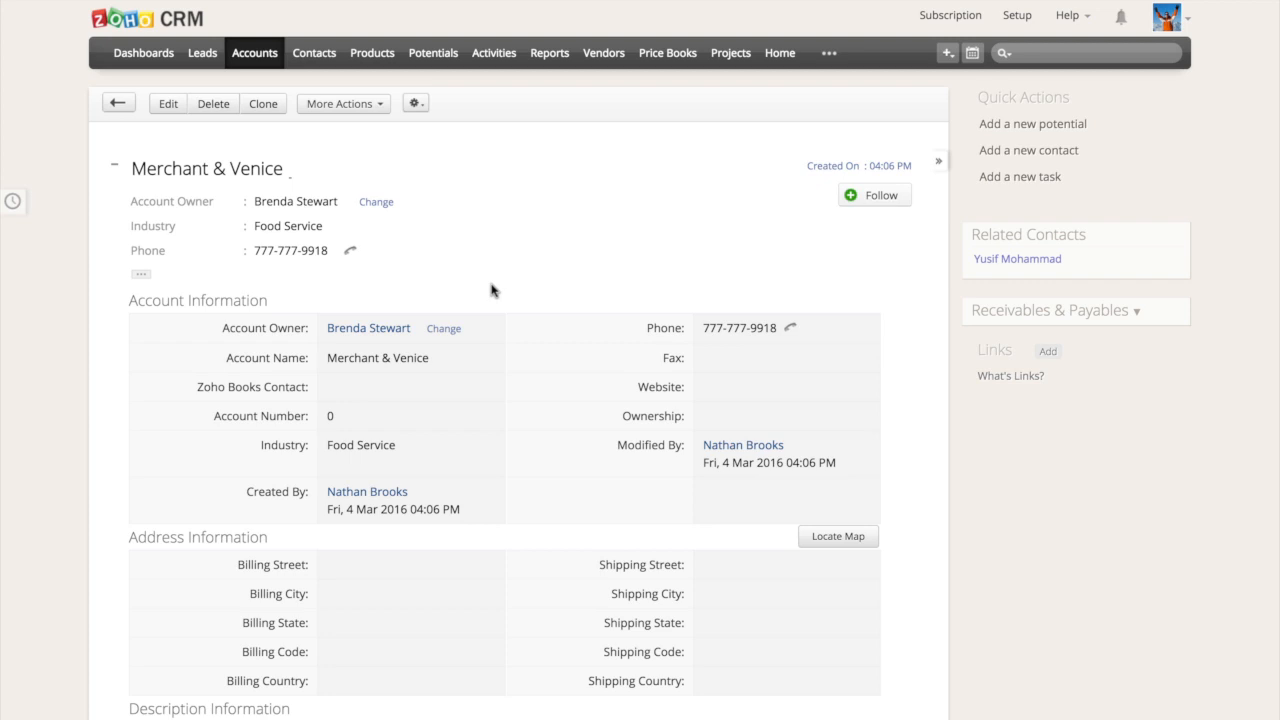
pyautogui.scroll(-5, 491, 290)
pyautogui.scroll(-6, 491, 290)
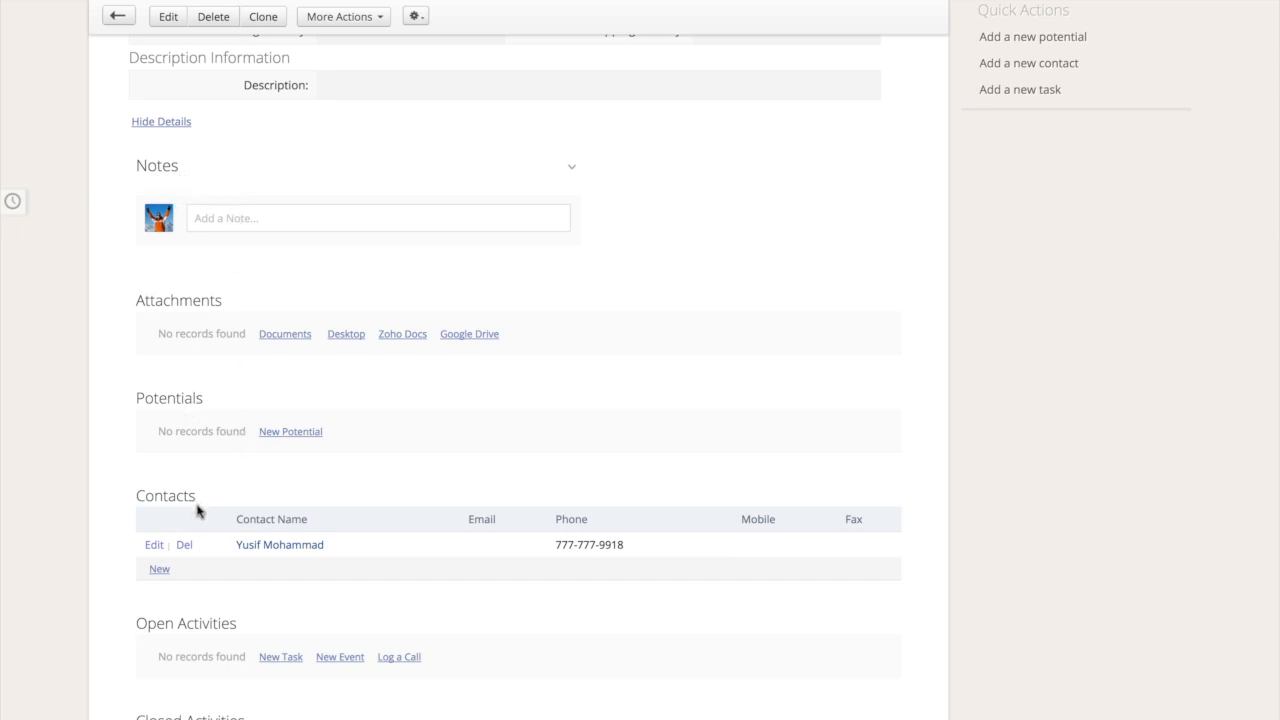
pyautogui.scroll(-5, 200, 591)
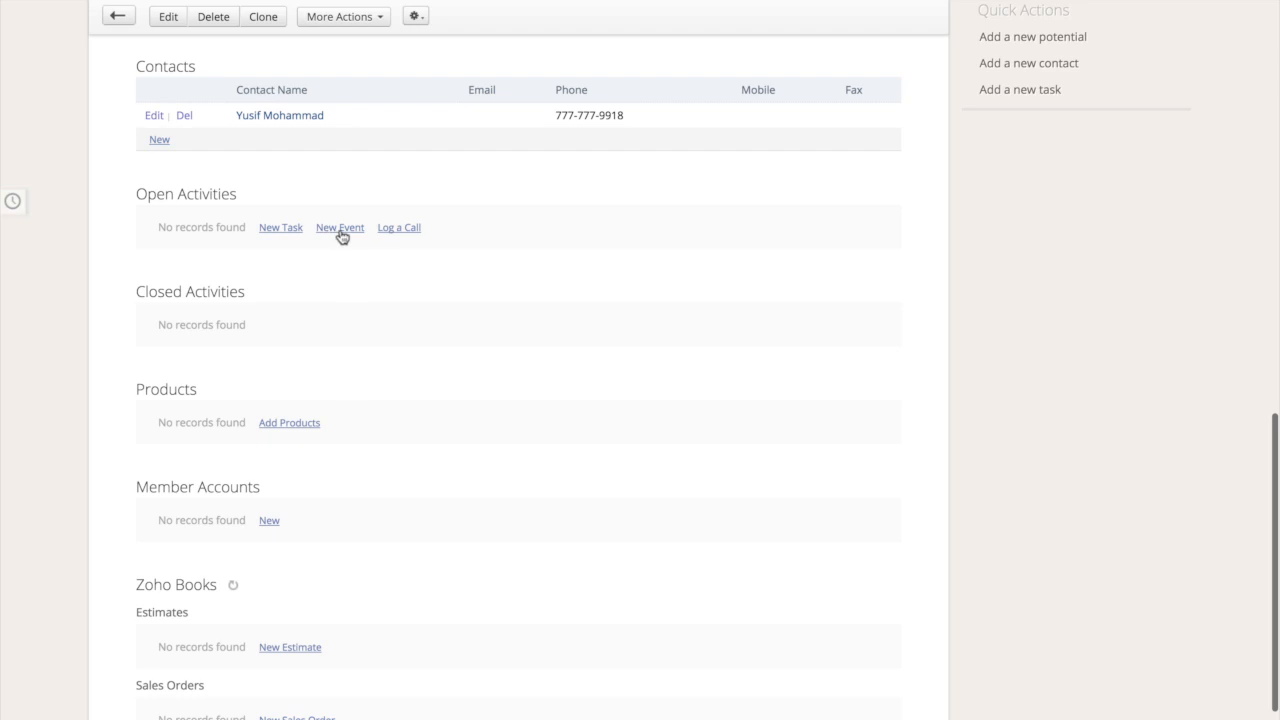
pyautogui.scroll(10, 417, 247)
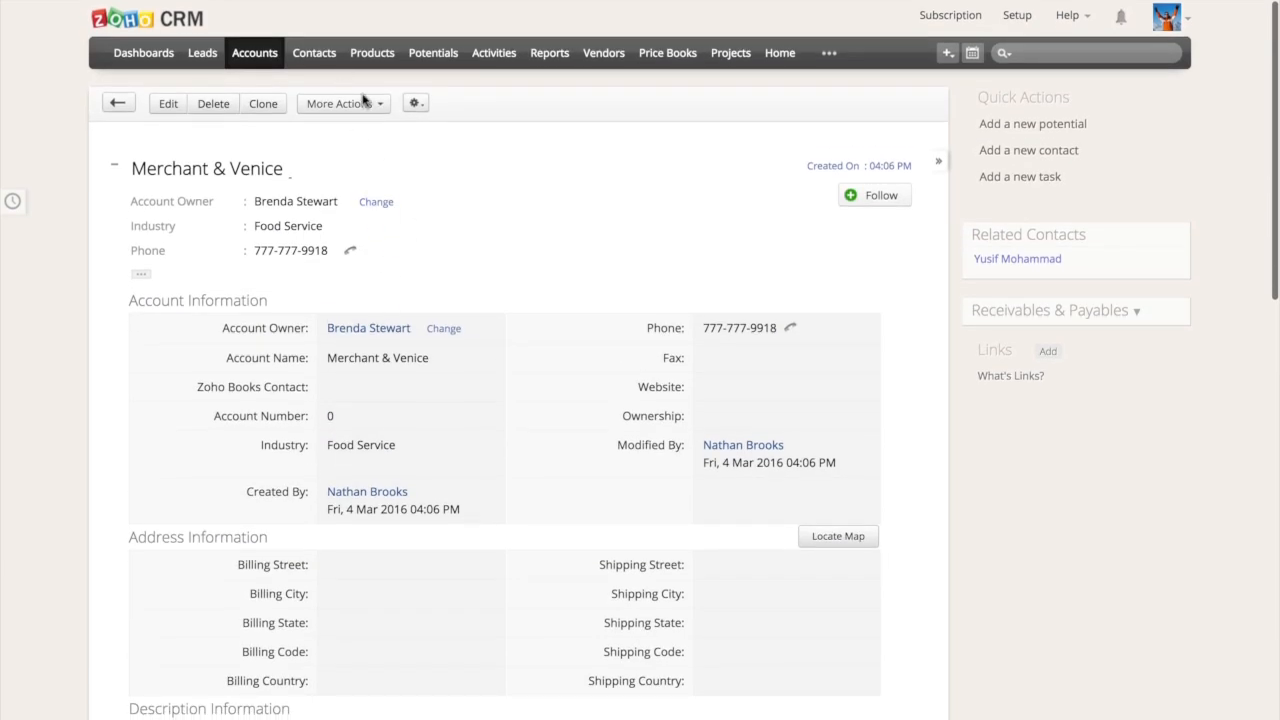
# Open the "Carney and Associates - 200 cards" potential for editing, inspect its stage options and leave without saving
pyautogui.click(433, 53)
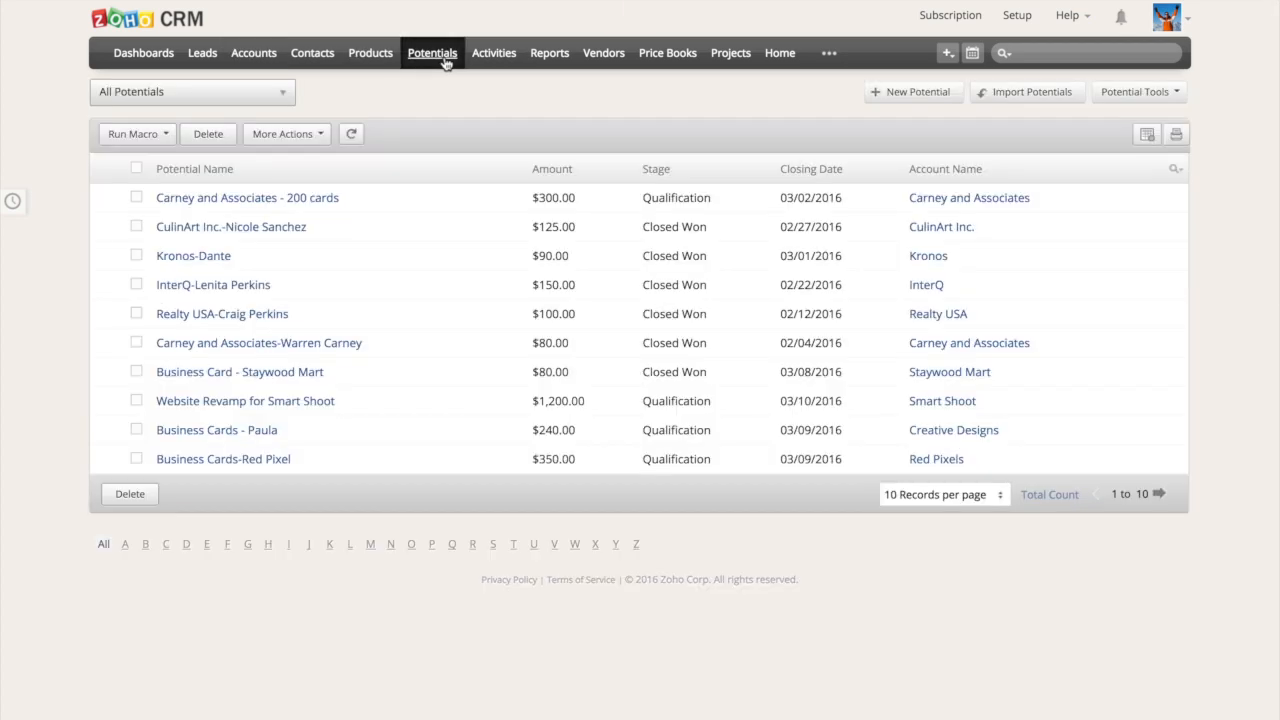
pyautogui.click(403, 191)
pyautogui.click(165, 105)
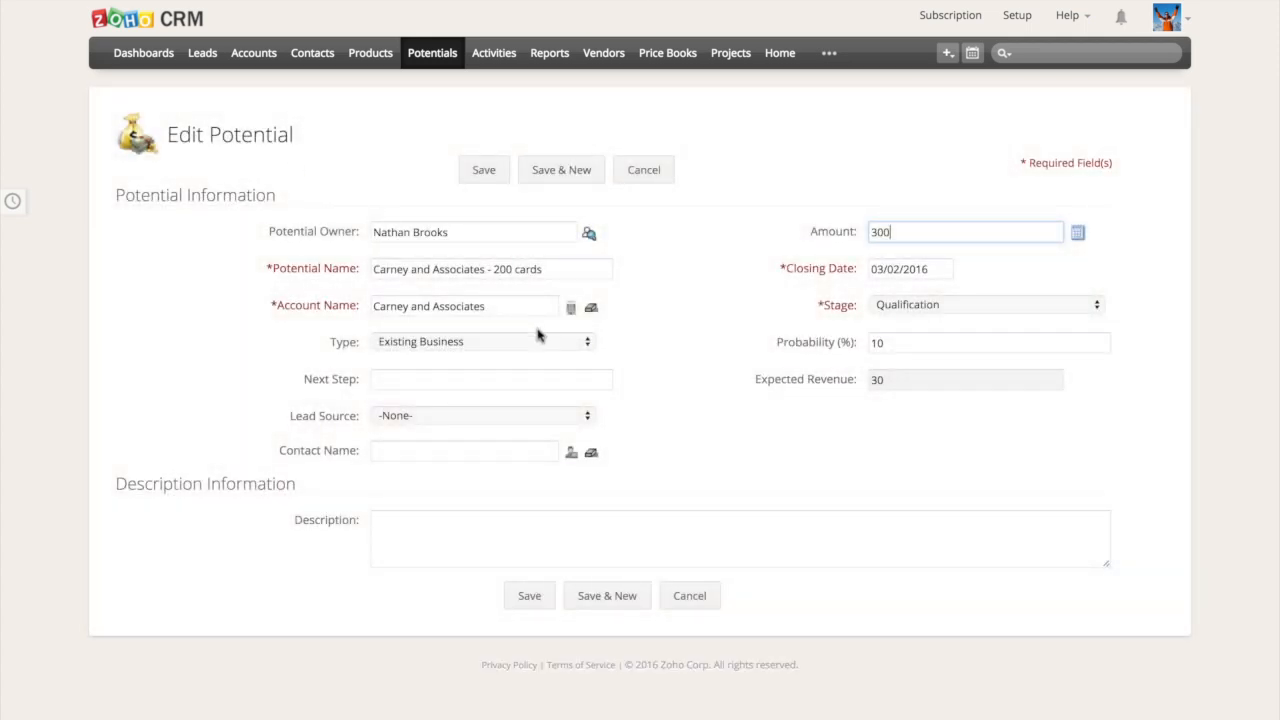
pyautogui.click(886, 305)
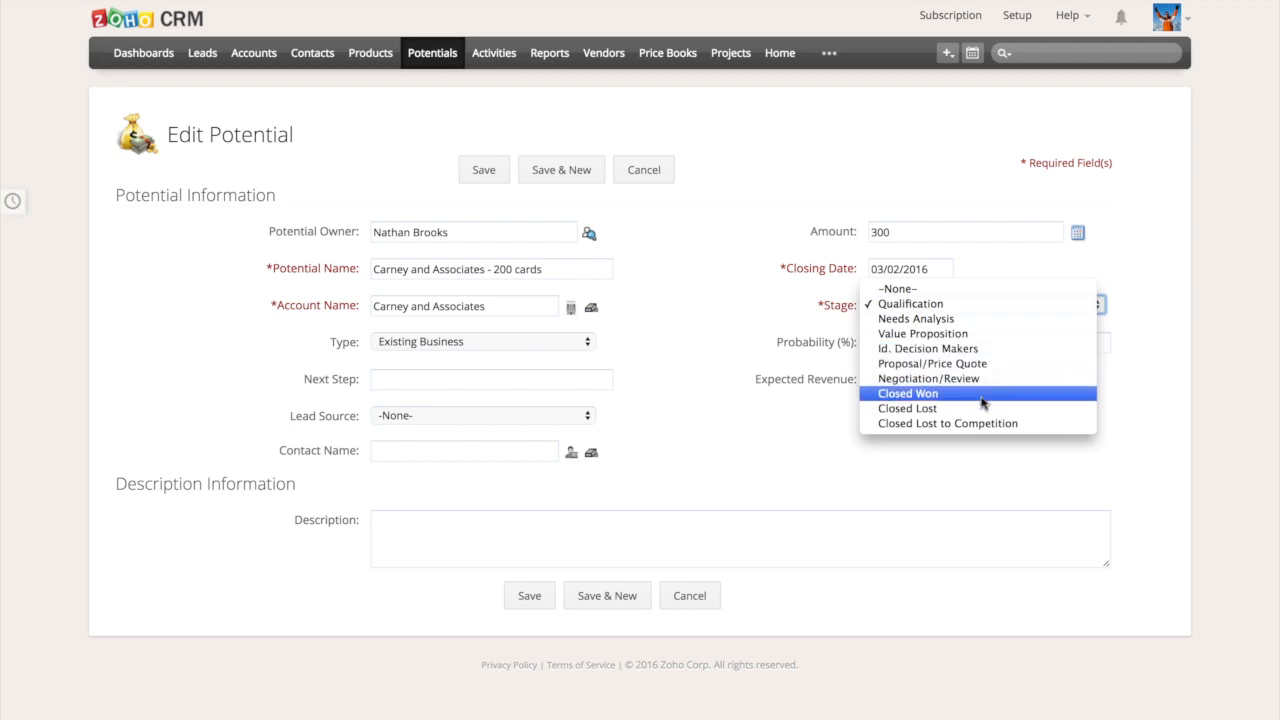
pyautogui.click(709, 587)
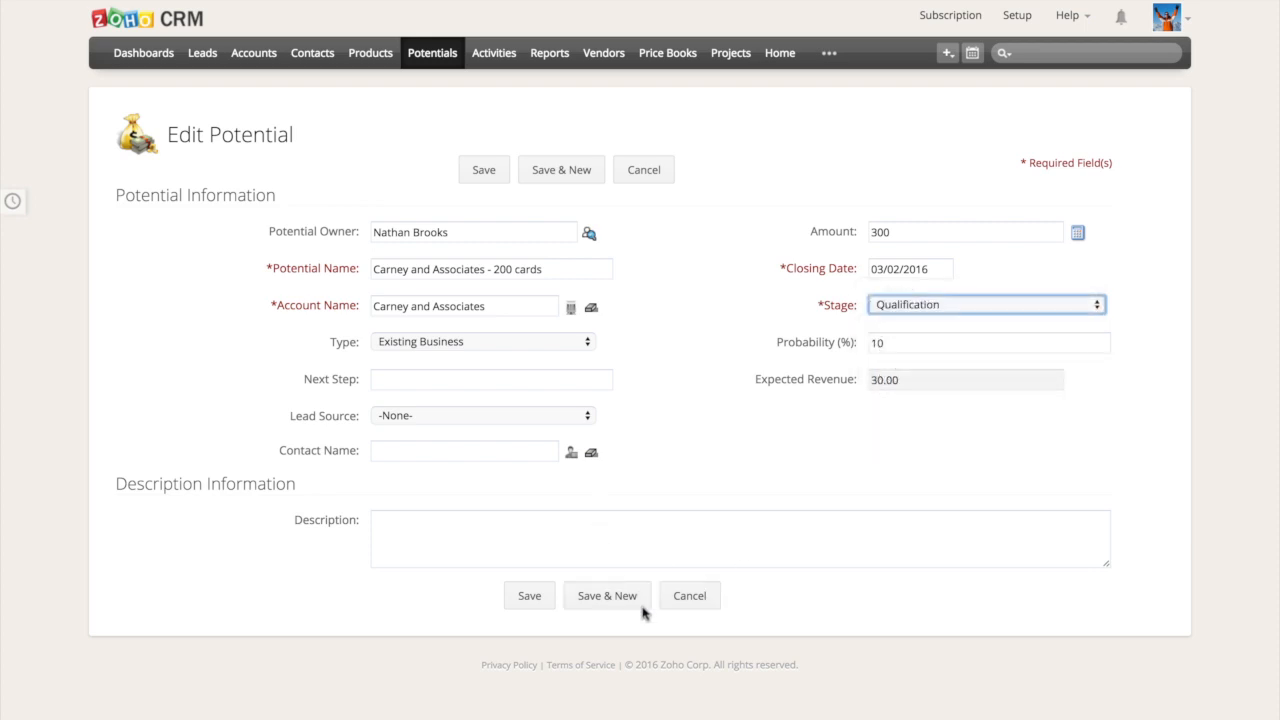
pyautogui.click(688, 595)
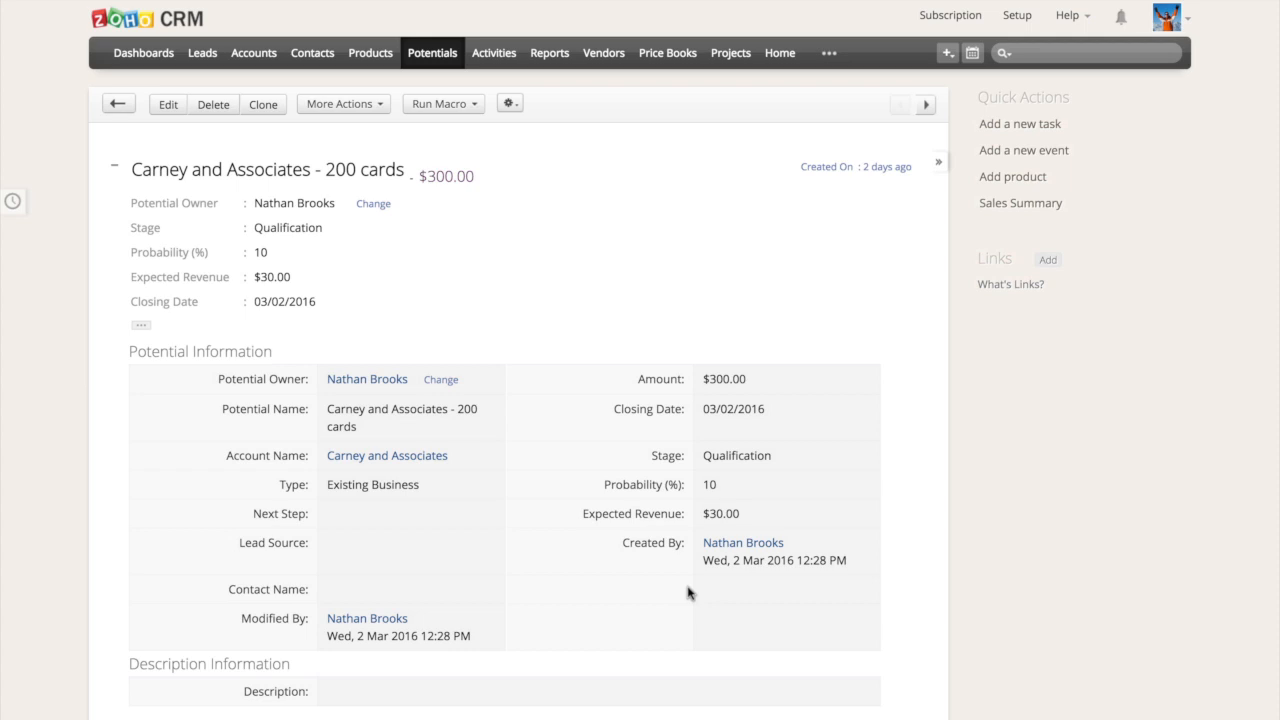
# Return to the CRM lead dashboards and switch to the Zoho Books dashboard
pyautogui.click(136, 55)
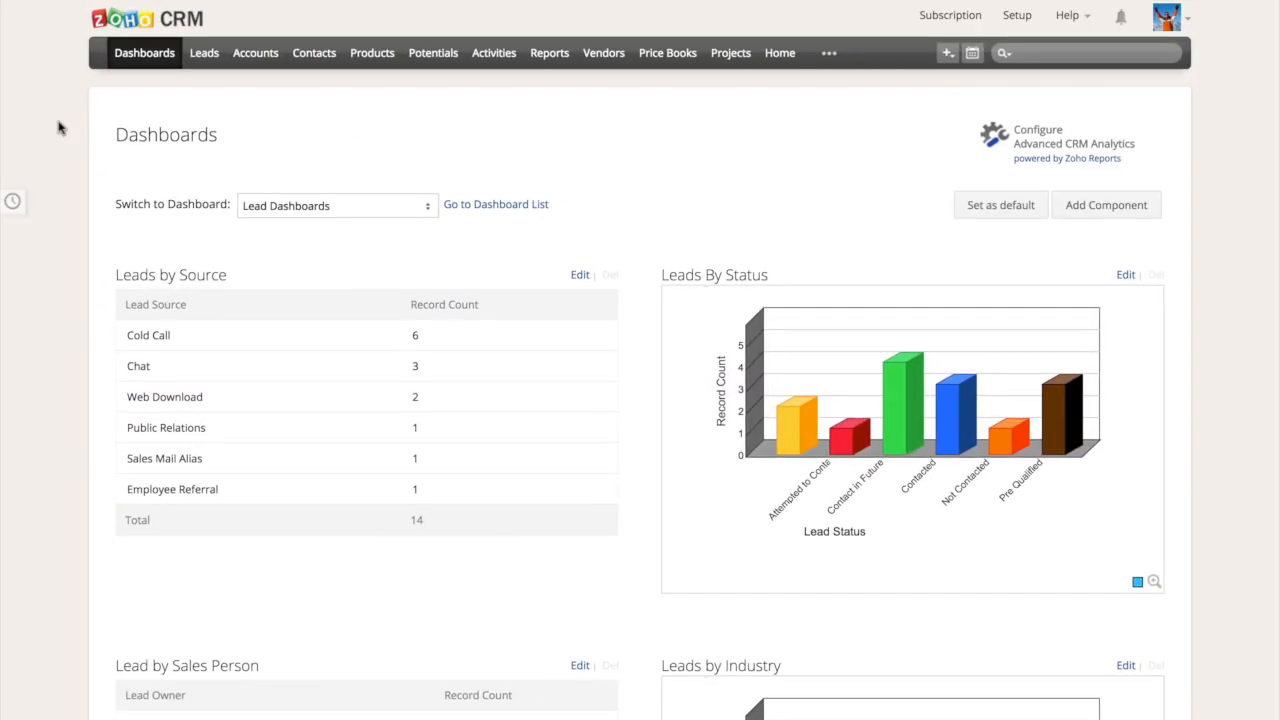
pyautogui.moveTo(160, 5)
pyautogui.click(238, 22)
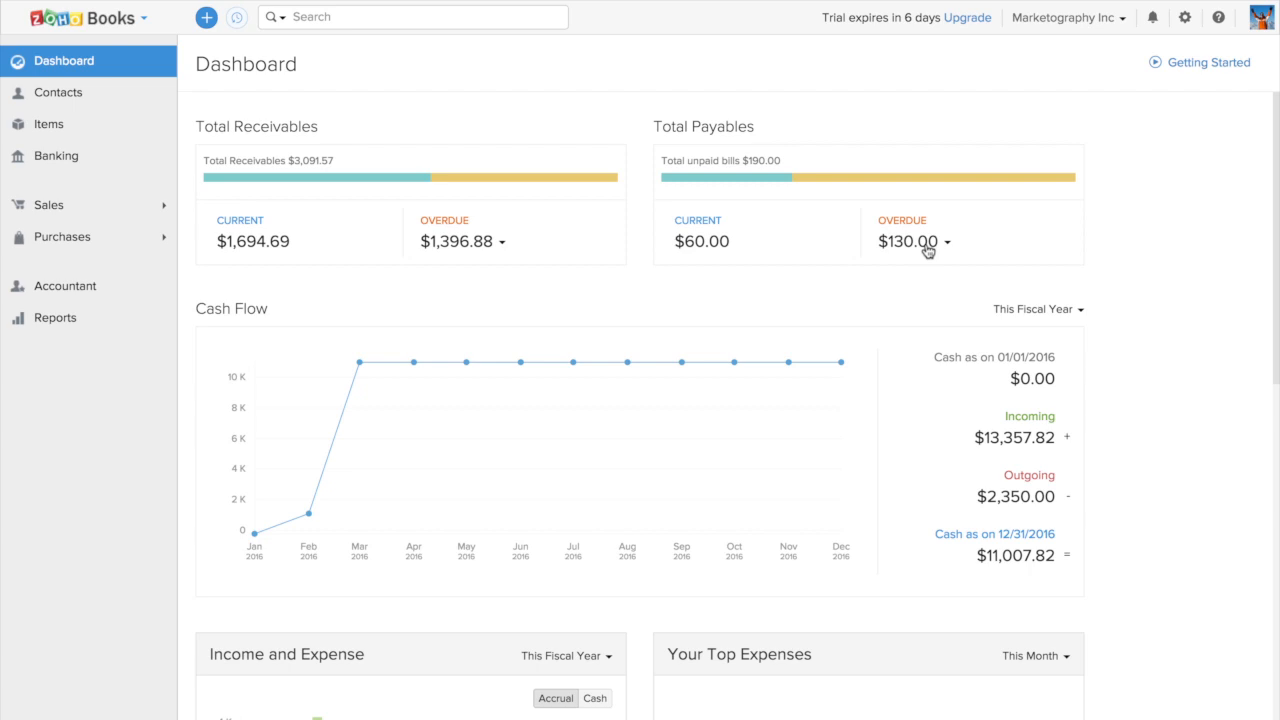
# Examine the dashboard's cash flow, income and expense, top expenses with its period options, and bank and credit card balances
pyautogui.scroll(-3, 1208, 378)
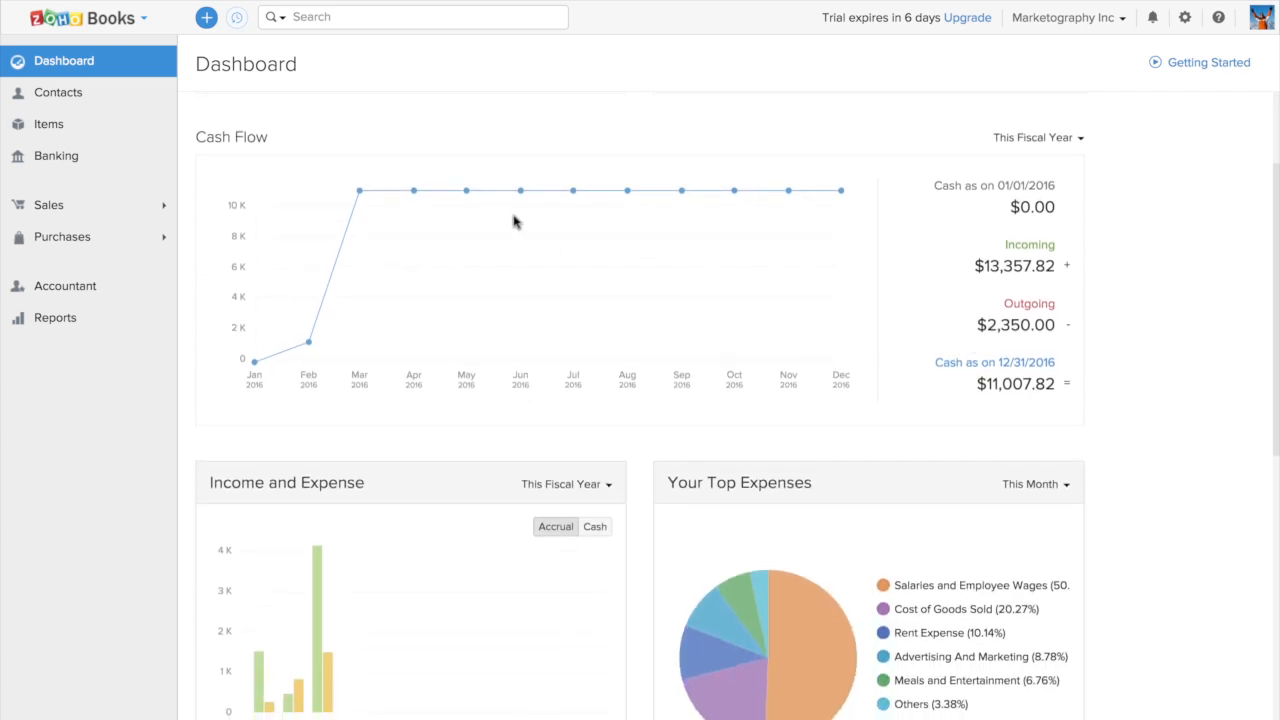
pyautogui.moveTo(360, 198)
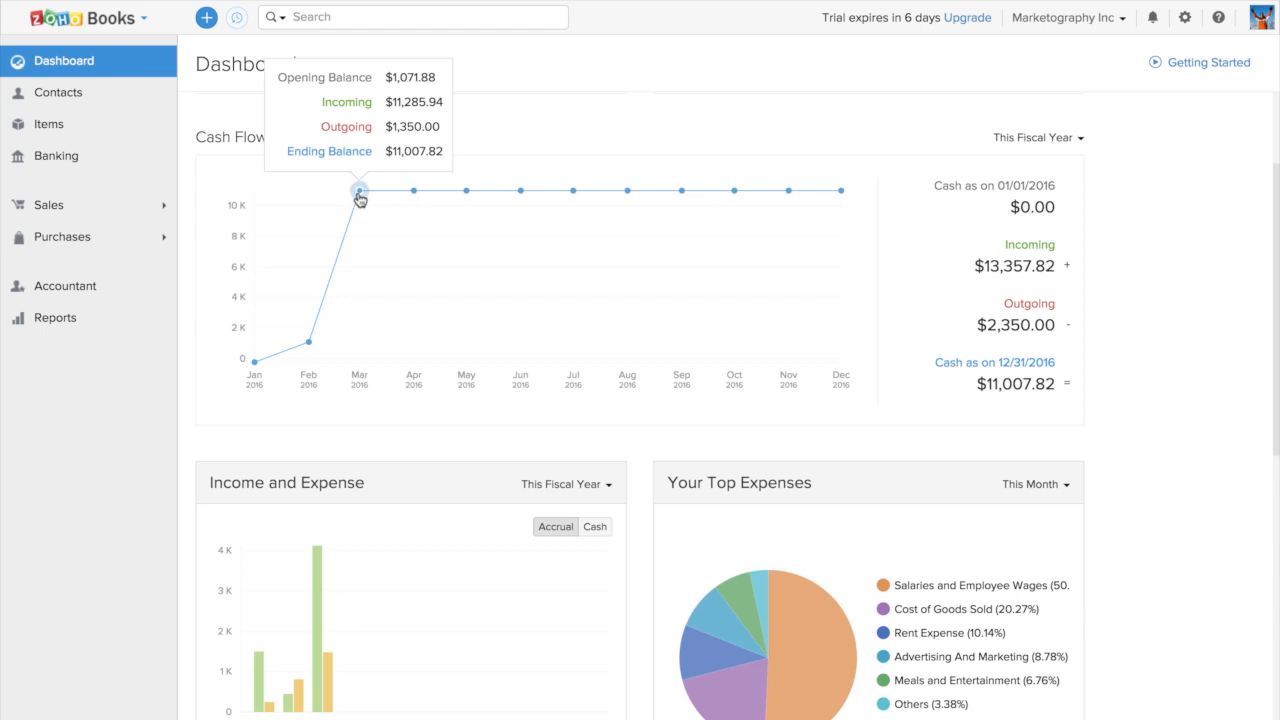
pyautogui.scroll(-3, 369, 349)
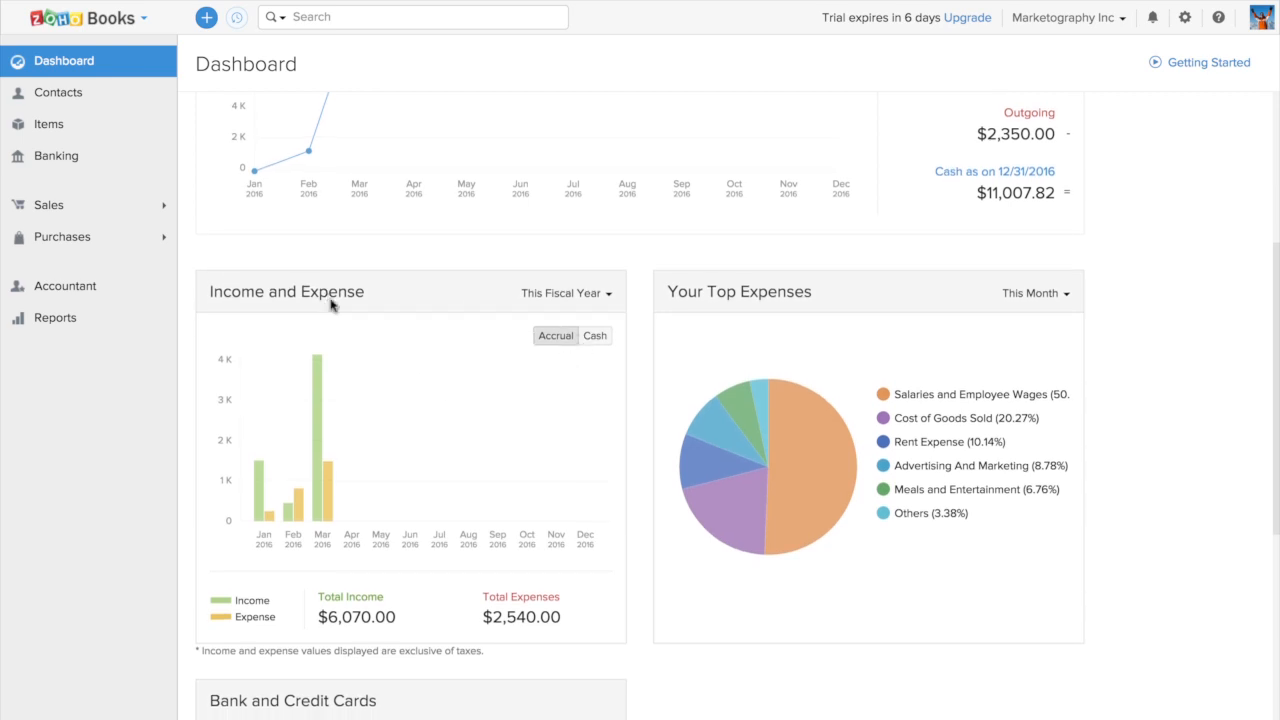
pyautogui.moveTo(711, 487)
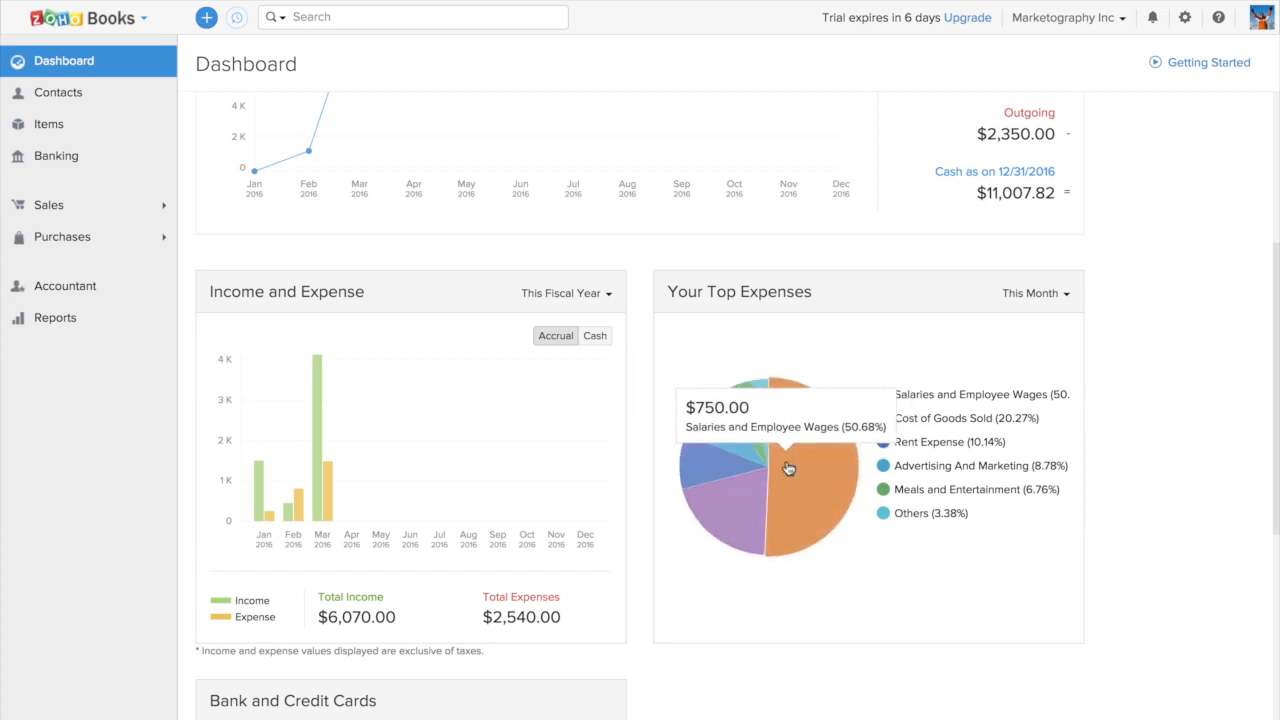
pyautogui.click(1037, 300)
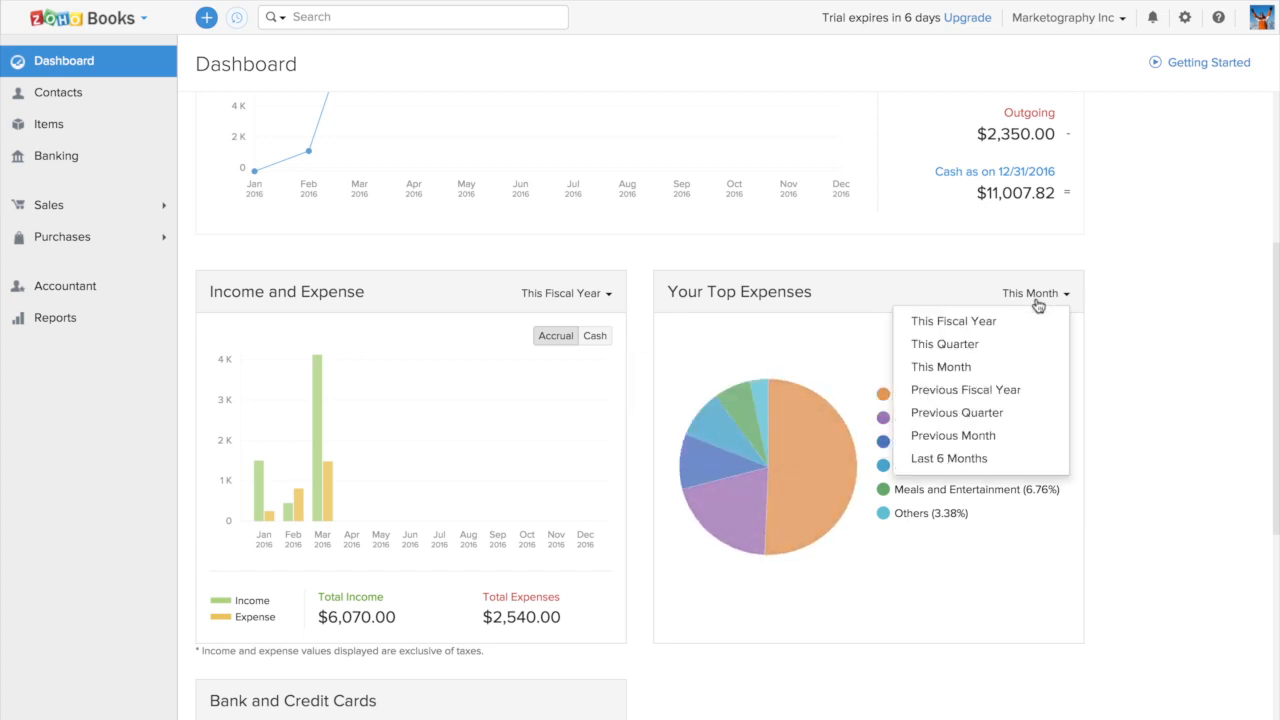
pyautogui.click(1188, 405)
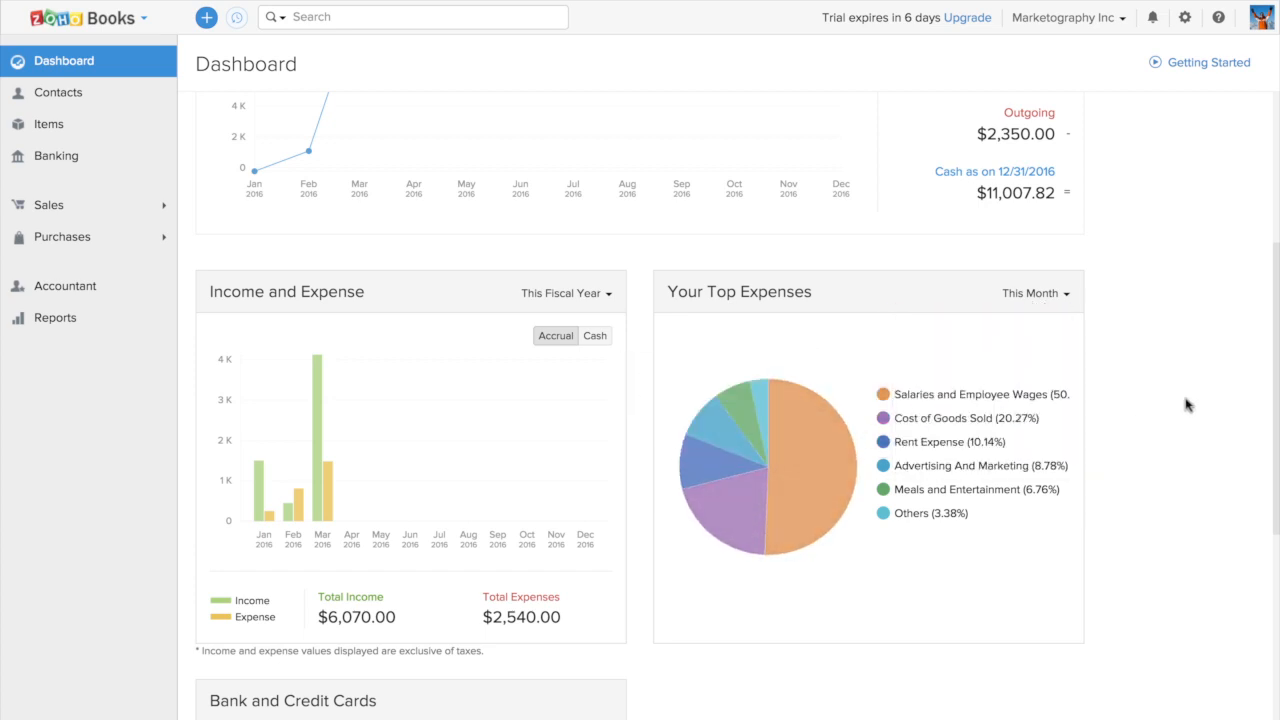
pyautogui.scroll(-4, 1188, 405)
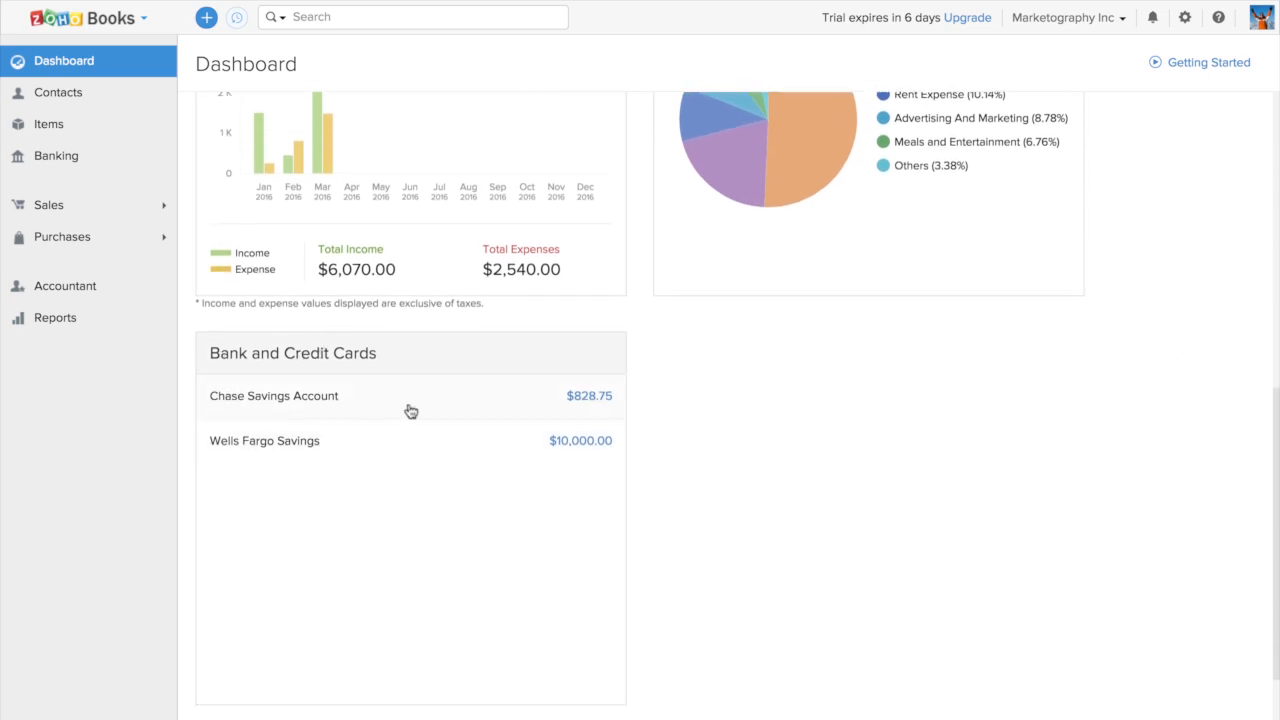
pyautogui.scroll(4, 800, 389)
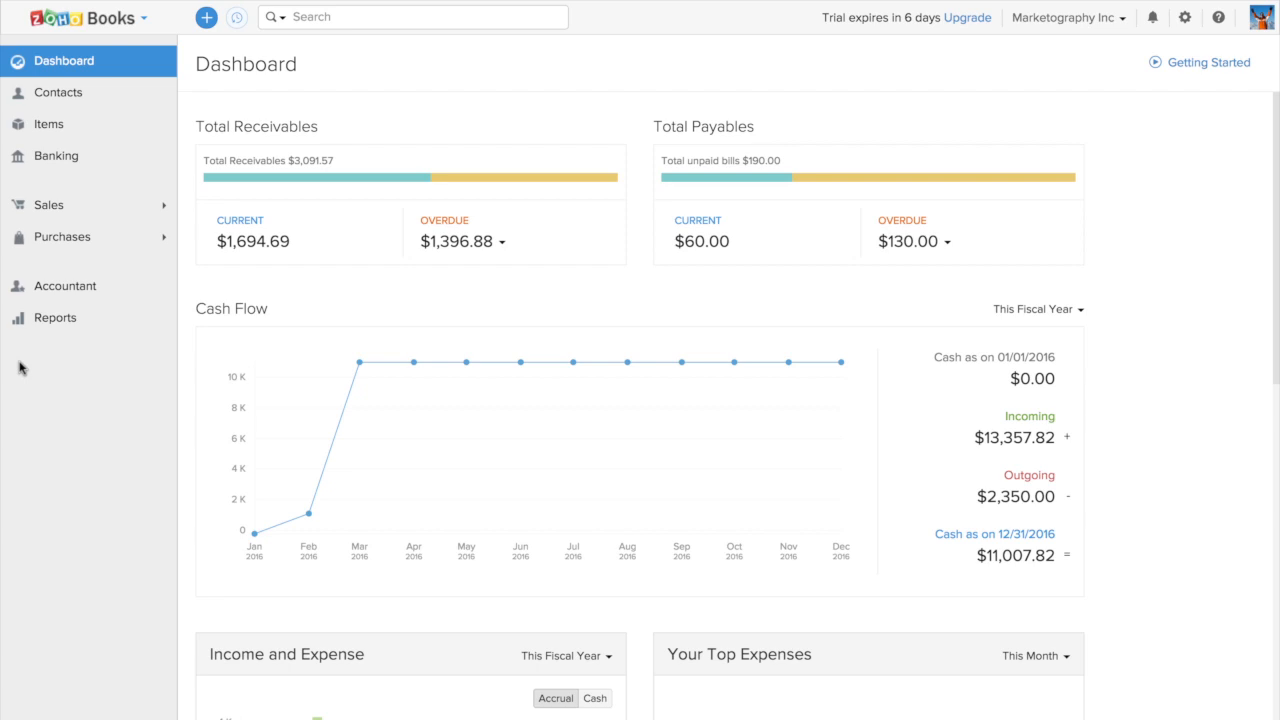
# Open the contacts list, inspect its available filter views including CRM Customers, and browse all contacts
pyautogui.click(60, 93)
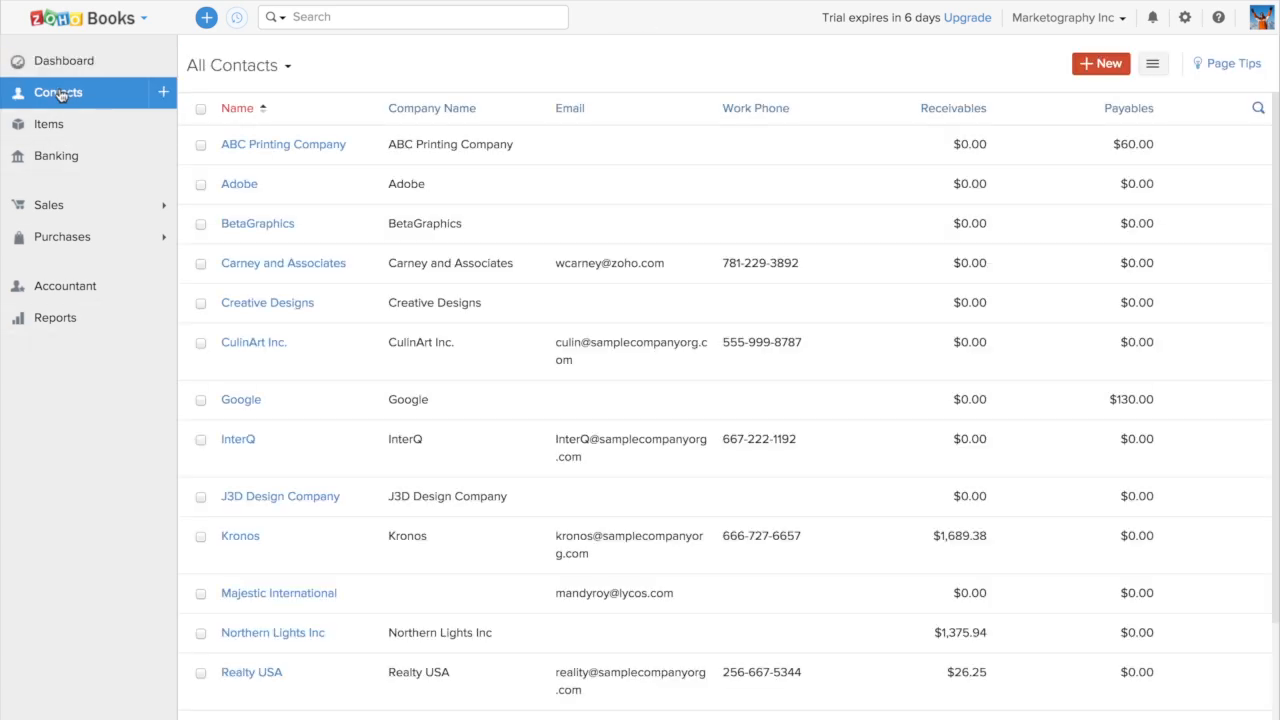
pyautogui.click(270, 68)
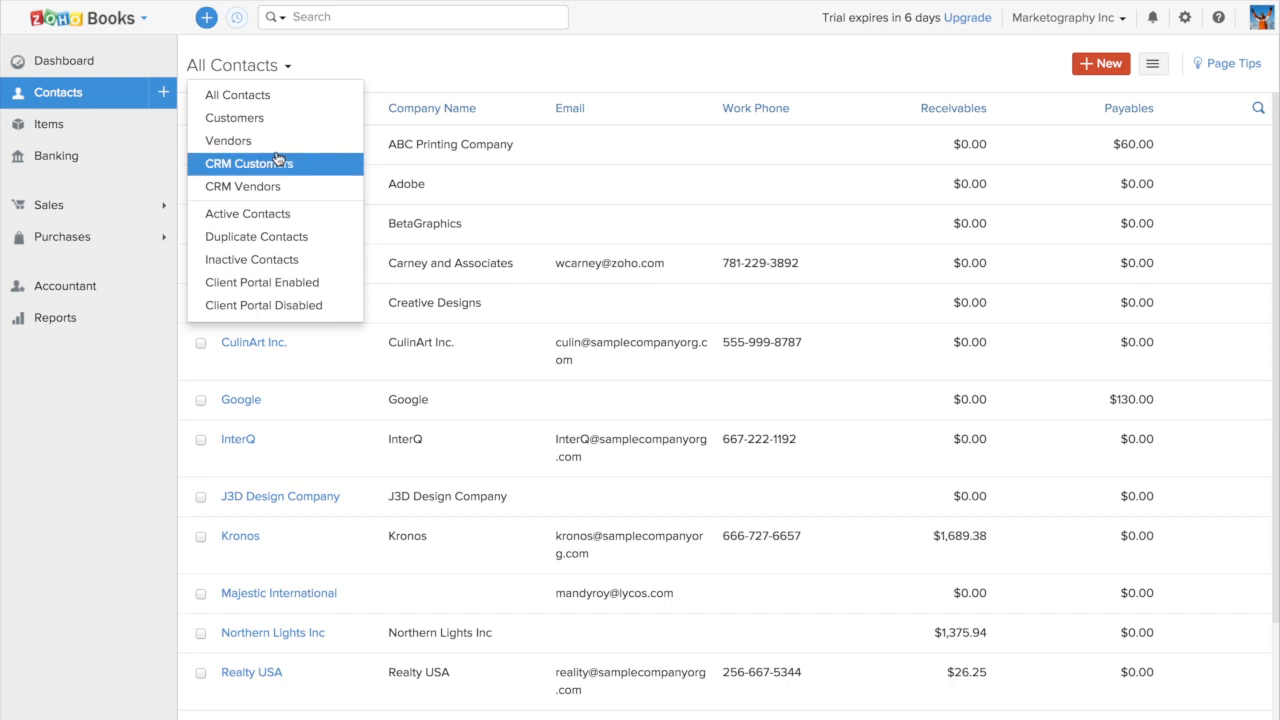
pyautogui.click(470, 50)
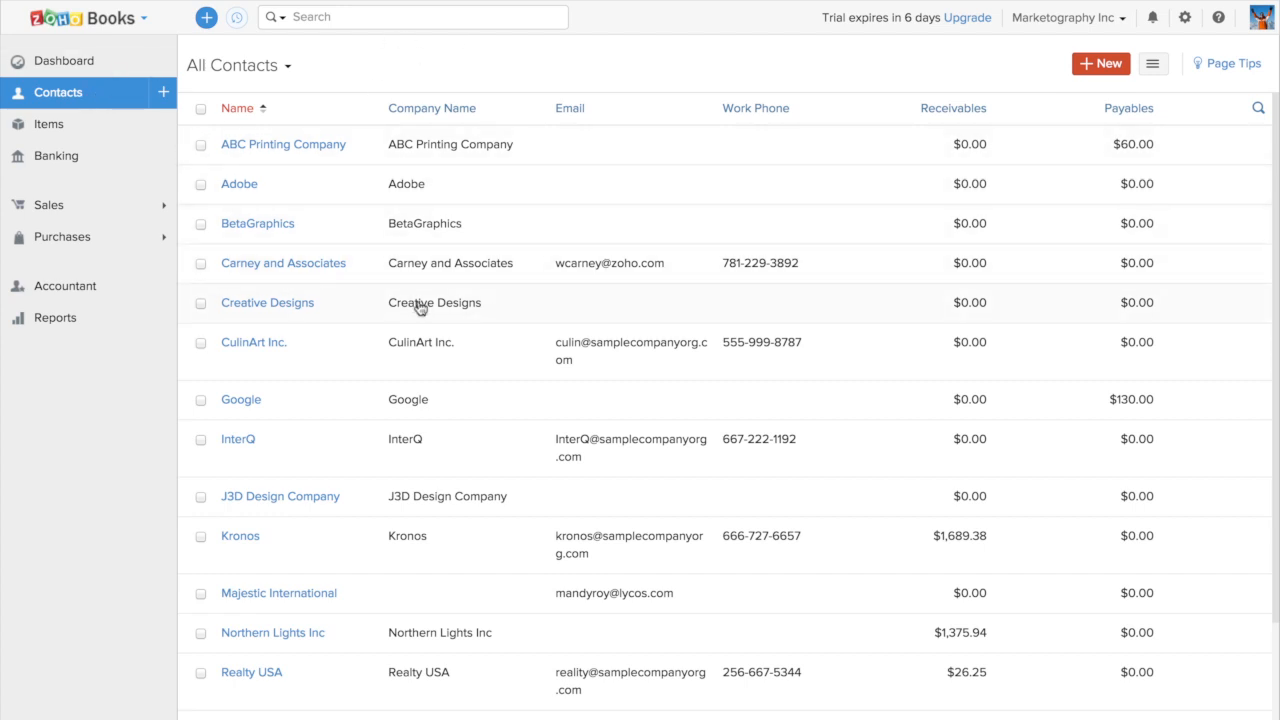
pyautogui.scroll(-2, 378, 345)
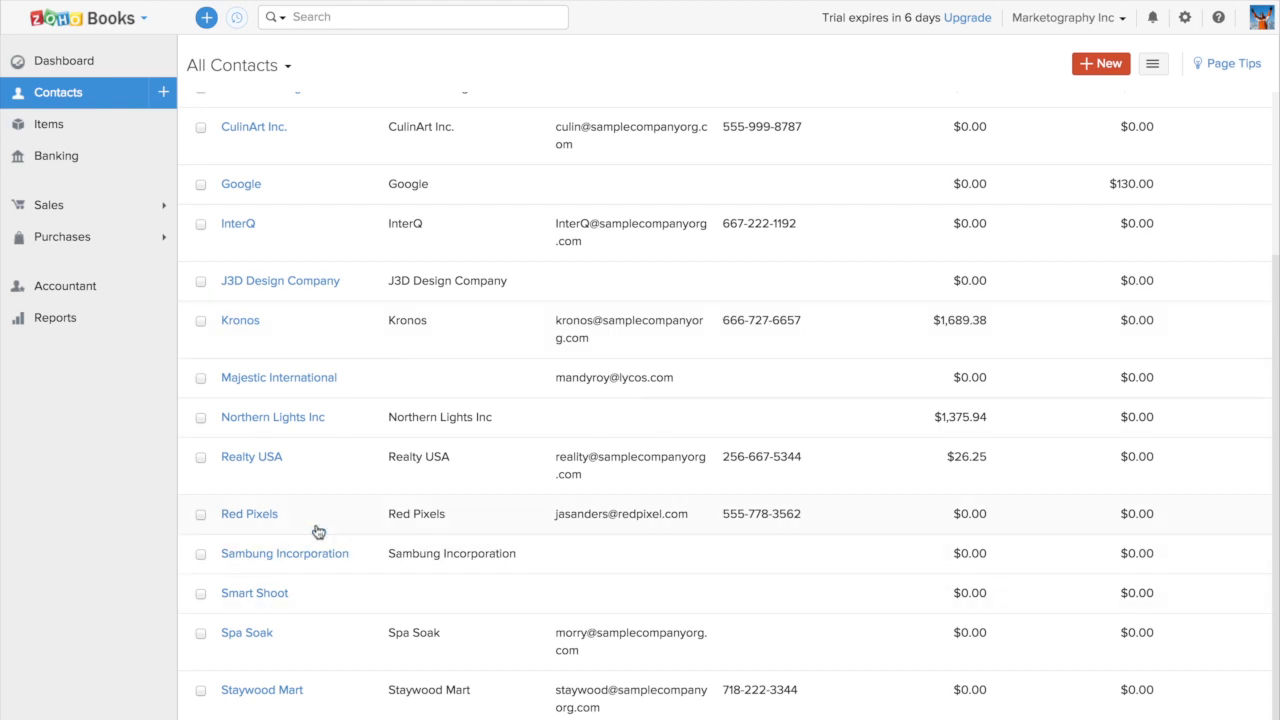
# Look through the Majestic International contact's overview, the items list and the banking overview
pyautogui.click(328, 375)
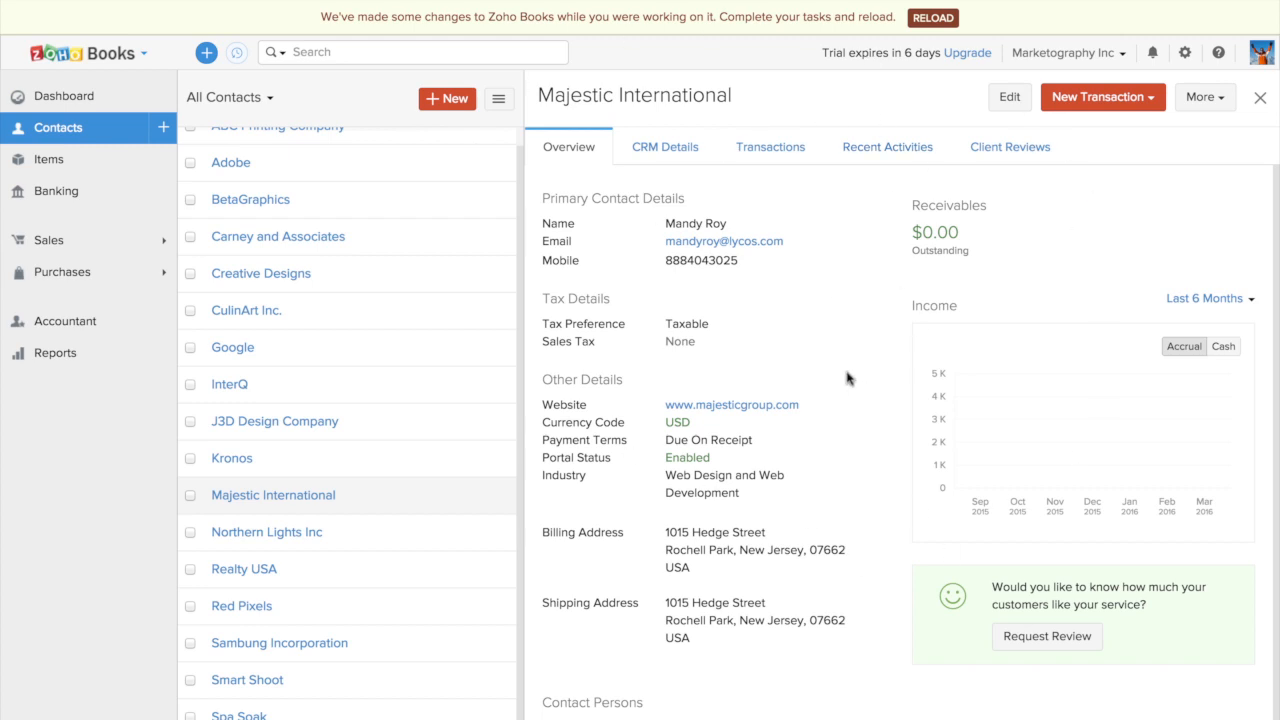
pyautogui.click(56, 164)
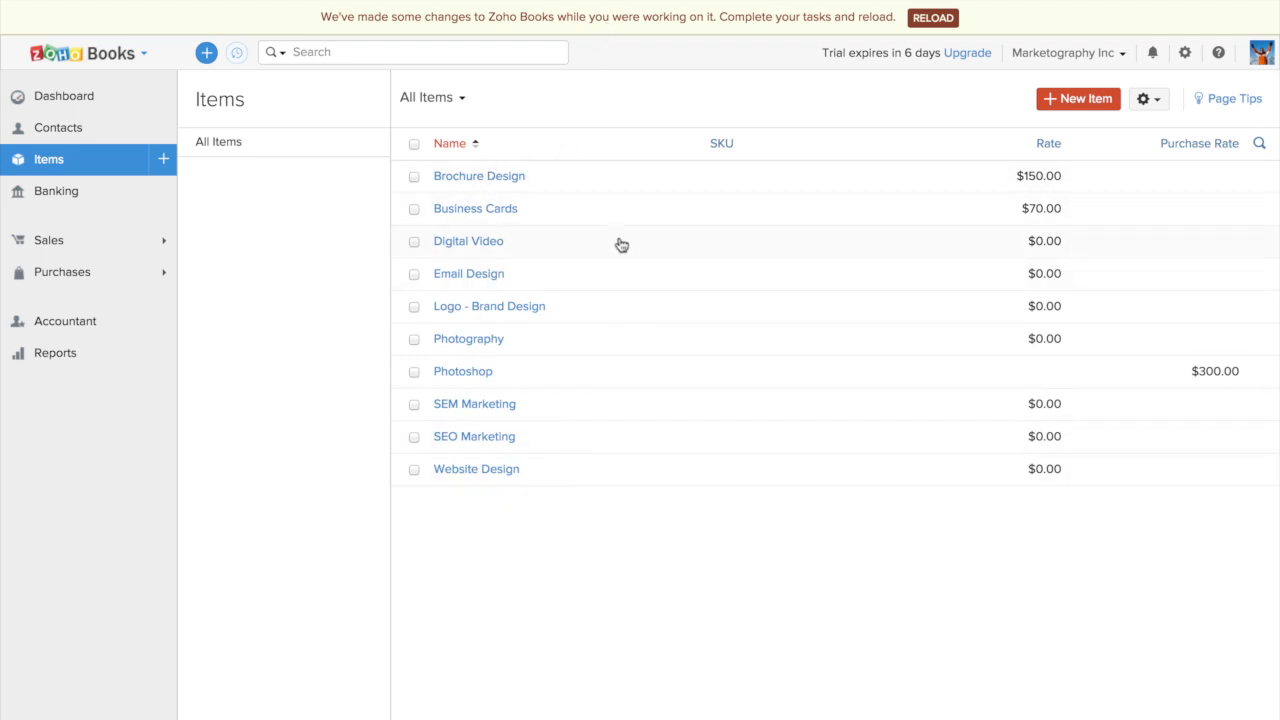
pyautogui.click(611, 187)
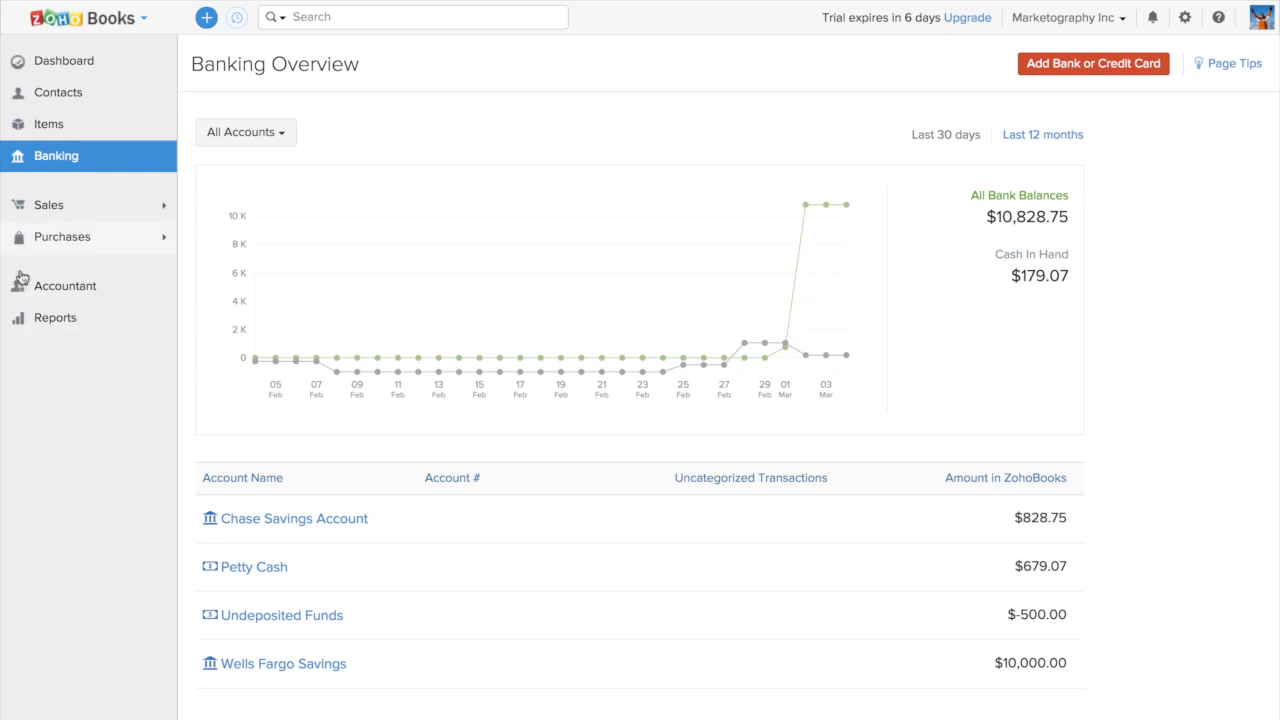
# Open the sales invoices list and inspect its status filter options, keeping all invoices shown
pyautogui.click(100, 210)
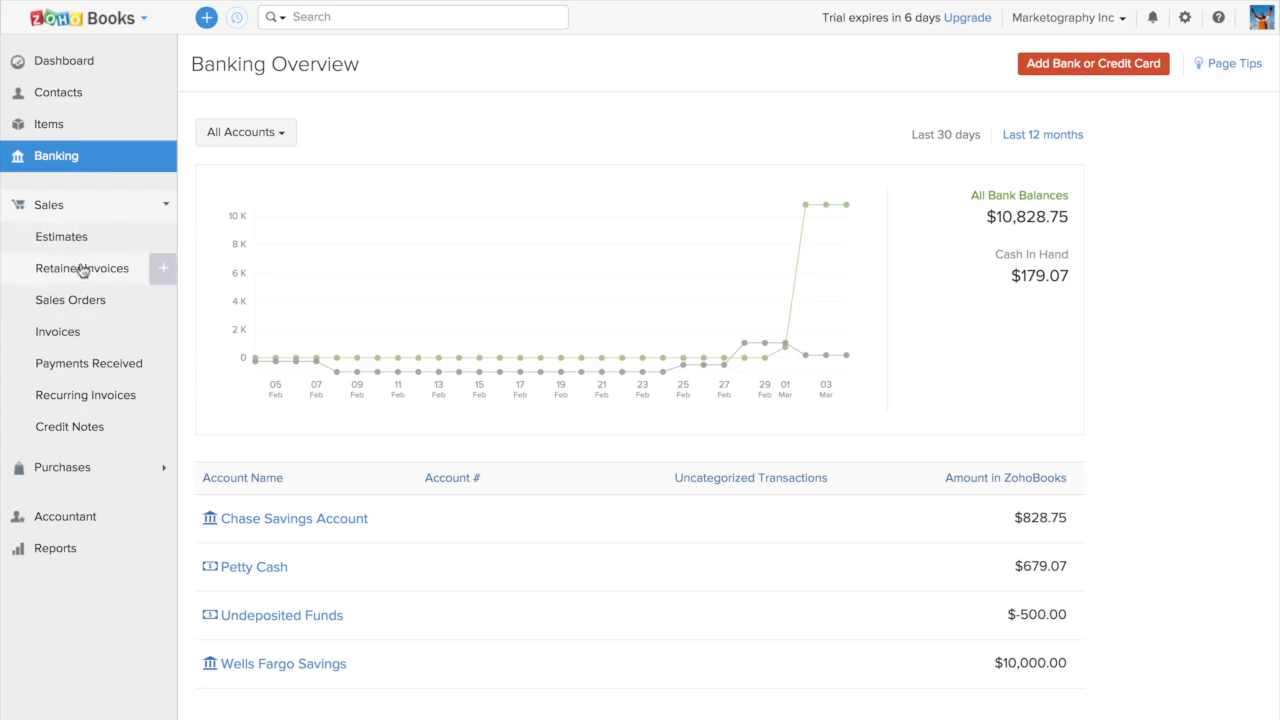
pyautogui.click(84, 332)
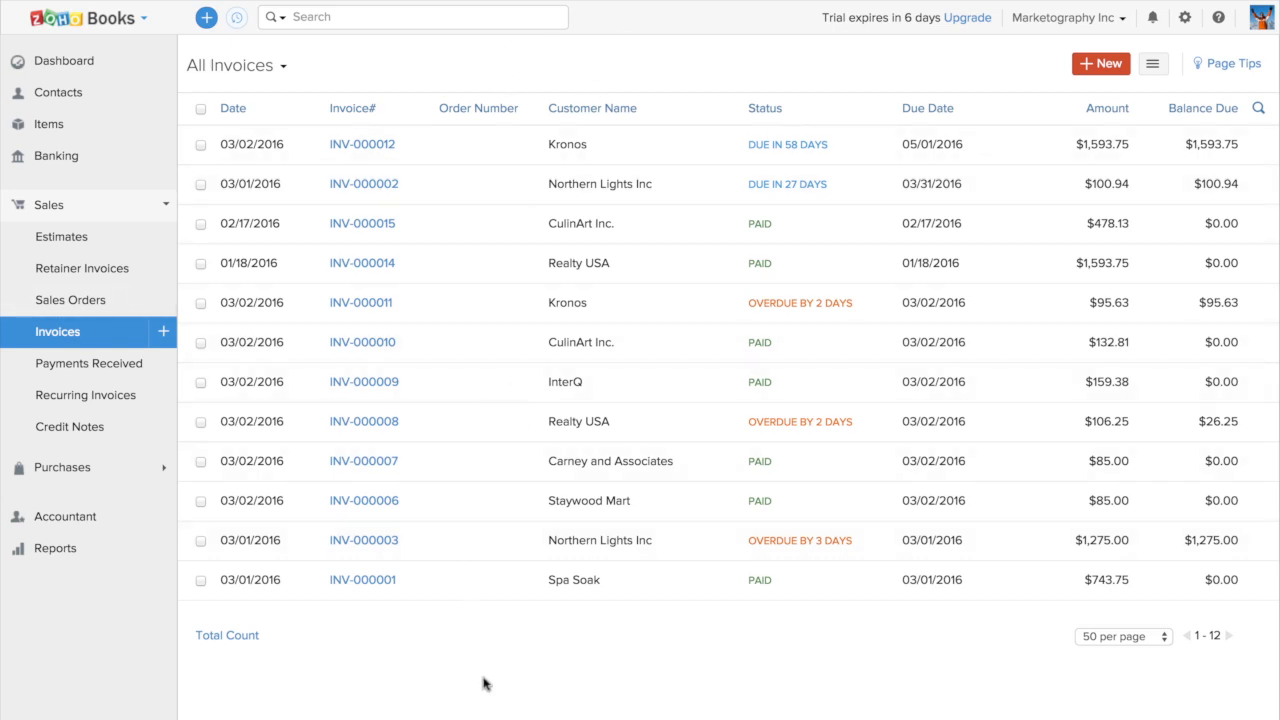
pyautogui.click(267, 65)
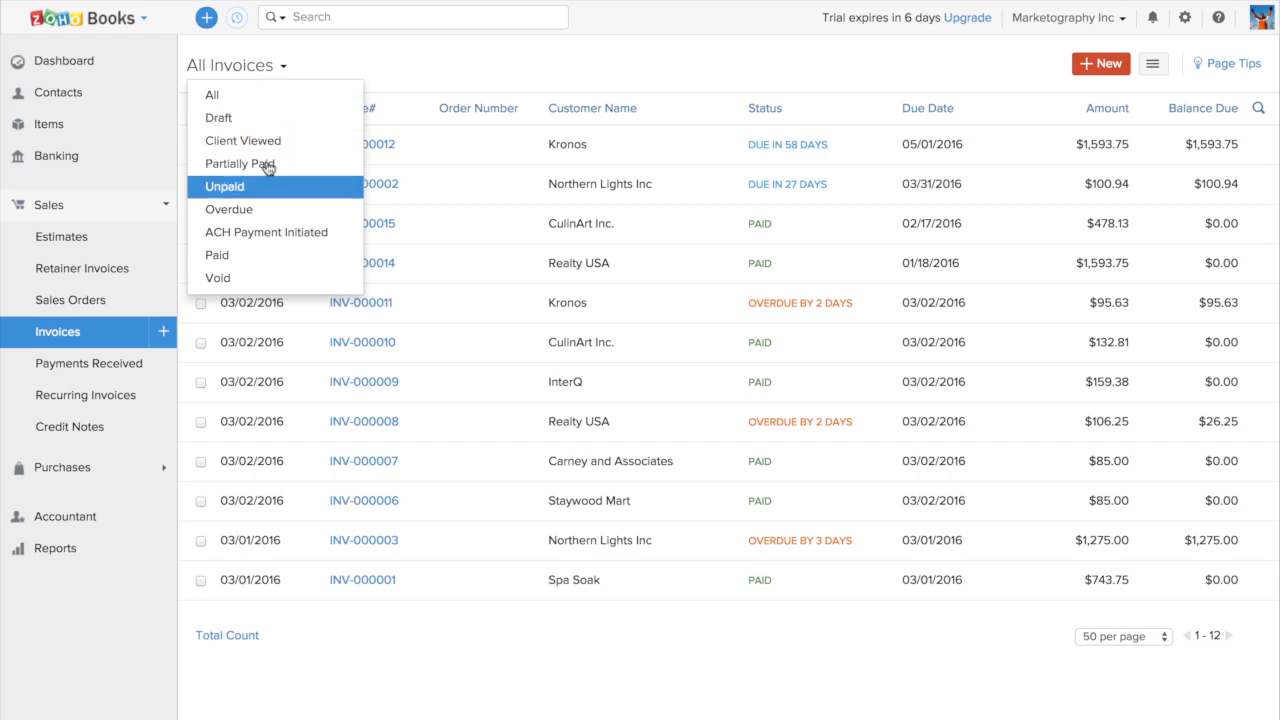
pyautogui.click(447, 79)
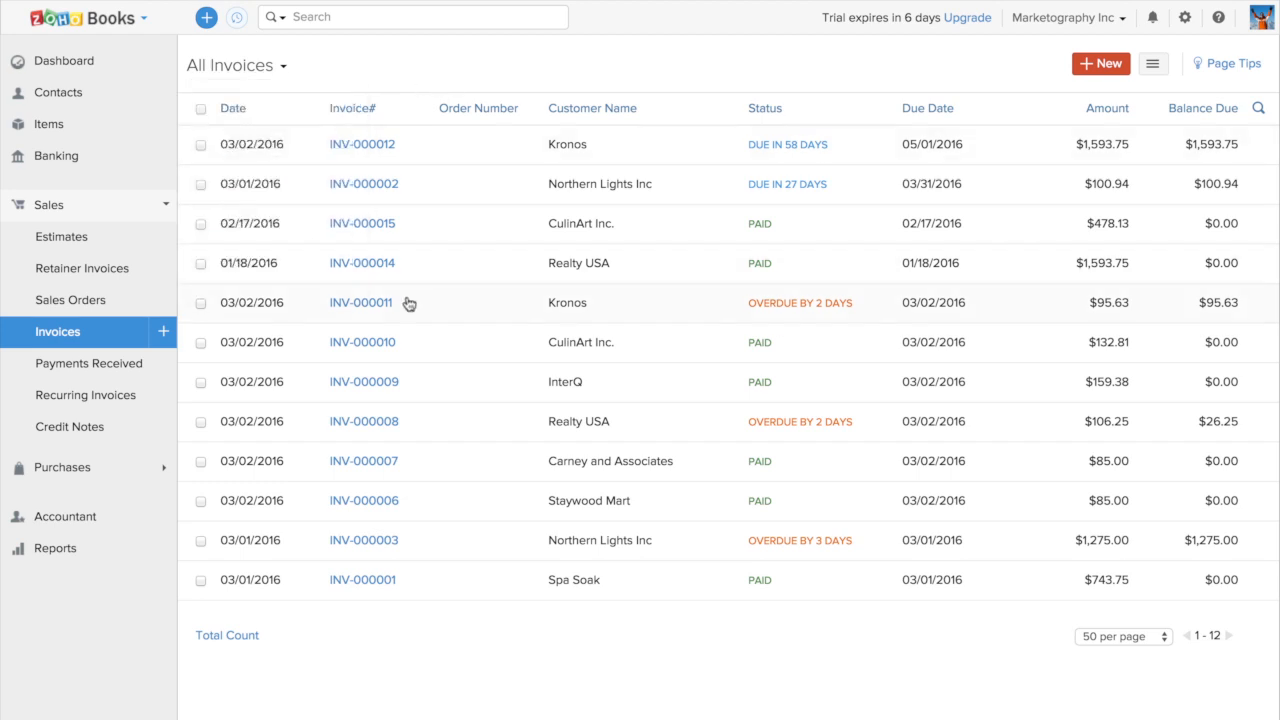
# Review CulinArt Inc.'s $132.81 invoice through to its received payments and open the matching payment receipt
pyautogui.click(424, 350)
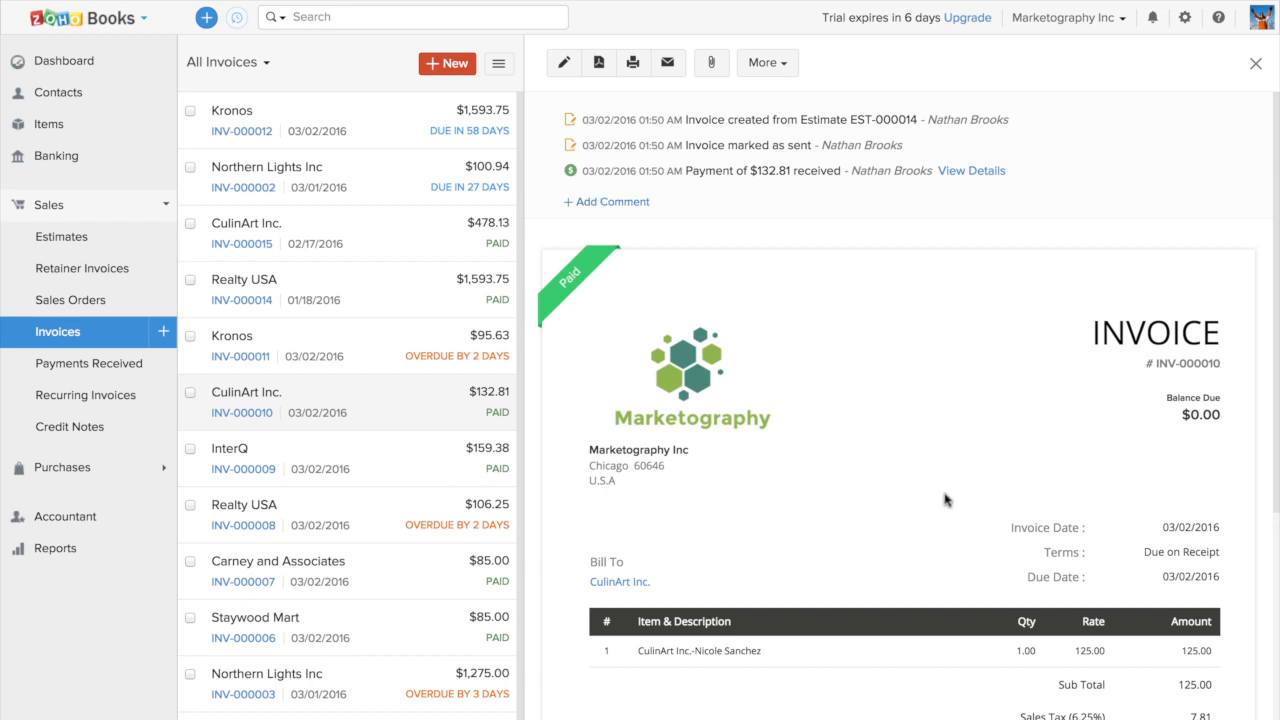
pyautogui.scroll(-1, 946, 500)
pyautogui.scroll(-2, 945, 500)
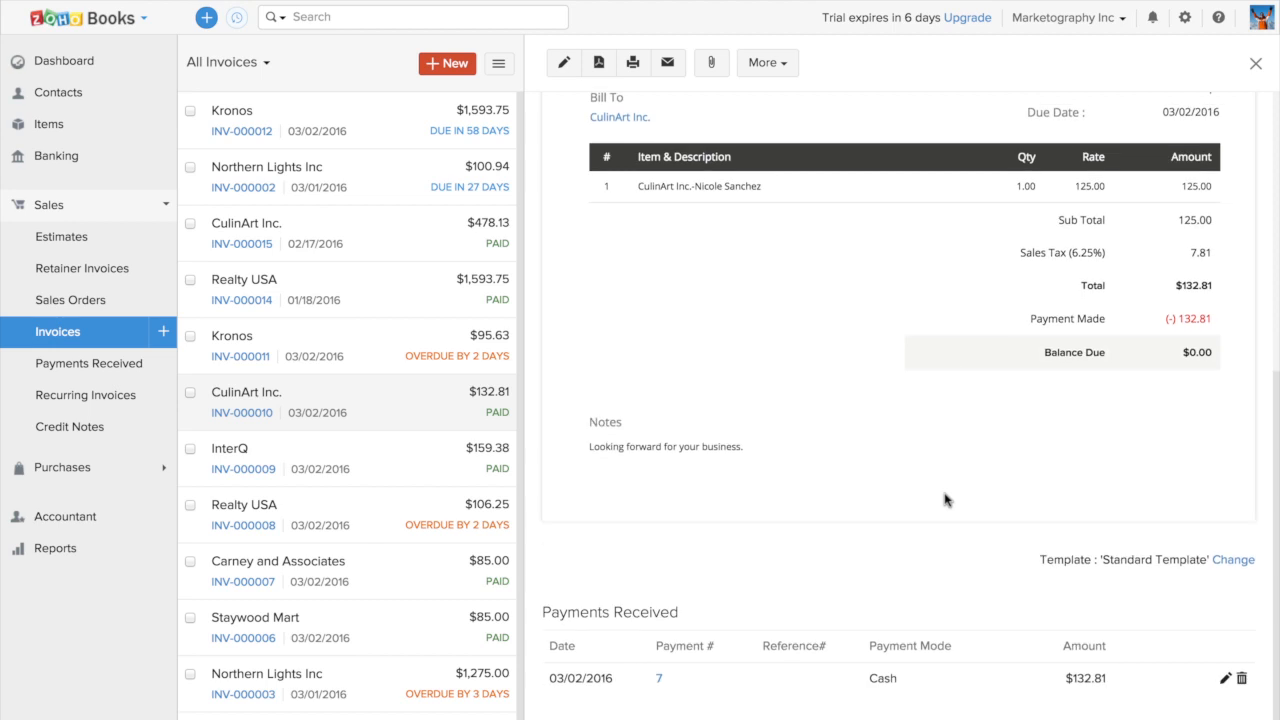
pyautogui.click(660, 682)
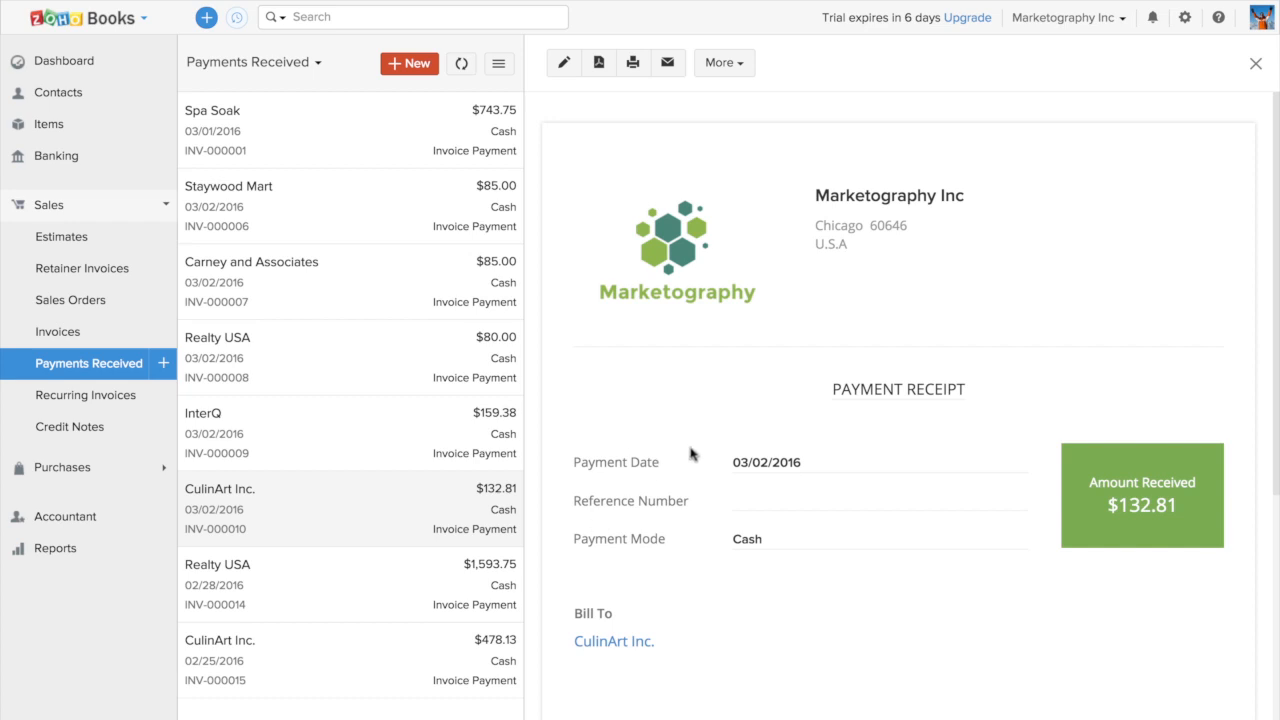
# View the list of purchase expenses, and open Google's overdue bill from the bills list to review it
pyautogui.click(99, 468)
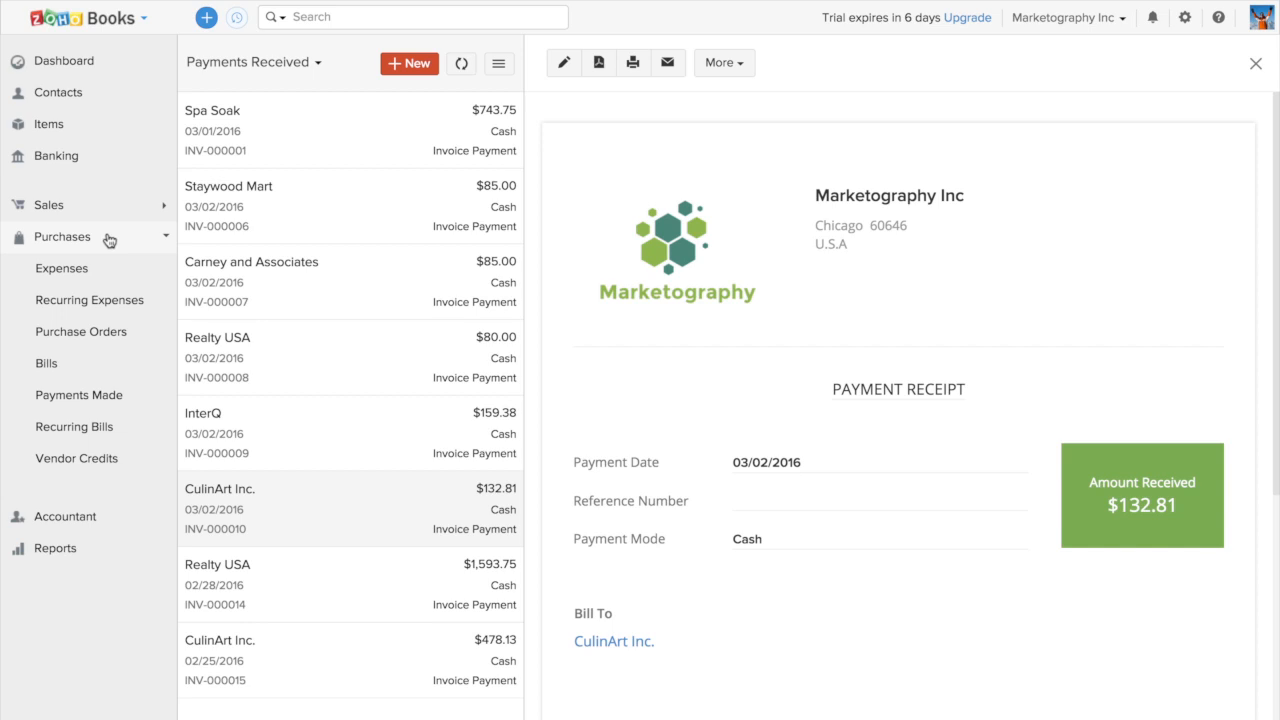
pyautogui.click(86, 268)
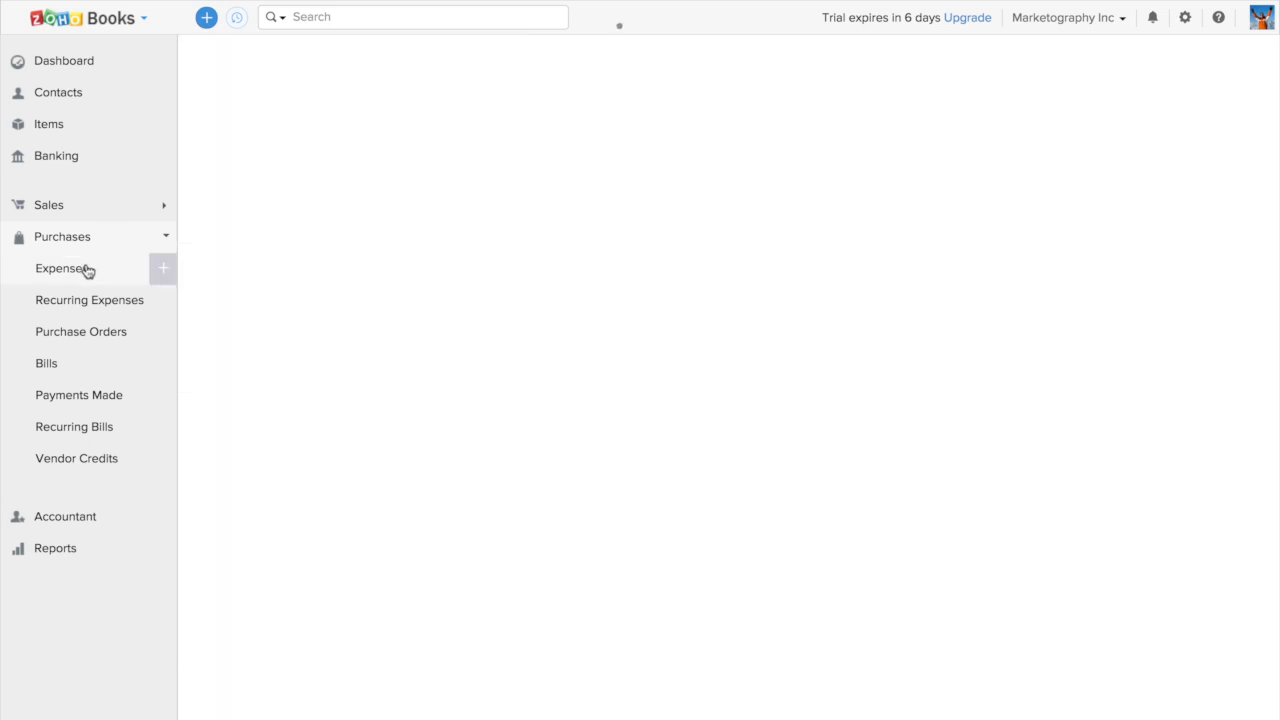
pyautogui.click(93, 365)
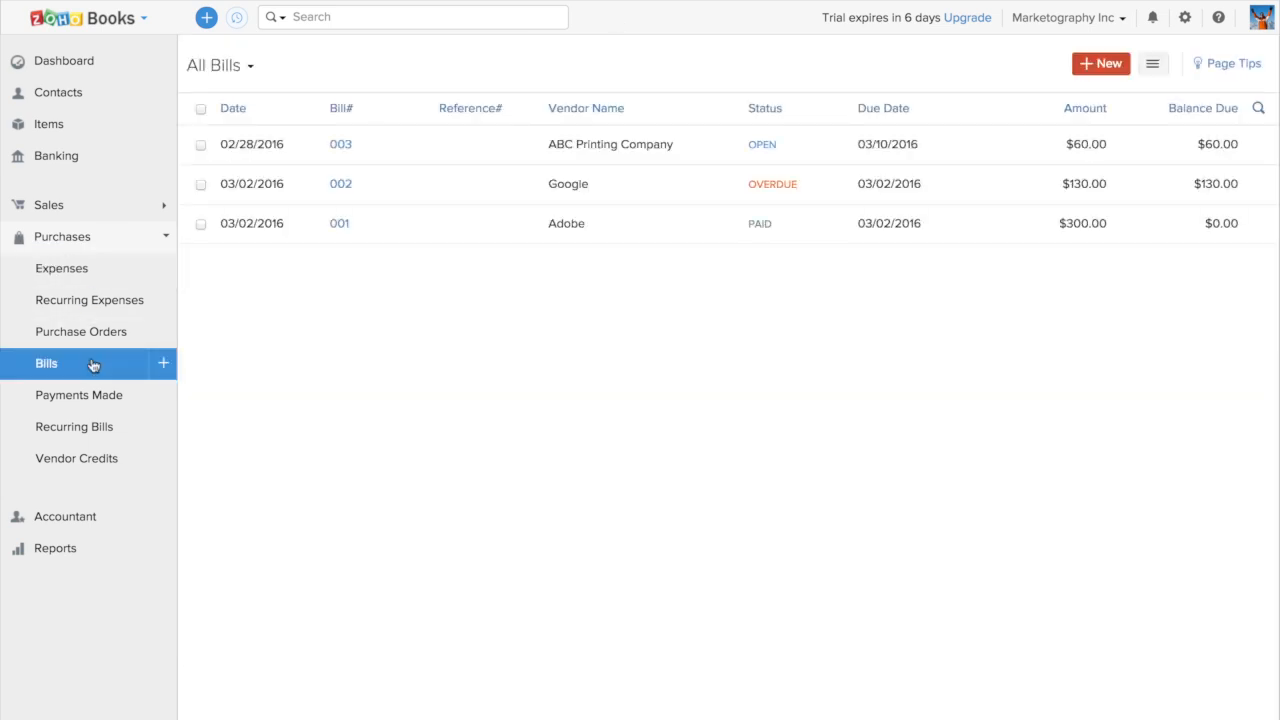
pyautogui.click(395, 182)
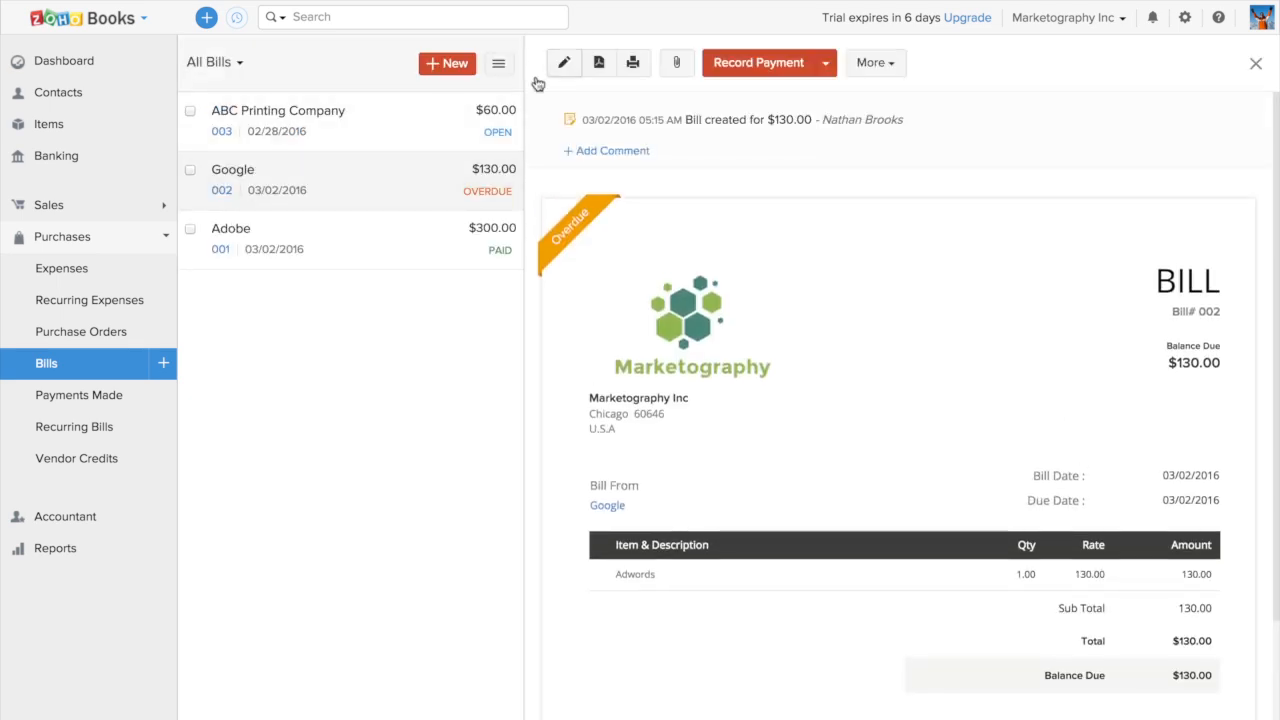
pyautogui.scroll(-3, 723, 343)
pyautogui.scroll(3, 720, 340)
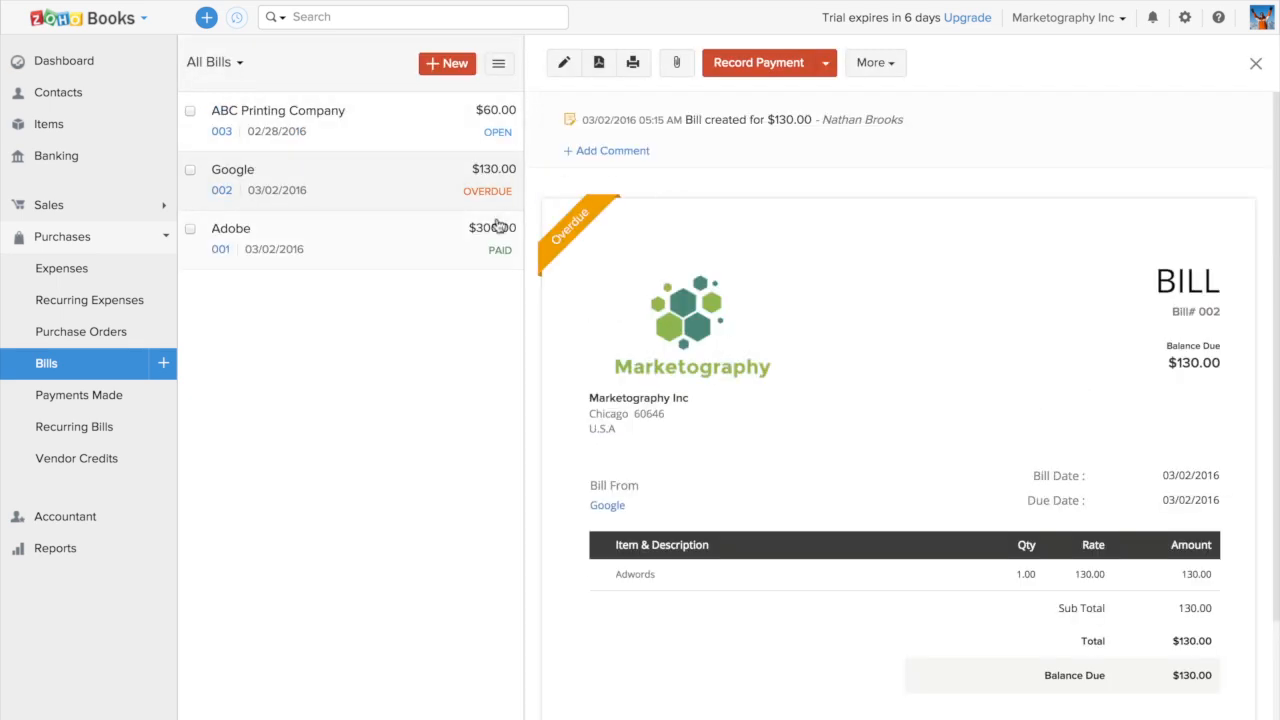
# View the vendor credits page and the accountant's Chart of Accounts
pyautogui.click(74, 458)
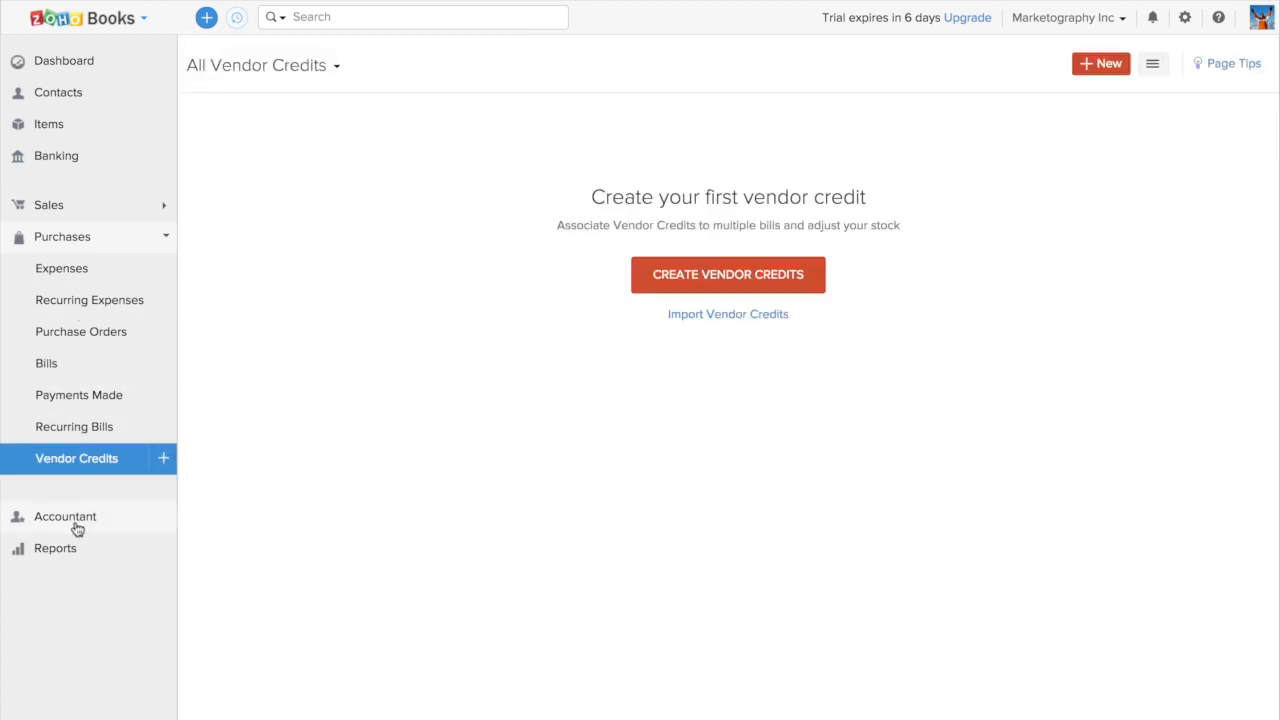
pyautogui.click(77, 527)
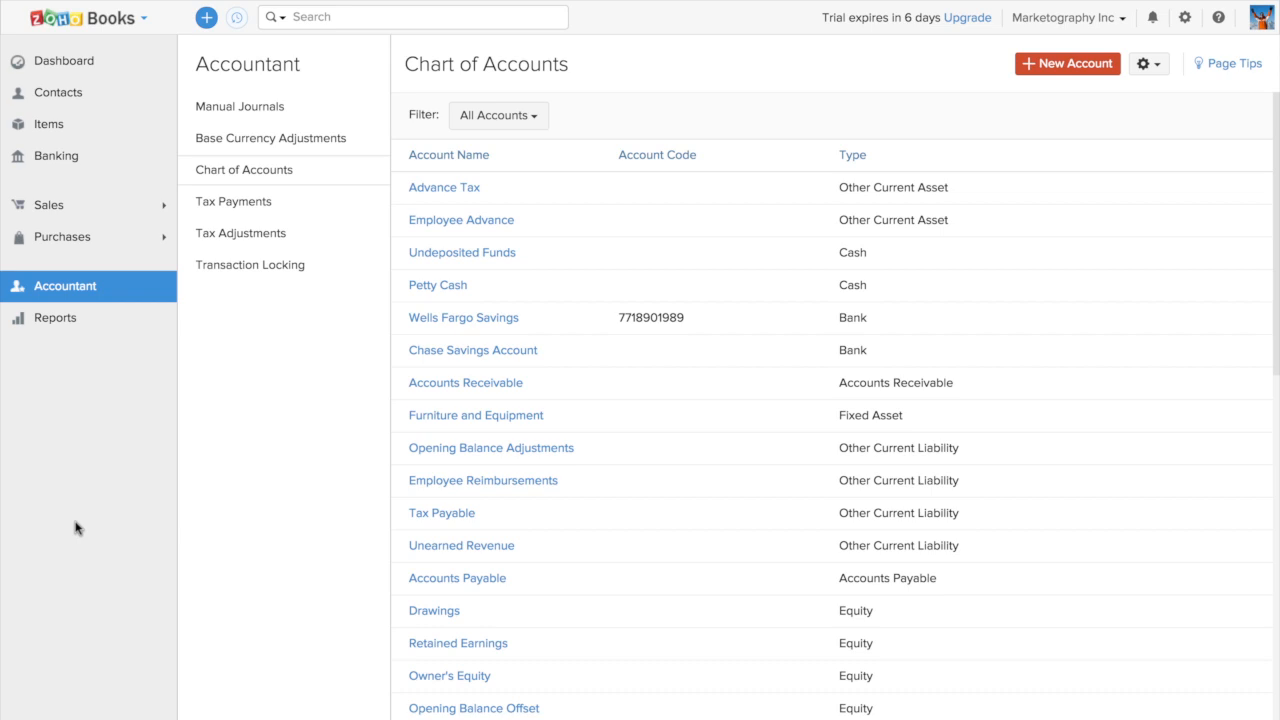
# Open the Profit and Loss report and inspect the available Sales, Receivables and Payments Received reports
pyautogui.click(40, 328)
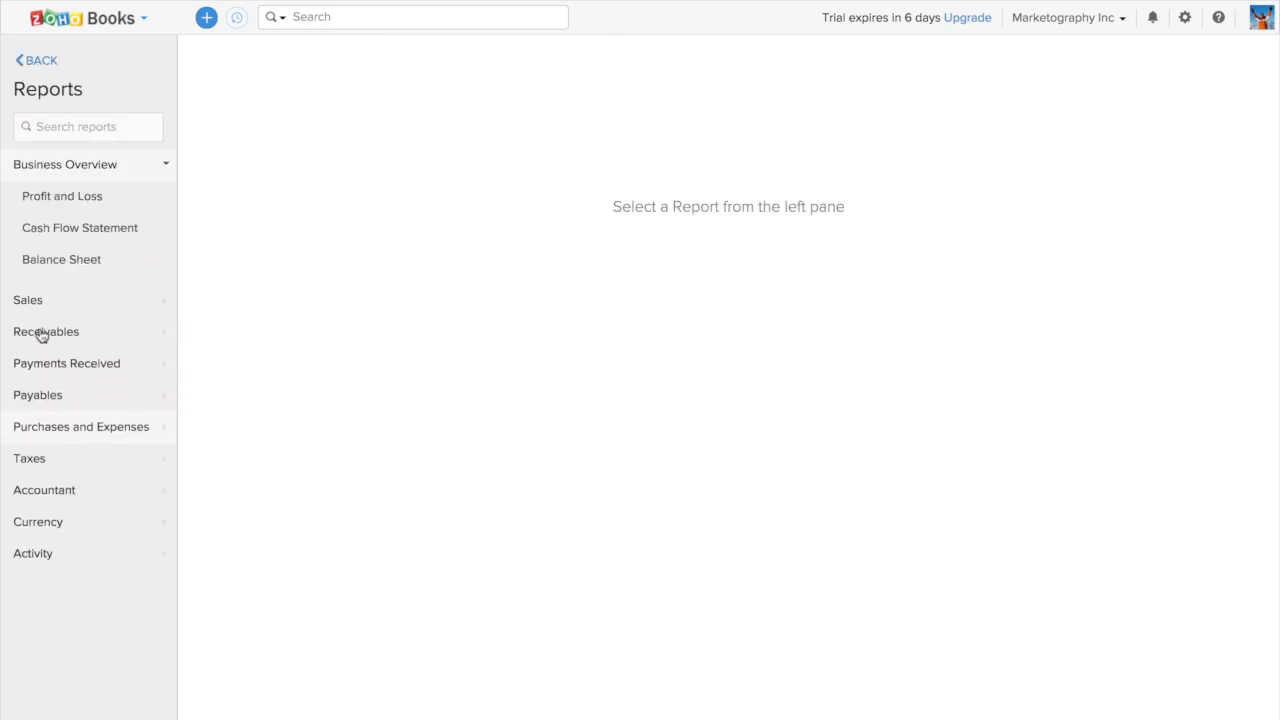
pyautogui.click(68, 195)
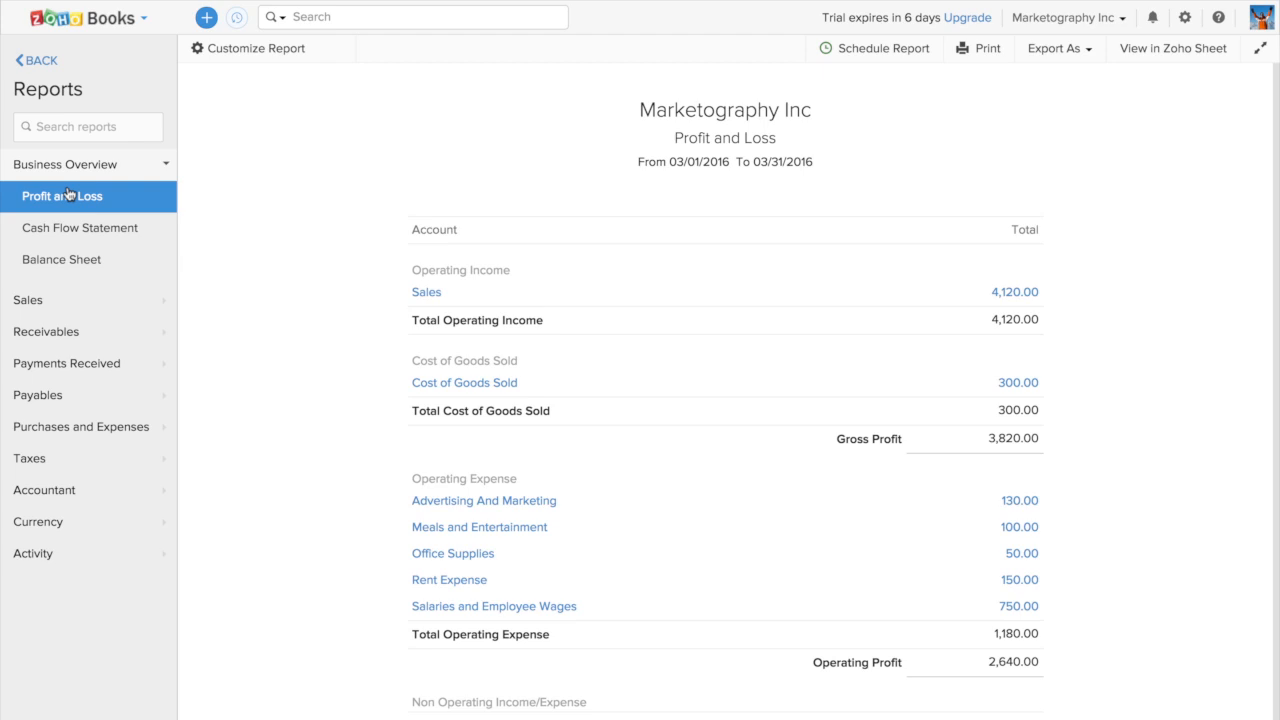
pyautogui.click(60, 305)
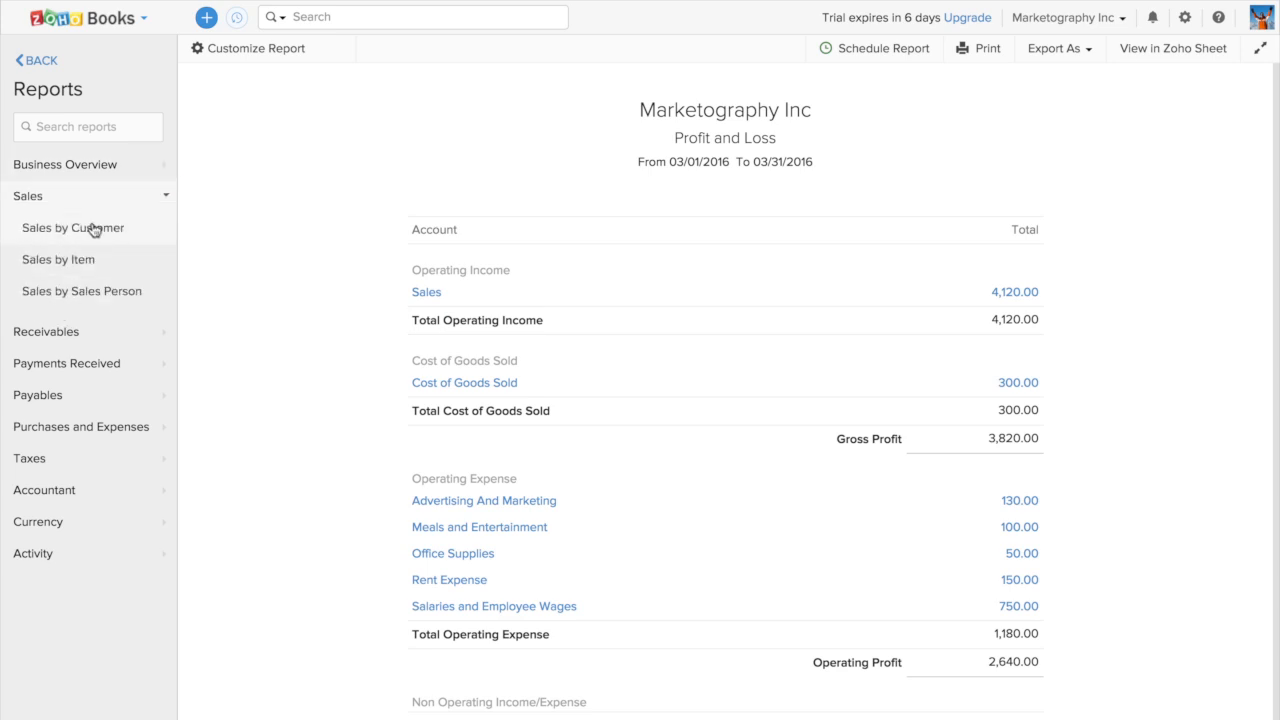
pyautogui.click(60, 335)
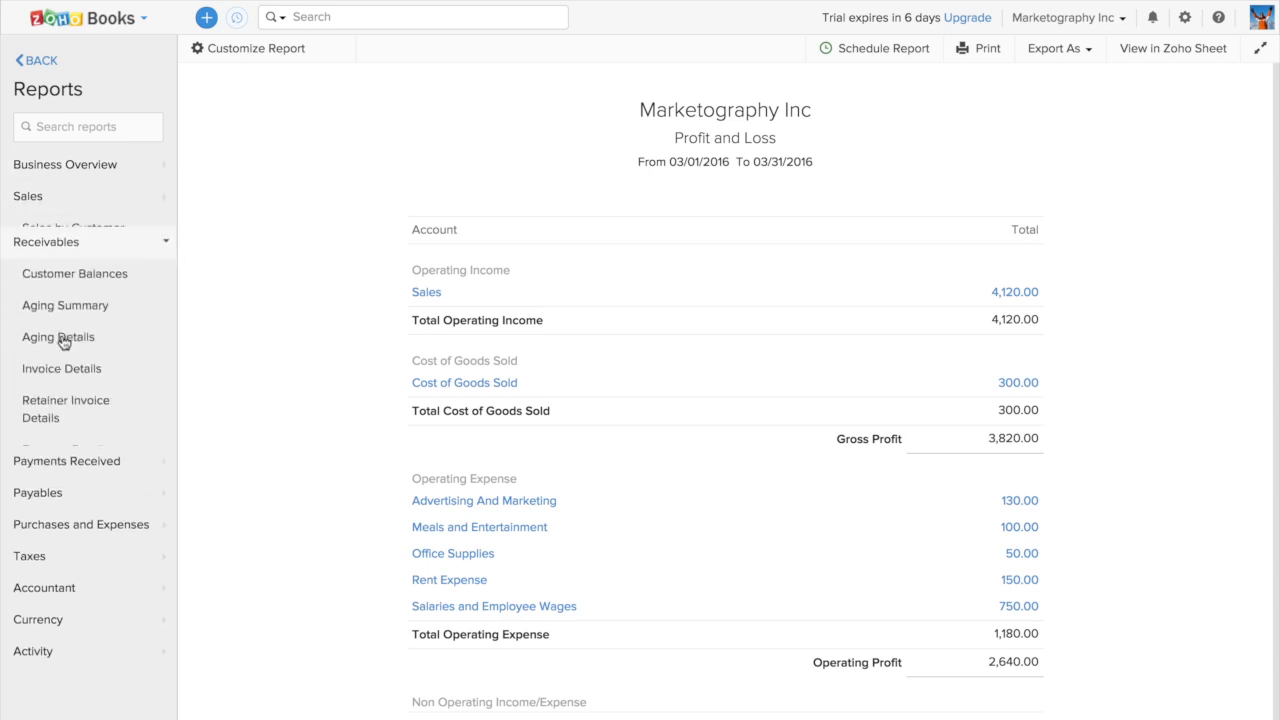
pyautogui.click(76, 477)
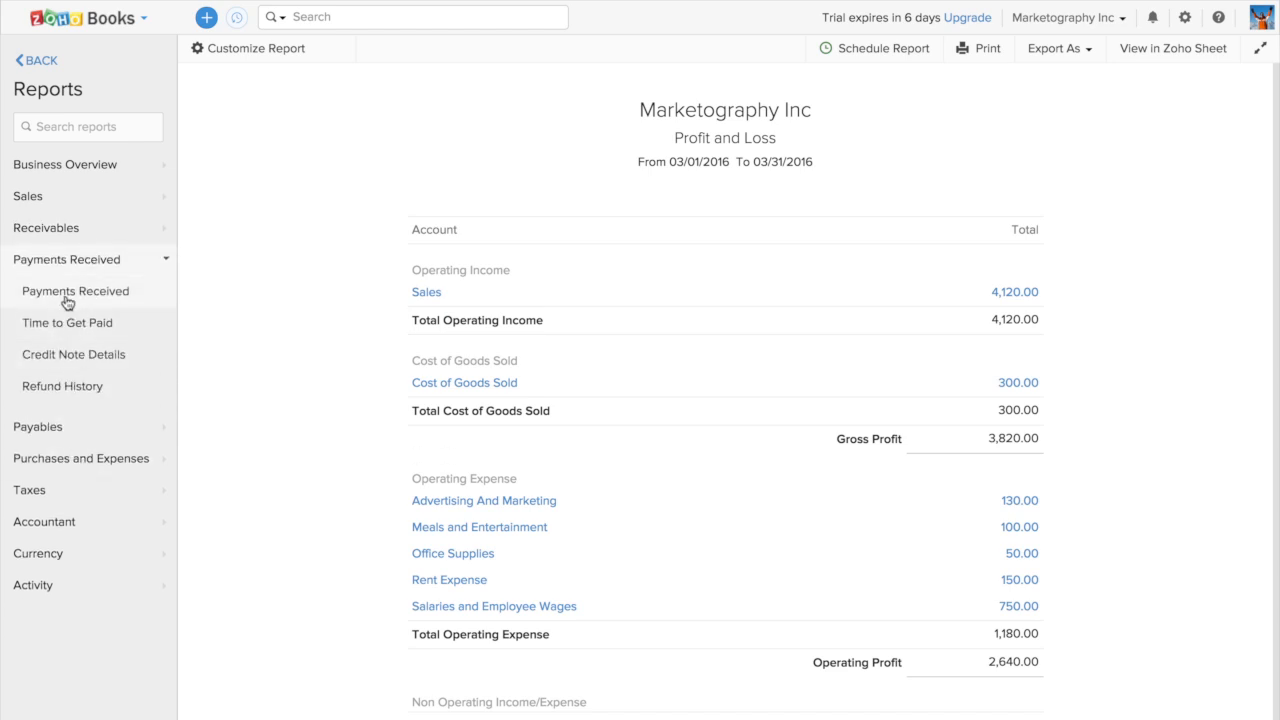
# Open the Vendor Balances report under Payables, inspect its customization and export options, and leave them without changes
pyautogui.click(46, 428)
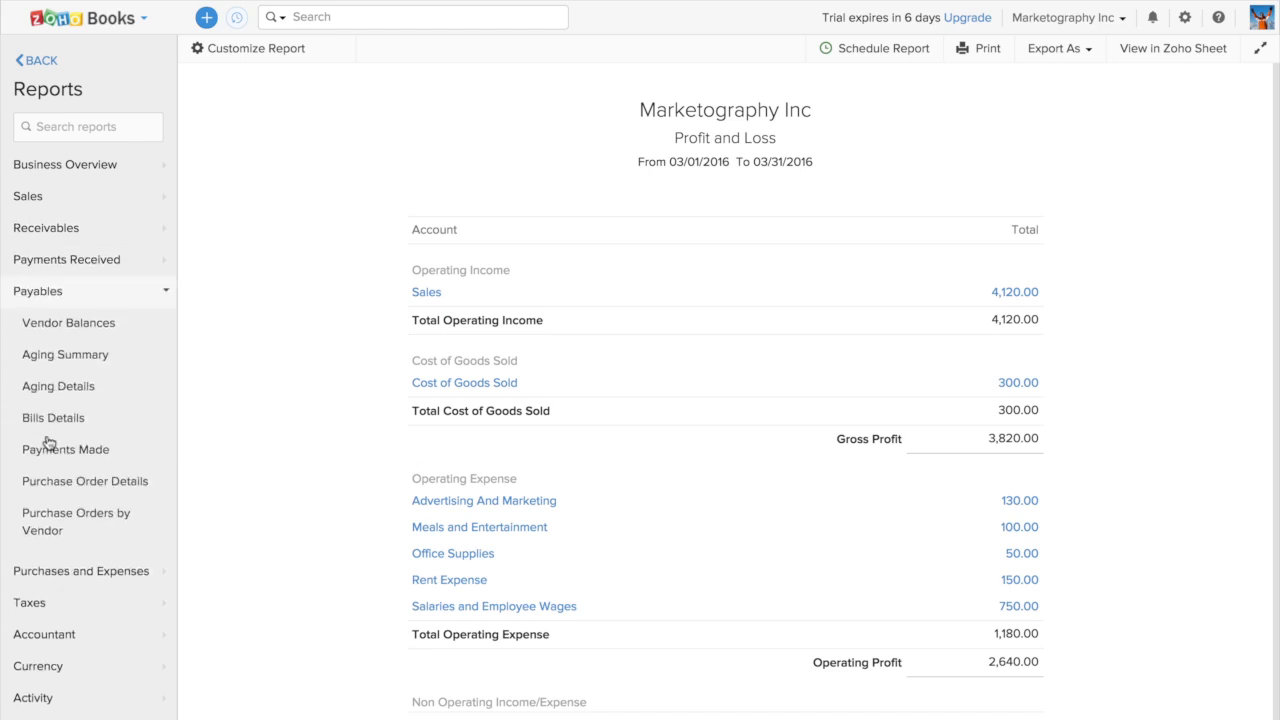
pyautogui.click(62, 323)
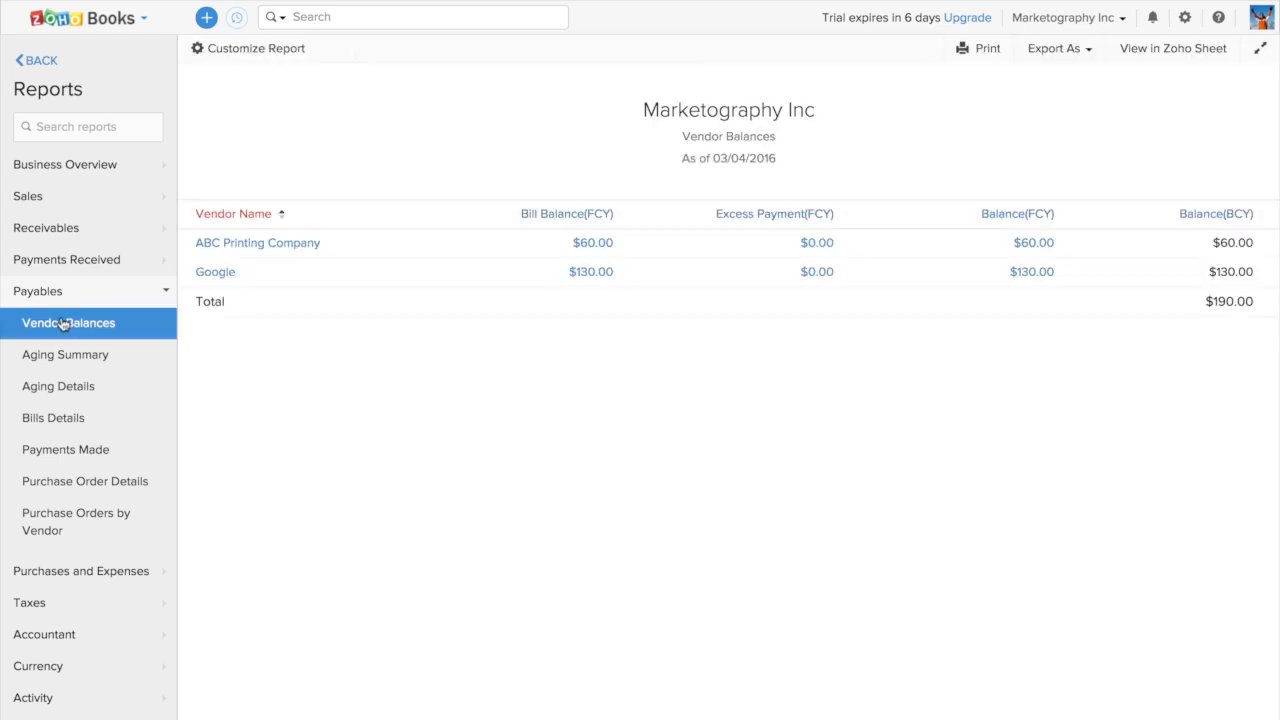
pyautogui.click(244, 54)
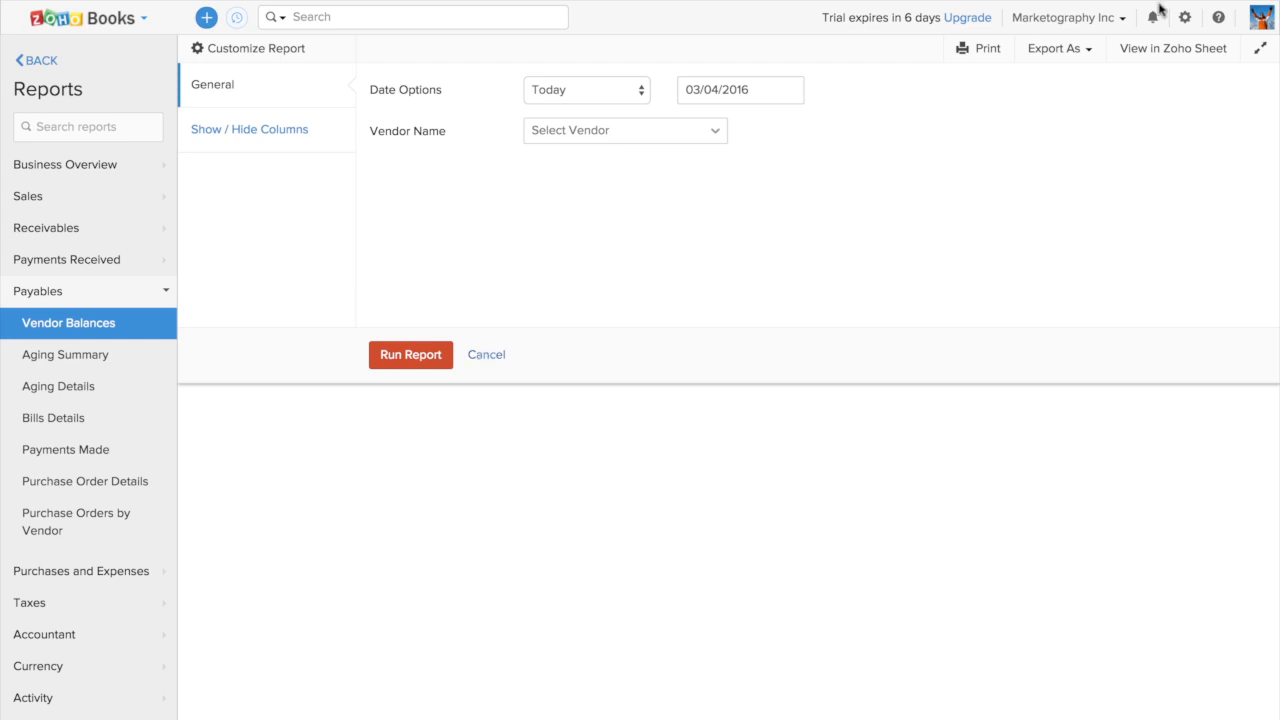
pyautogui.click(1085, 60)
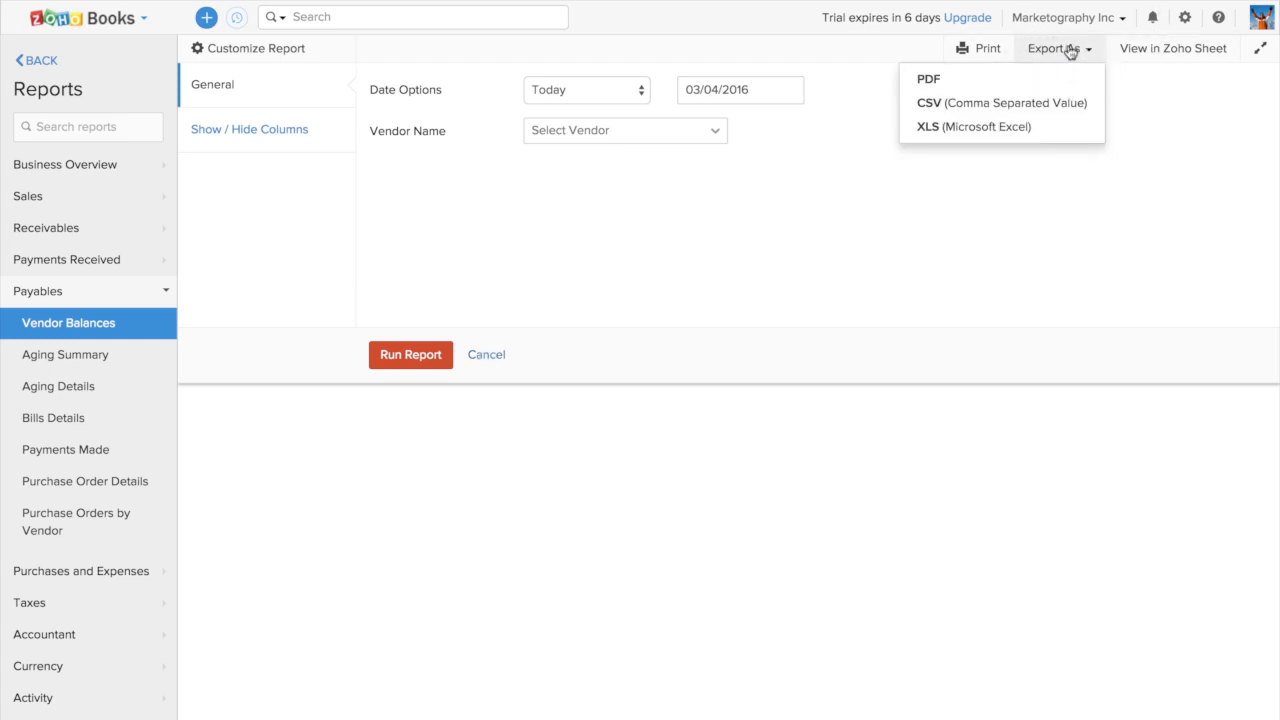
pyautogui.click(489, 357)
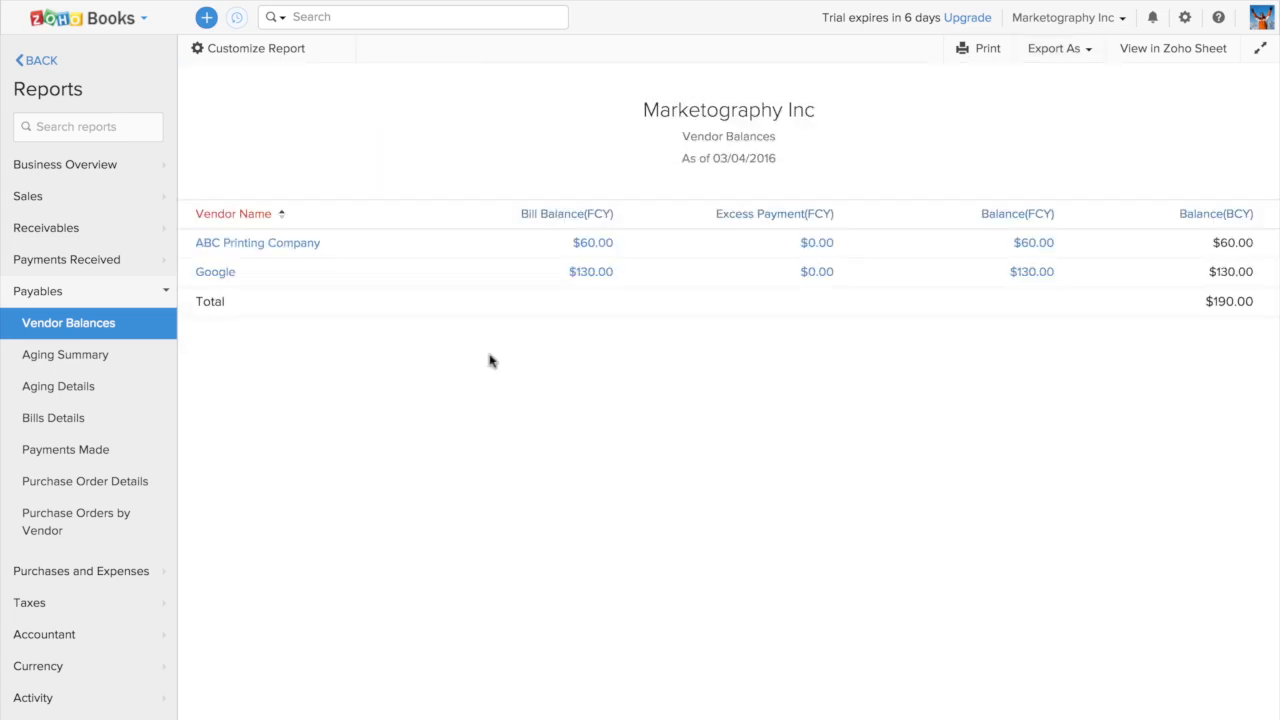
# Leave the reports for the main dashboard and inspect the available settings options without opening any
pyautogui.click(49, 61)
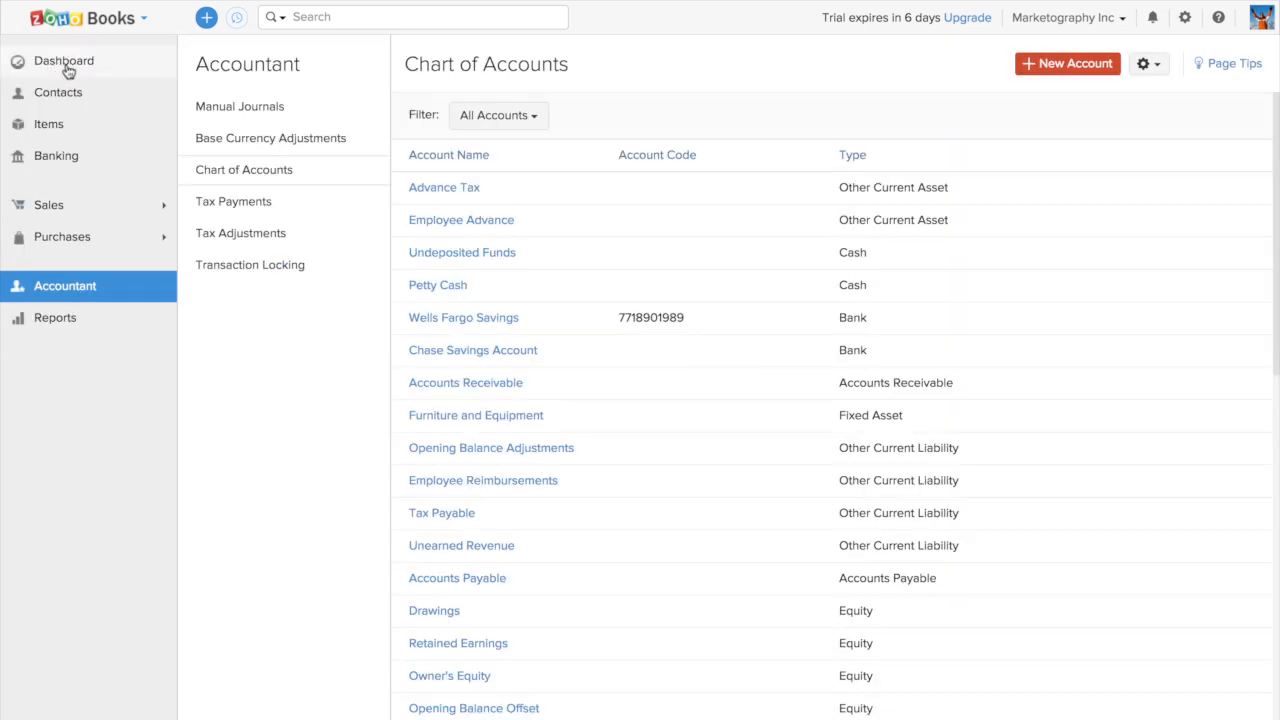
pyautogui.click(62, 63)
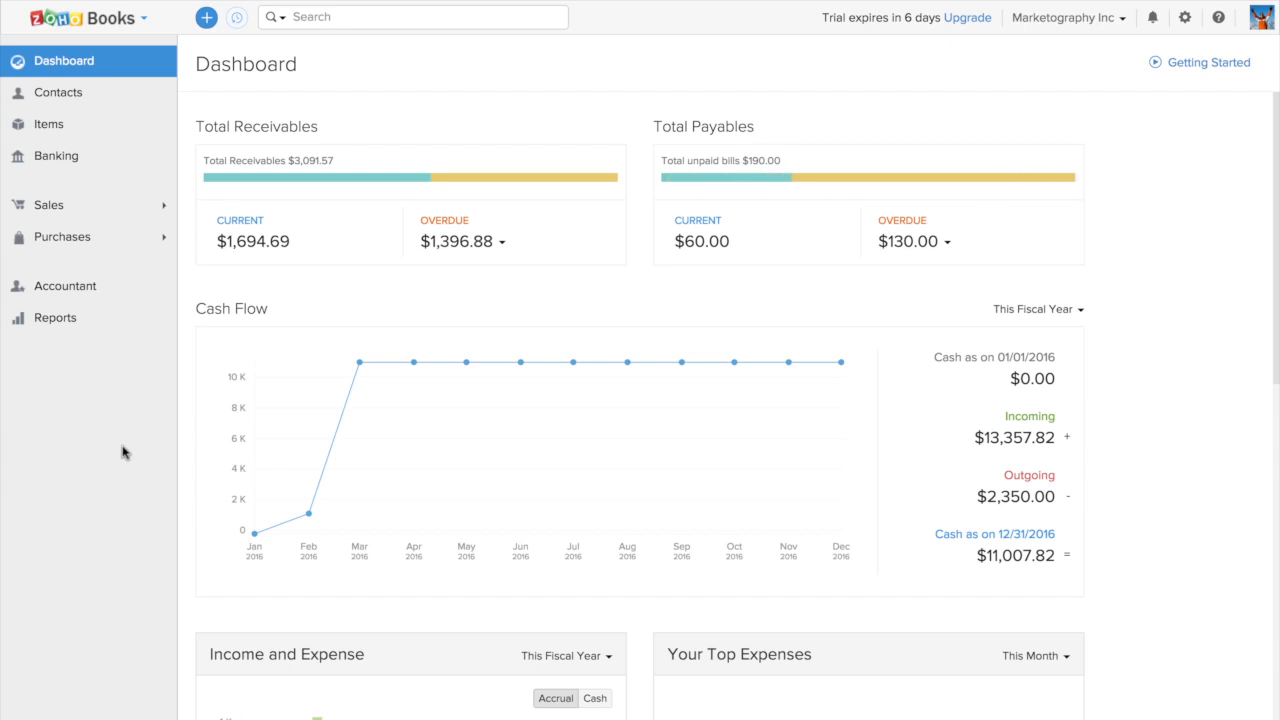
pyautogui.click(1185, 18)
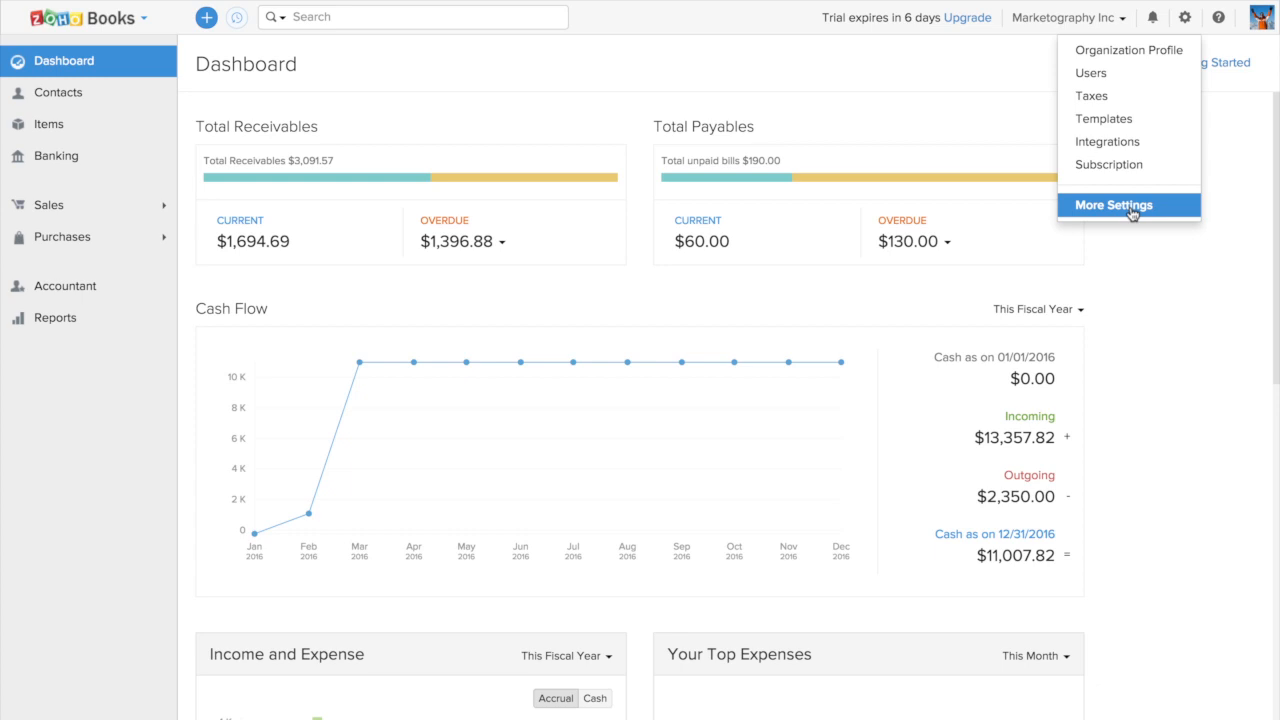
pyautogui.click(1193, 275)
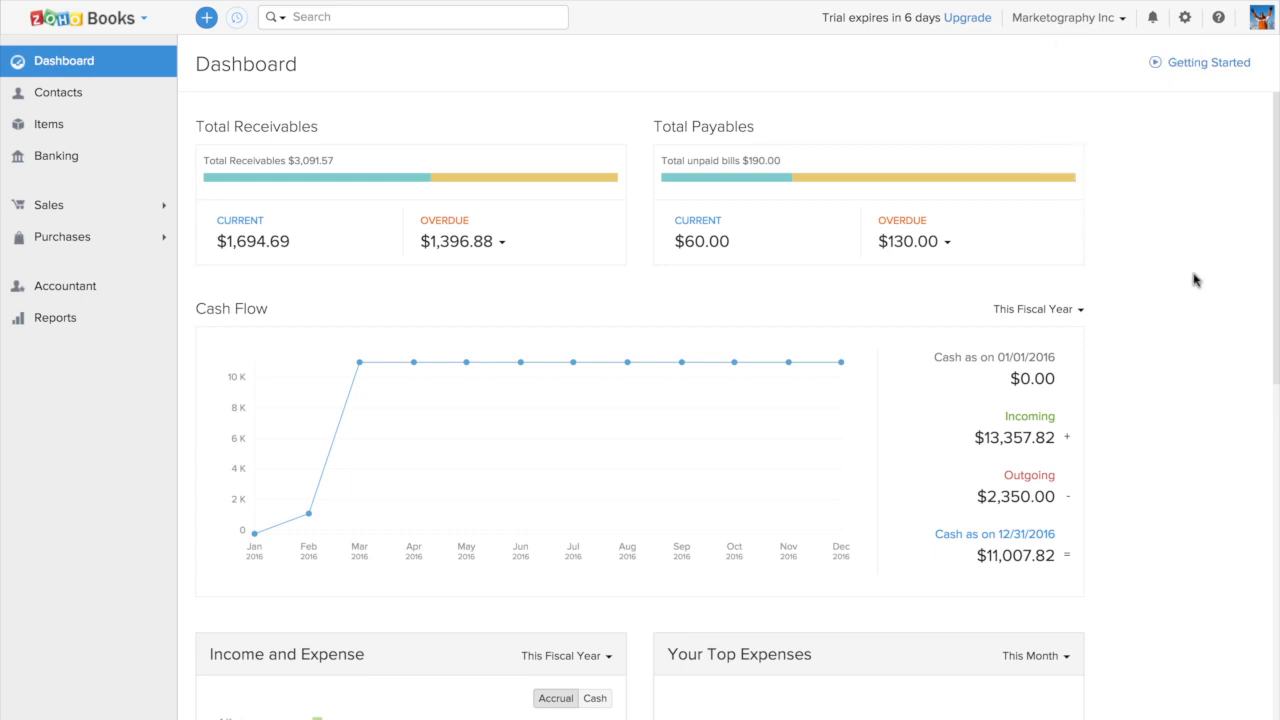
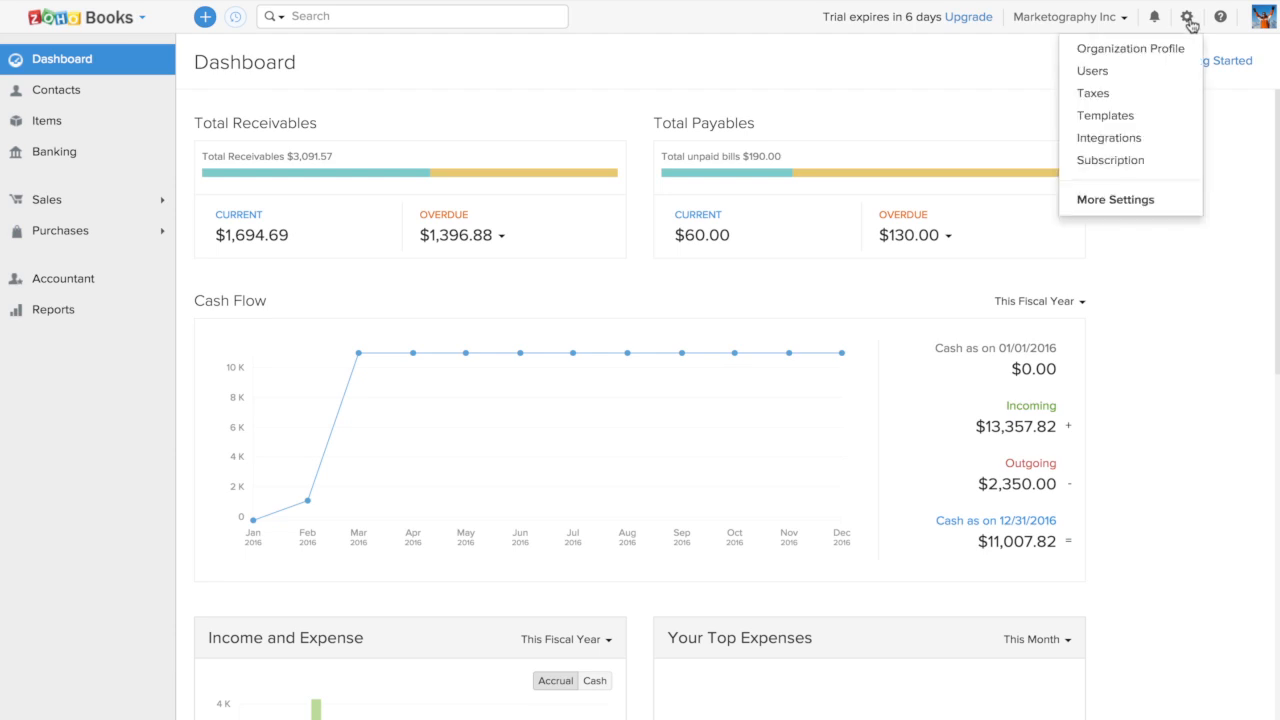
# Open the Zoho Apps integrations and examine the Zoho CRM connection details and its synced modules
pyautogui.click(1108, 140)
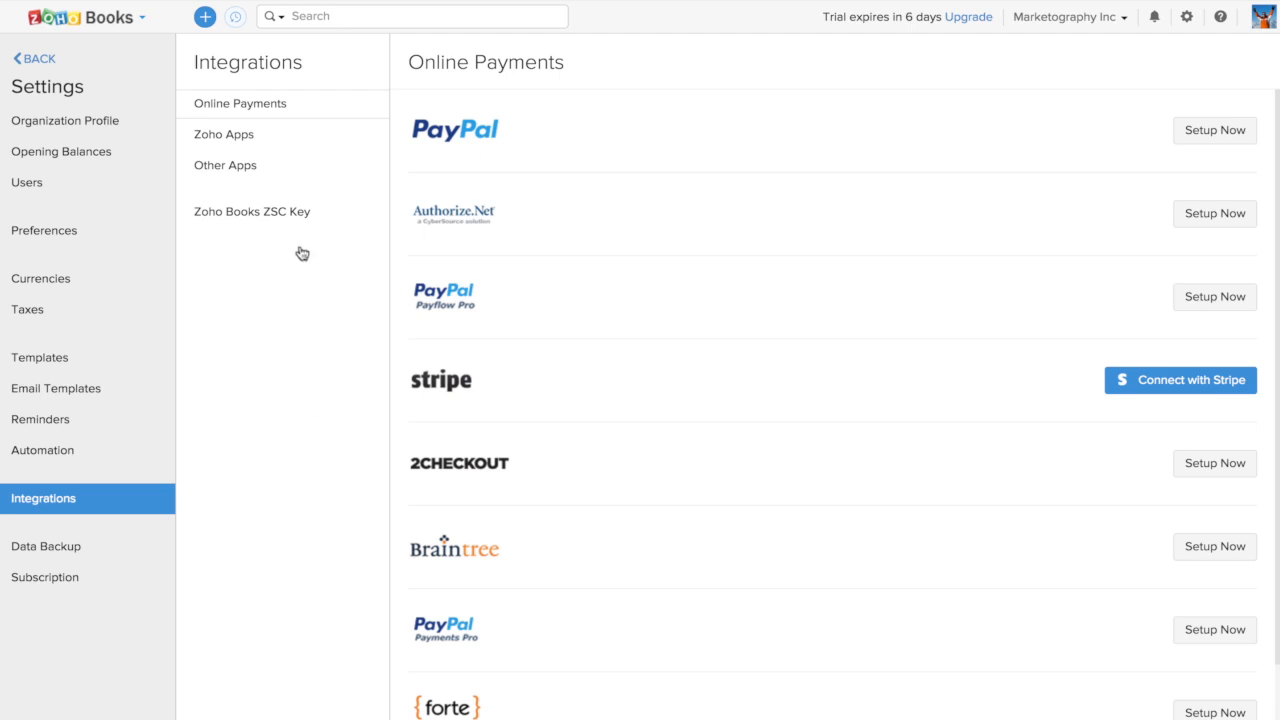
pyautogui.click(266, 136)
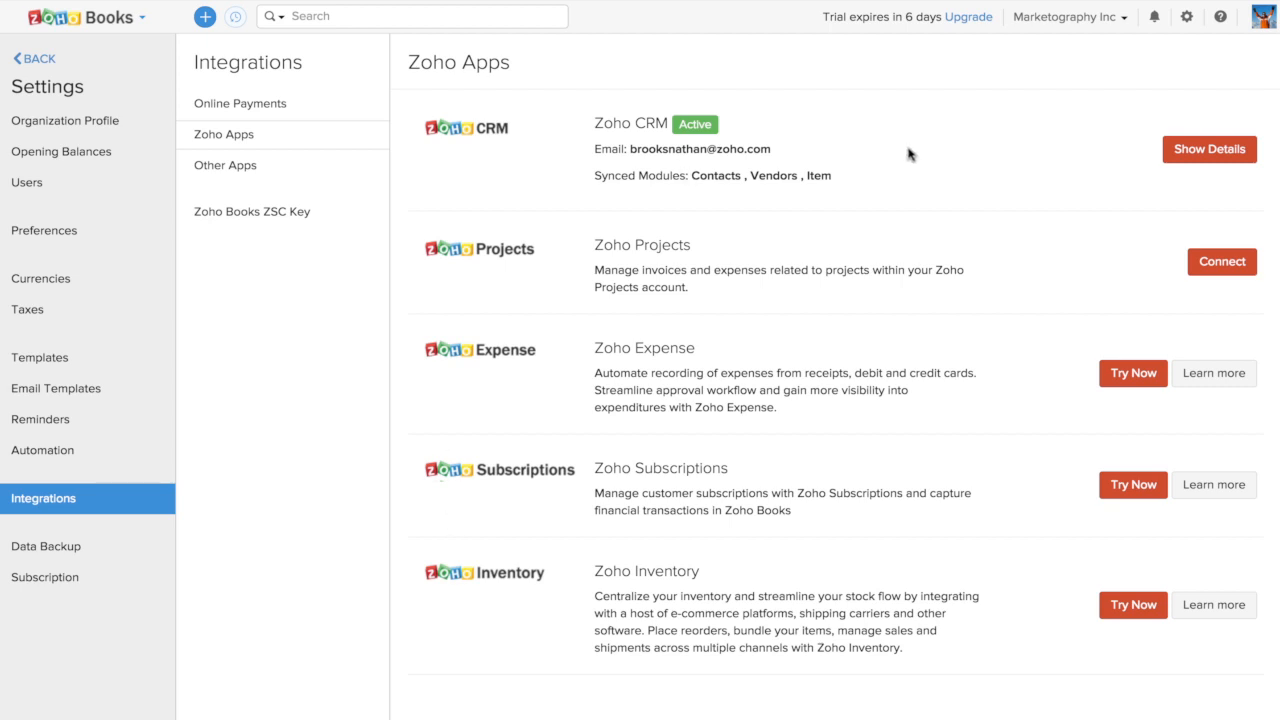
pyautogui.click(1206, 158)
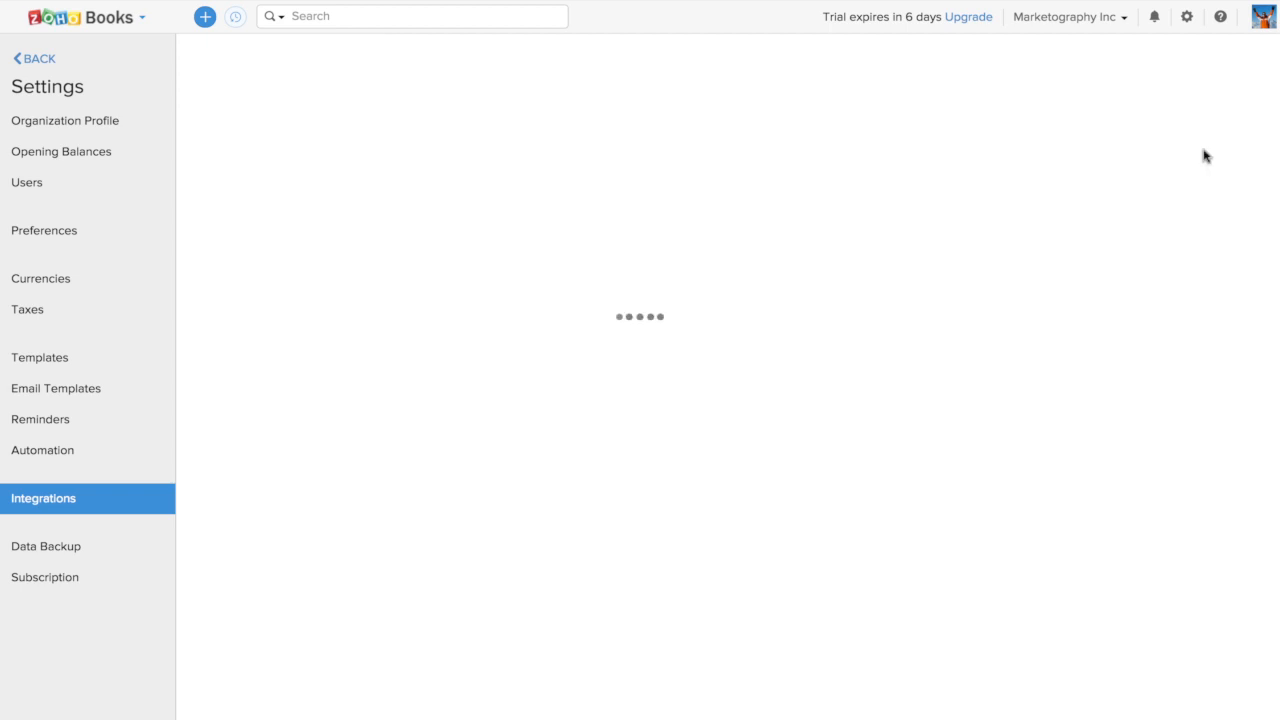
pyautogui.scroll(-4, 825, 414)
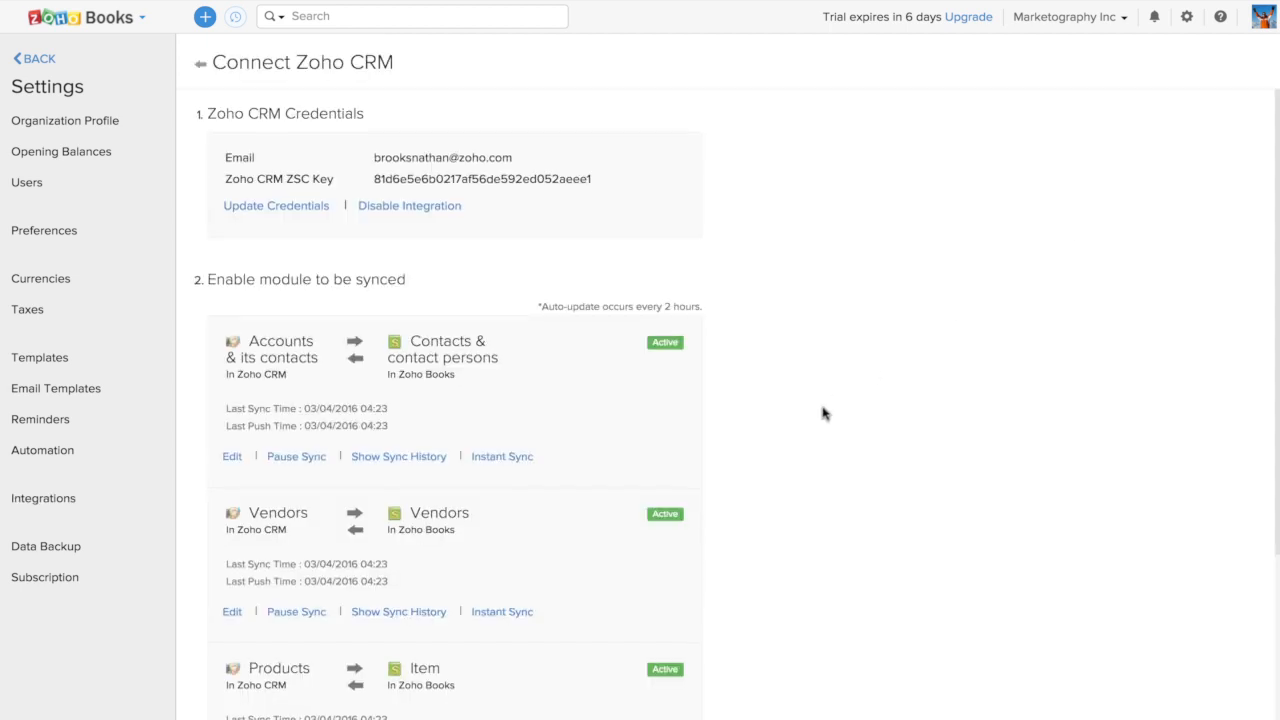
pyautogui.scroll(4, 825, 414)
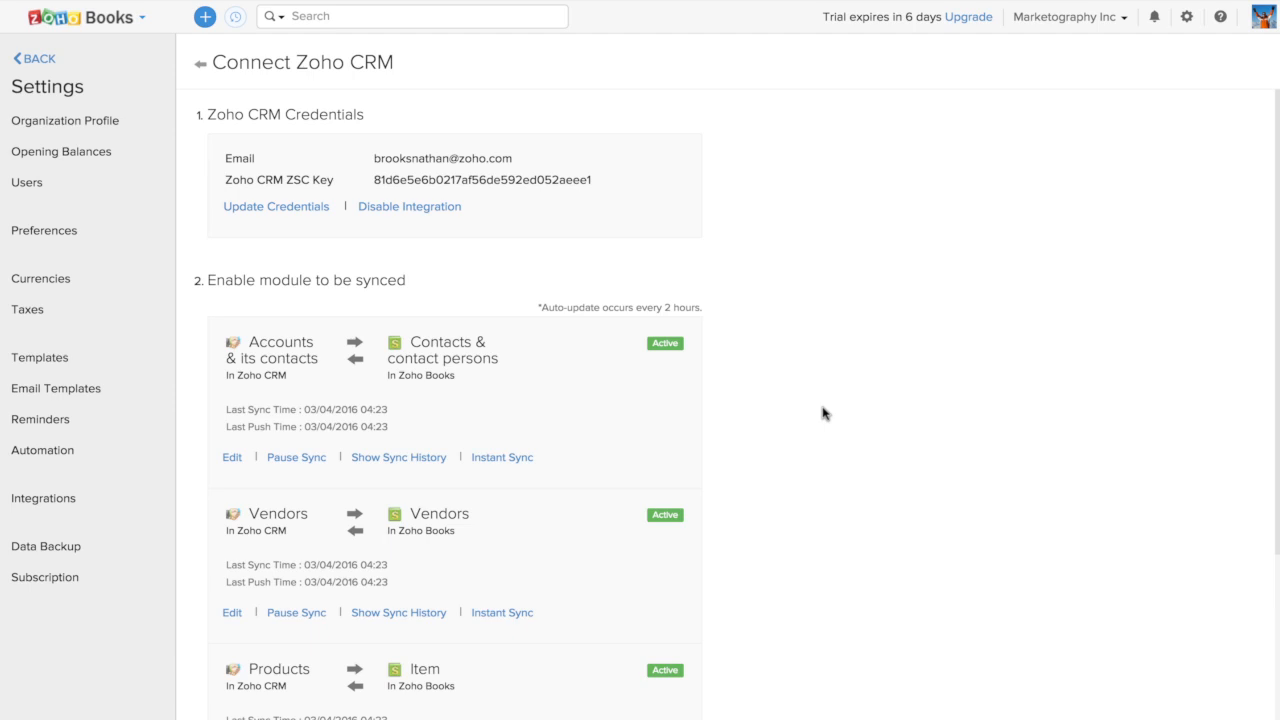
pyautogui.scroll(-2, 825, 414)
pyautogui.scroll(2, 825, 414)
# Compare the integration's credentials with the email and ZSC key on Zoho CRM's key generation page, and save them in Zoho Books
pyautogui.click(303, 206)
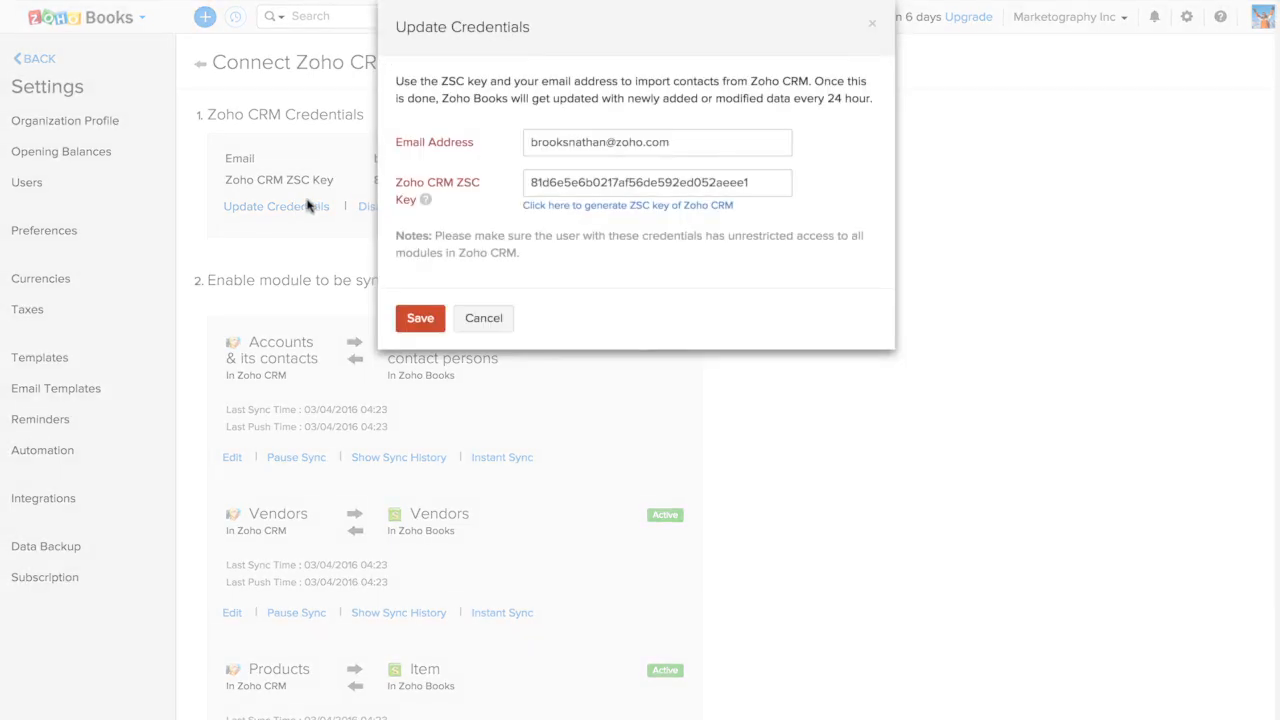
pyautogui.click(609, 206)
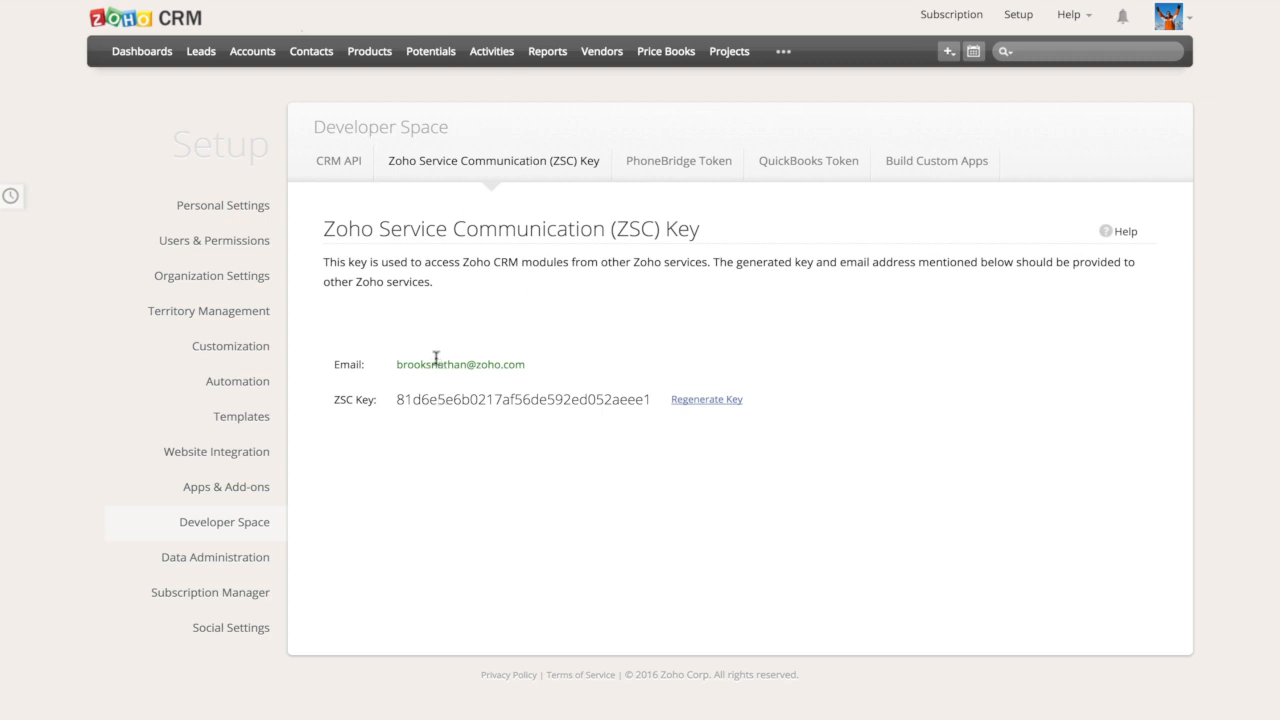
pyautogui.moveTo(395, 365); pyautogui.dragTo(570, 366)
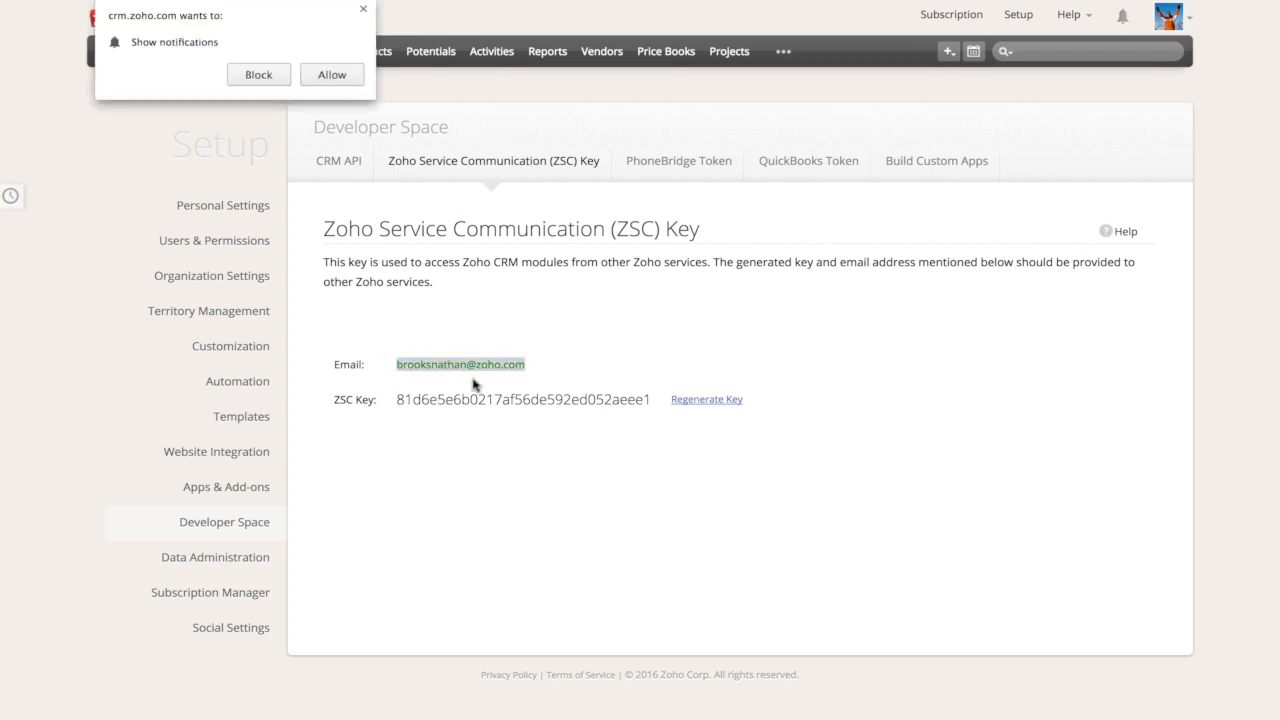
pyautogui.click(364, 9)
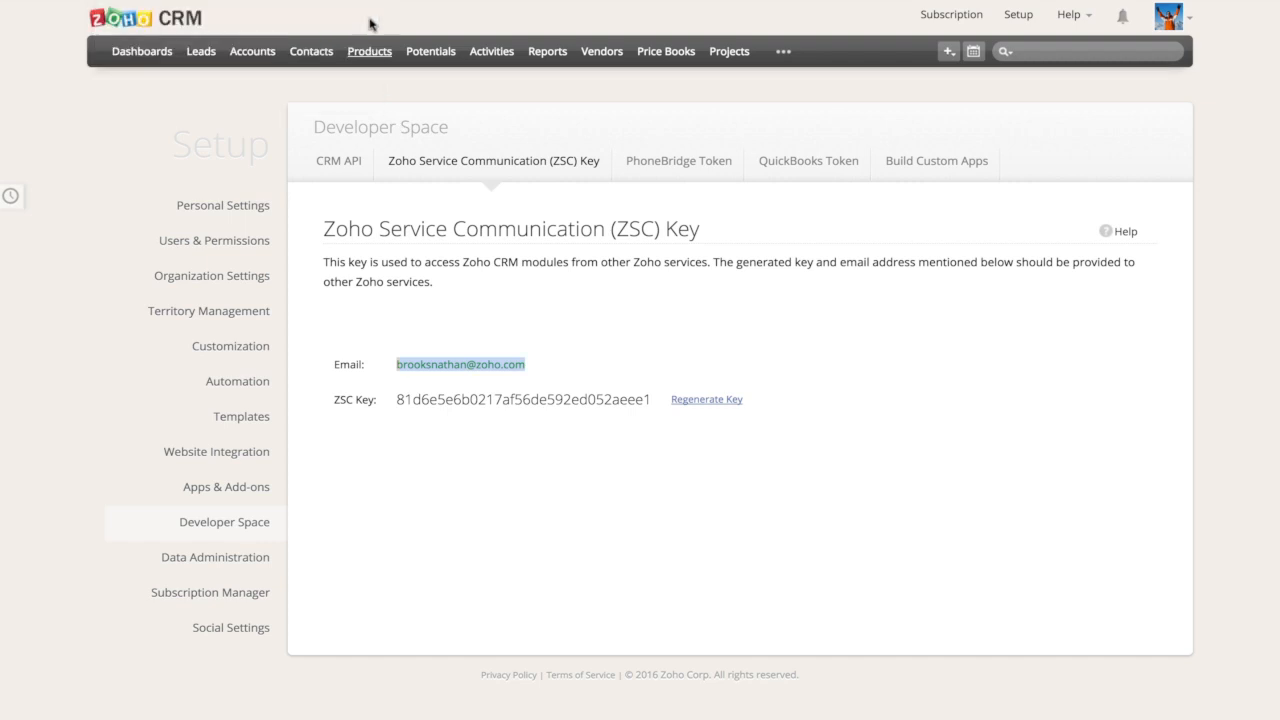
pyautogui.click(240, 18)
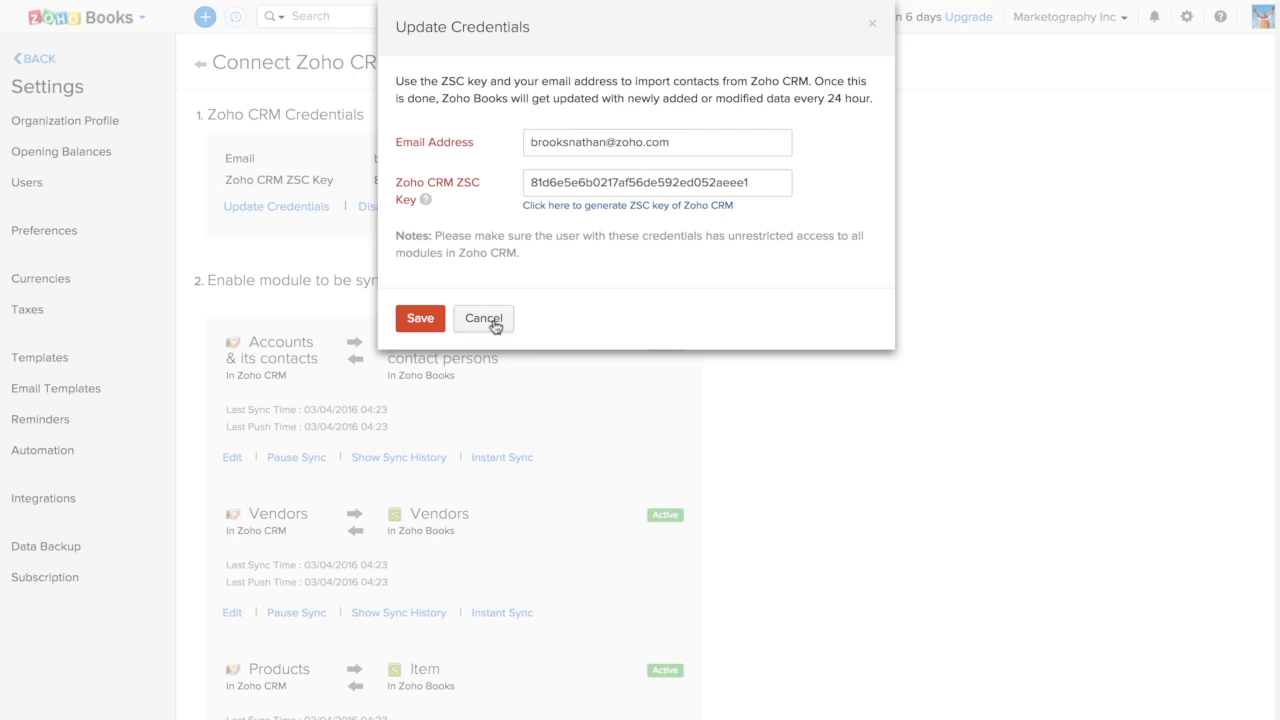
pyautogui.click(419, 320)
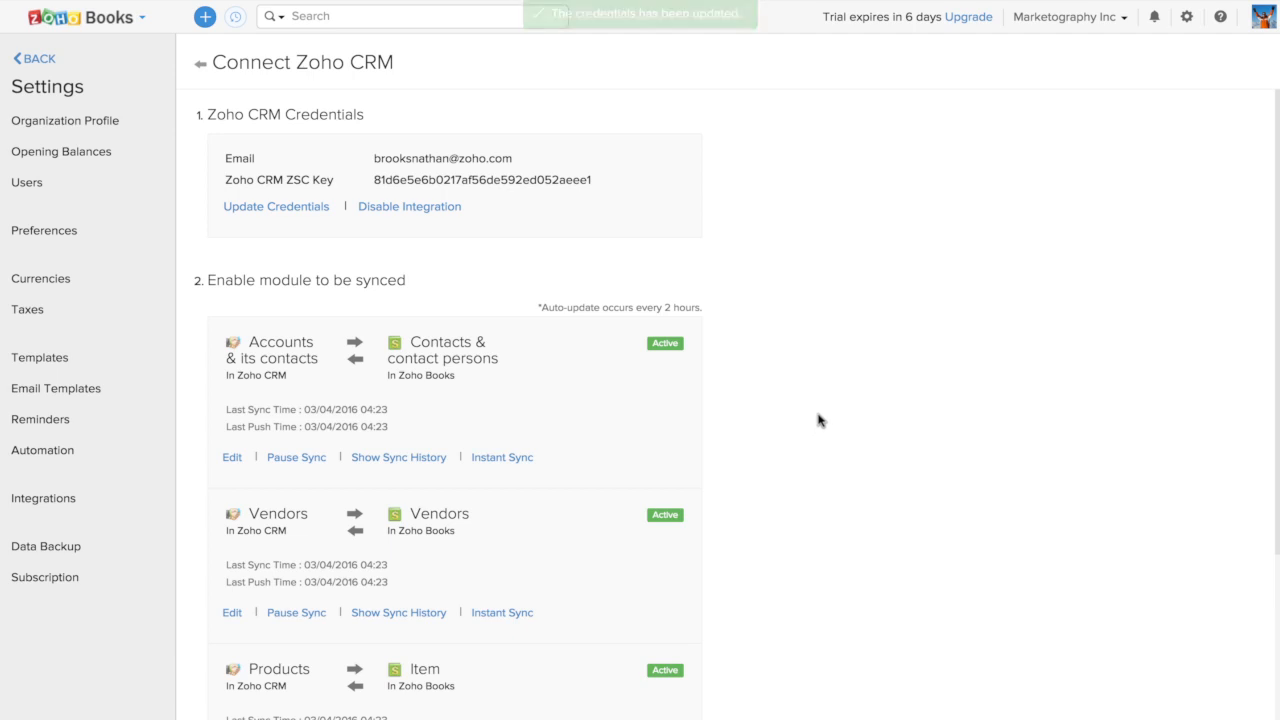
# Open the Accounts & its contacts sync settings and examine the module, sync extent, duplicate handling and view options, keeping Zoho Books Contact as the view
pyautogui.scroll(-2, 818, 420)
pyautogui.scroll(-1, 818, 420)
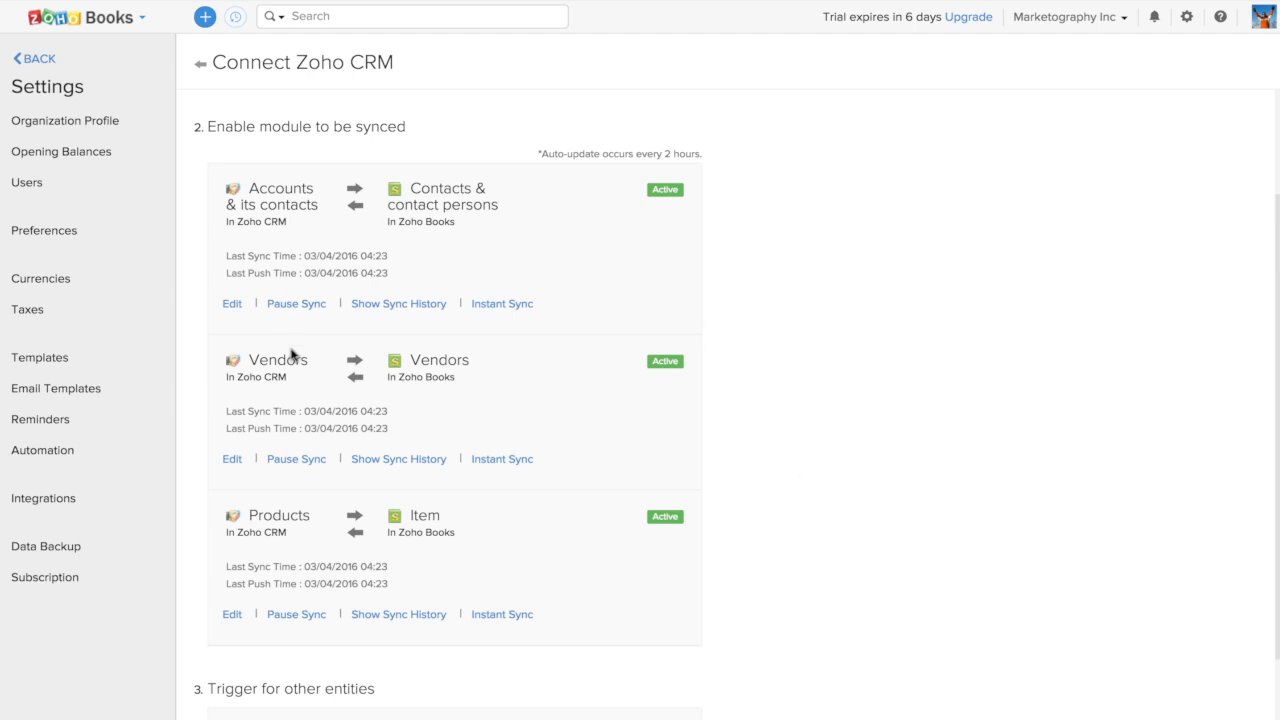
pyautogui.click(232, 304)
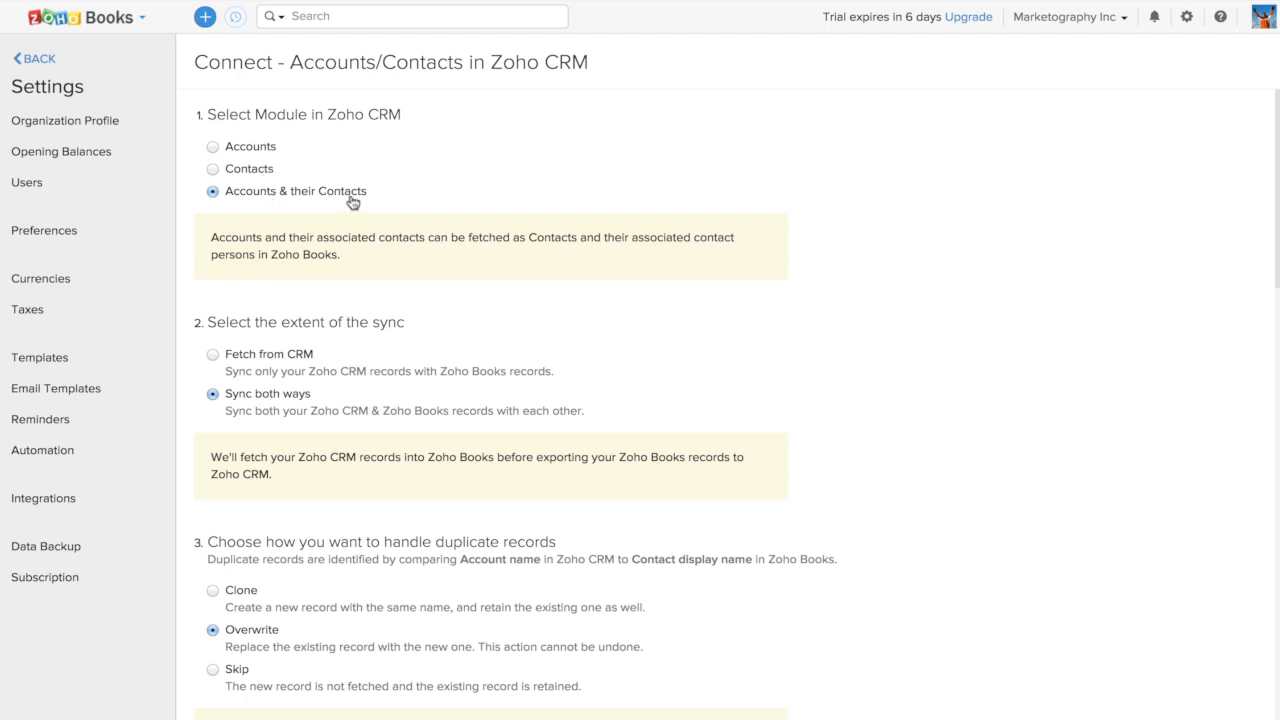
pyautogui.scroll(-3, 420, 271)
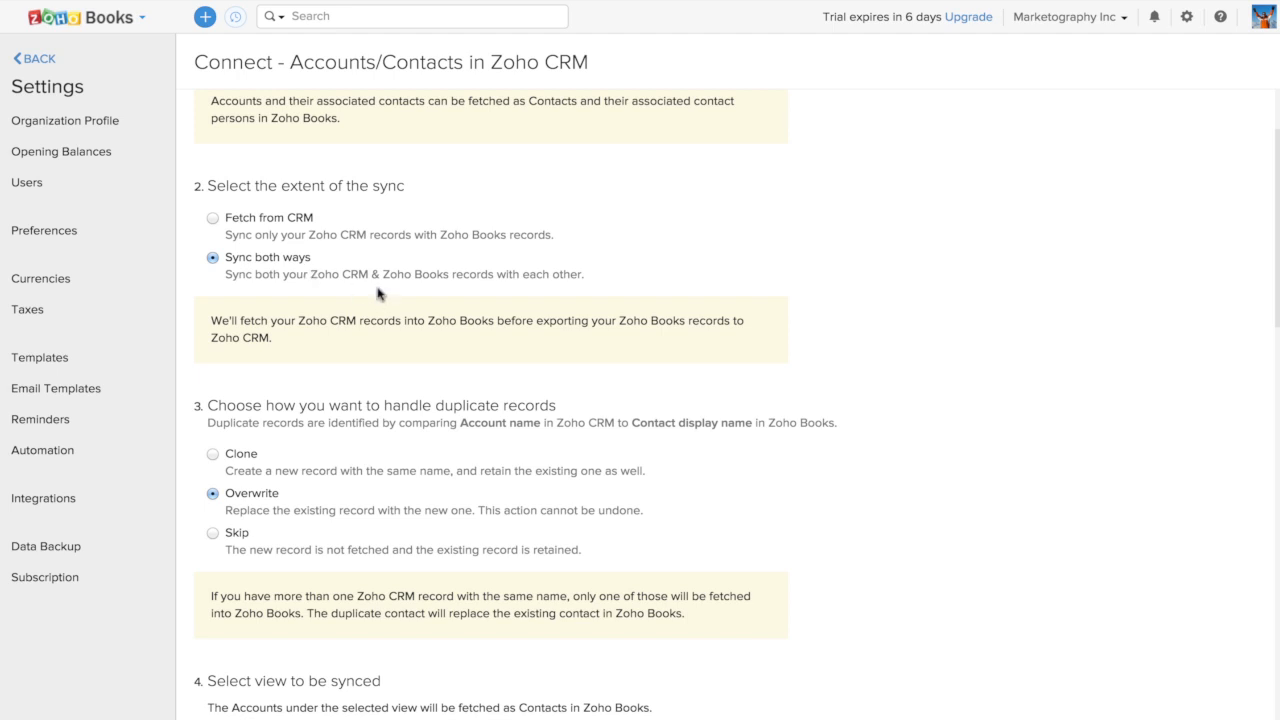
pyautogui.scroll(-3, 380, 335)
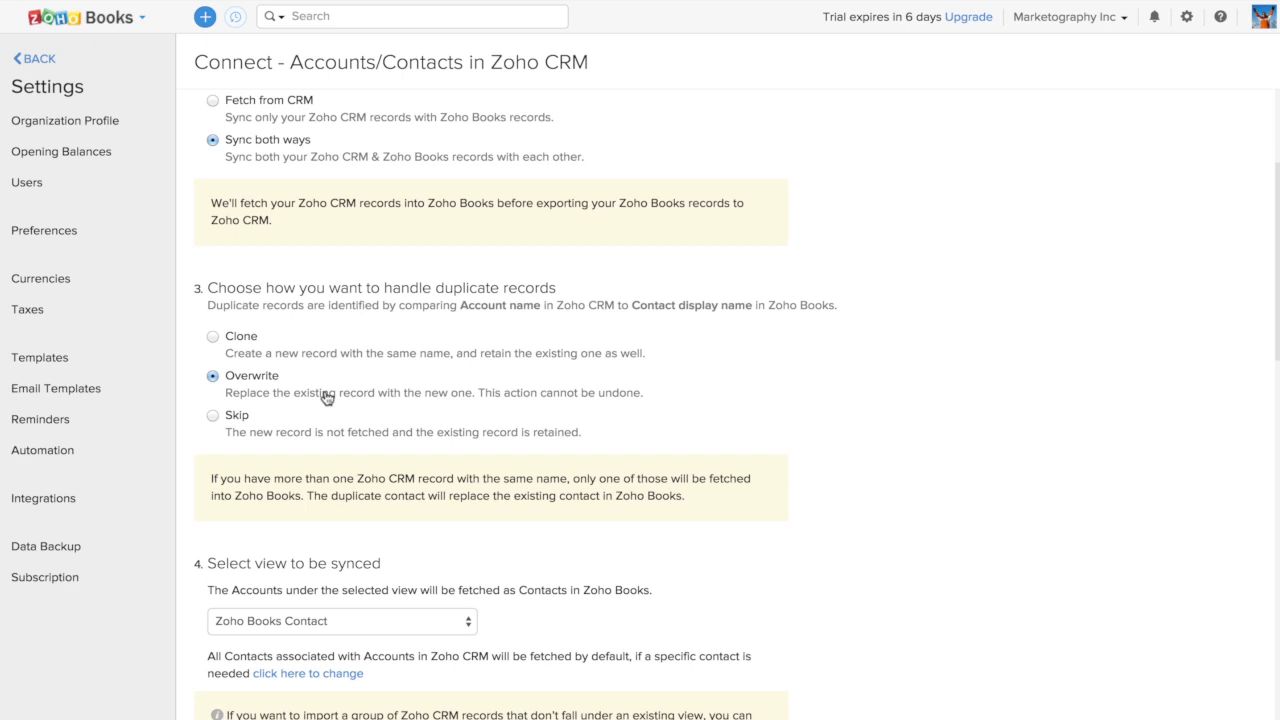
pyautogui.scroll(-3, 409, 463)
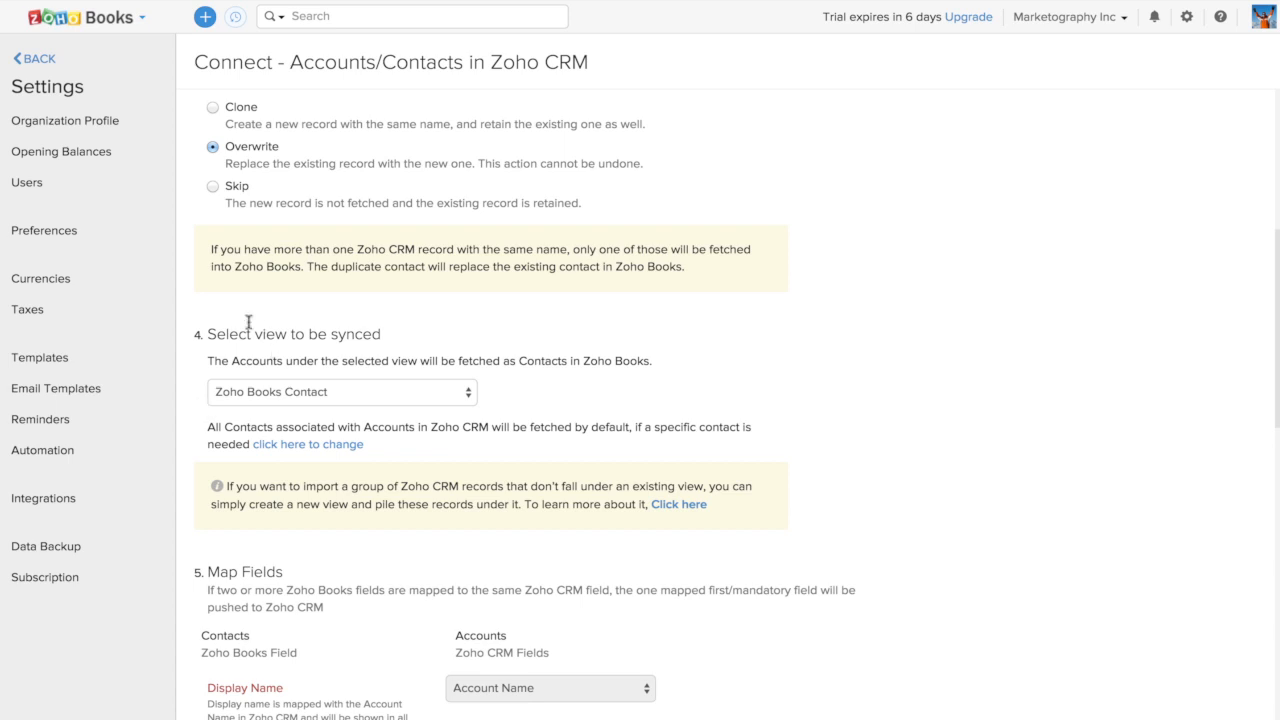
pyautogui.click(409, 397)
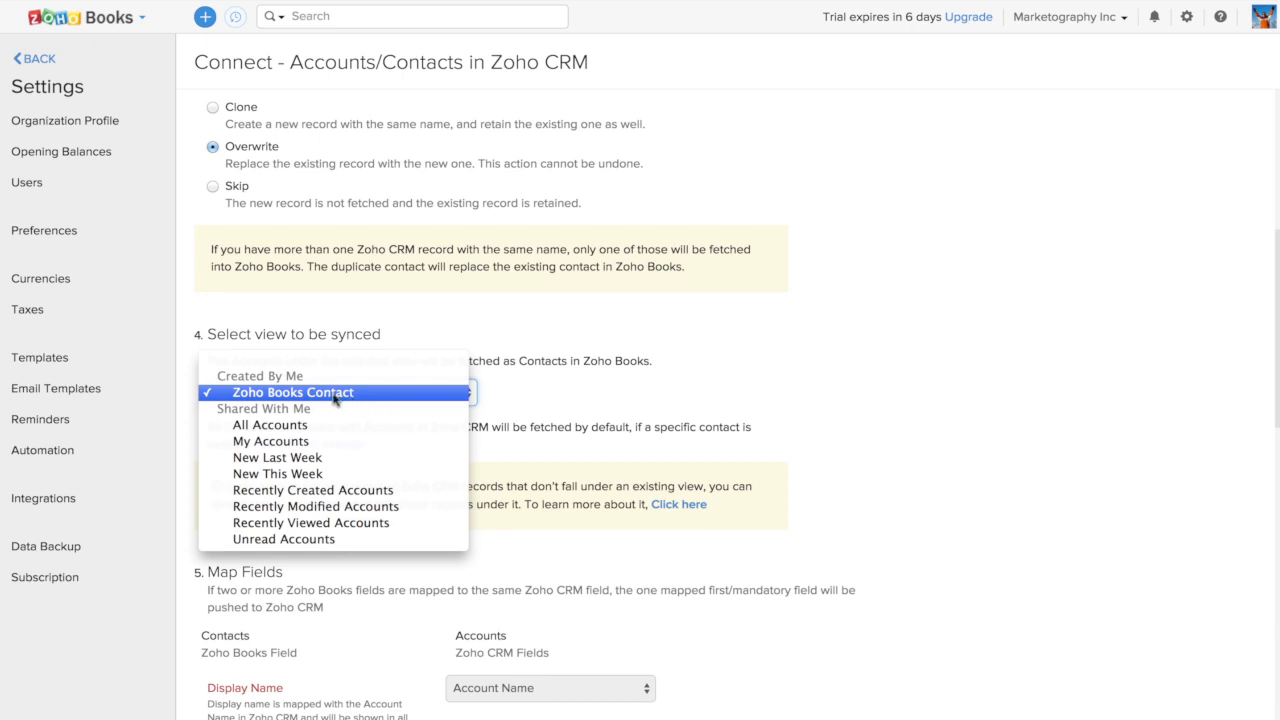
pyautogui.click(363, 400)
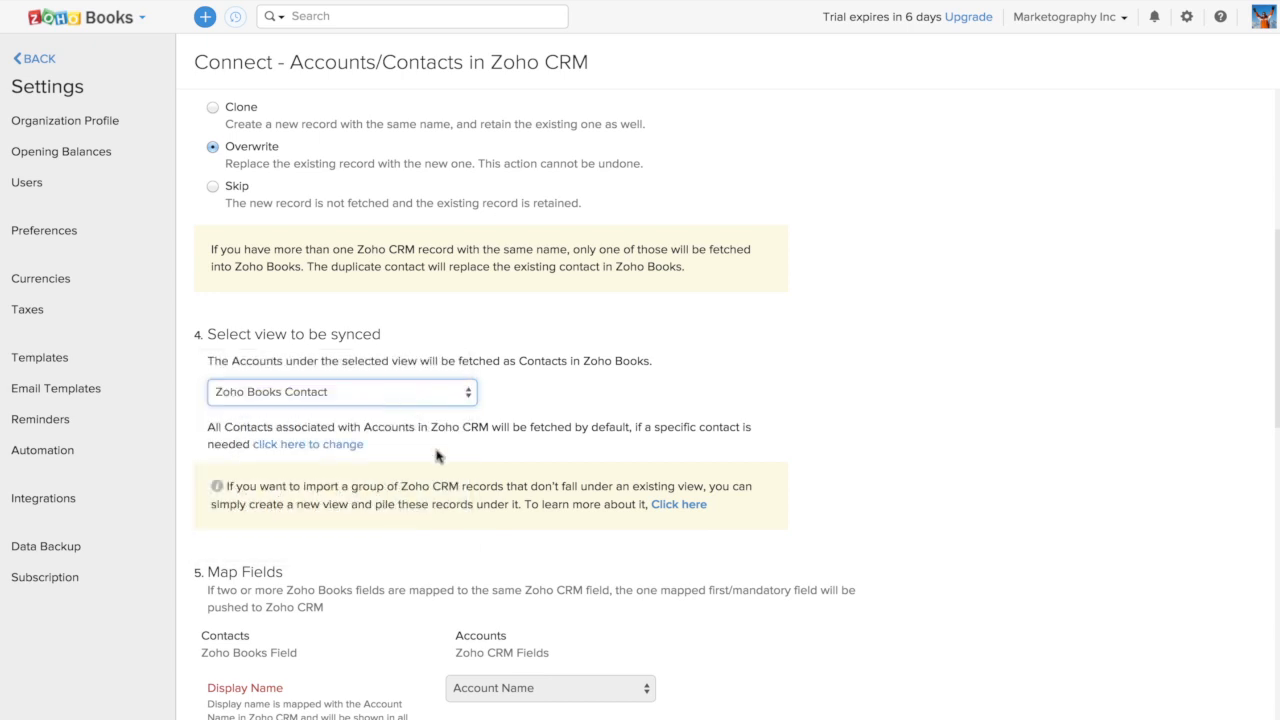
# Examine the field mappings, including the CRM fields offered for the custom Industry field, and leave the sync settings without saving
pyautogui.scroll(-3, 443, 483)
pyautogui.scroll(-2, 443, 483)
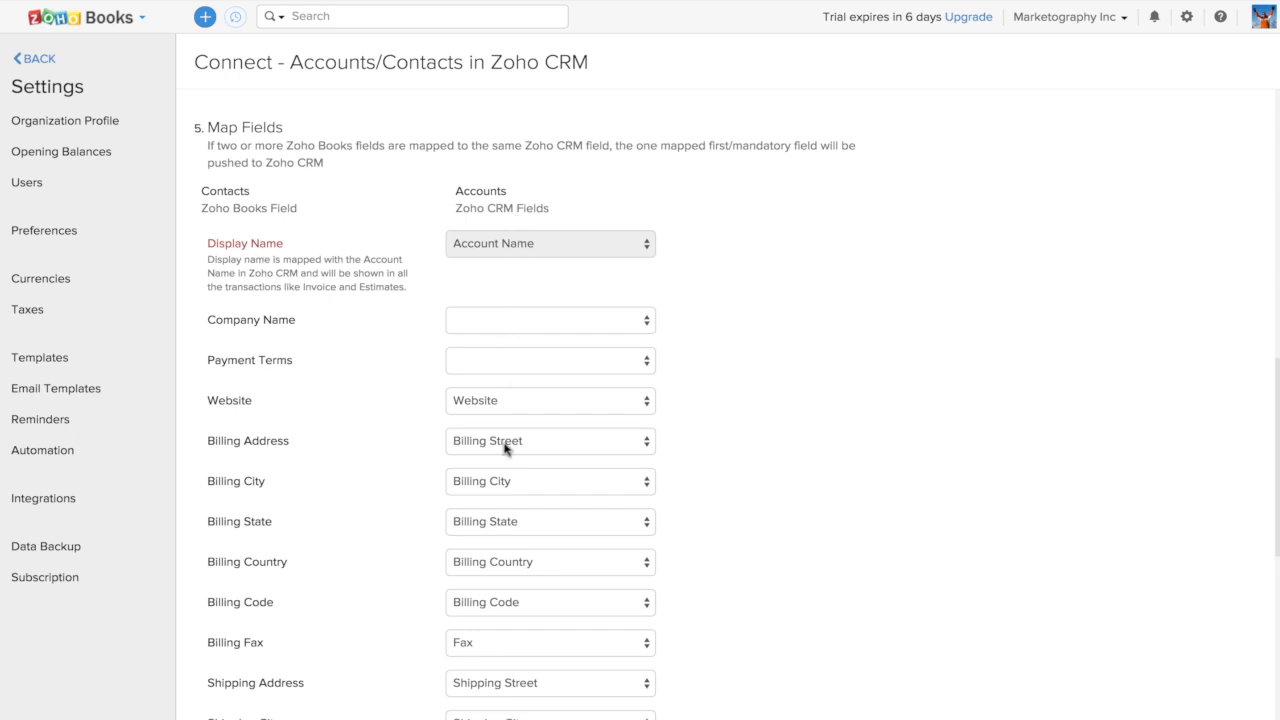
pyautogui.scroll(-1, 733, 565)
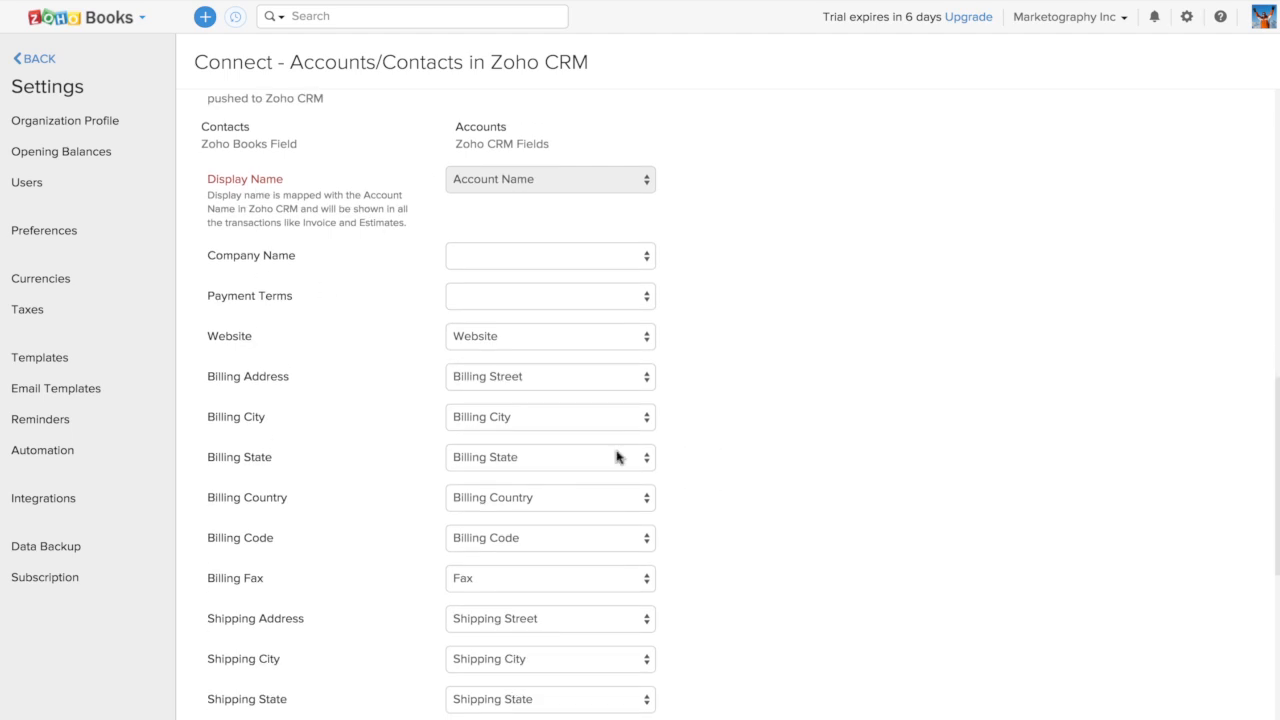
pyautogui.scroll(-6, 345, 520)
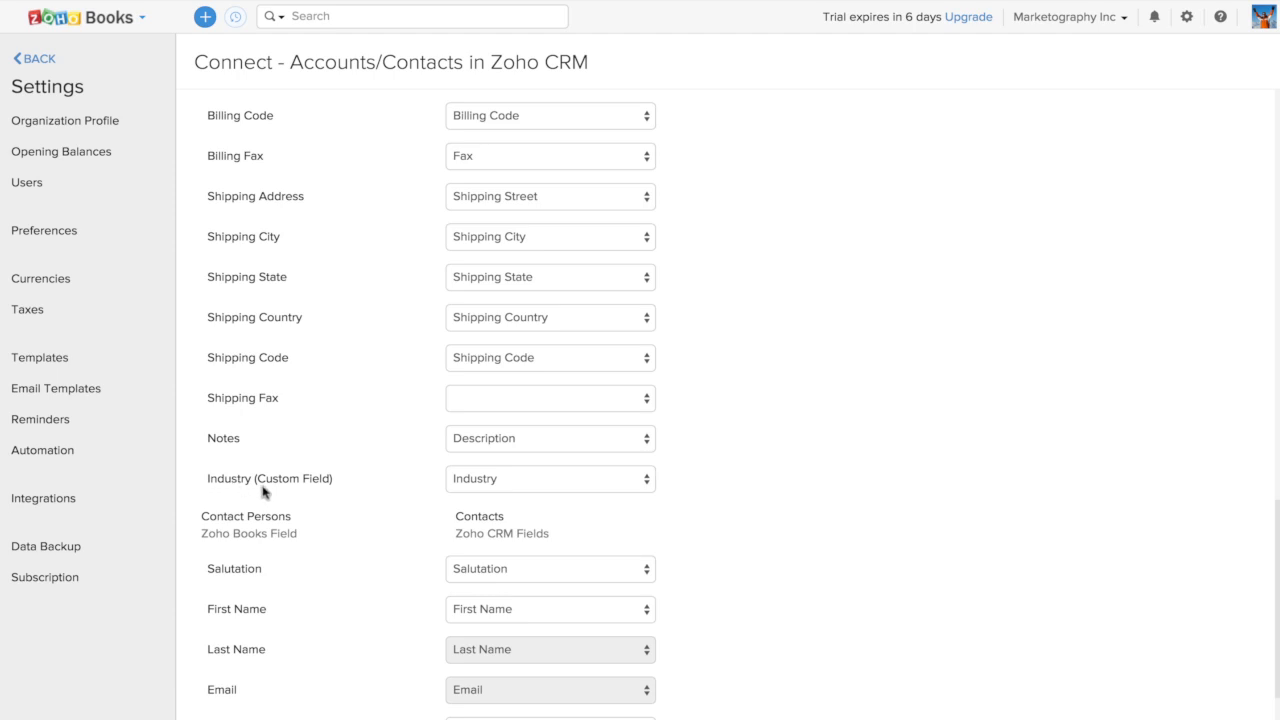
pyautogui.click(477, 489)
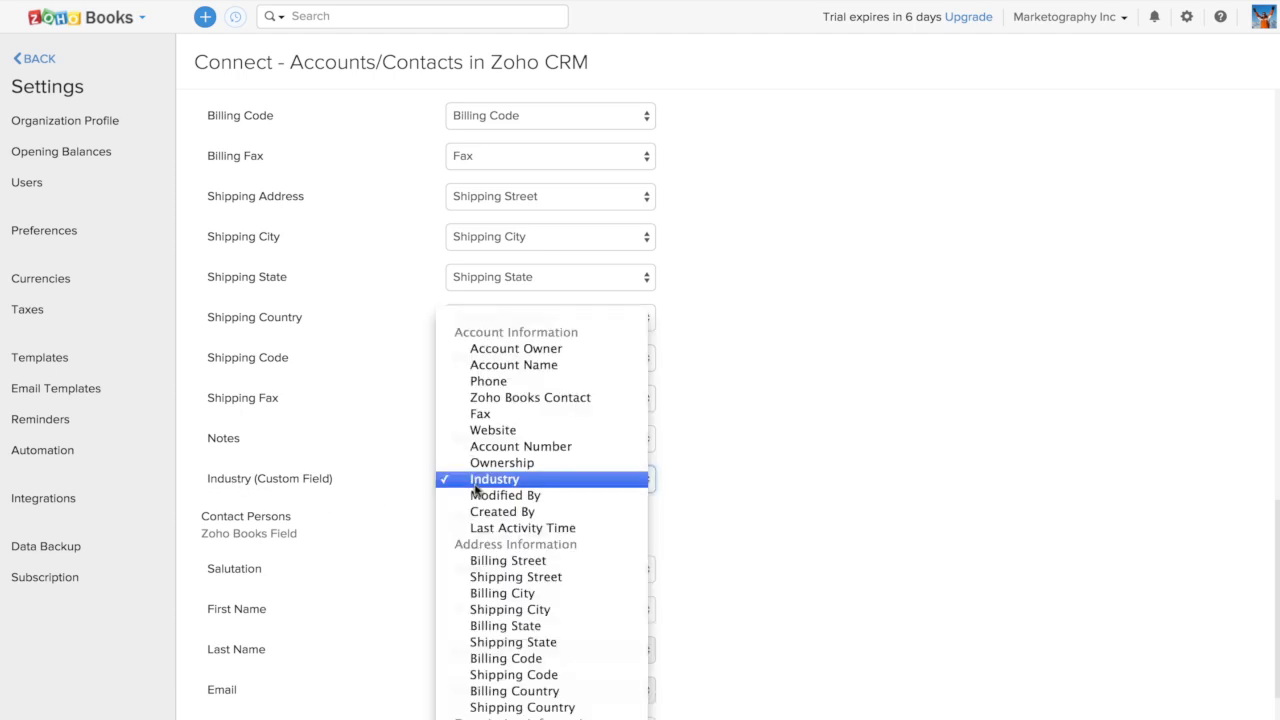
pyautogui.click(572, 488)
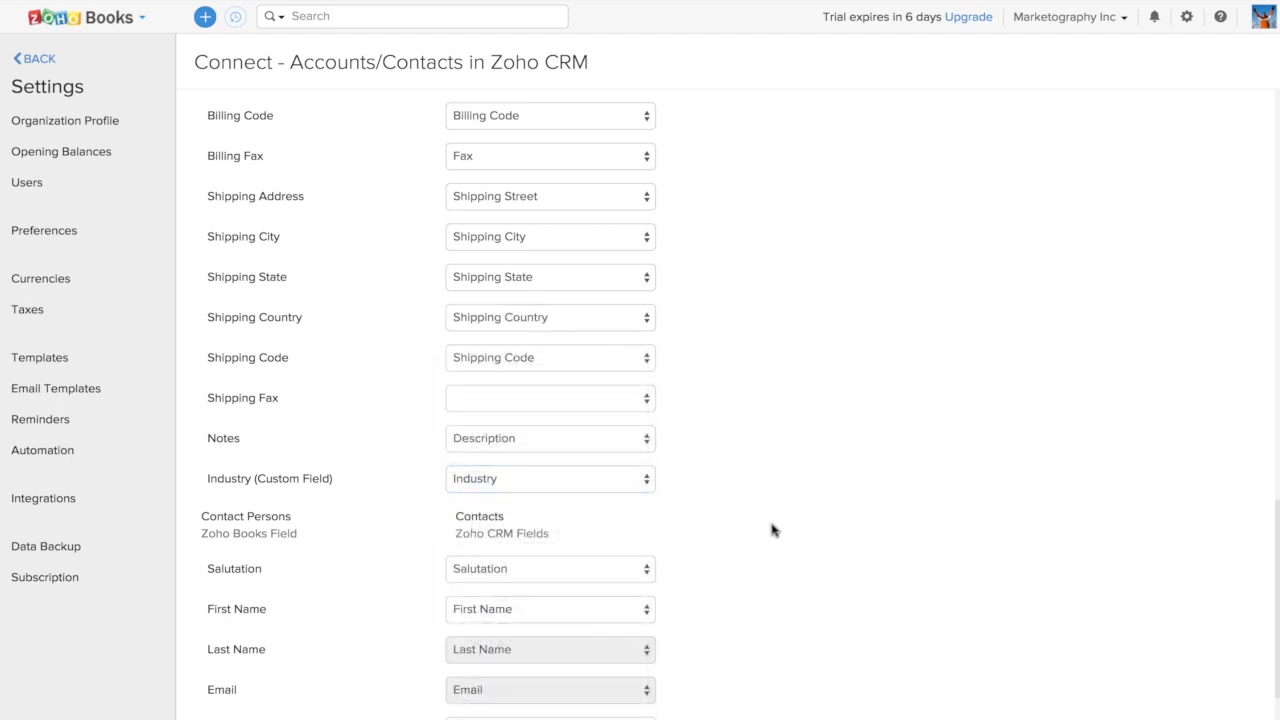
pyautogui.scroll(-5, 771, 530)
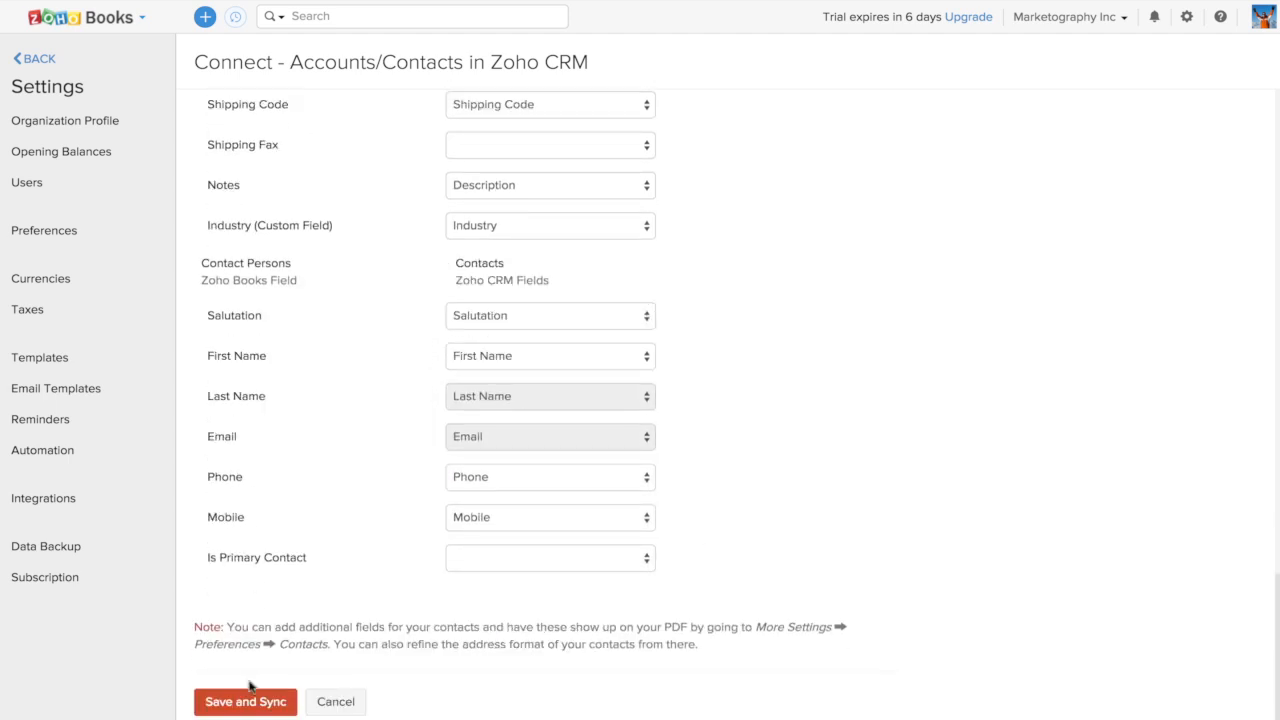
pyautogui.click(335, 702)
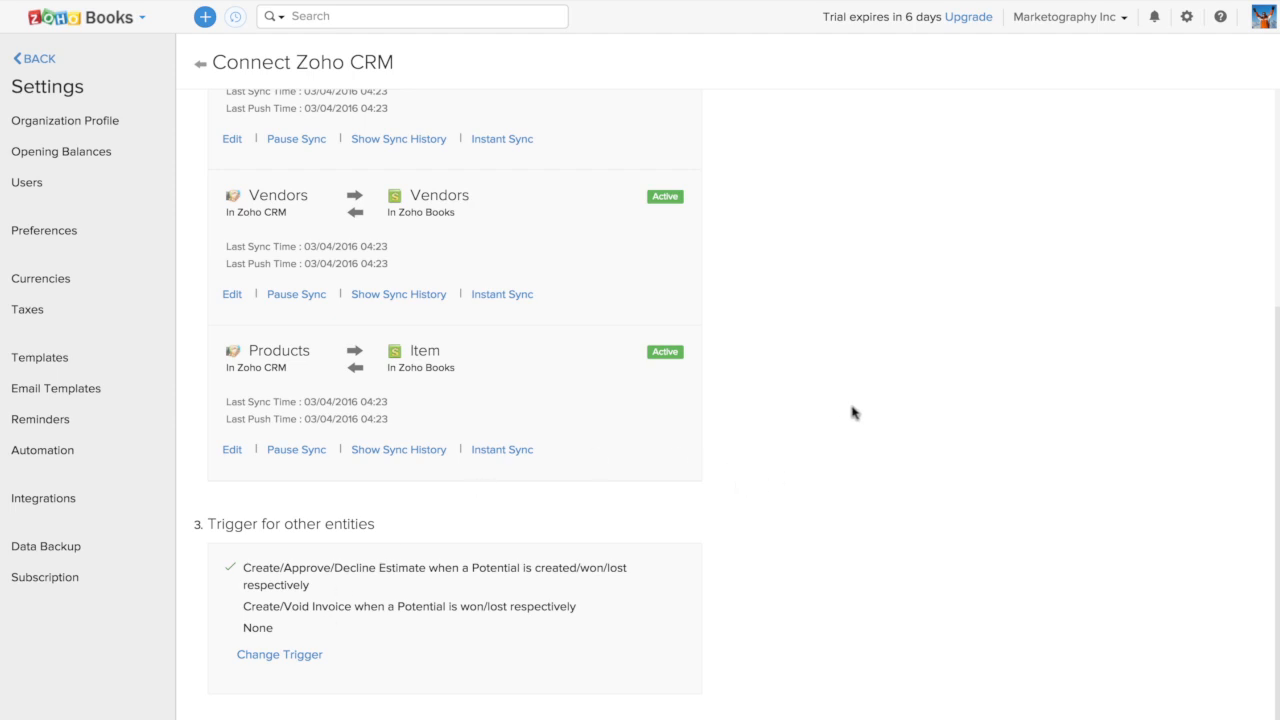
pyautogui.scroll(3, 851, 411)
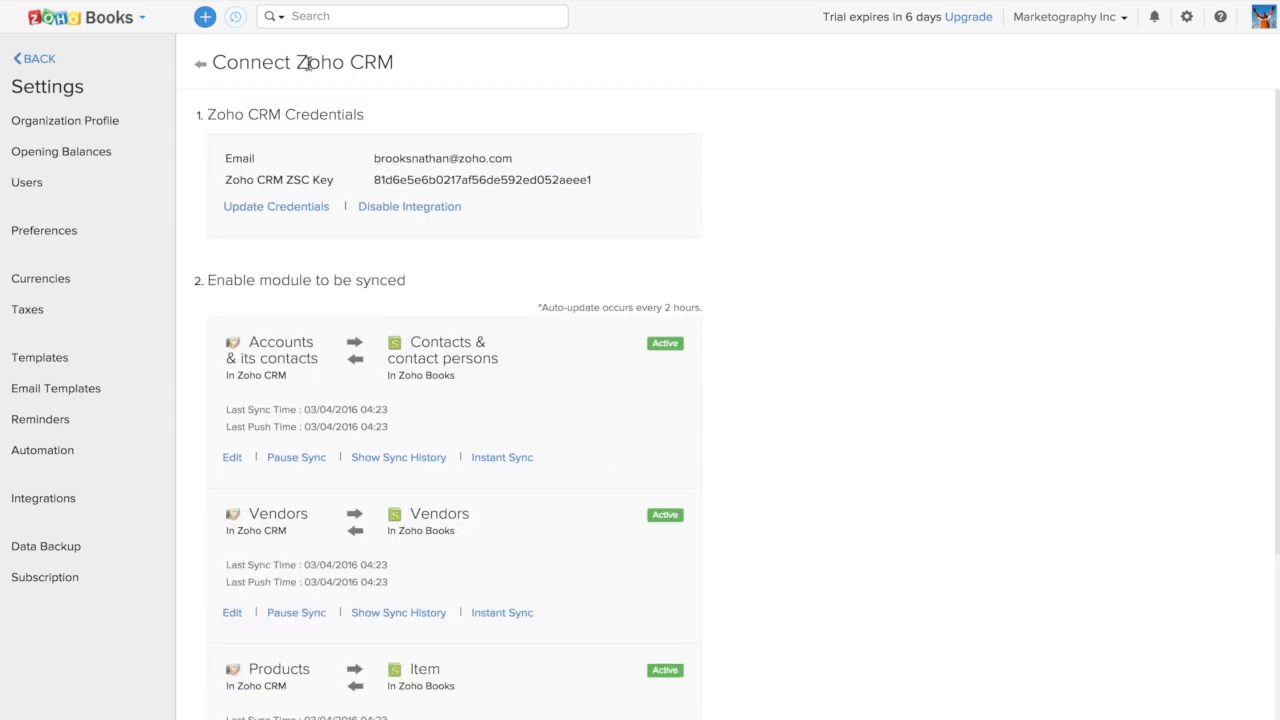
pyautogui.click(201, 68)
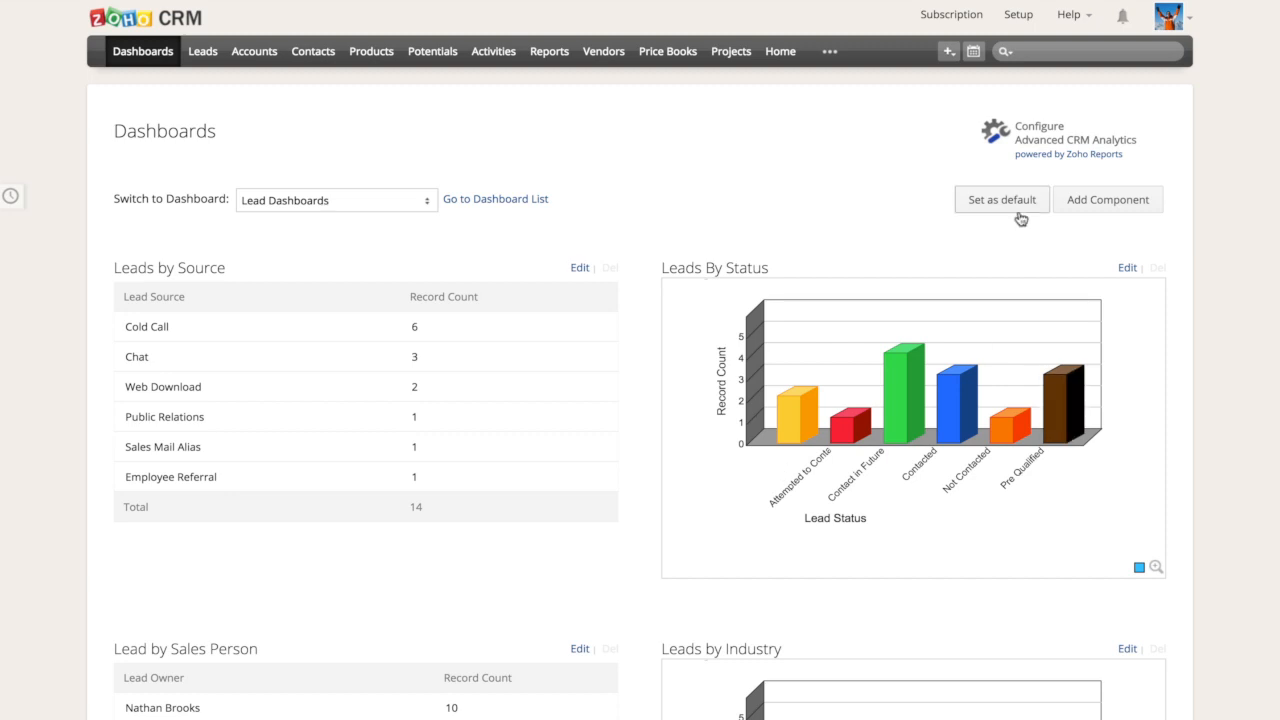
# Switch to Zoho CRM, search for MAJESTIC and open the Majestic International account
pyautogui.click(1049, 55)
pyautogui.write('MAJESTIC')
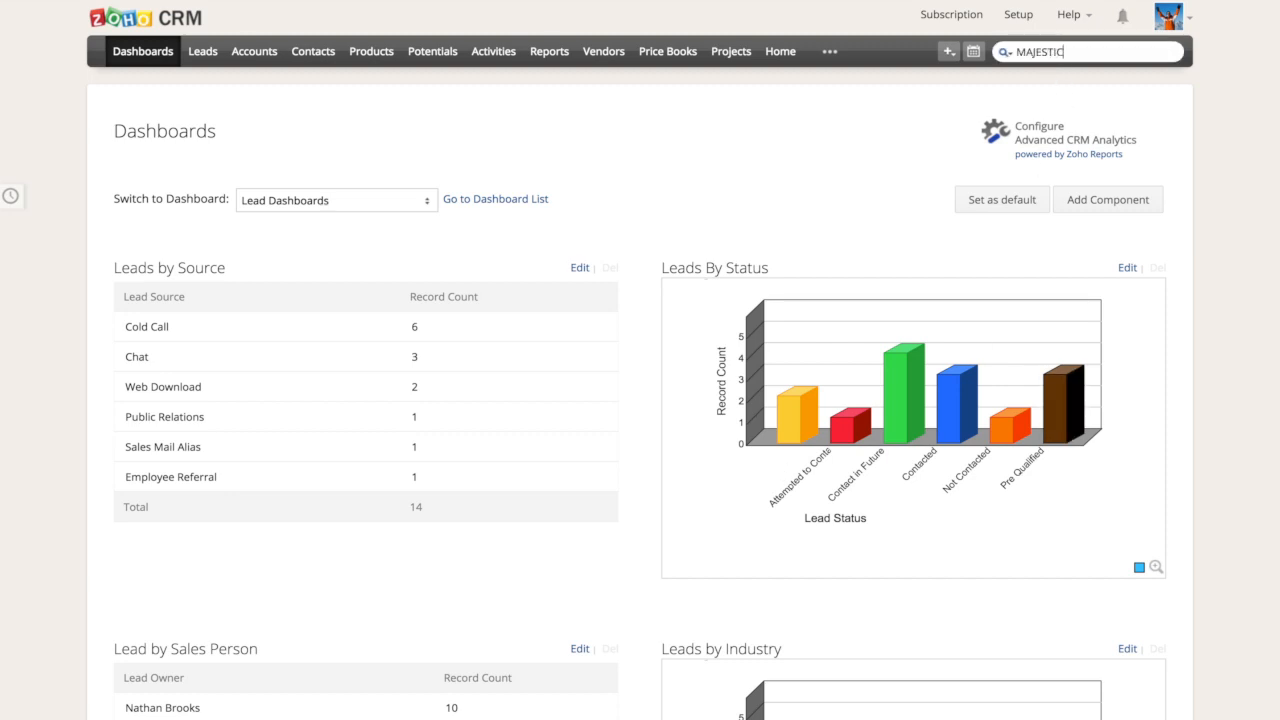
pyautogui.press('Return')
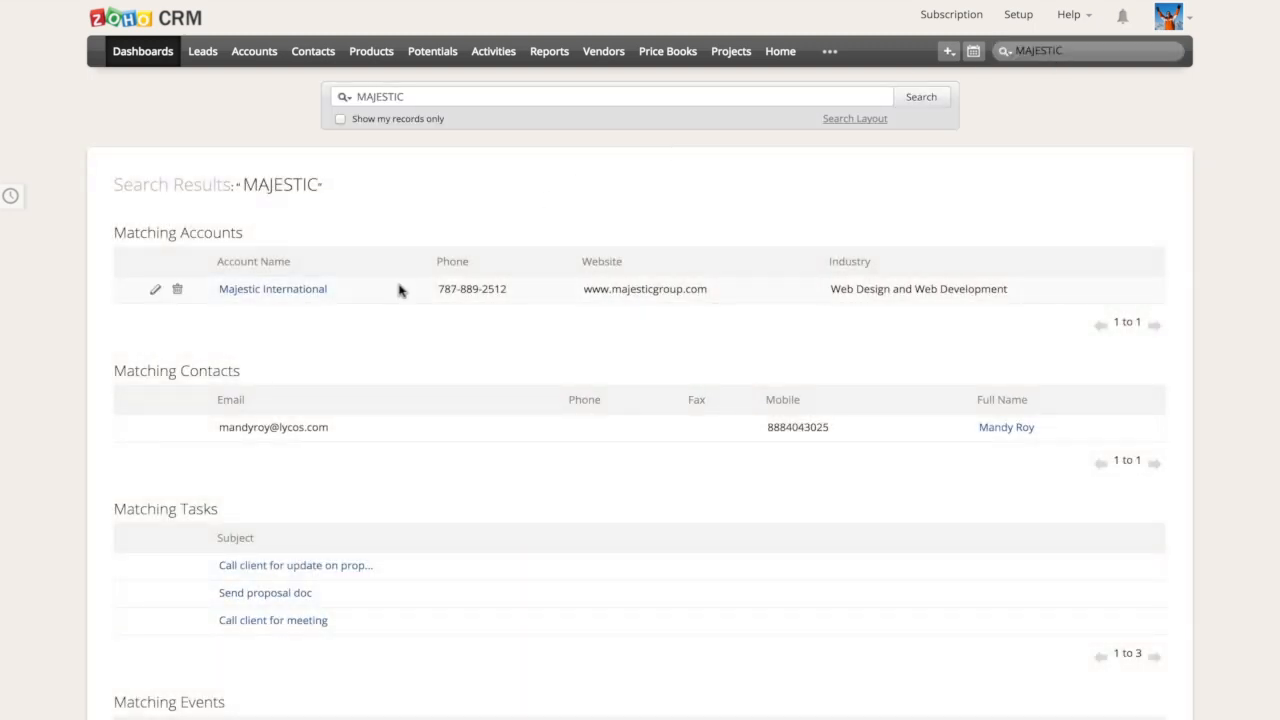
pyautogui.click(398, 289)
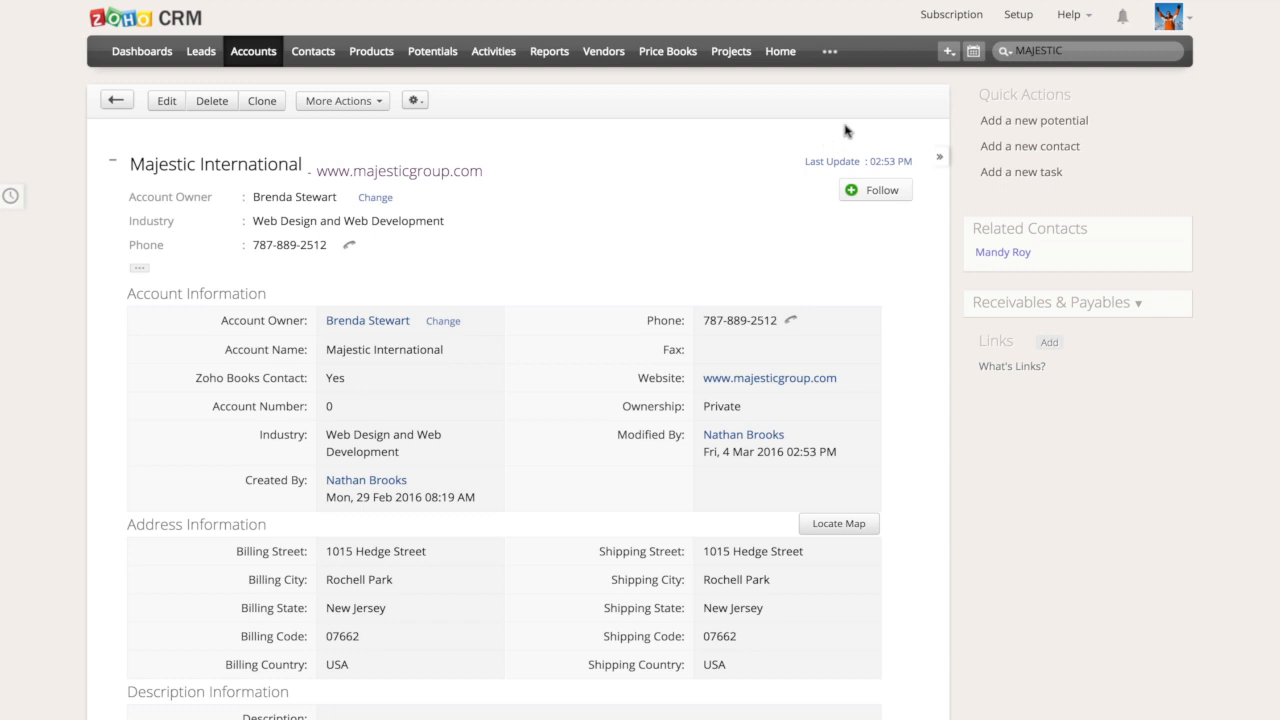
# Add a potential named Website Revamp to the Majestic International account with amount 1200, closing date 03/16/2016 and stage Qualification, and save it
pyautogui.click(1013, 123)
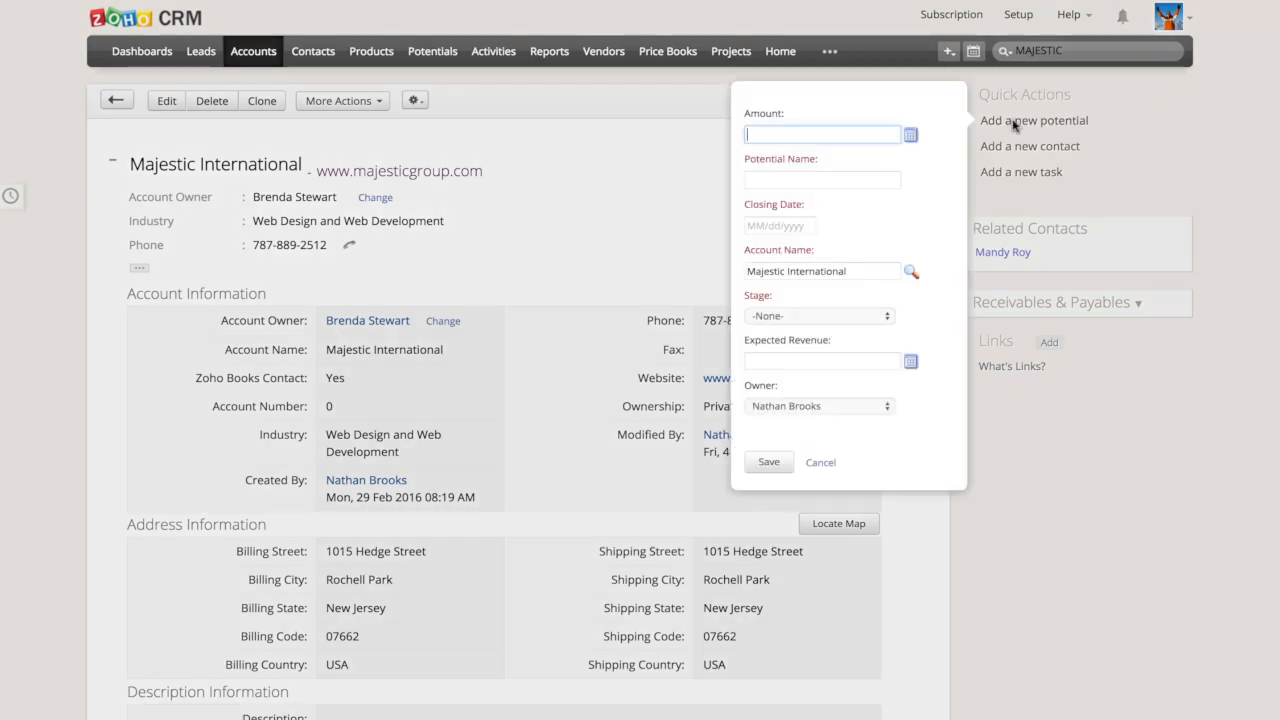
pyautogui.write('1200')
pyautogui.press('Tab')
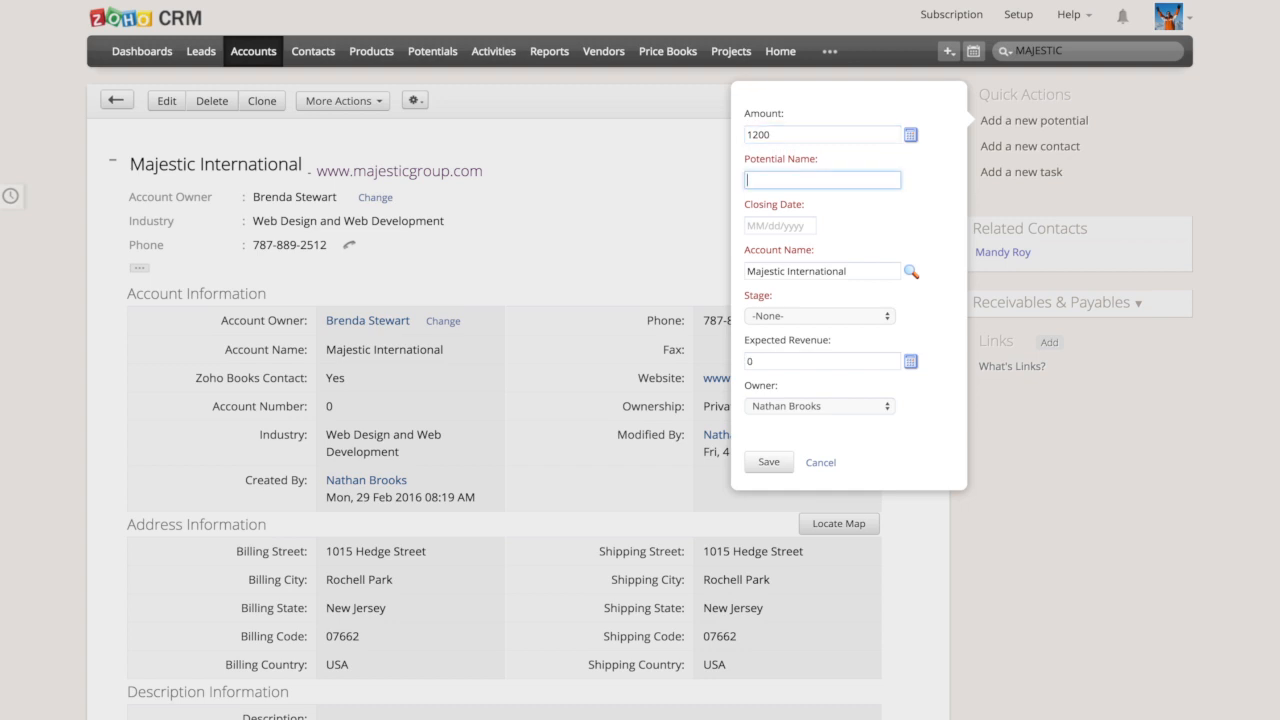
pyautogui.write('Website Revamp')
pyautogui.click(781, 226)
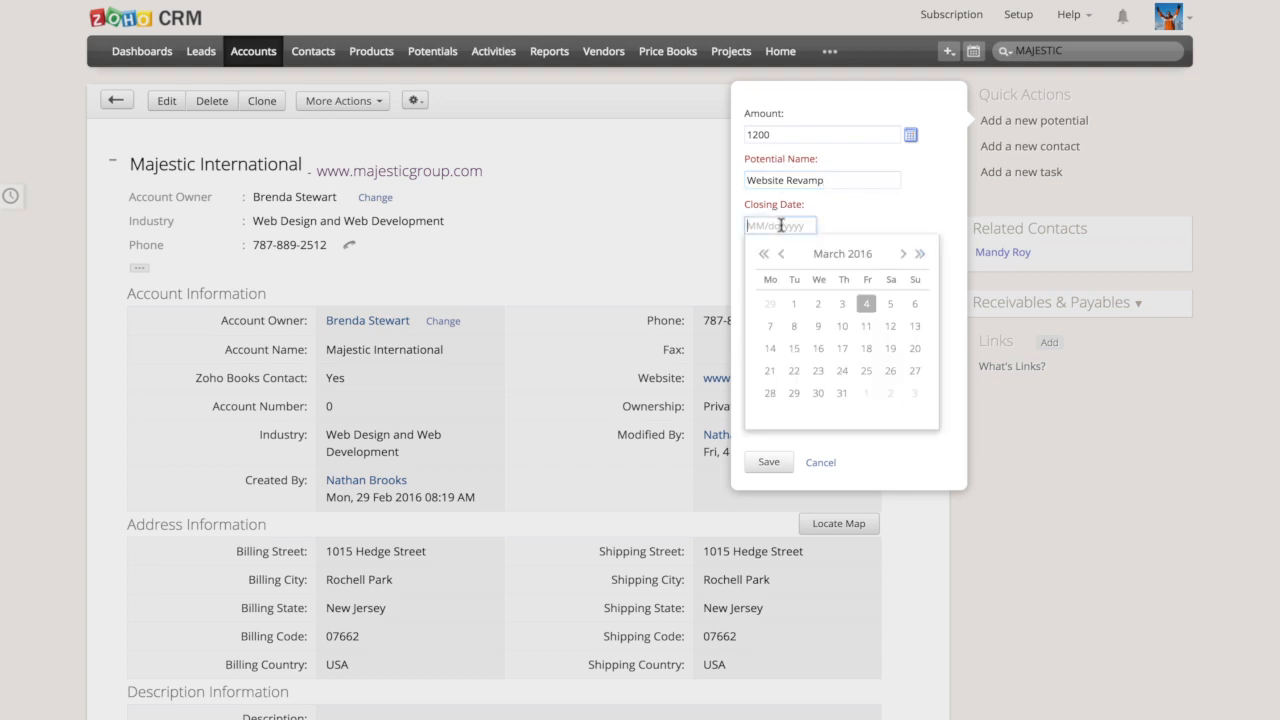
pyautogui.click(818, 350)
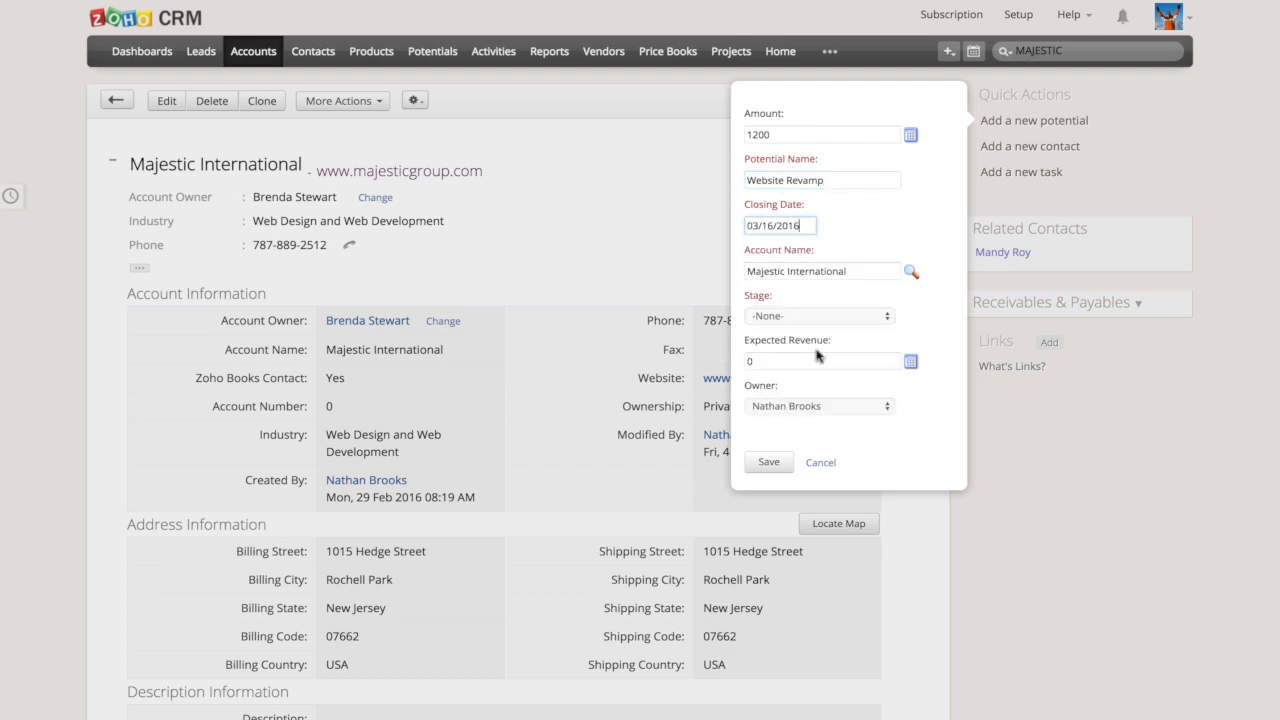
pyautogui.click(798, 316)
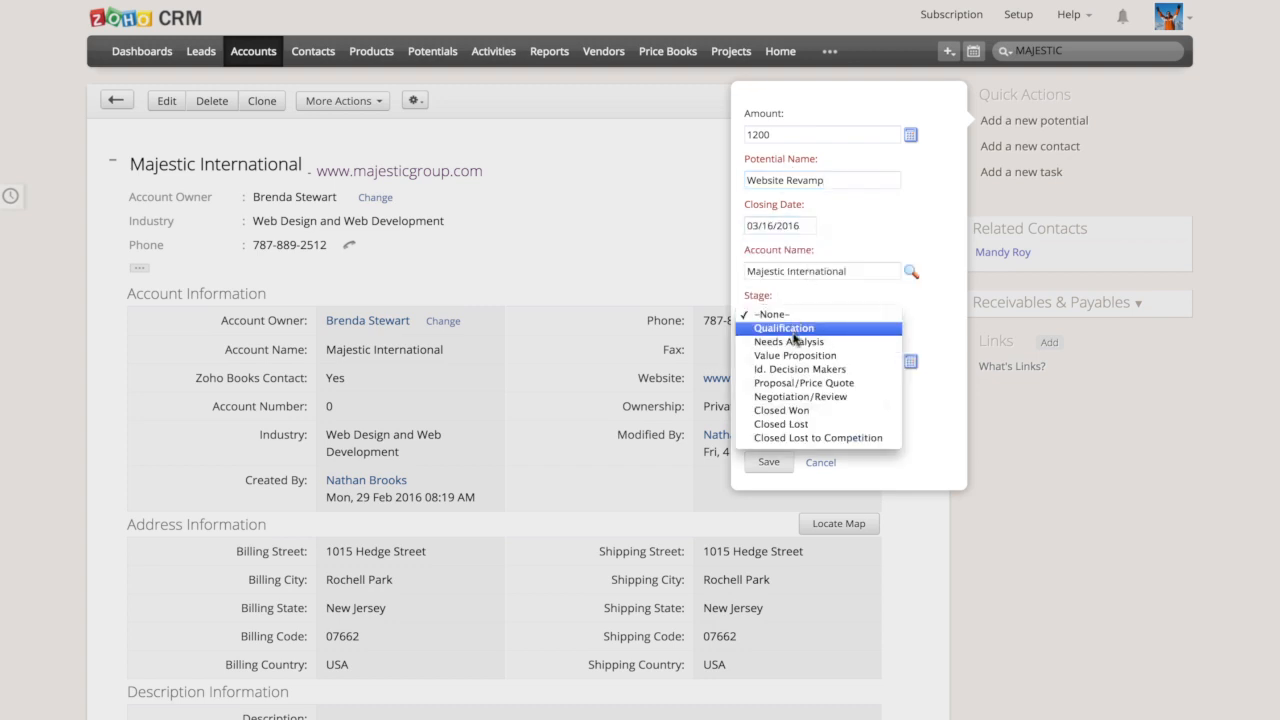
pyautogui.click(797, 333)
pyautogui.click(768, 462)
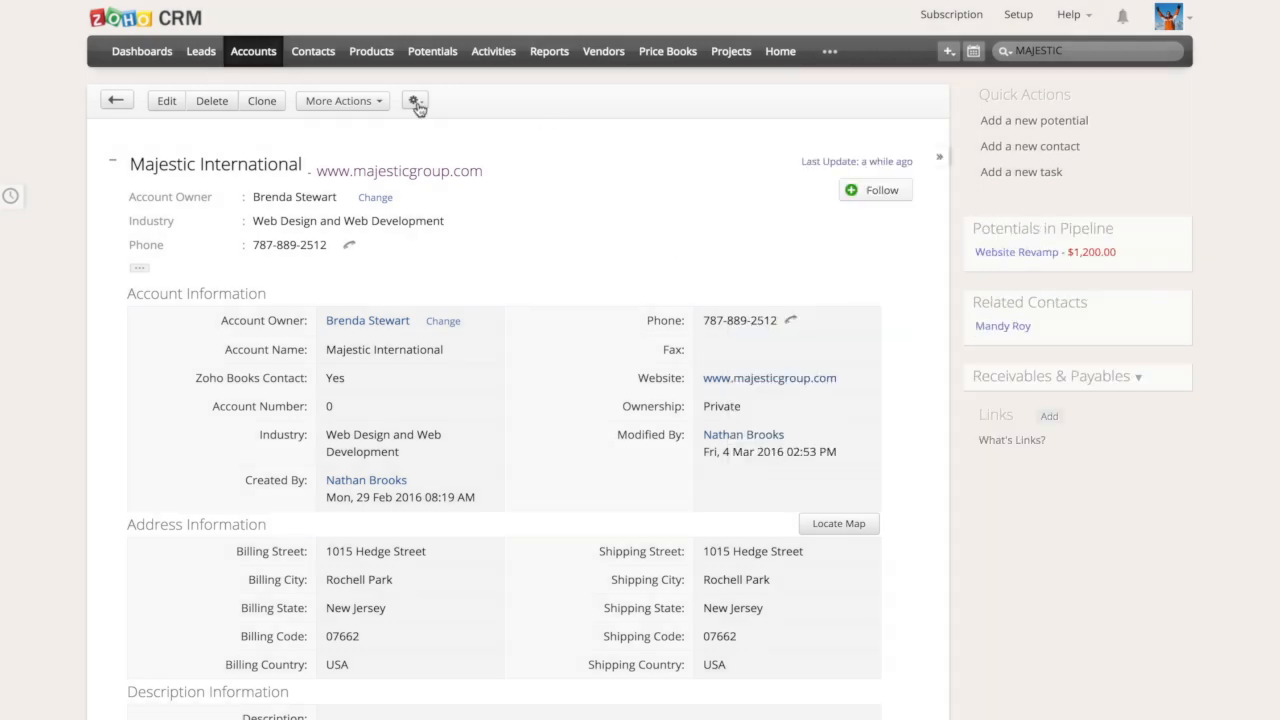
# Review the account's related lists down to Zoho Books, open the draft estimate and examine its contents
pyautogui.scroll(-2, 474, 241)
pyautogui.scroll(-6, 474, 241)
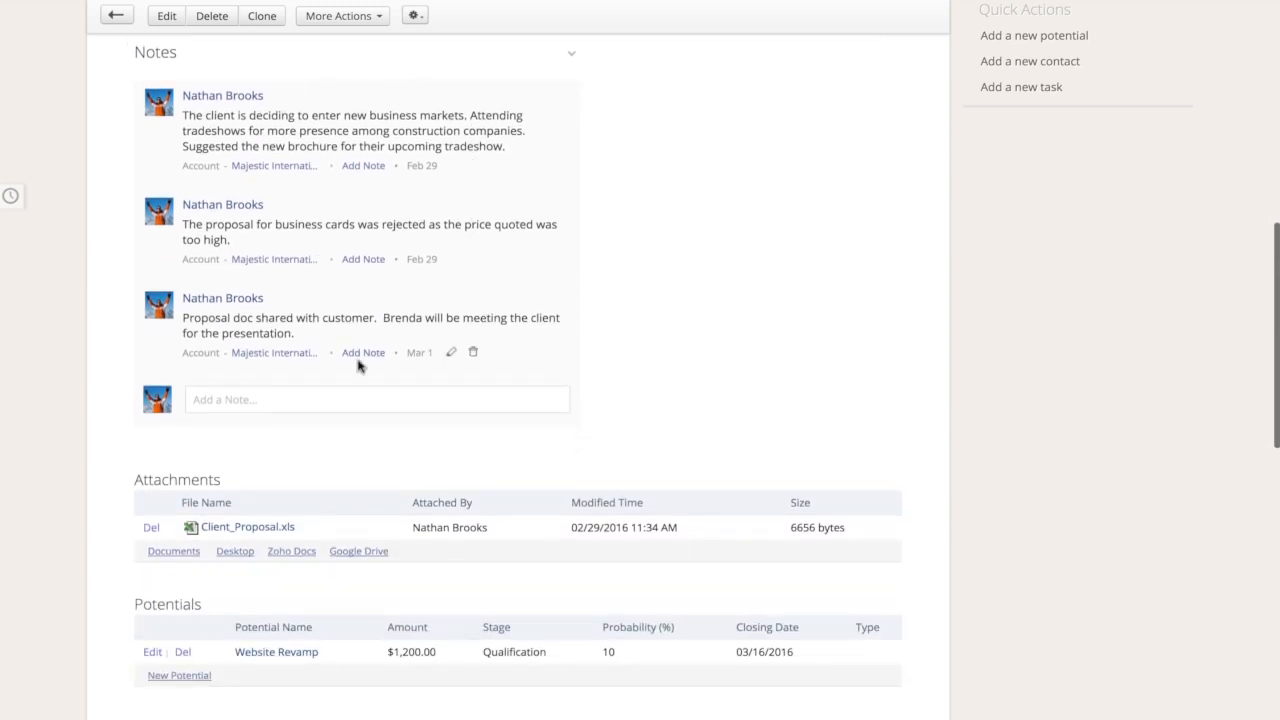
pyautogui.scroll(-2, 357, 357)
pyautogui.scroll(-2, 358, 367)
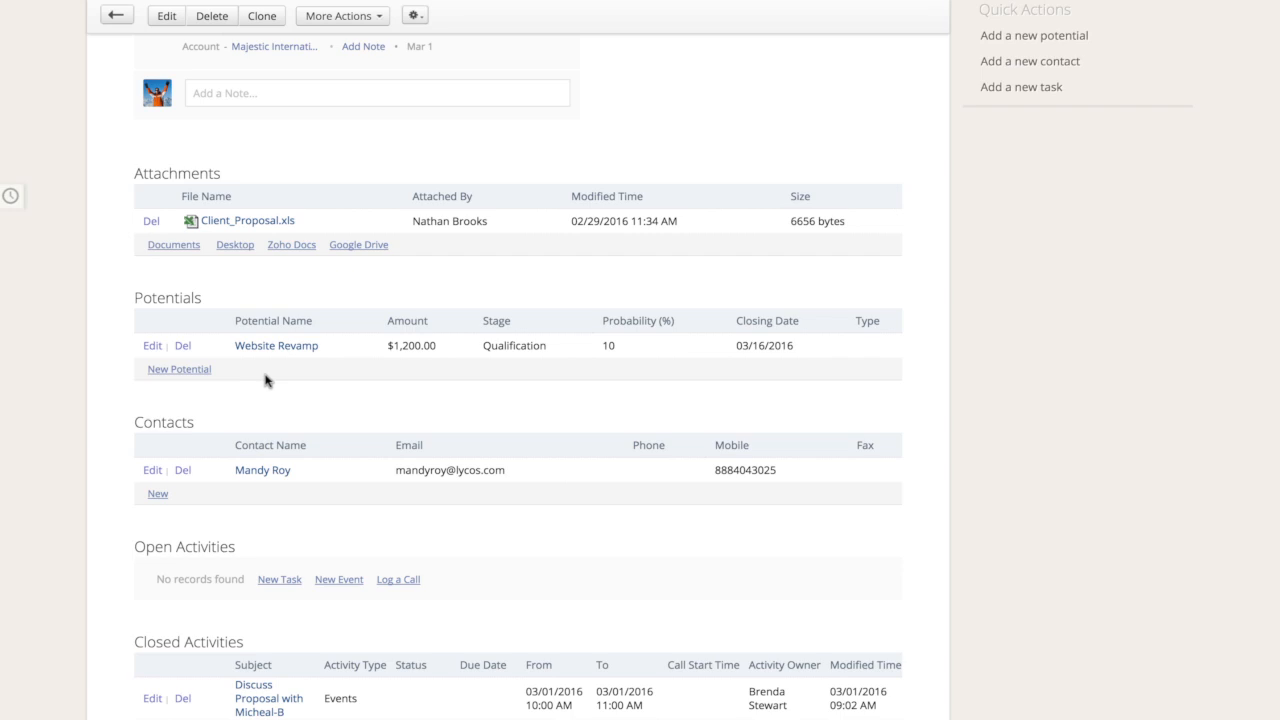
pyautogui.scroll(-10, 266, 380)
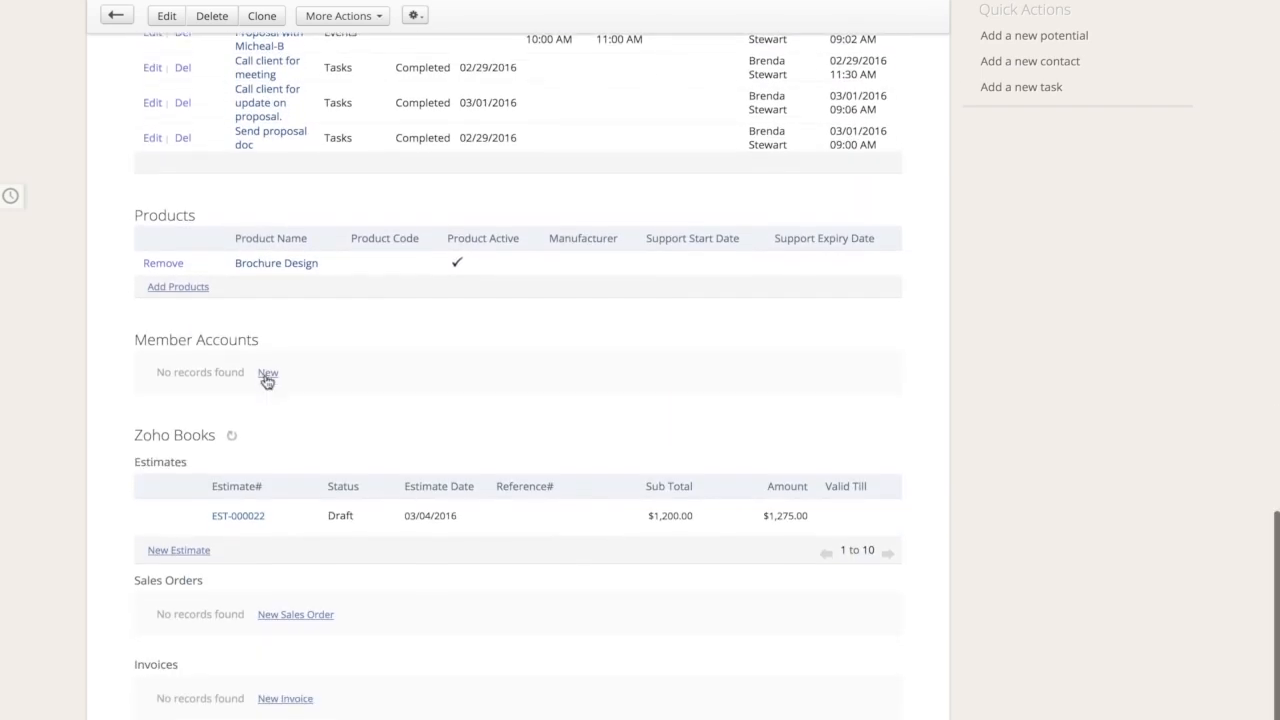
pyautogui.scroll(-3, 266, 380)
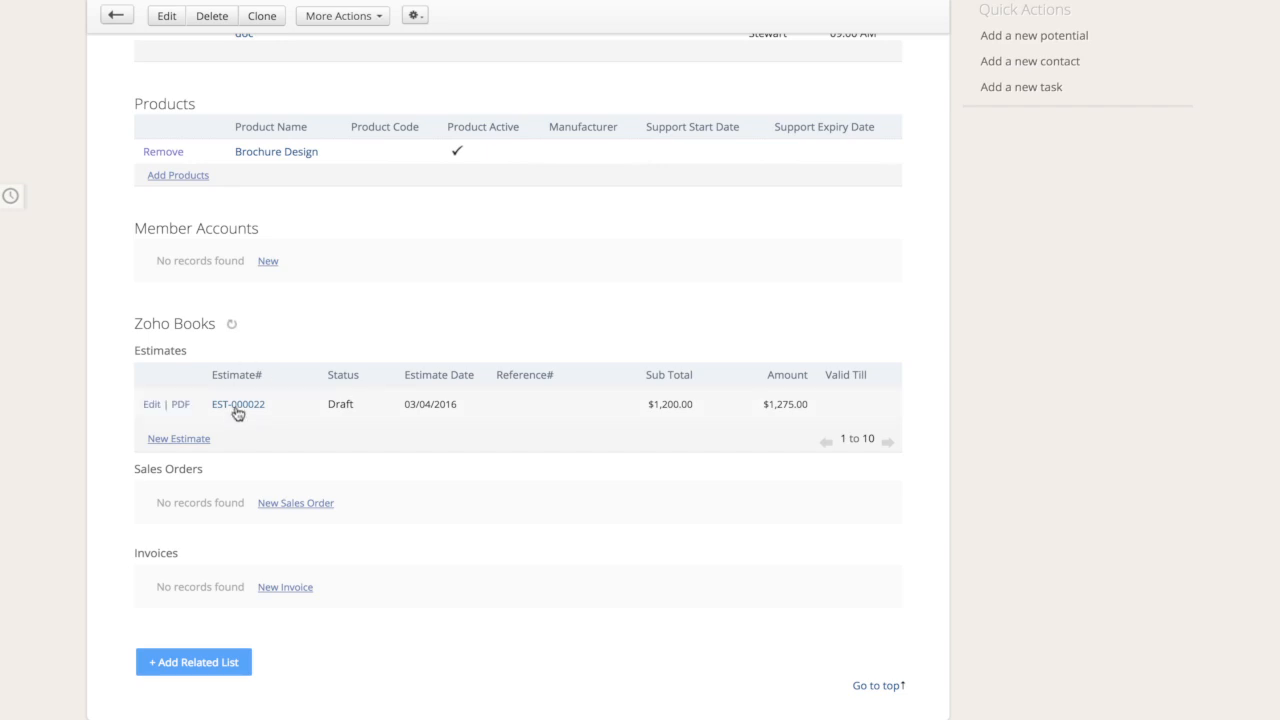
pyautogui.click(238, 406)
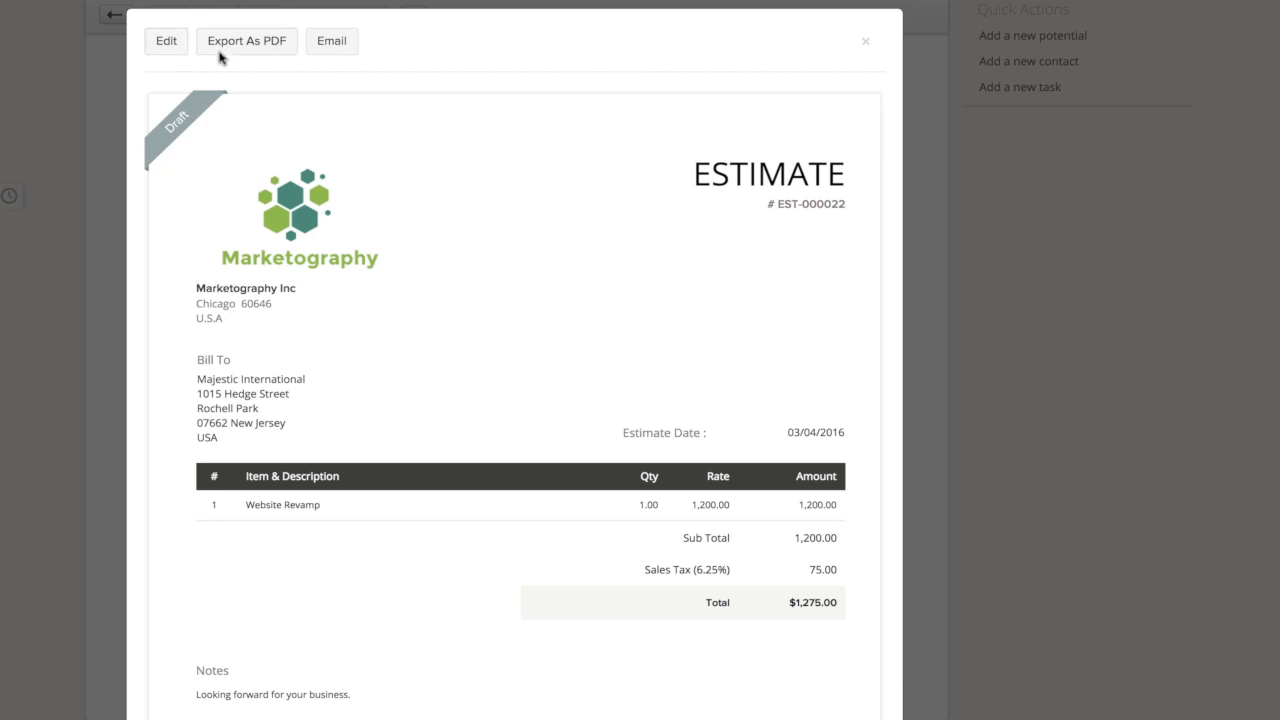
pyautogui.scroll(-1, 323, 403)
pyautogui.scroll(1, 323, 403)
# Email the draft estimate to the account's related contact with the estimate PDF attached, and check its status in the Zoho Books list
pyautogui.click(331, 40)
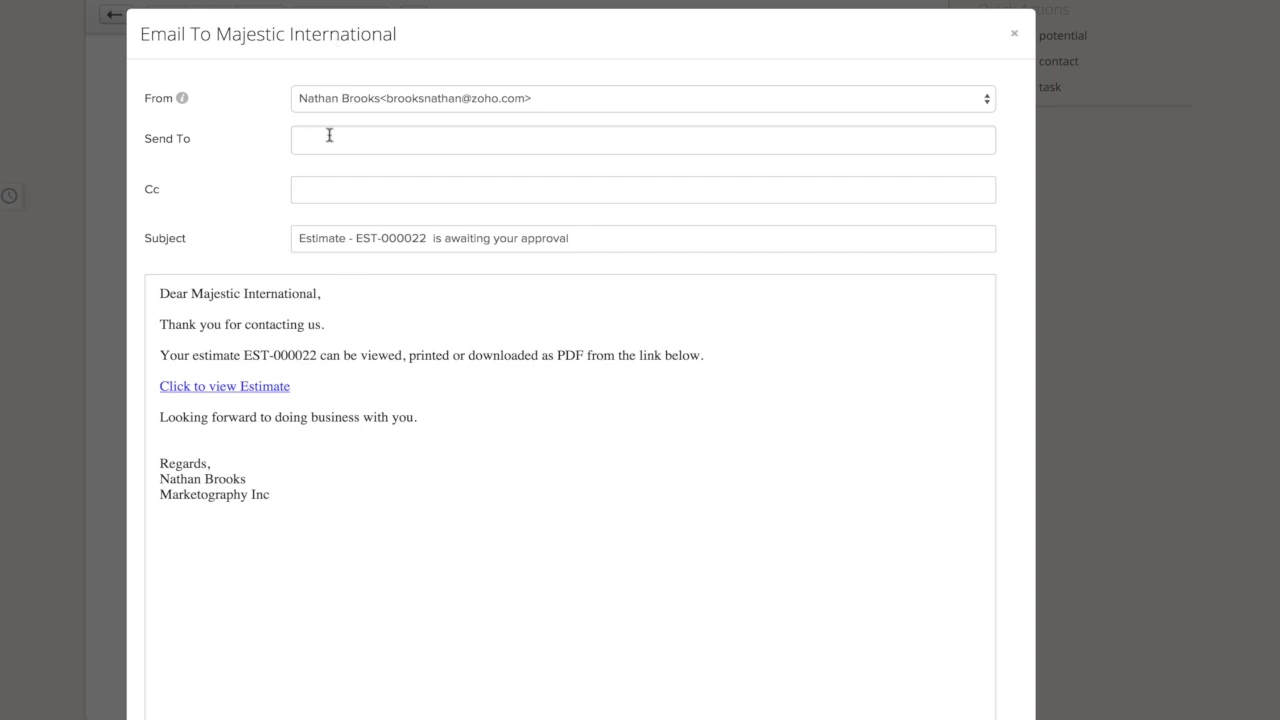
pyautogui.click(329, 135)
pyautogui.click(336, 168)
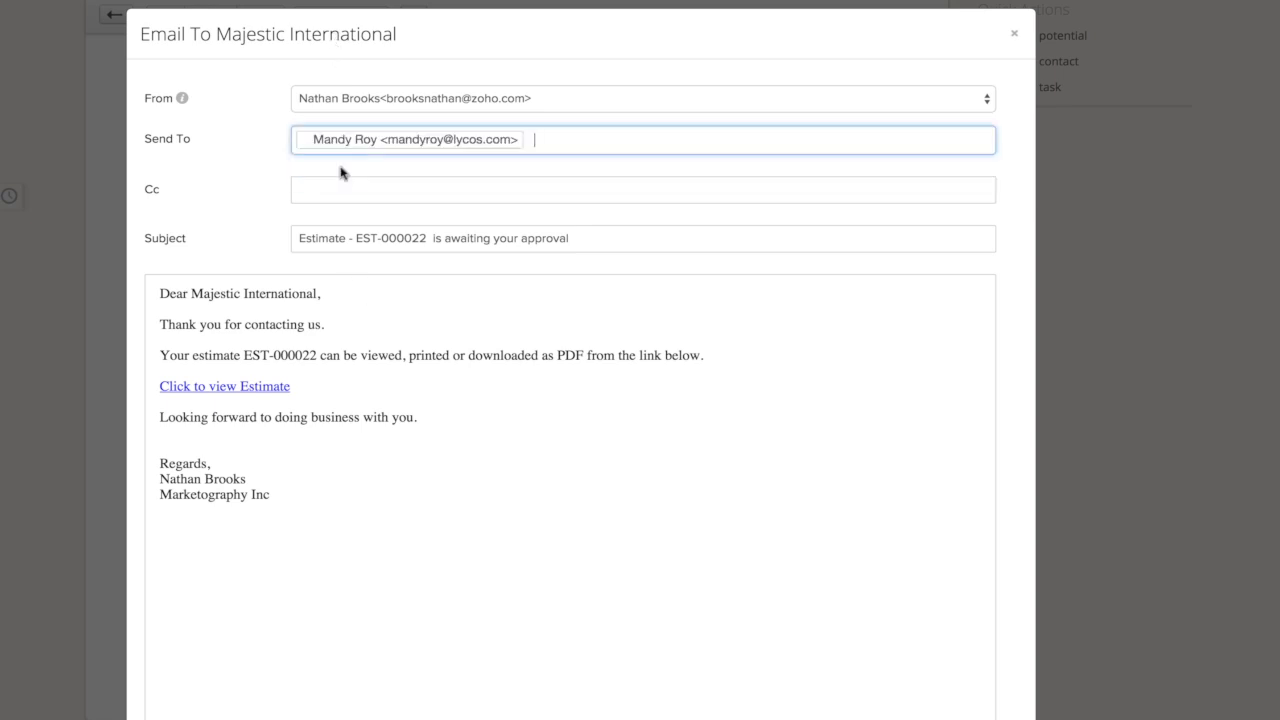
pyautogui.scroll(-2, 240, 280)
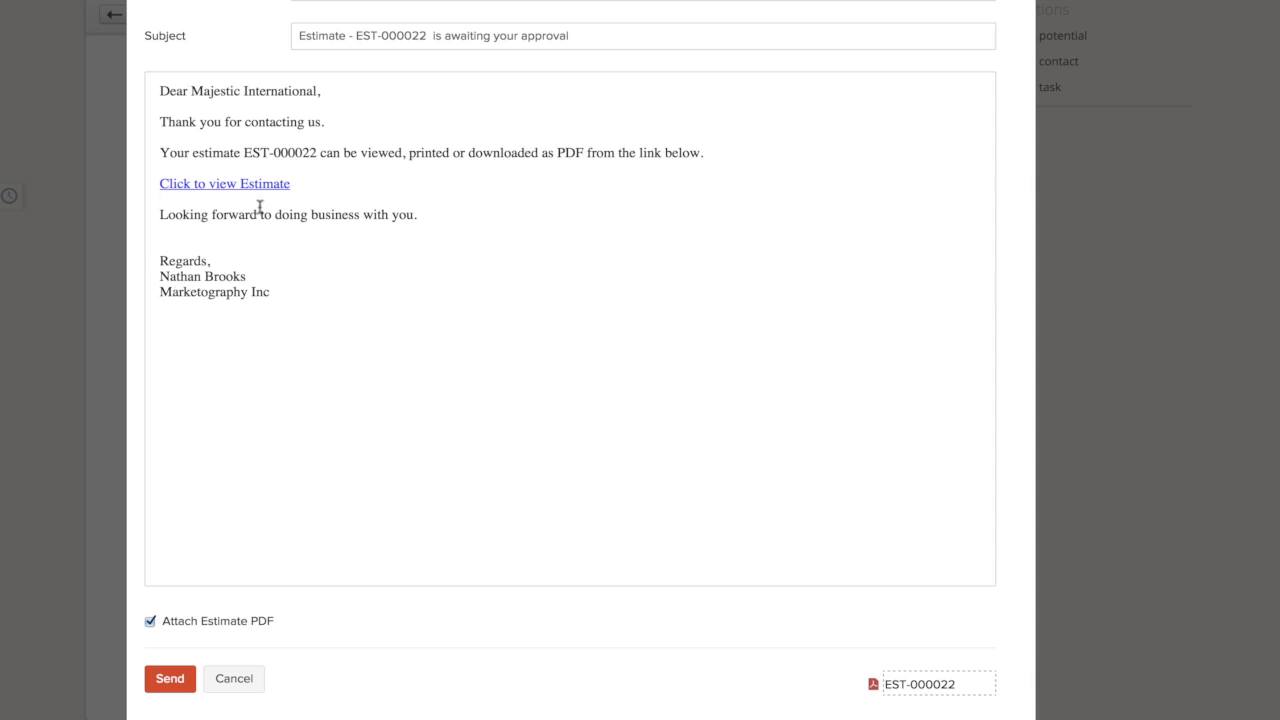
pyautogui.click(170, 679)
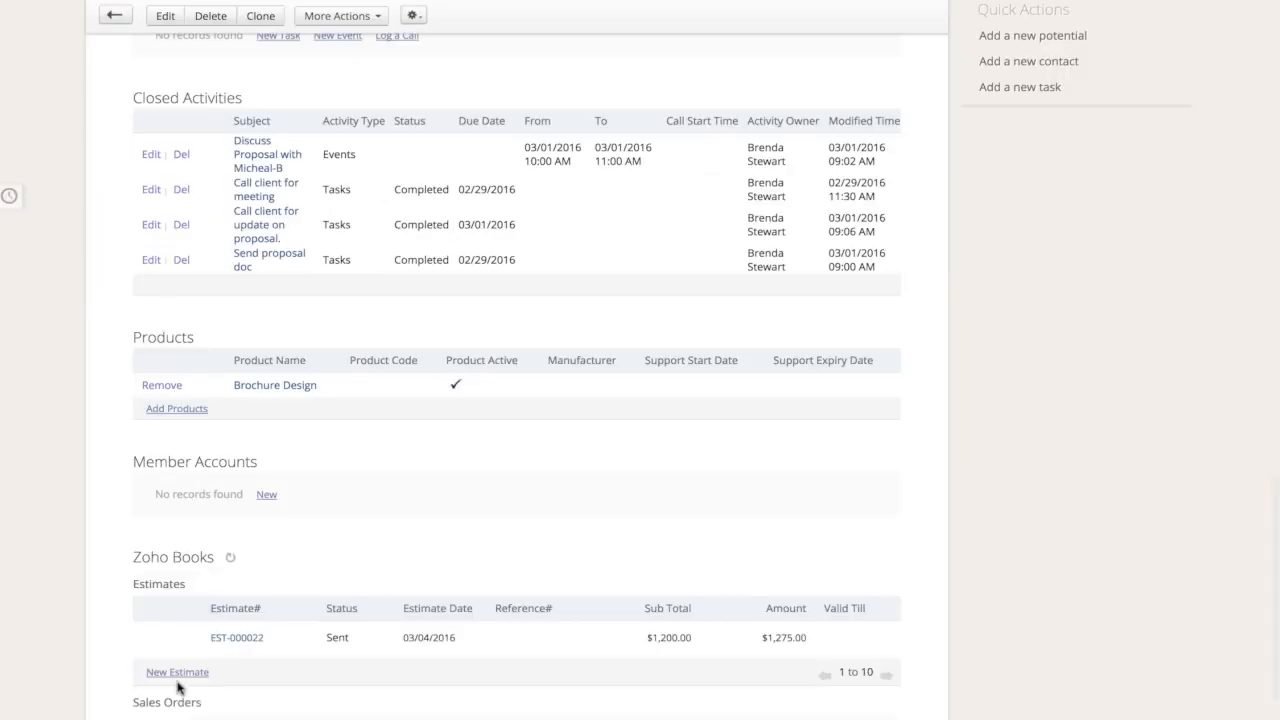
pyautogui.moveTo(312, 648)
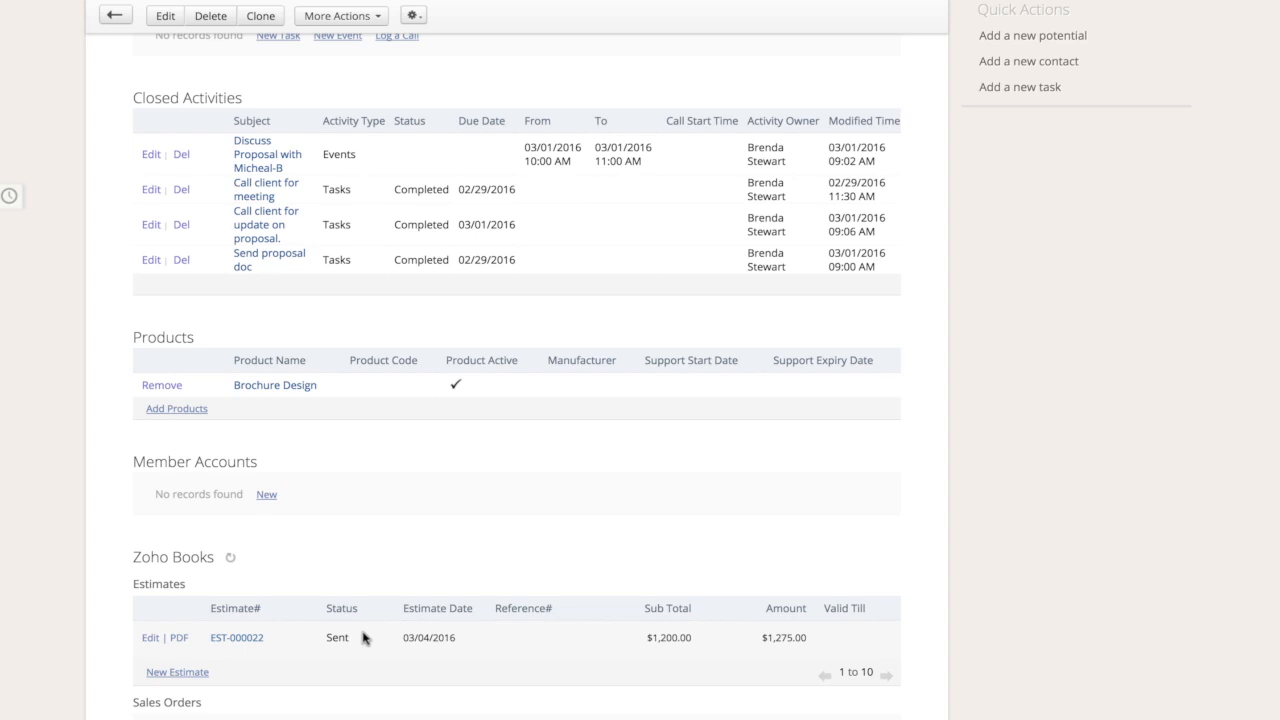
# Switch to the Marketography Inc customer portal and open the Website Revamp estimate from the customer's estimates
pyautogui.scroll(15, 334, 397)
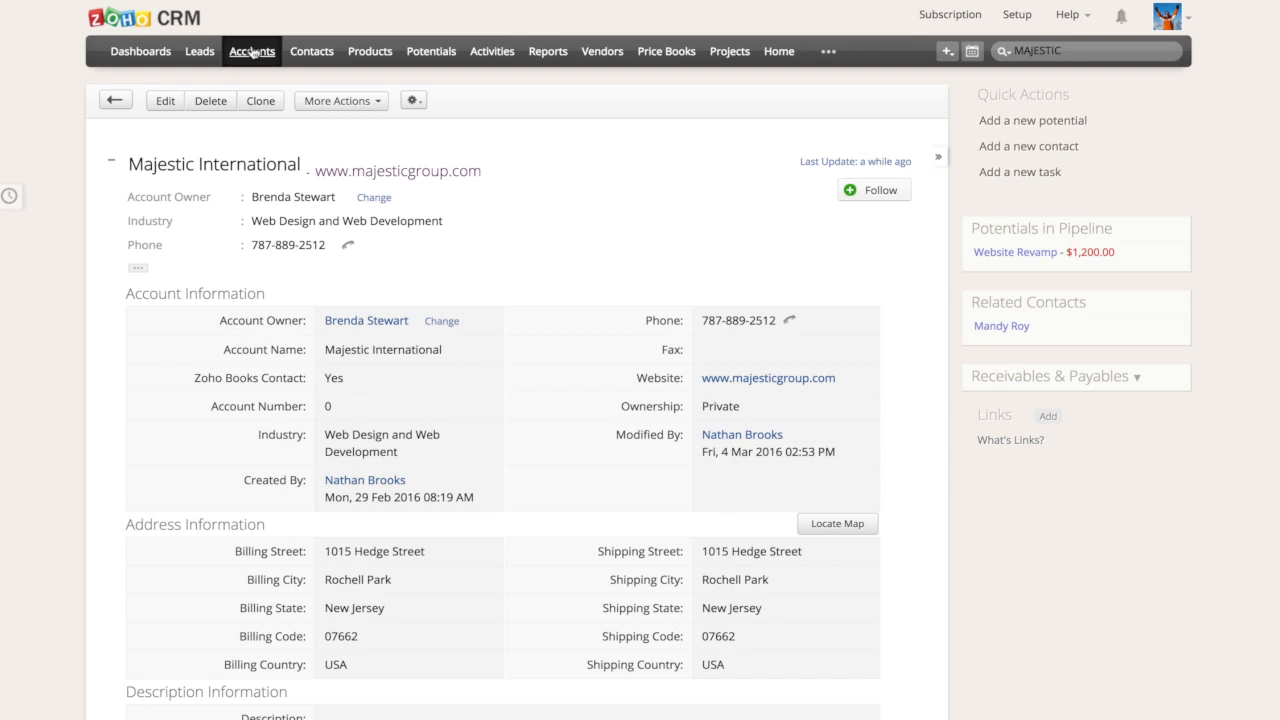
pyautogui.moveTo(285, 6)
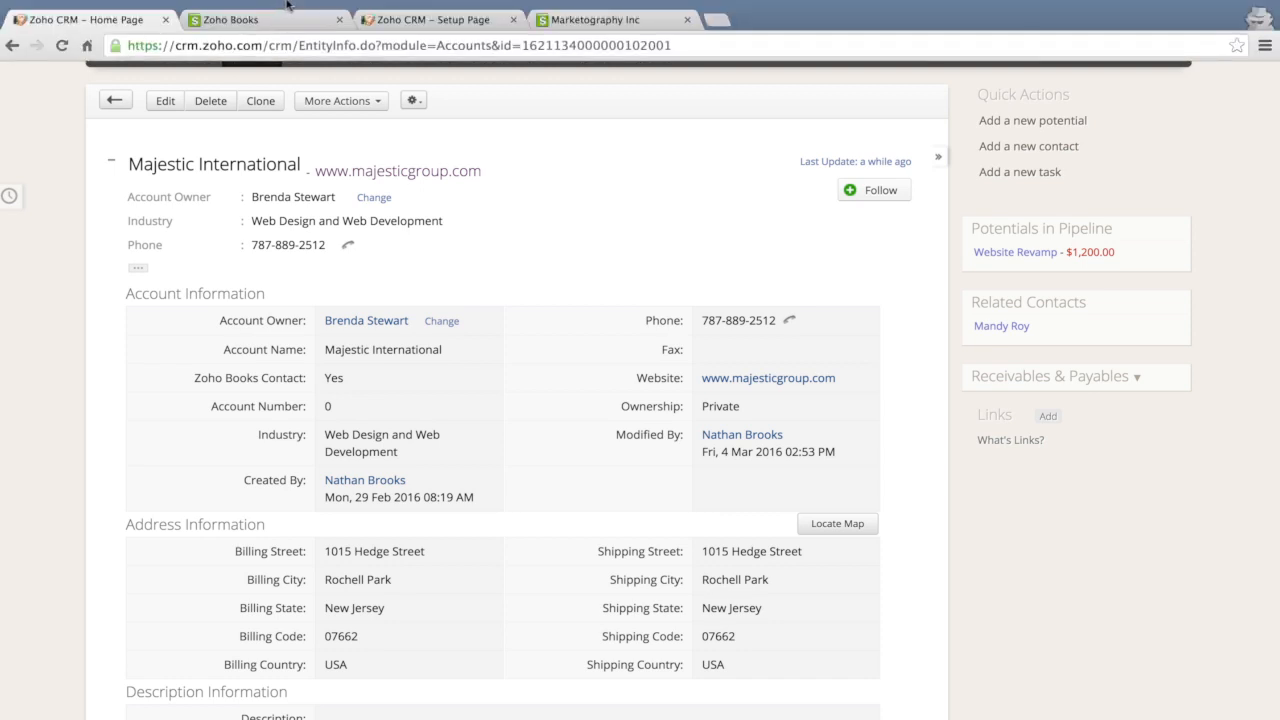
pyautogui.click(575, 19)
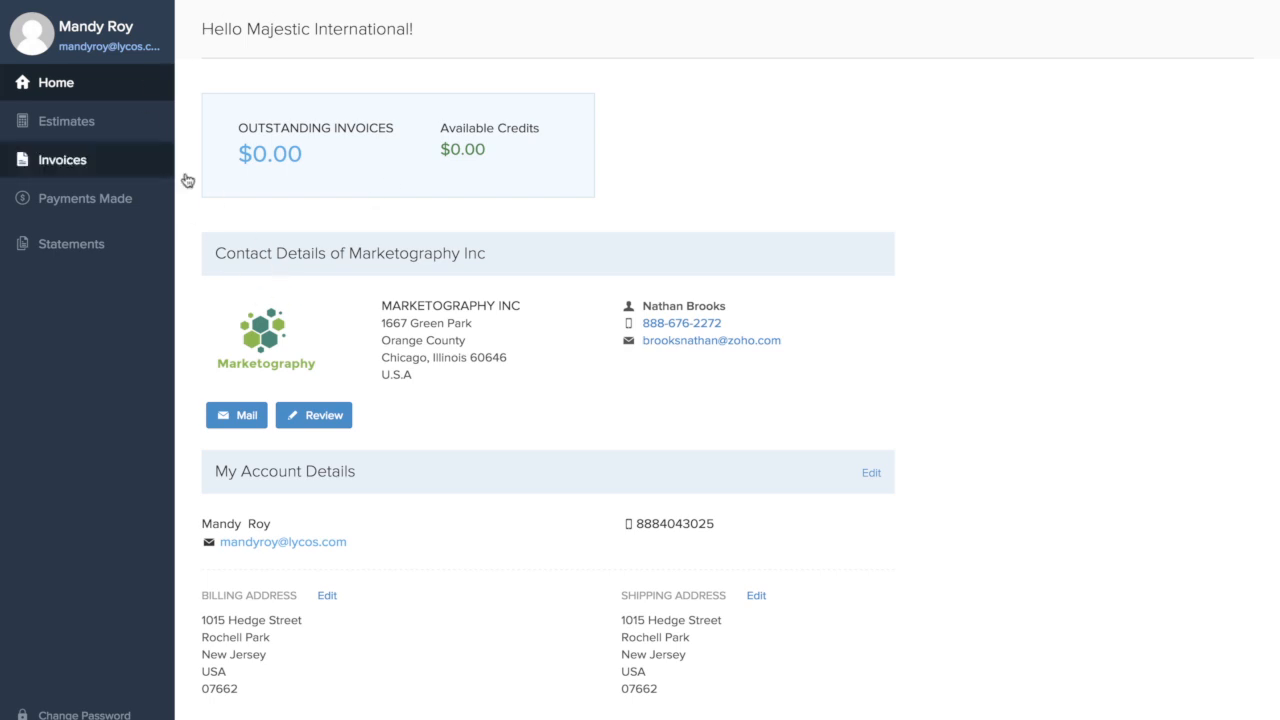
pyautogui.click(135, 126)
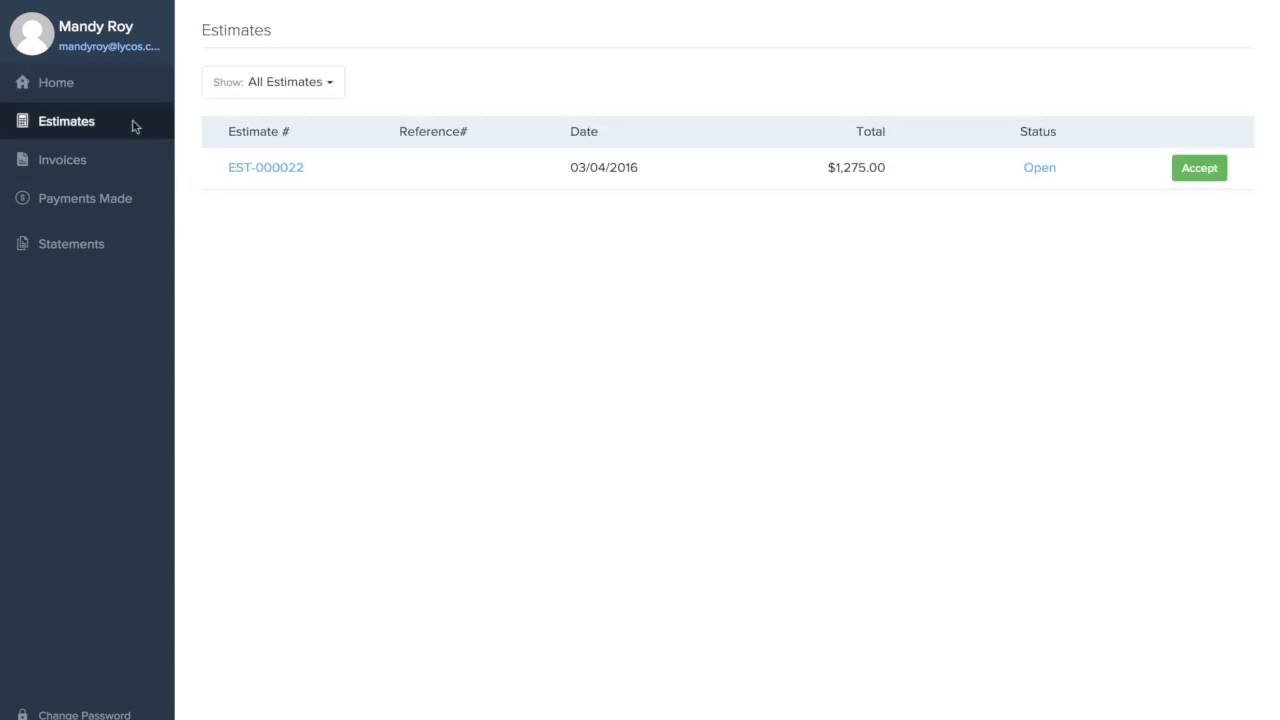
pyautogui.click(362, 175)
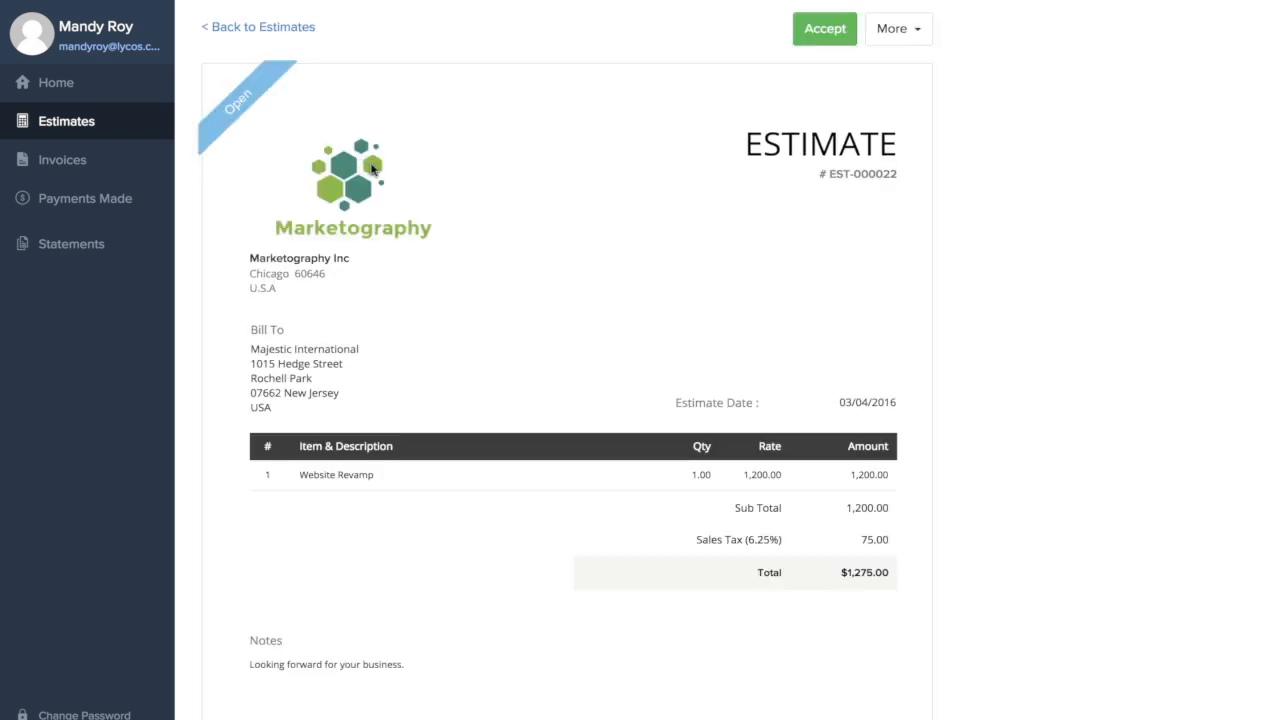
# Examine the estimate's additional options and comment area in the portal, and accept the estimate
pyautogui.click(894, 32)
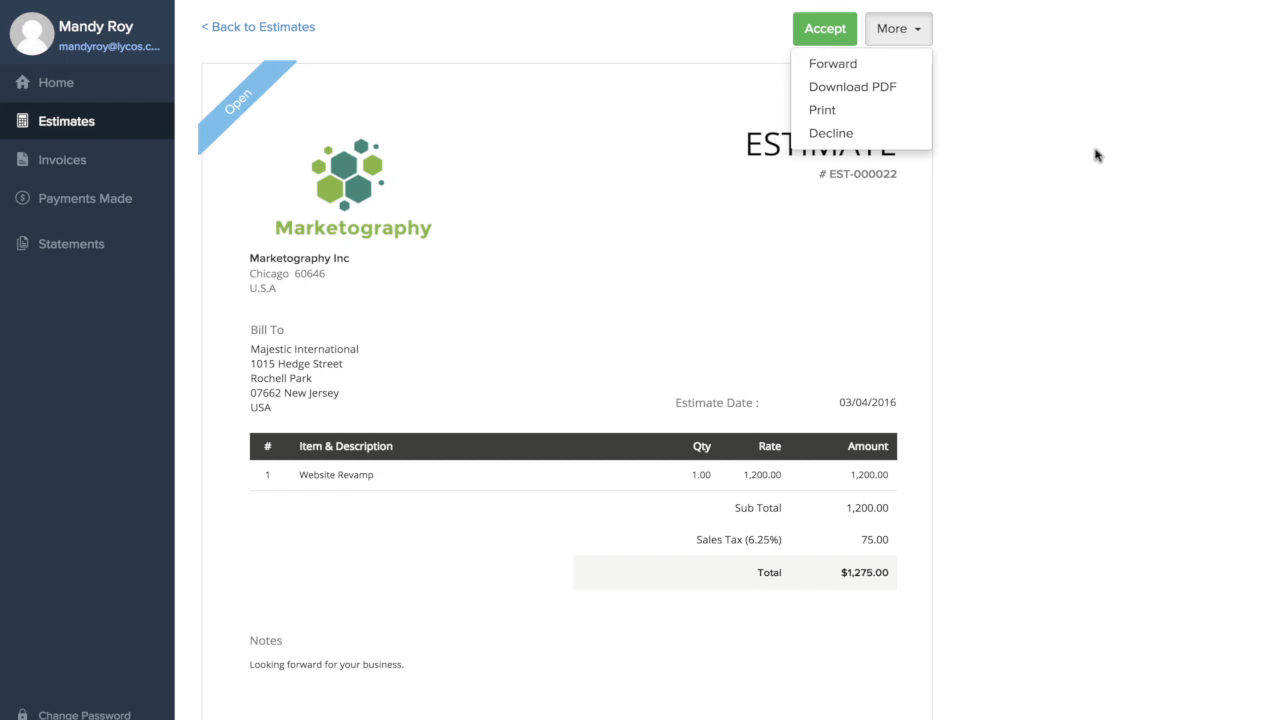
pyautogui.click(966, 177)
pyautogui.scroll(-5, 949, 243)
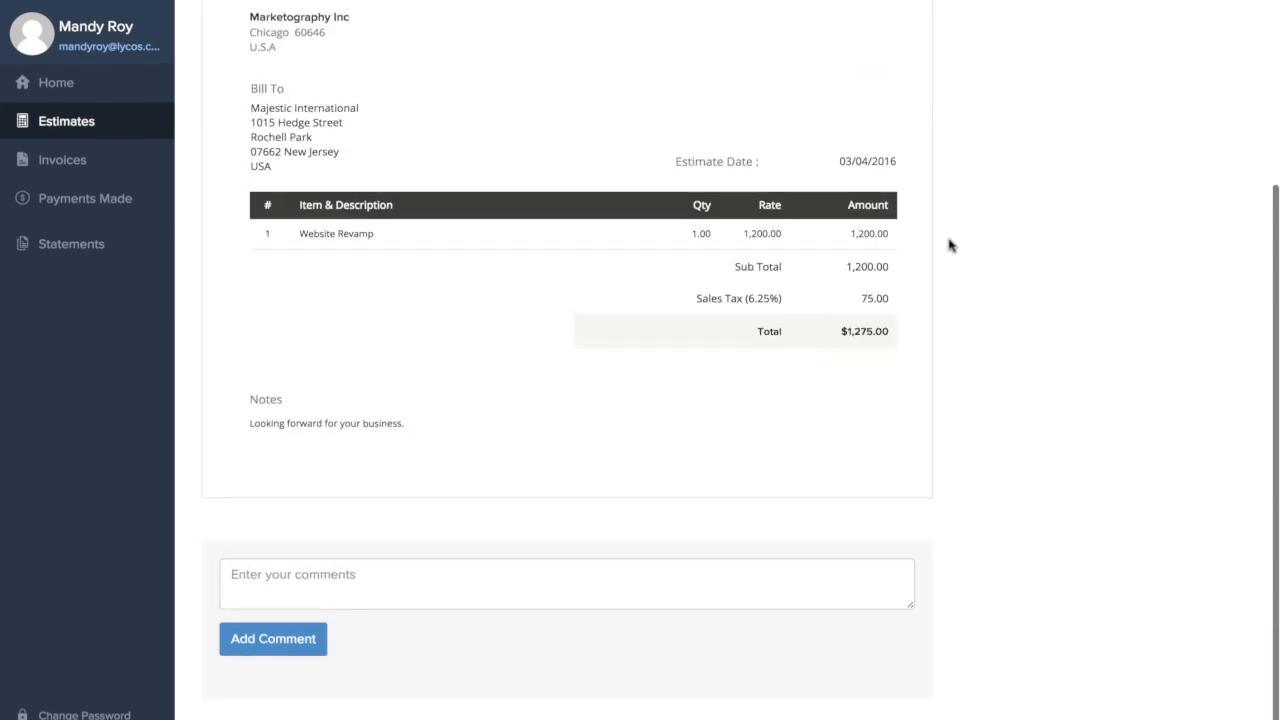
pyautogui.scroll(5, 949, 243)
pyautogui.scroll(-5, 949, 243)
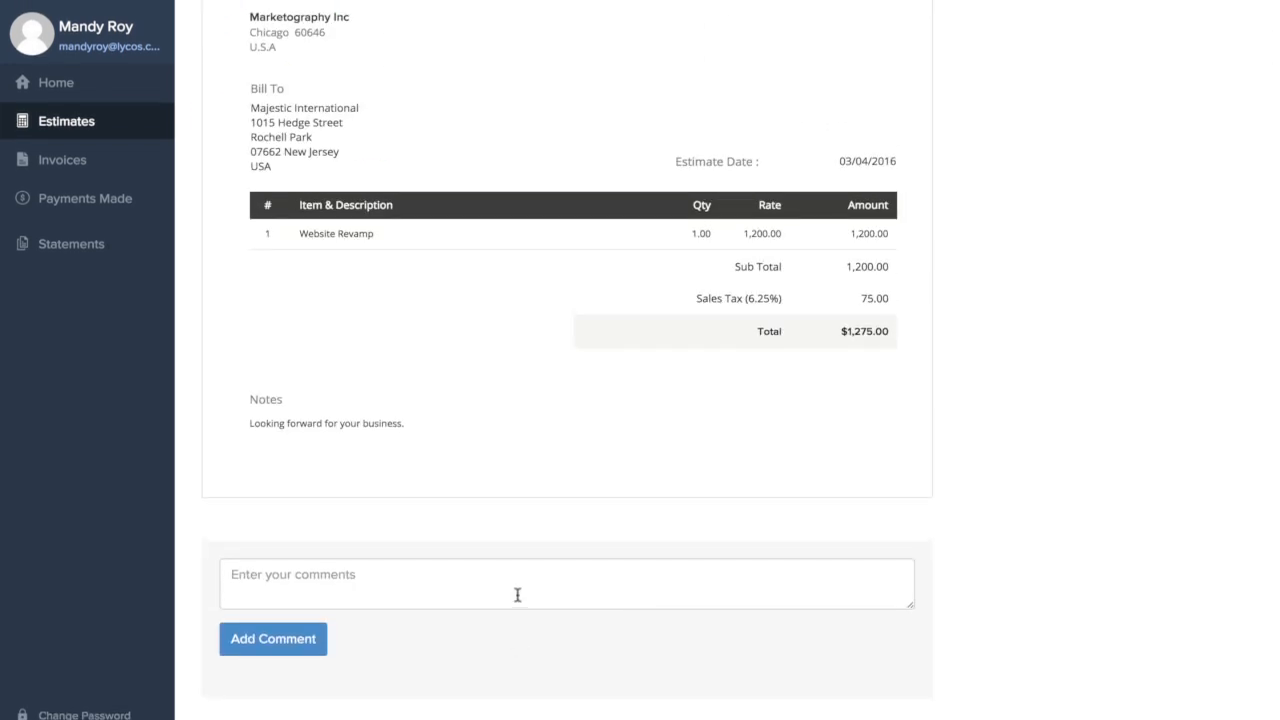
pyautogui.scroll(5, 652, 414)
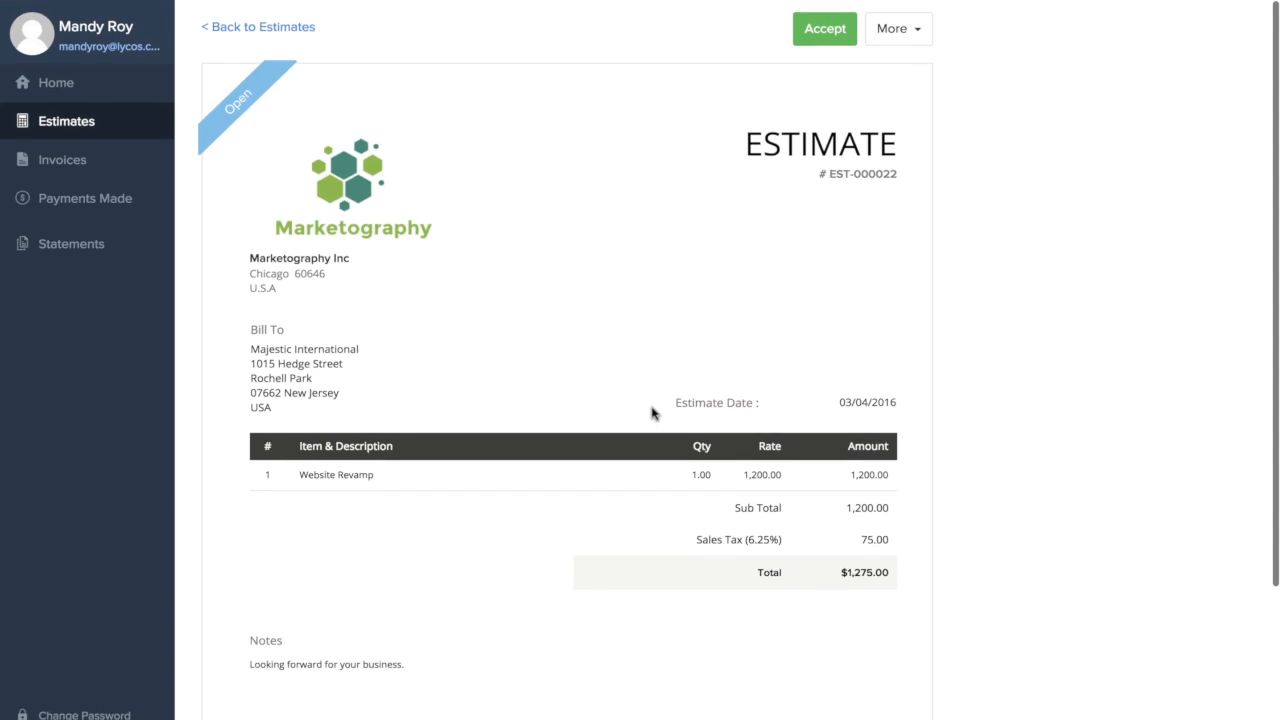
pyautogui.click(822, 30)
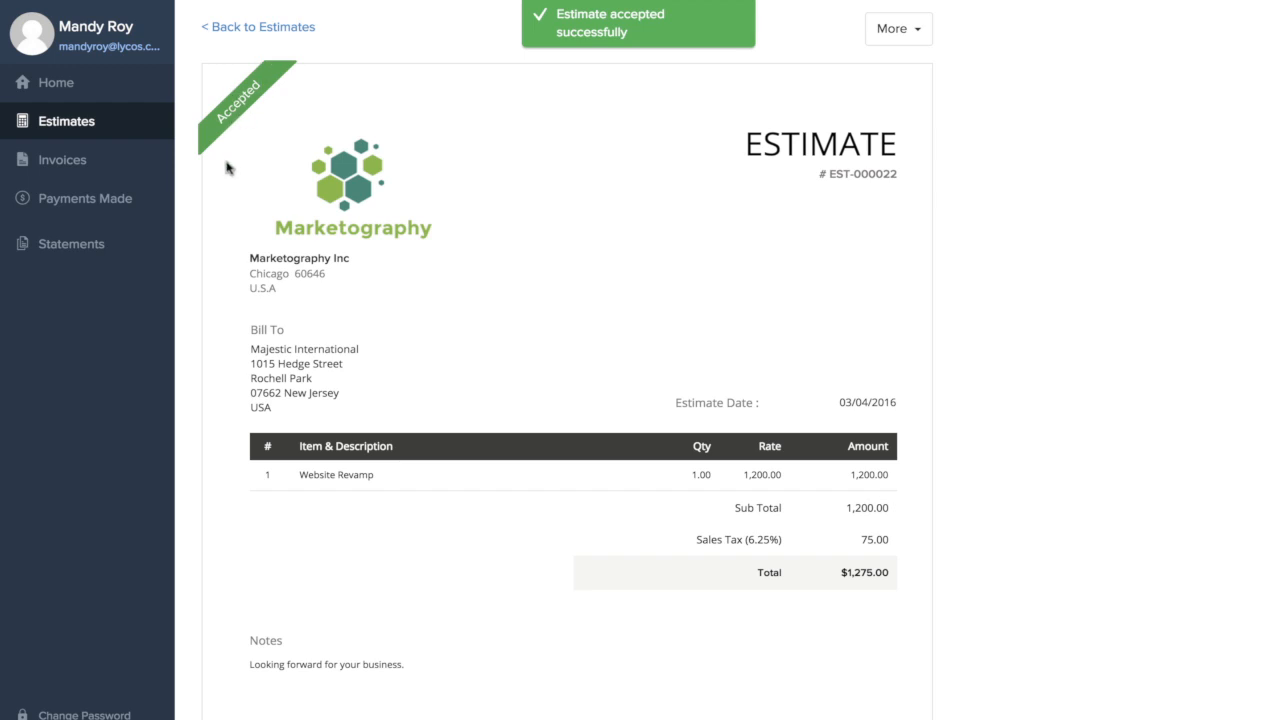
# Switch back to Zoho CRM, reopen Majestic International by searching for MAJESTIC, and check the estimate's status under Zoho Books
pyautogui.click(80, 19)
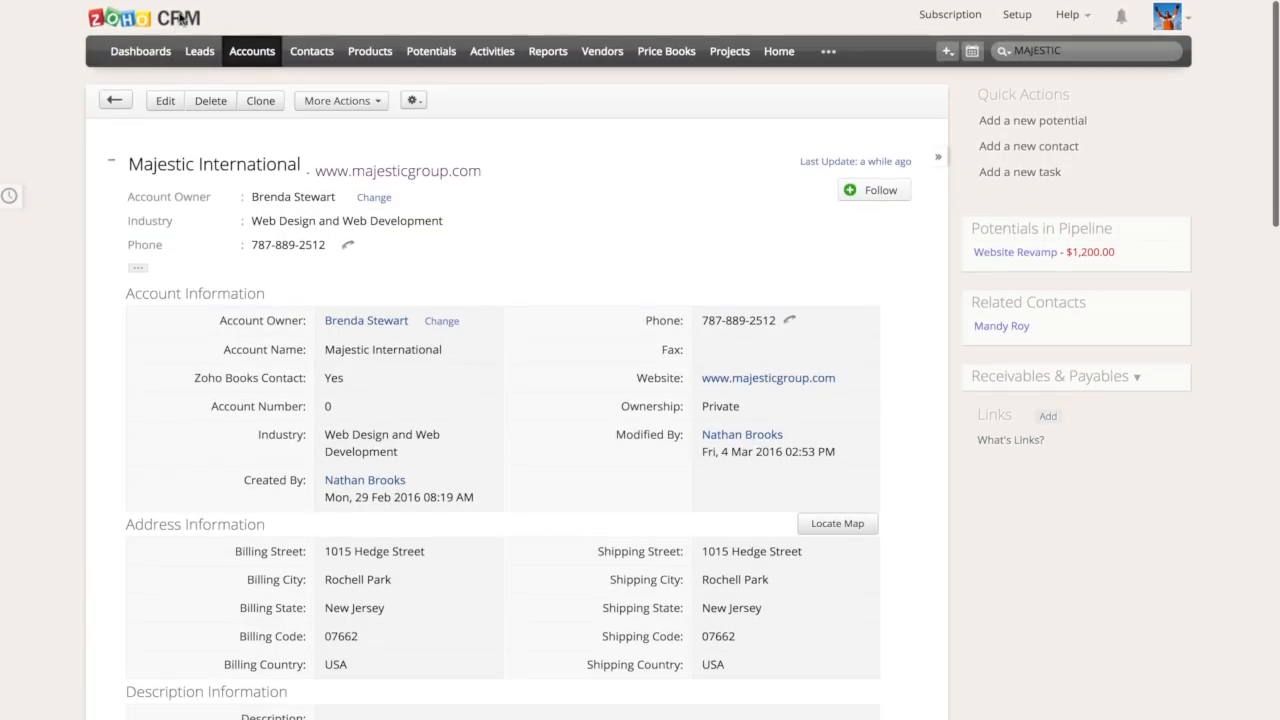
pyautogui.click(1051, 52)
pyautogui.press('Return')
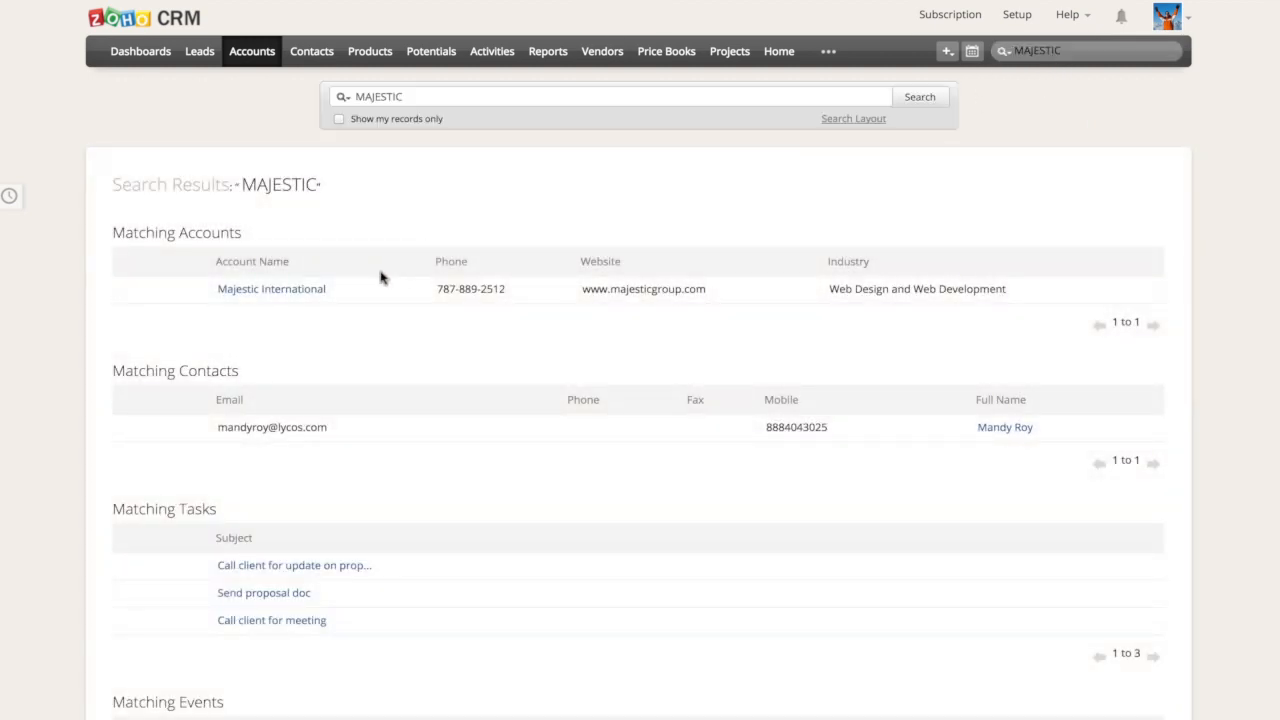
pyautogui.scroll(-10, 380, 435)
pyautogui.scroll(-6, 380, 442)
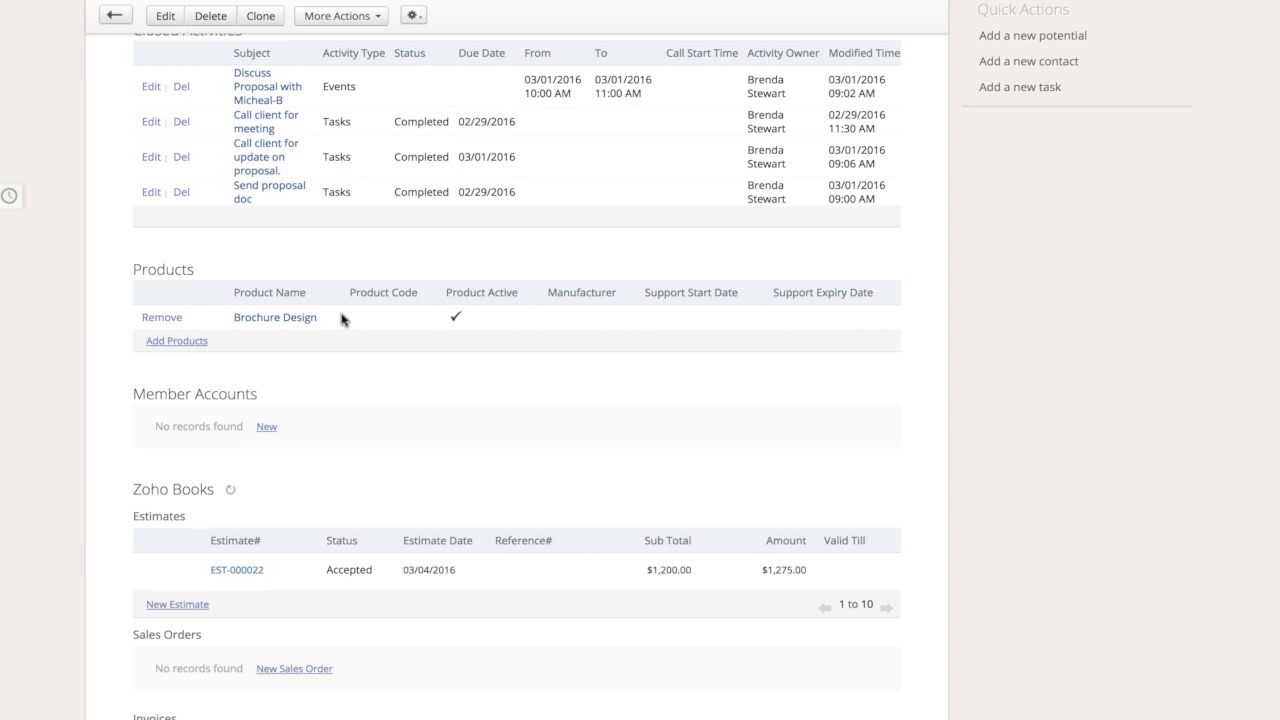
pyautogui.scroll(15, 340, 320)
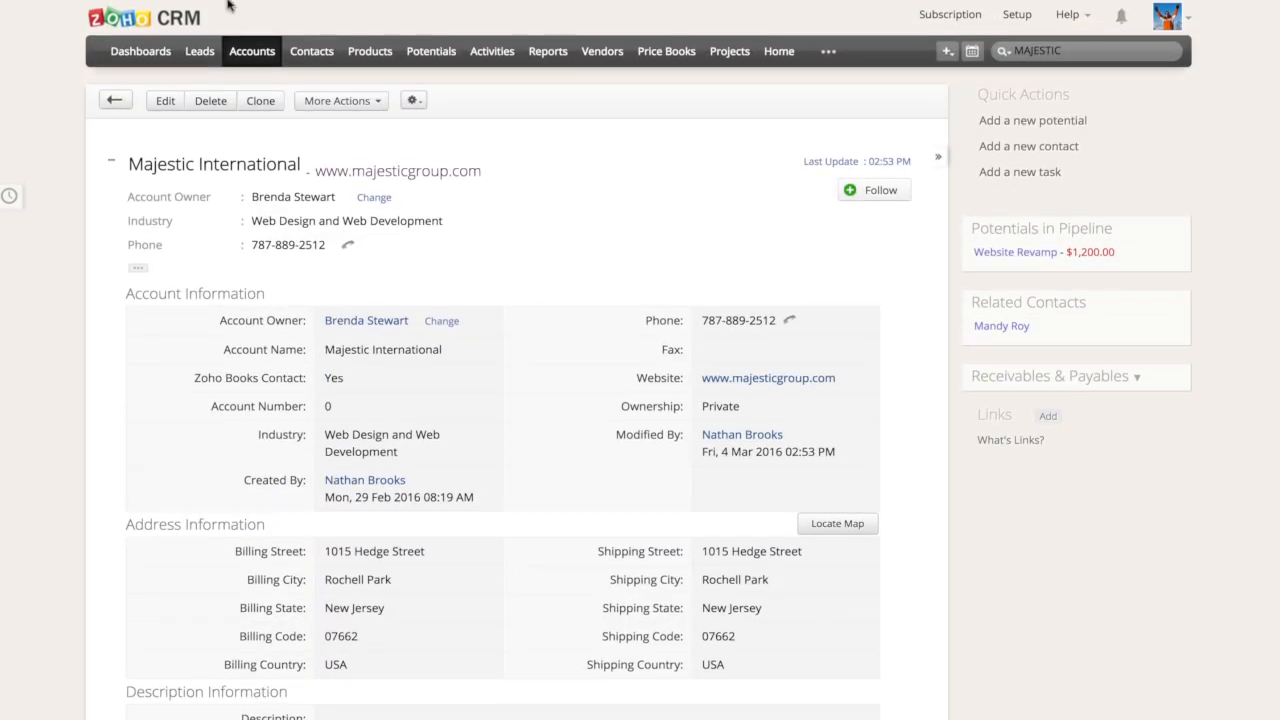
# Switch to Zoho Books, open the estimate from its acceptance notification, and review its history and details
pyautogui.click(230, 20)
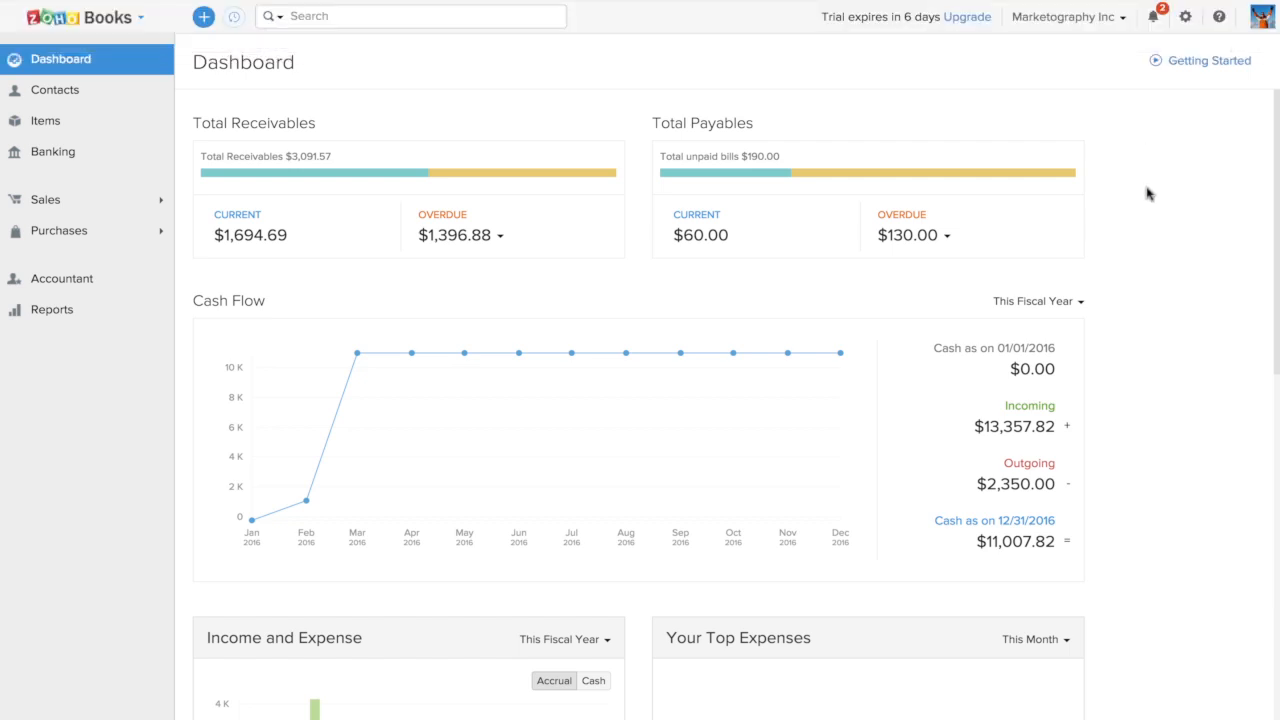
pyautogui.click(1156, 19)
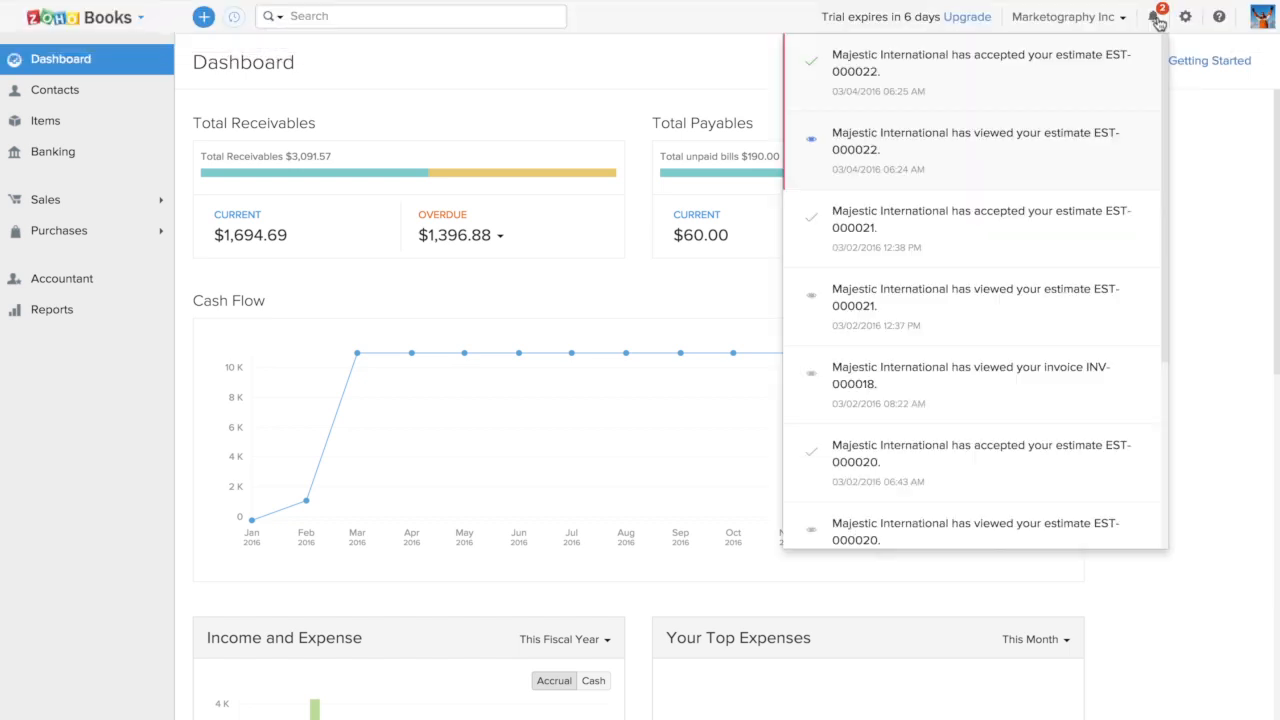
pyautogui.click(962, 77)
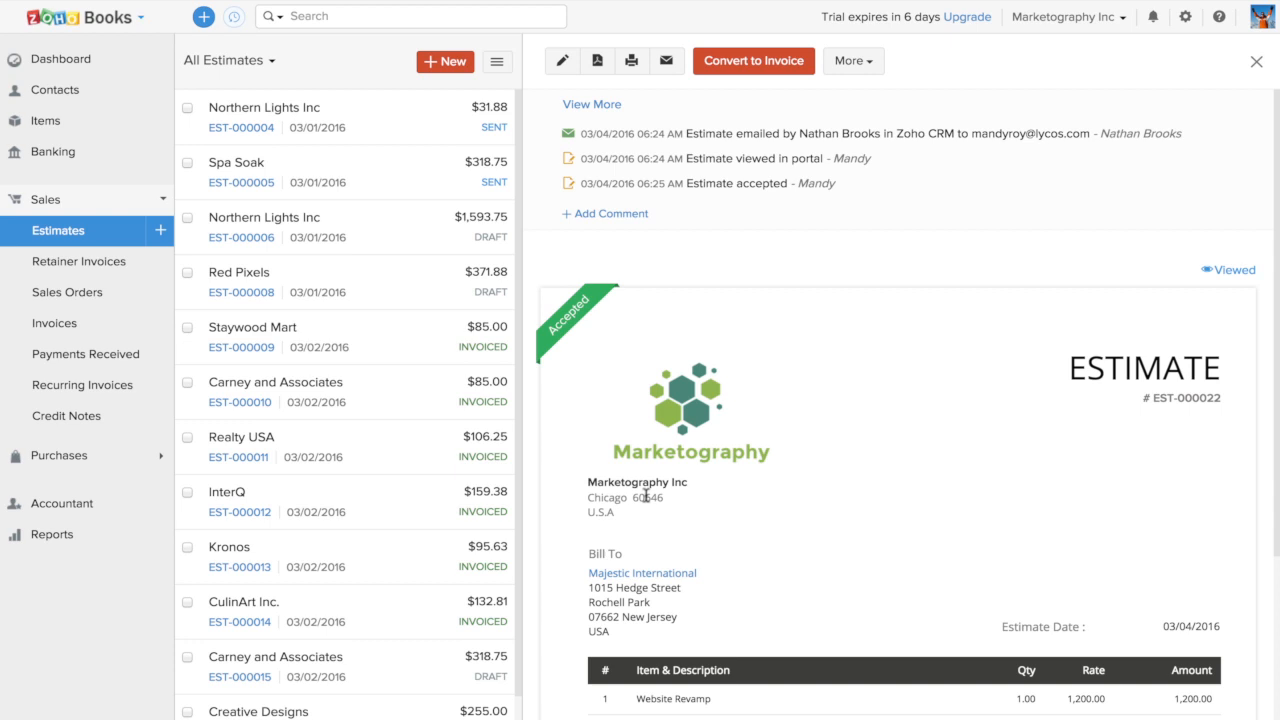
pyautogui.scroll(-3, 646, 496)
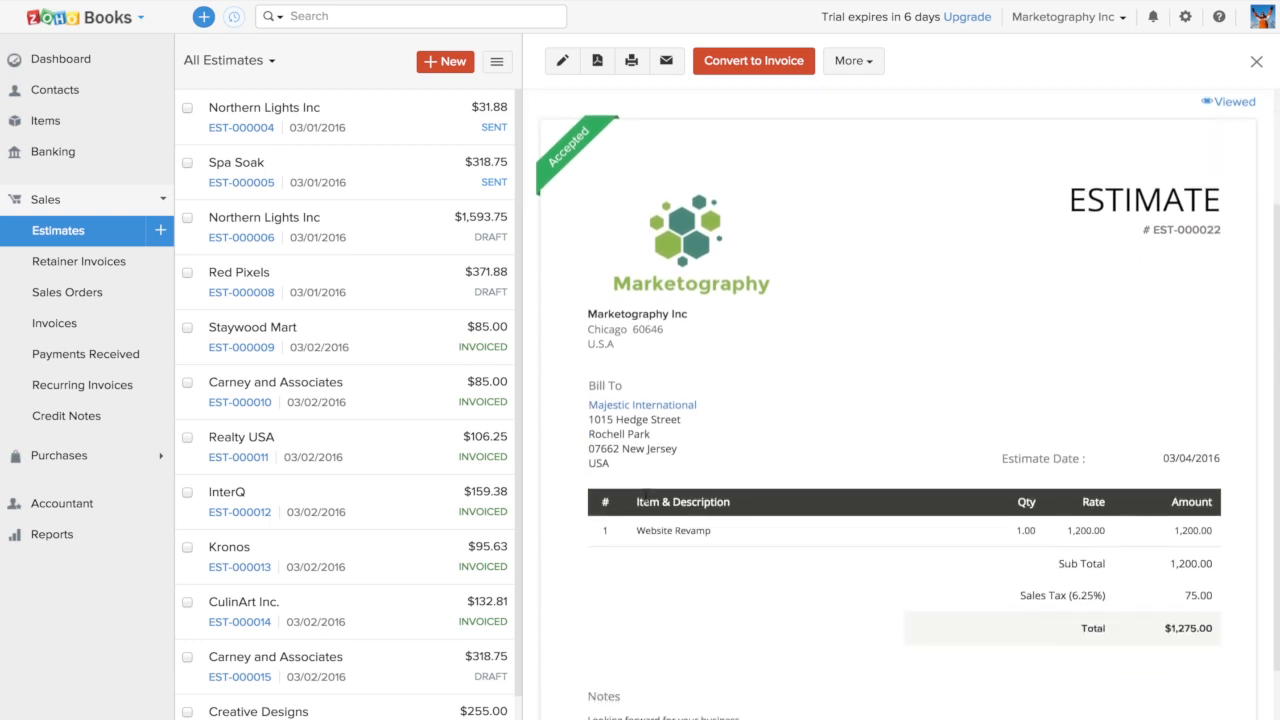
pyautogui.scroll(3, 647, 496)
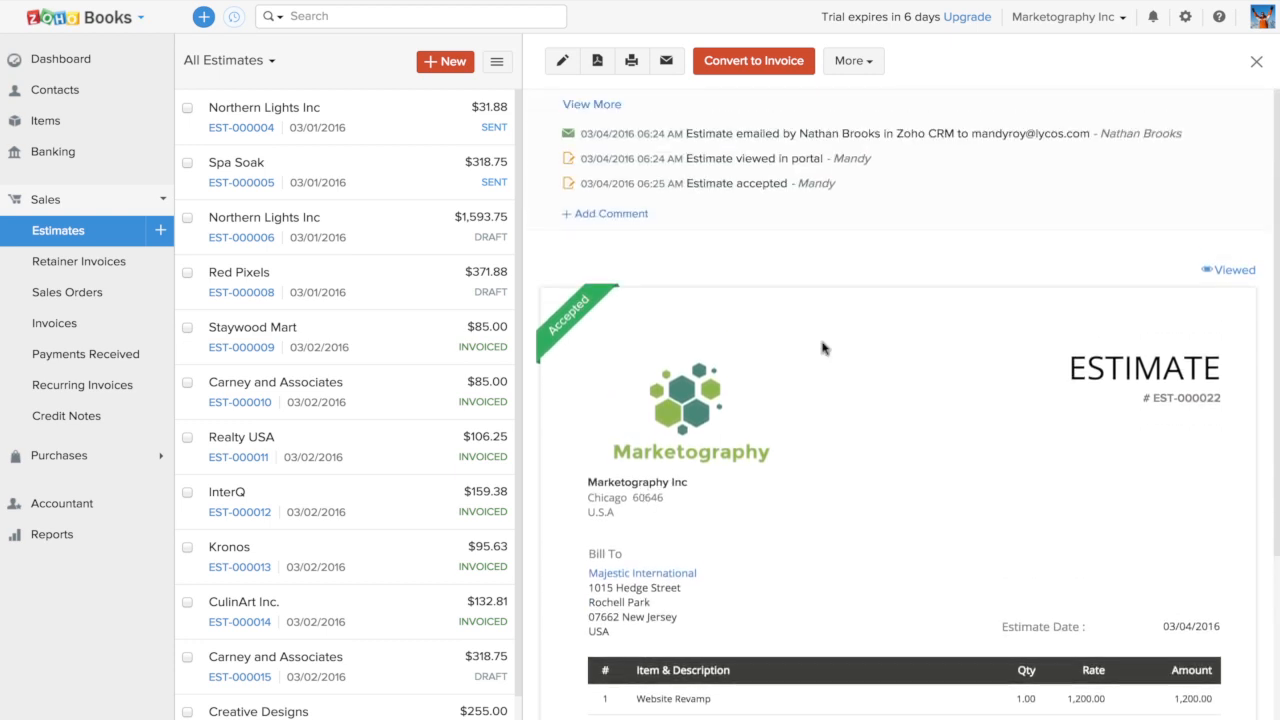
# Review the accepted Majestic International estimate's history and line items, and convert it to an invoice
pyautogui.moveTo(1257, 272)
pyautogui.moveTo(804, 135); pyautogui.dragTo(870, 136)
pyautogui.click(945, 146)
pyautogui.scroll(-3, 716, 413)
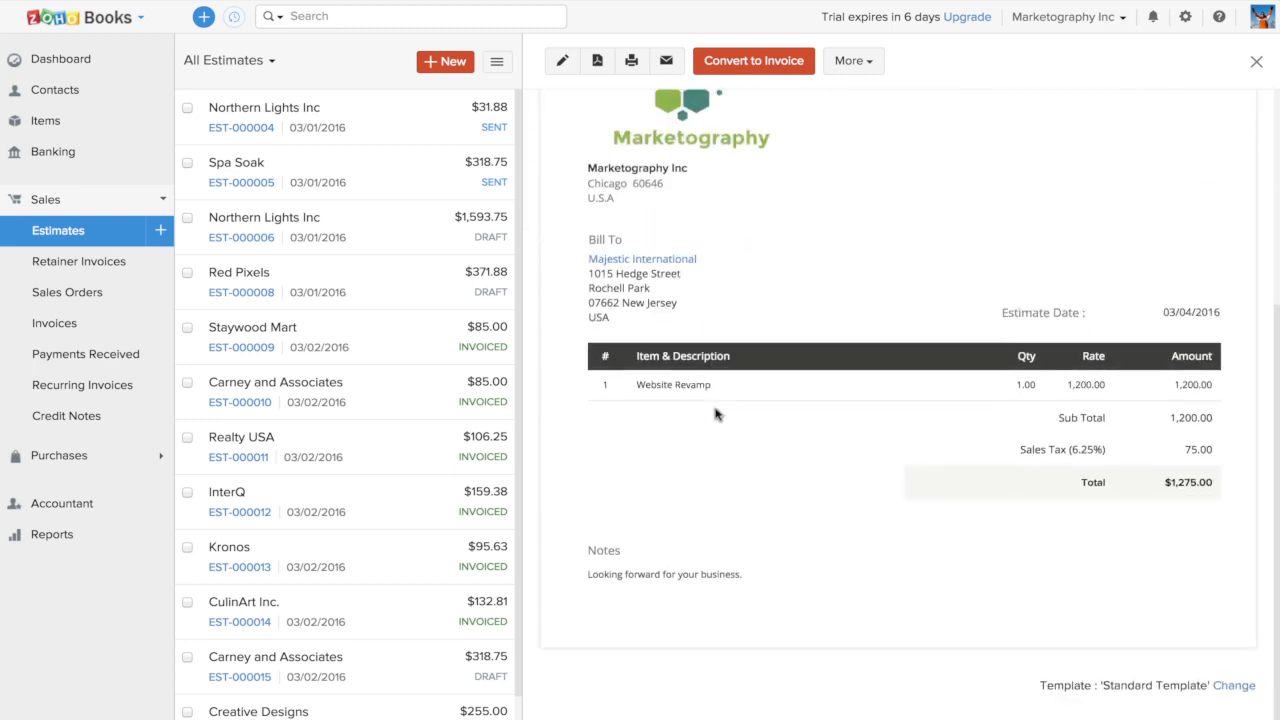
pyautogui.scroll(3, 716, 413)
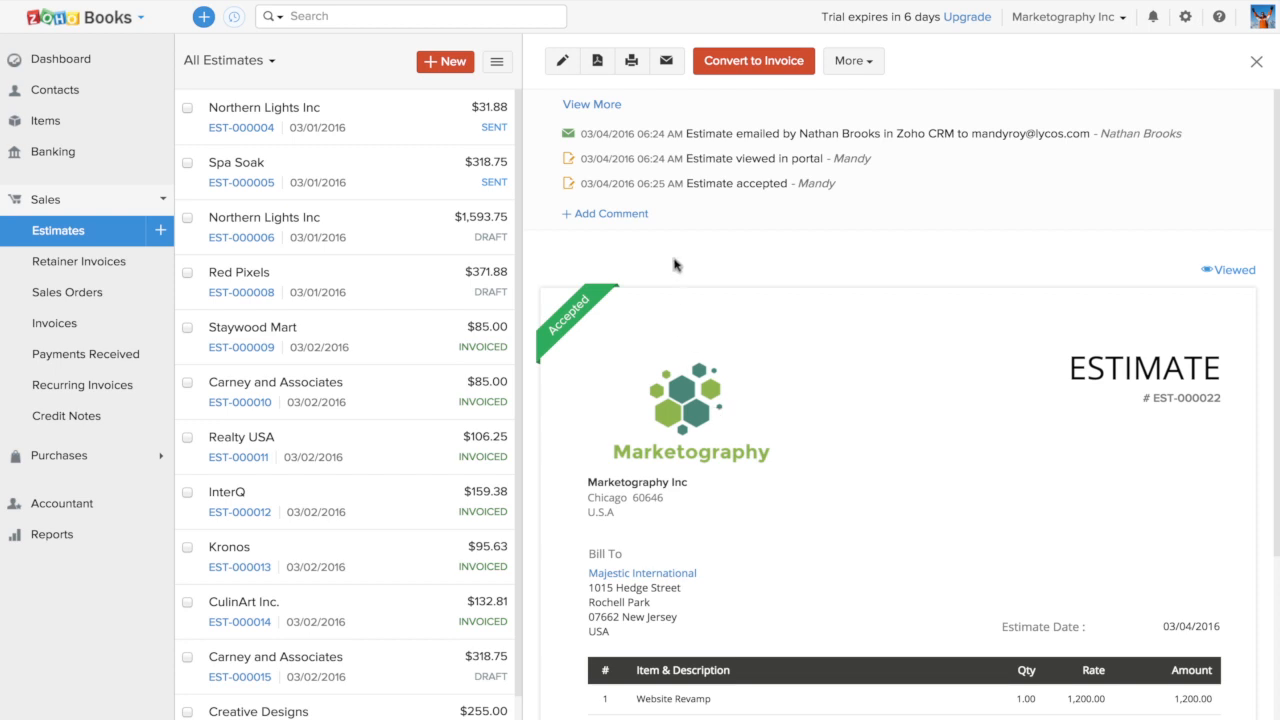
pyautogui.click(750, 63)
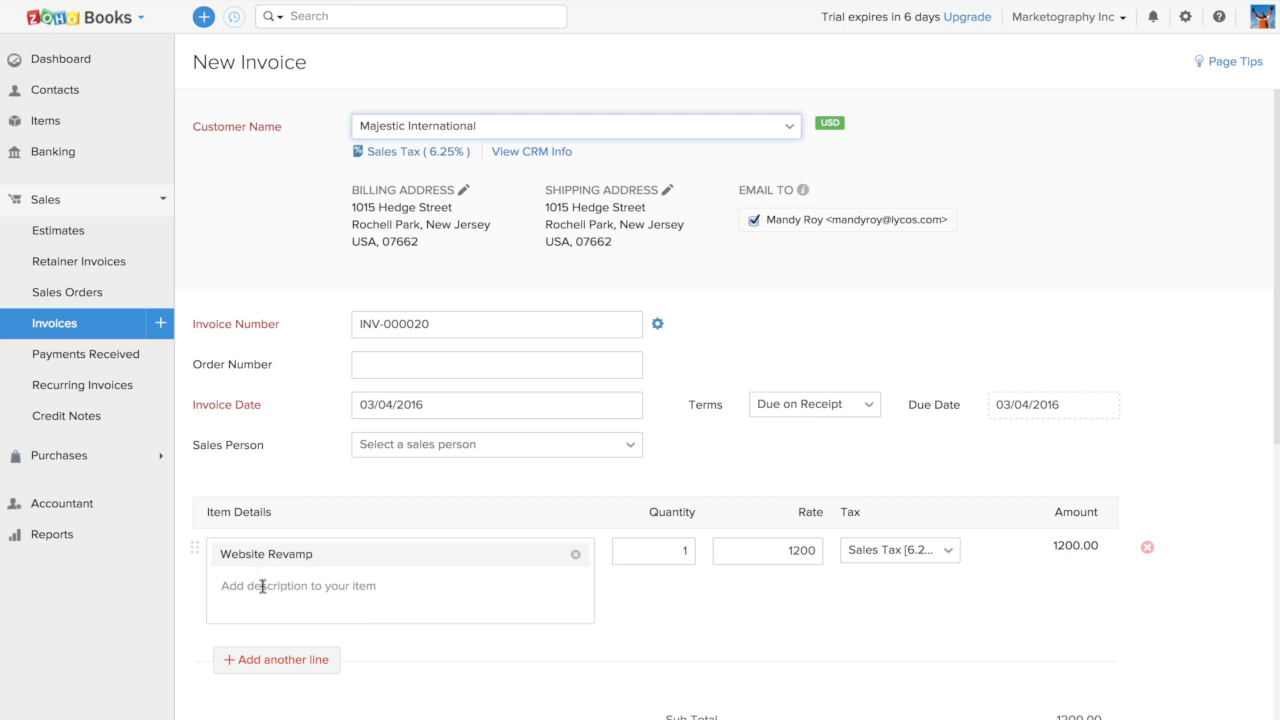
# Examine the new invoice's item, tax and charge fields, and view the payment gateways available under its payment options
pyautogui.scroll(-2, 631, 611)
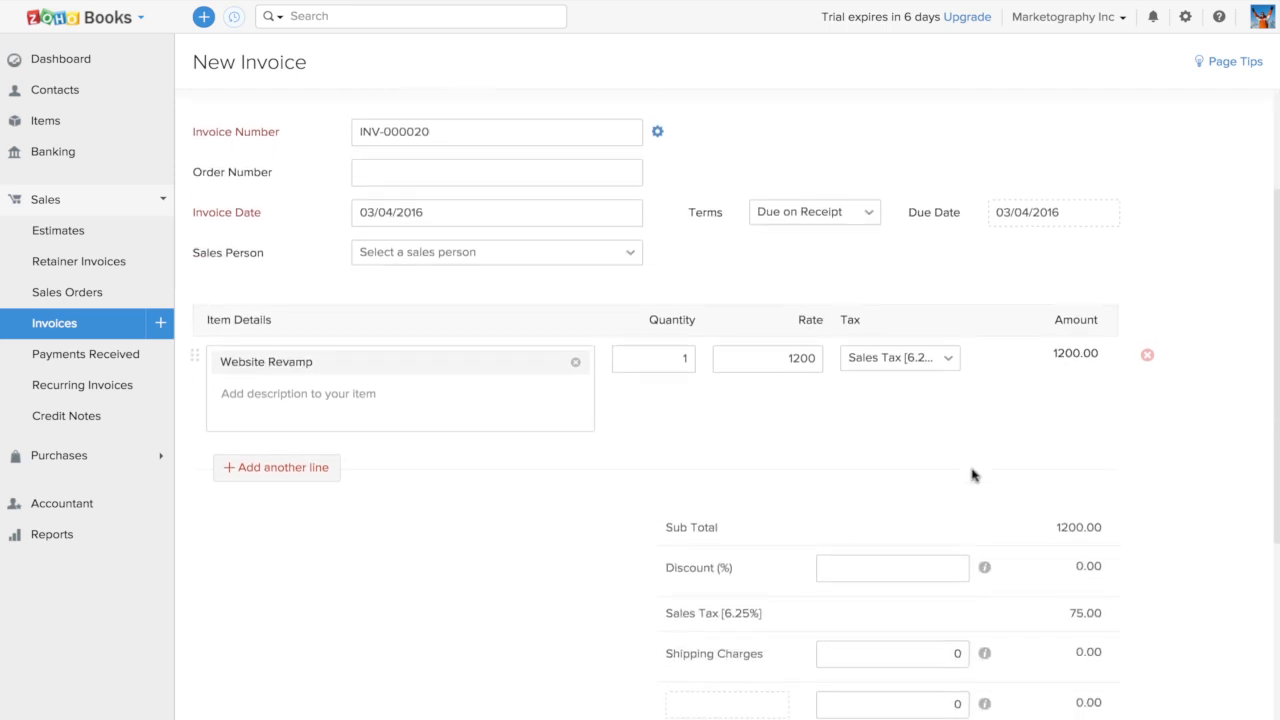
pyautogui.scroll(-4, 766, 487)
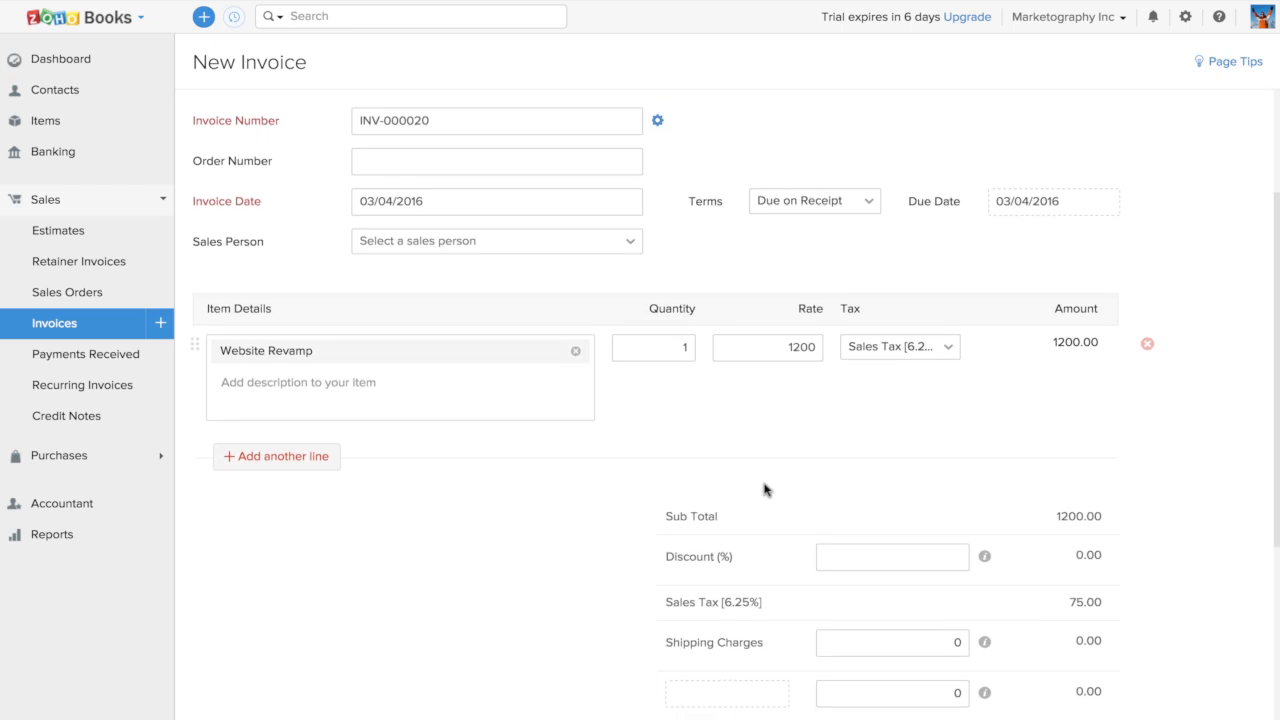
pyautogui.scroll(-1, 448, 509)
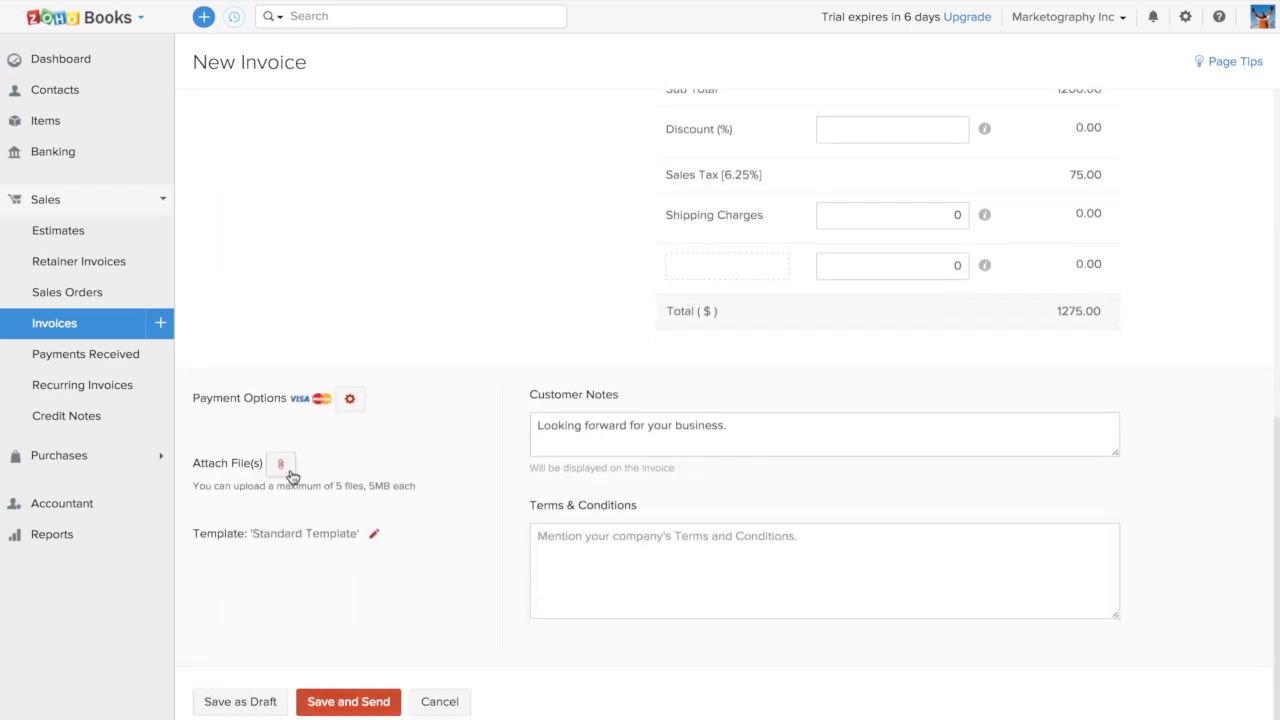
pyautogui.click(352, 405)
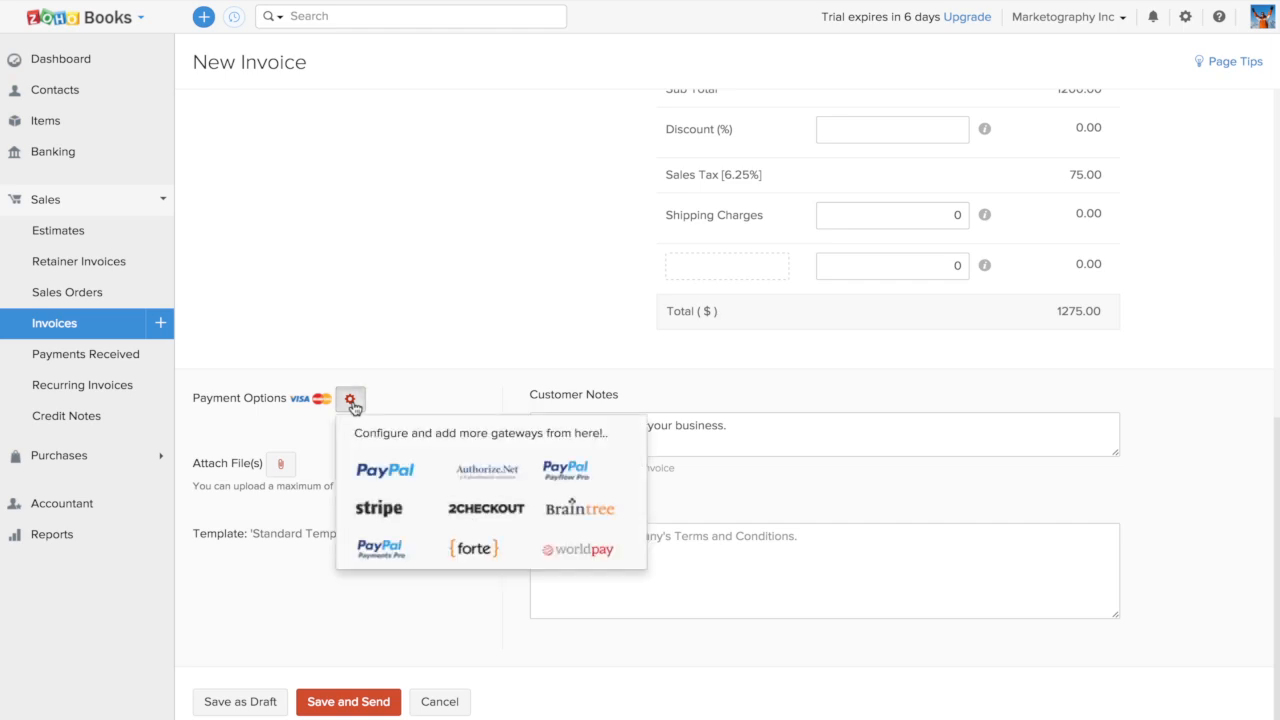
pyautogui.click(494, 299)
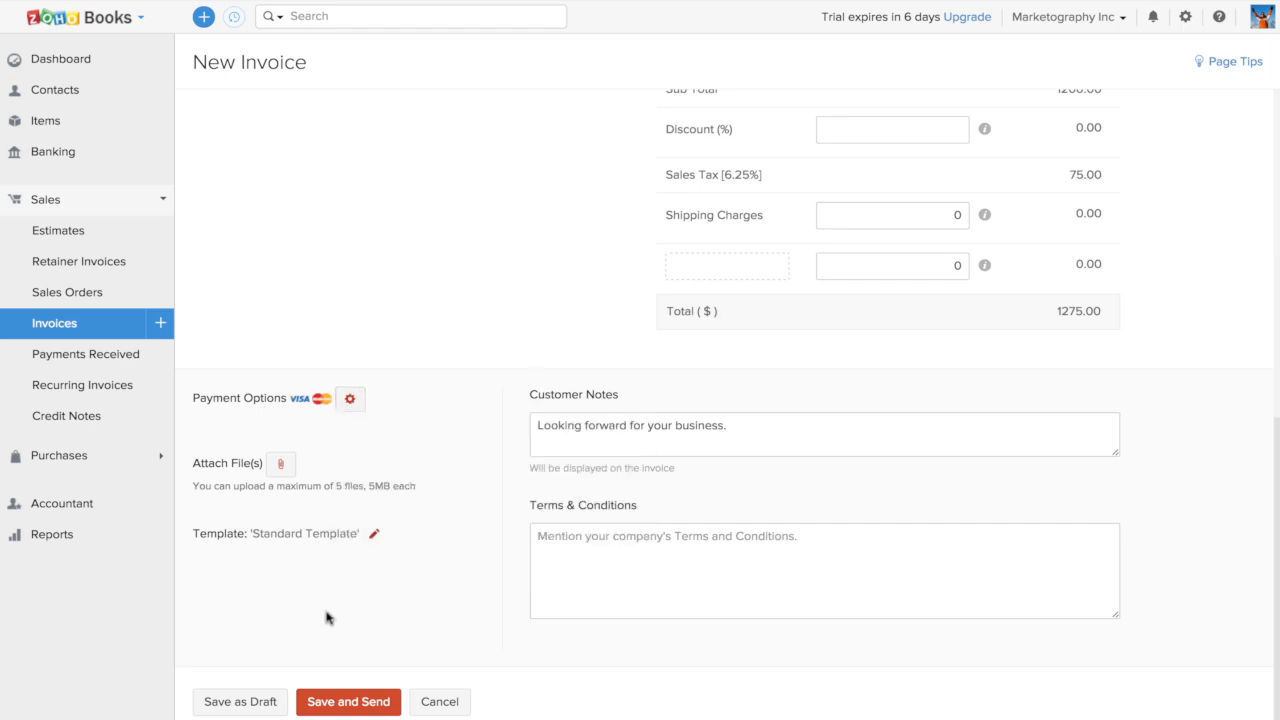
# Save the Website Revamp invoice and email it to the customer's contact with the invoice PDF attached
pyautogui.click(347, 706)
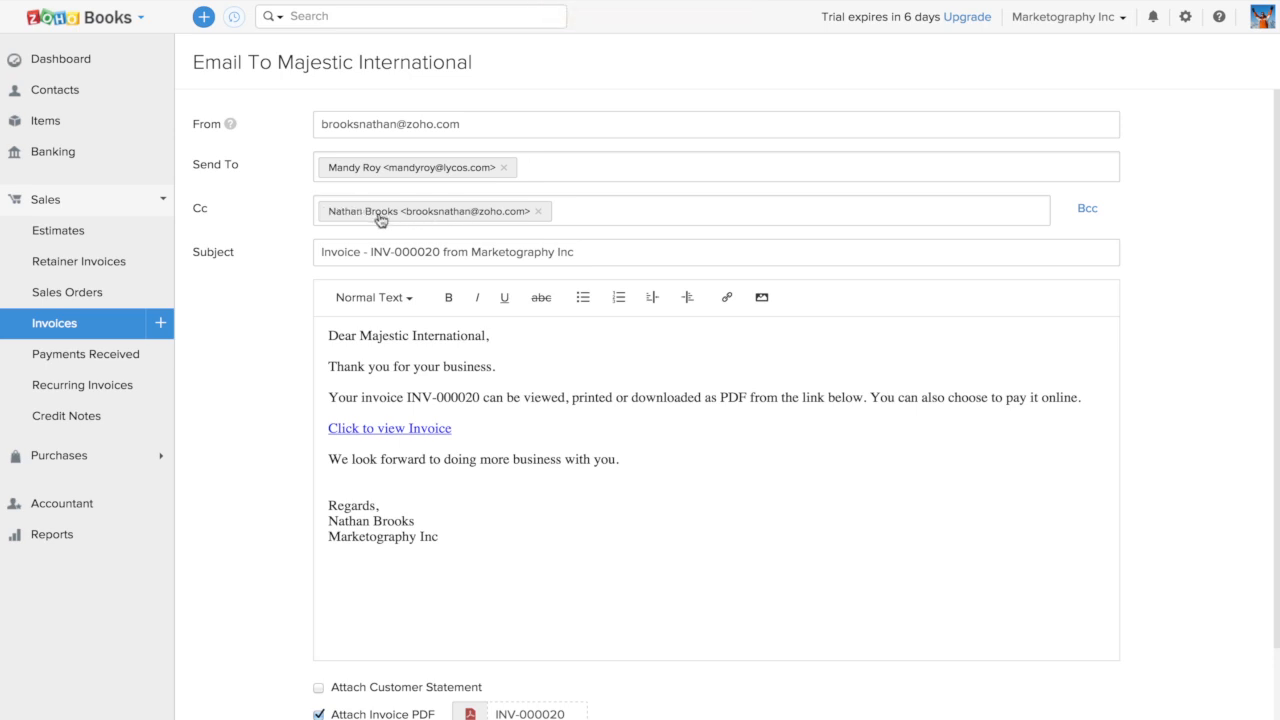
pyautogui.scroll(-3, 265, 524)
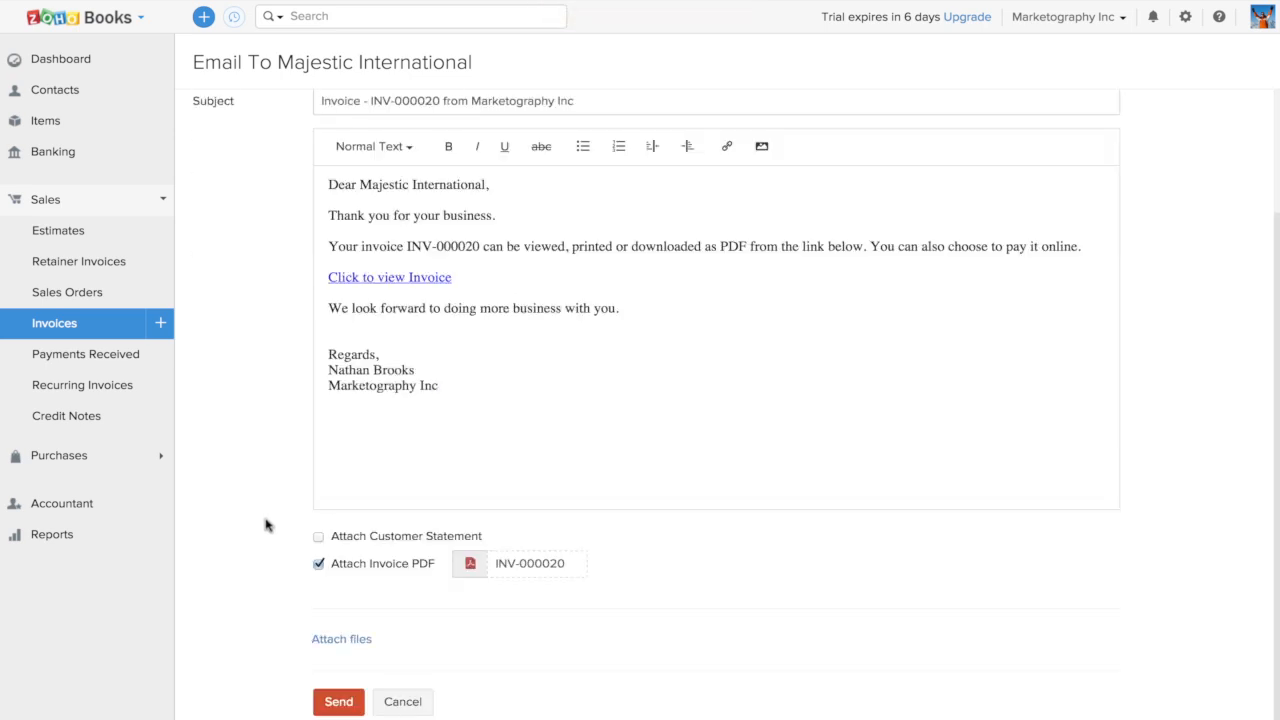
pyautogui.click(340, 703)
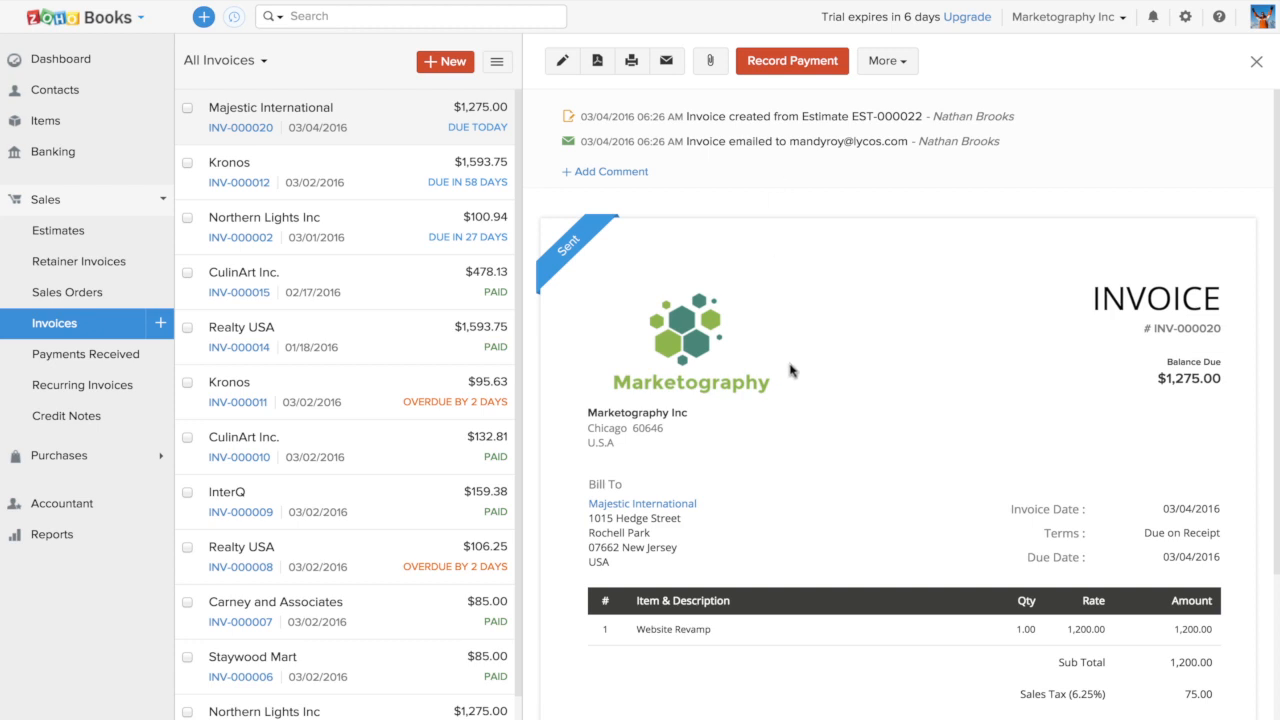
# Switch to the Marketography Inc customer portal, view the home overview, and open the newly sent invoice
pyautogui.moveTo(566, 250)
pyautogui.moveTo(250, 5)
pyautogui.click(576, 22)
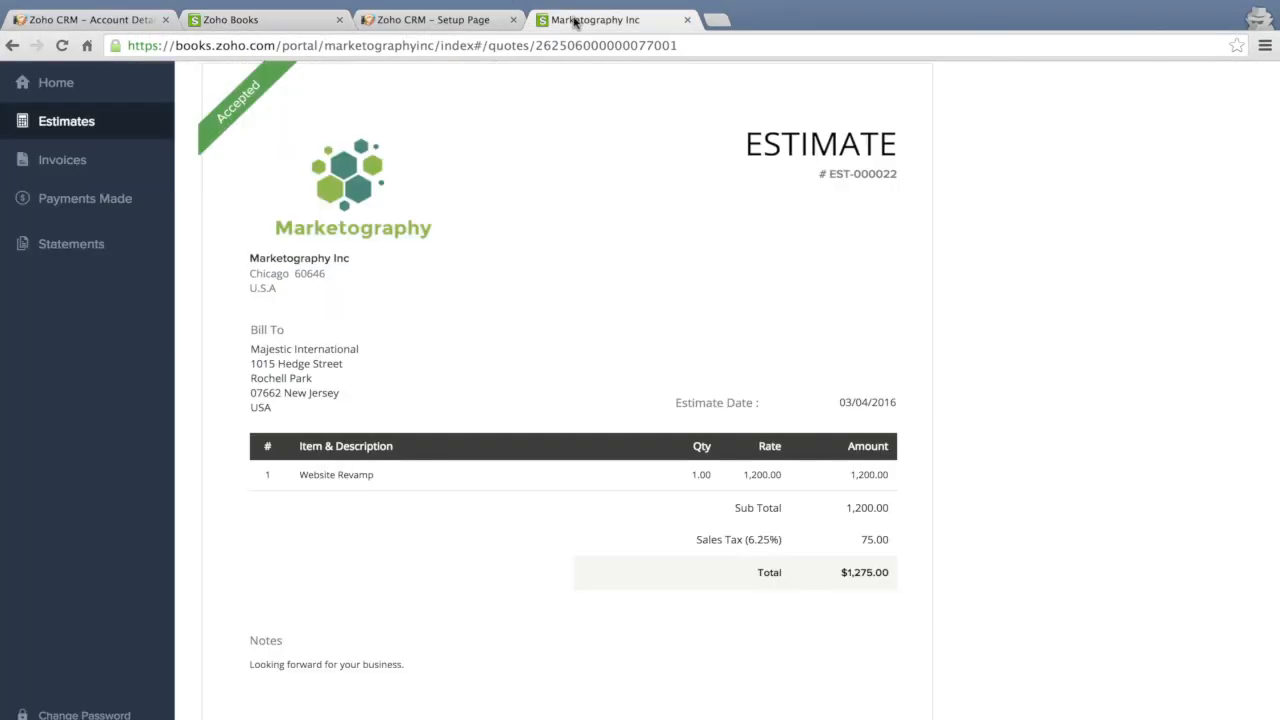
pyautogui.click(70, 86)
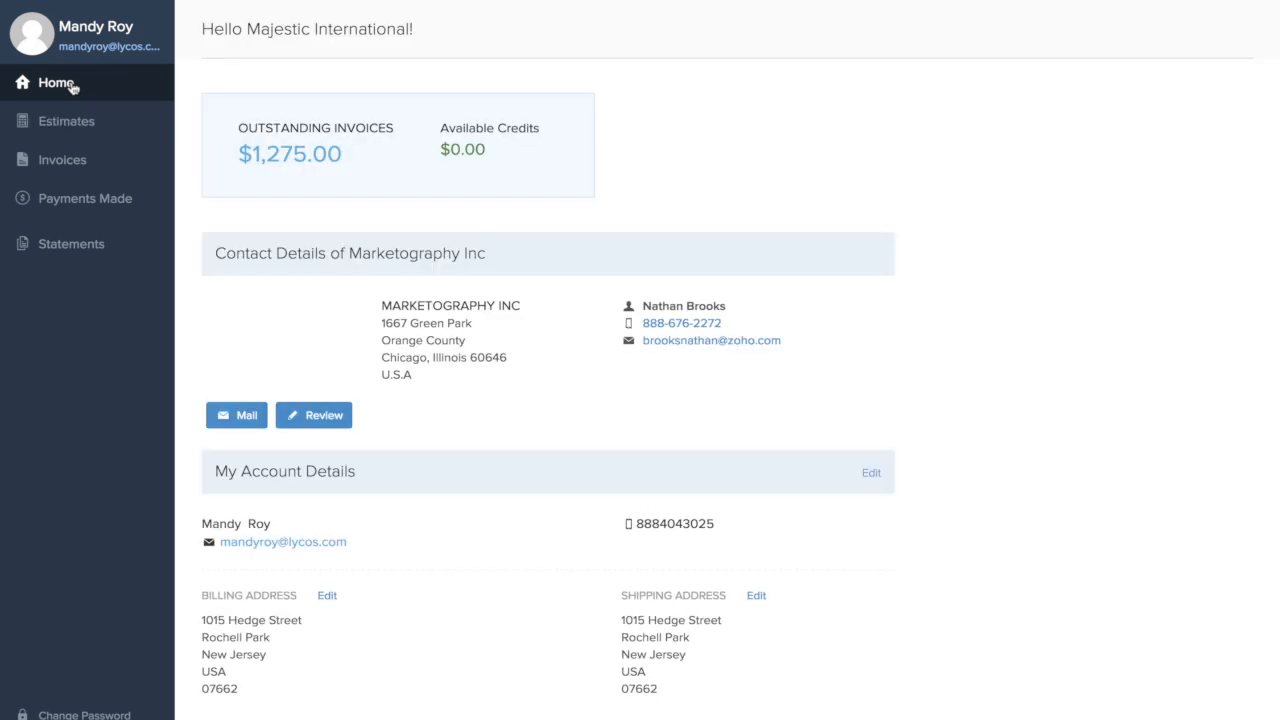
pyautogui.click(113, 150)
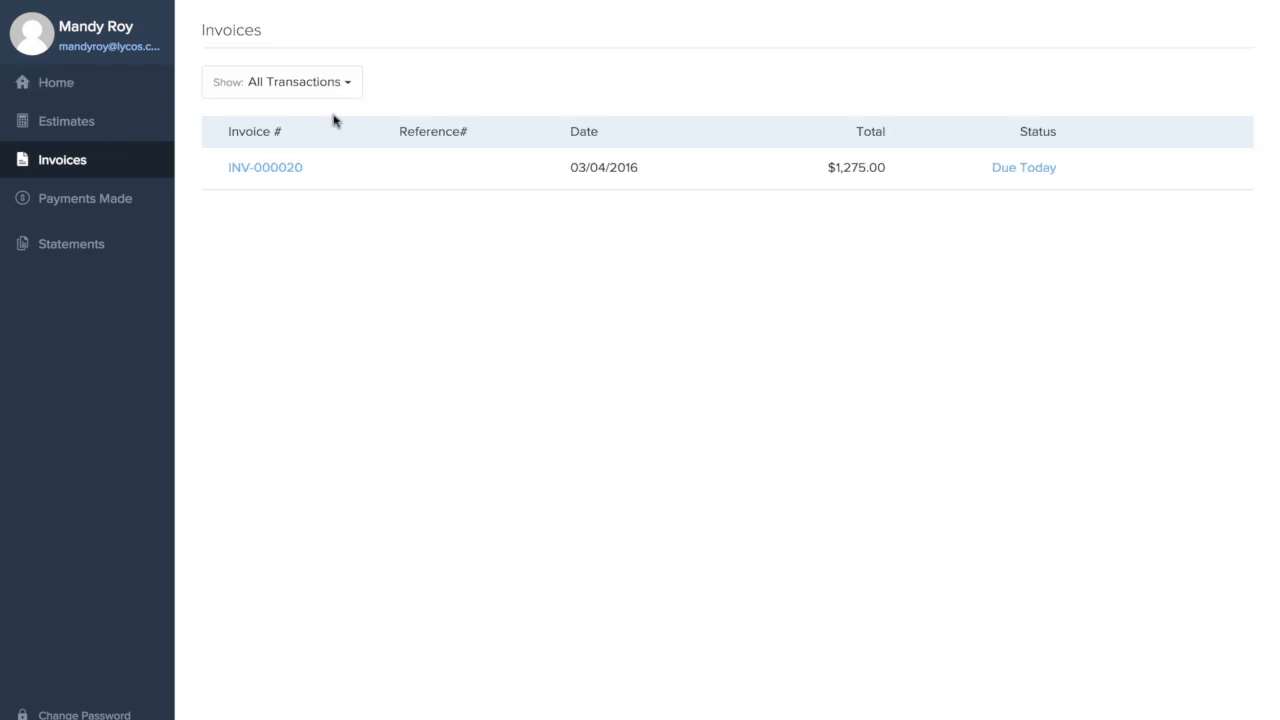
pyautogui.click(414, 166)
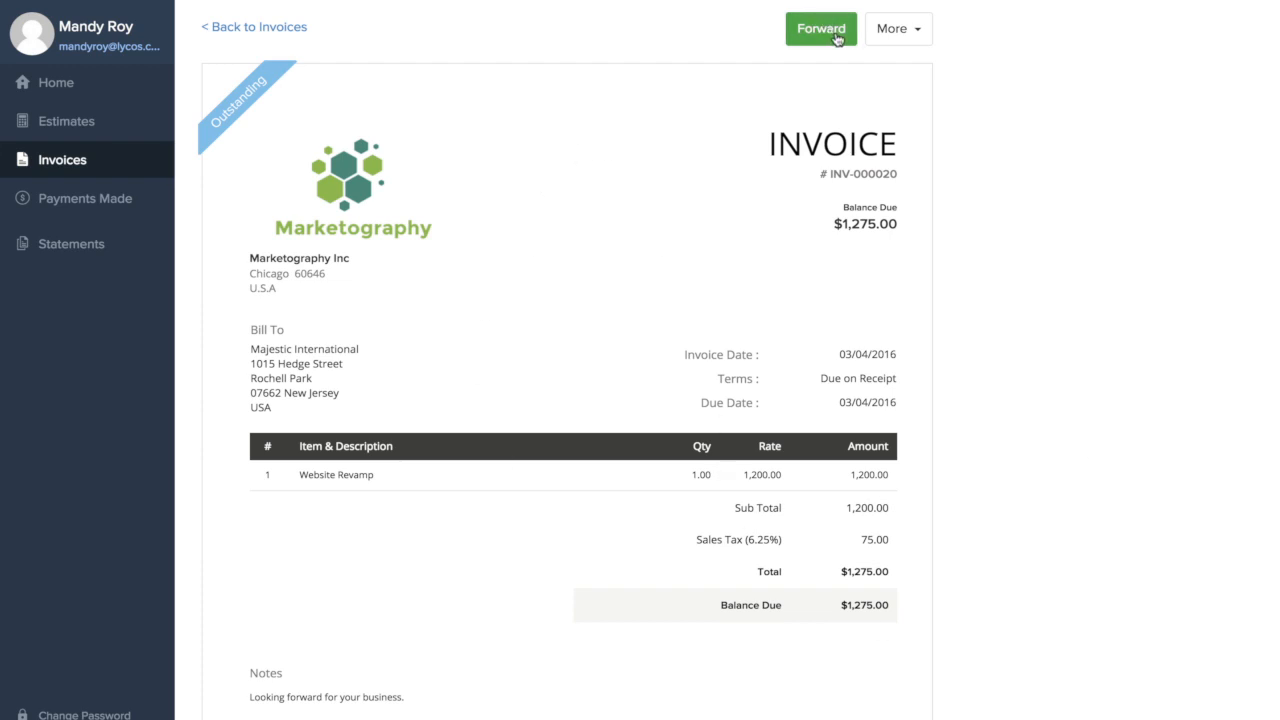
# Examine the invoice's additional options and full contents in the portal, and return to the invoices list
pyautogui.click(900, 28)
pyautogui.moveTo(997, 108); pyautogui.dragTo(1016, 127)
pyautogui.click(1034, 291)
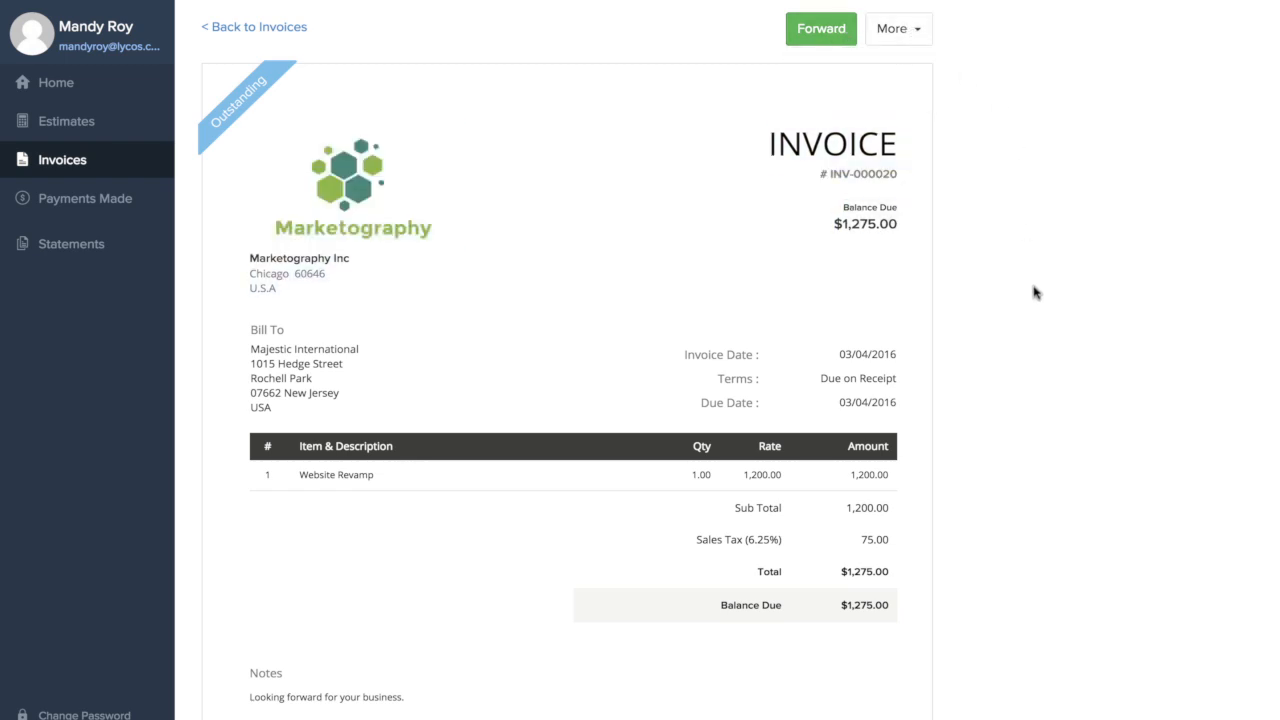
pyautogui.scroll(-3, 1034, 291)
pyautogui.scroll(3, 1034, 291)
pyautogui.click(266, 30)
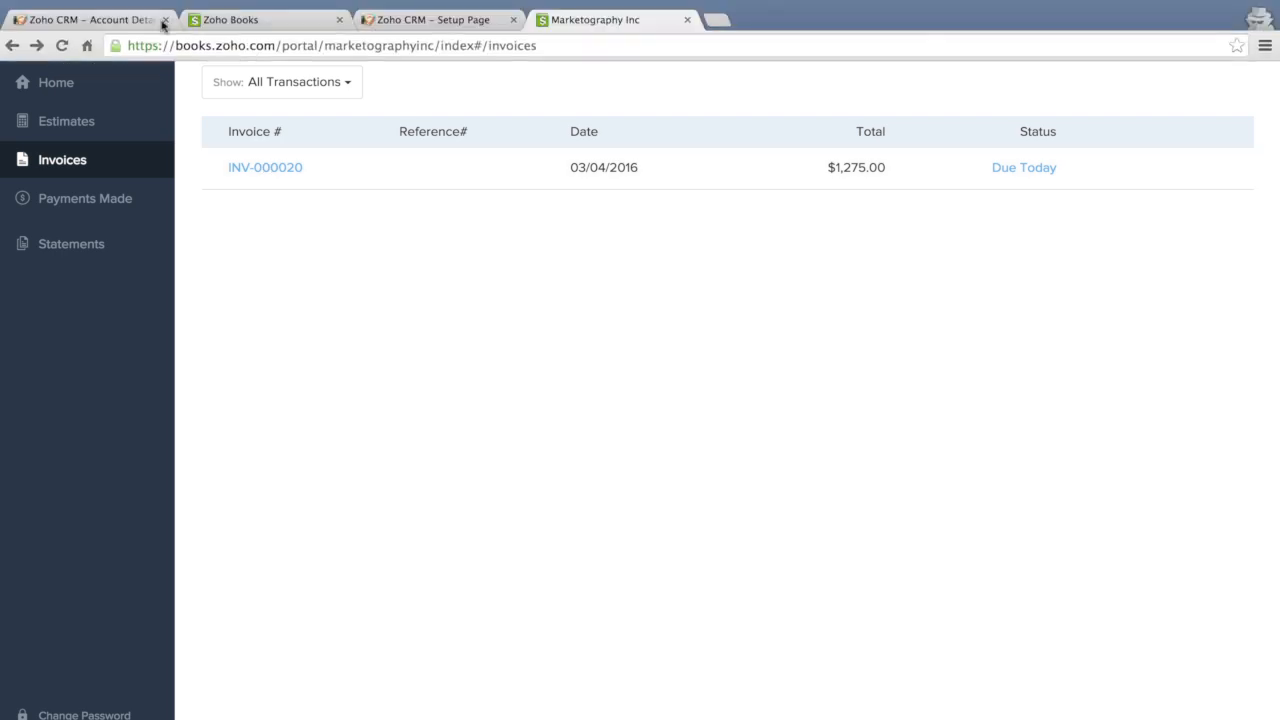
# Switch to Zoho CRM, search for majestic, and open the Majestic International account
pyautogui.click(155, 22)
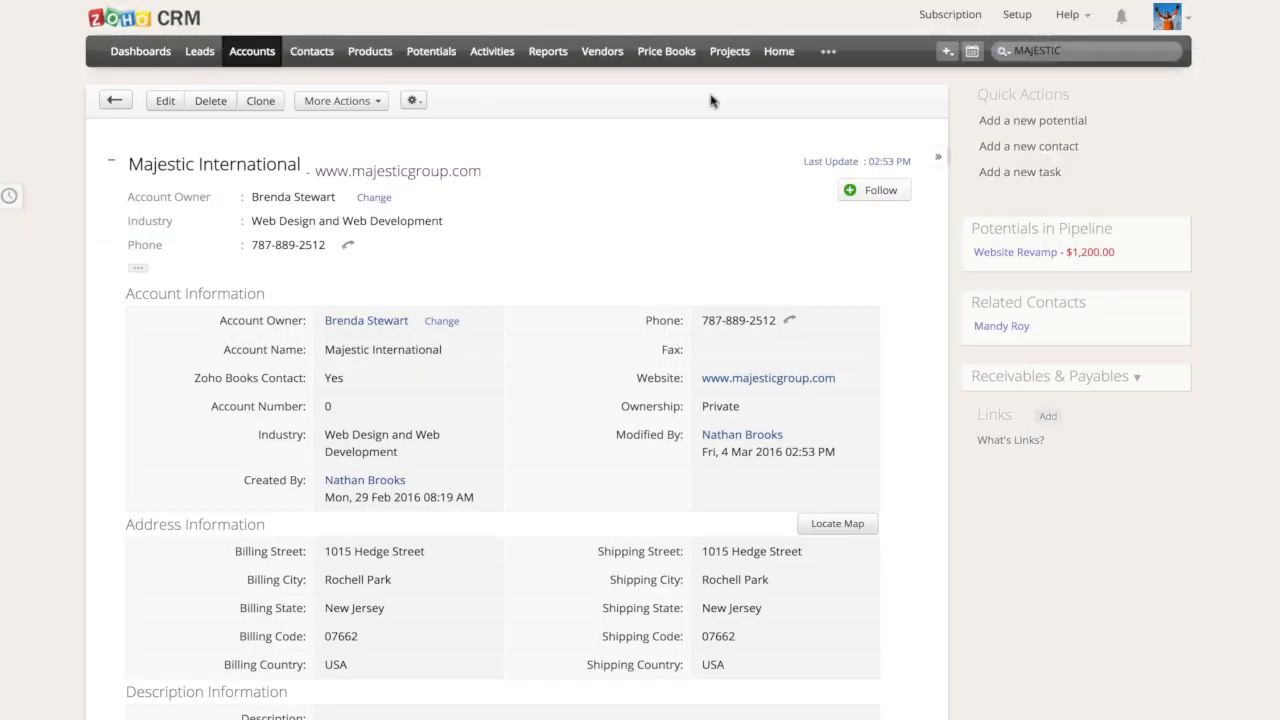
pyautogui.doubleClick(1055, 52)
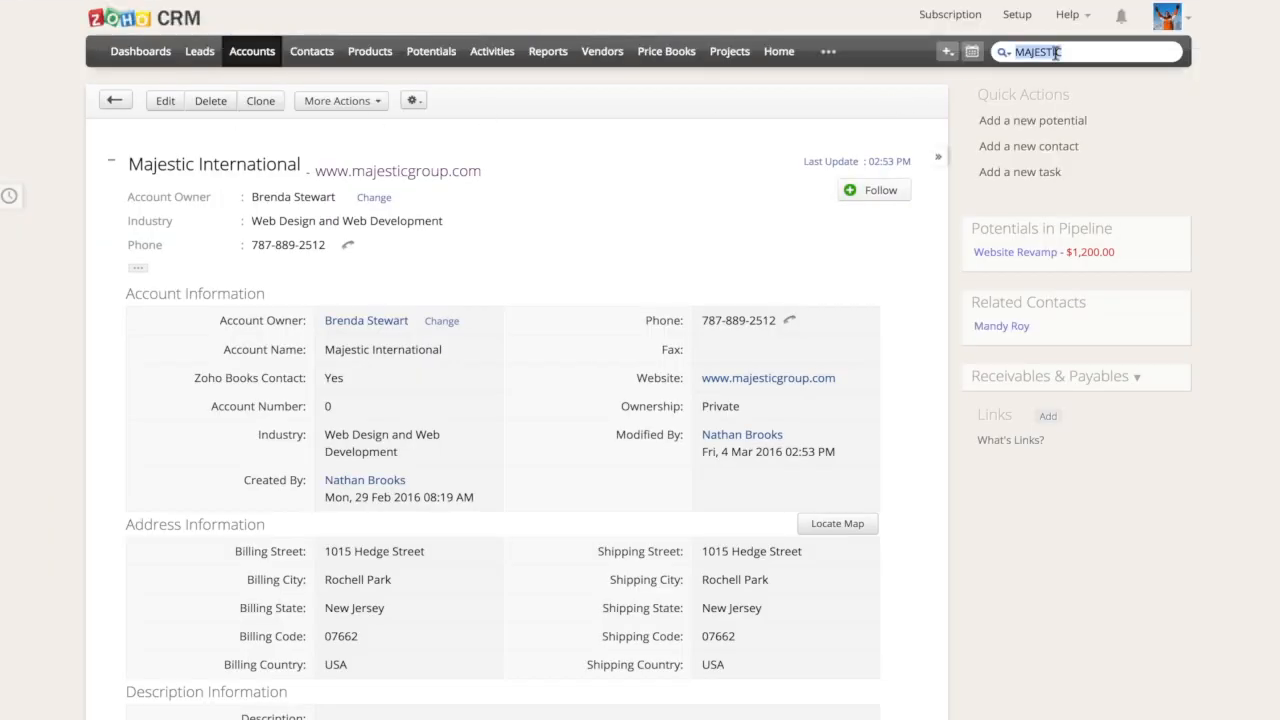
pyautogui.write('majestic')
pyautogui.press('Return')
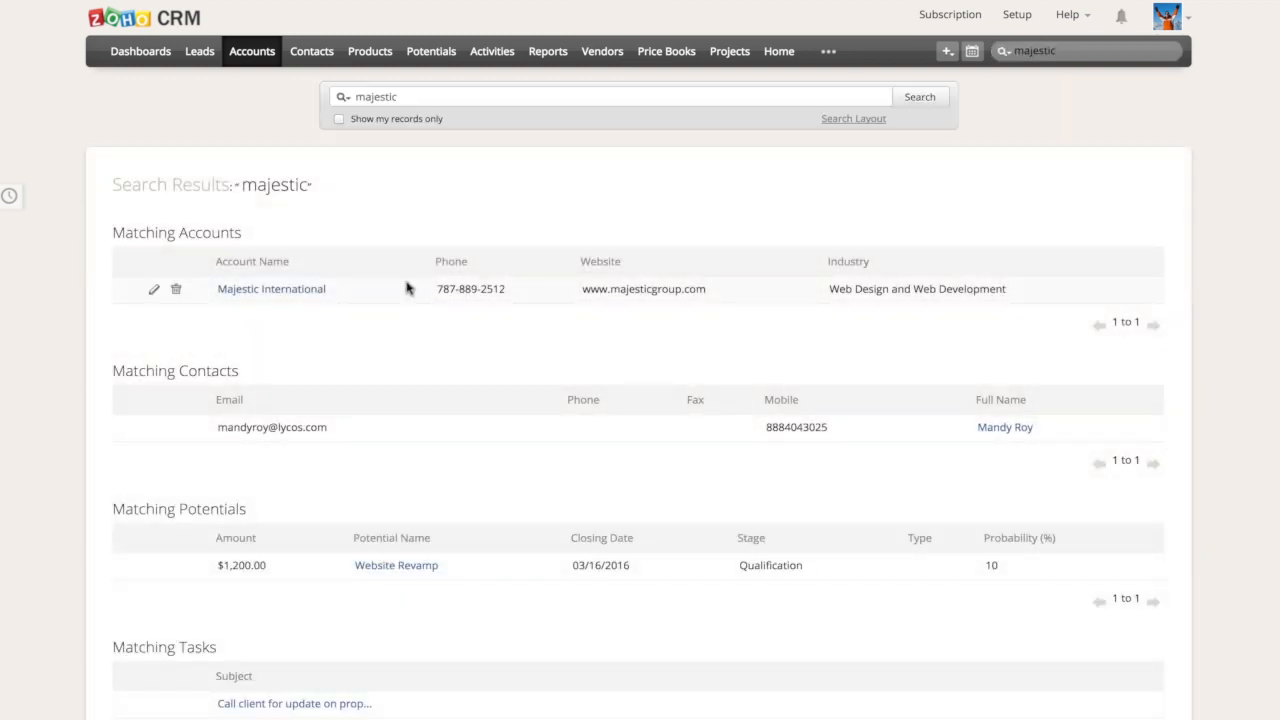
pyautogui.click(406, 288)
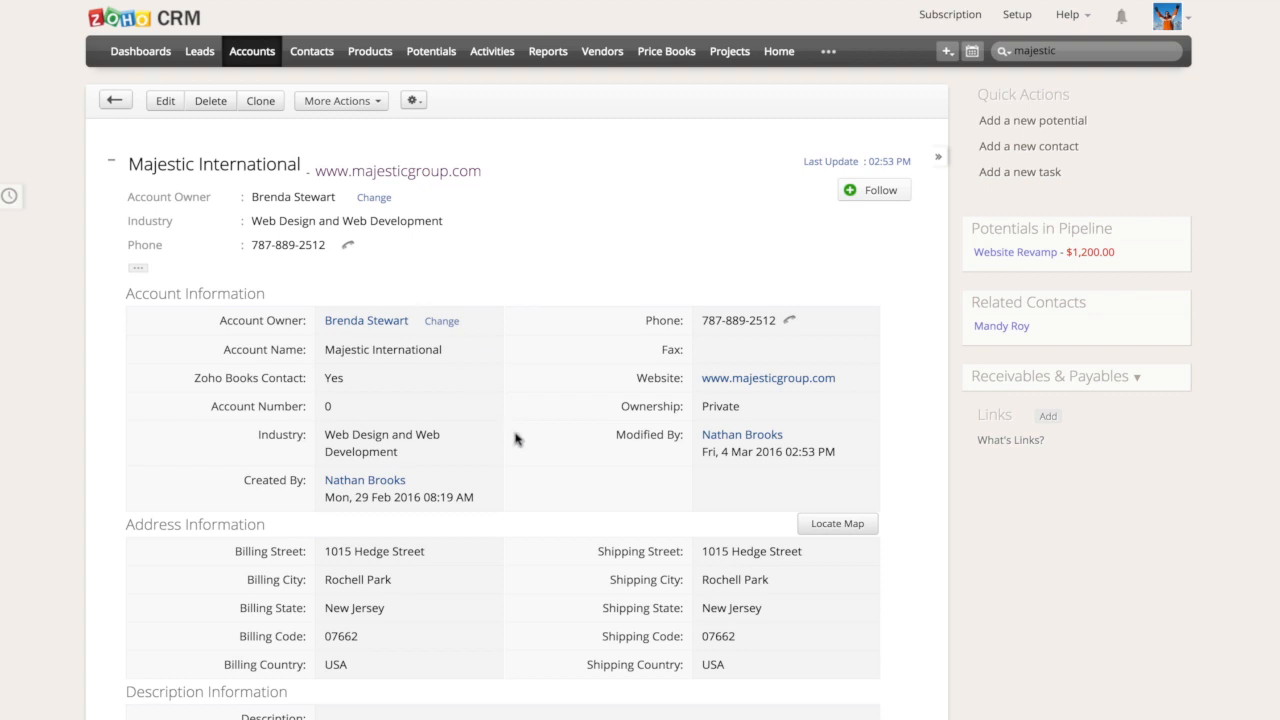
# Check the estimate and invoice statuses under Zoho Books in the Majestic International account, and return to the account's header
pyautogui.scroll(-15, 516, 439)
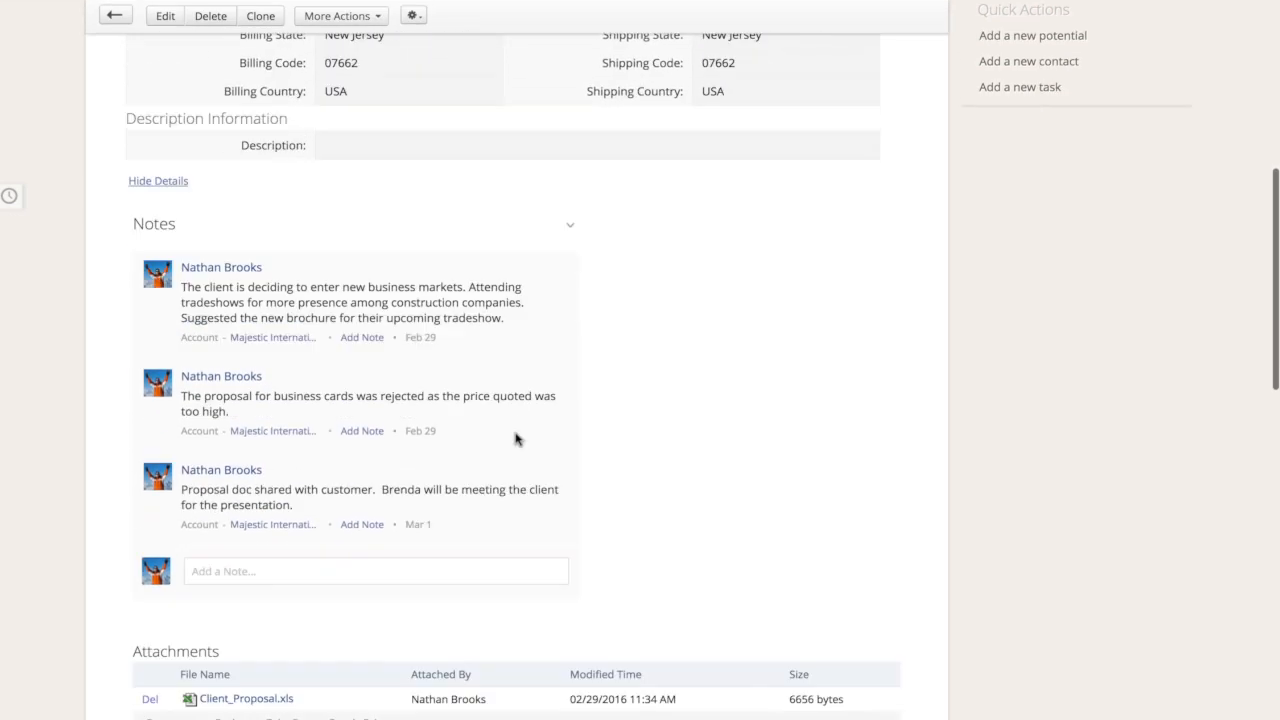
pyautogui.scroll(-5, 516, 439)
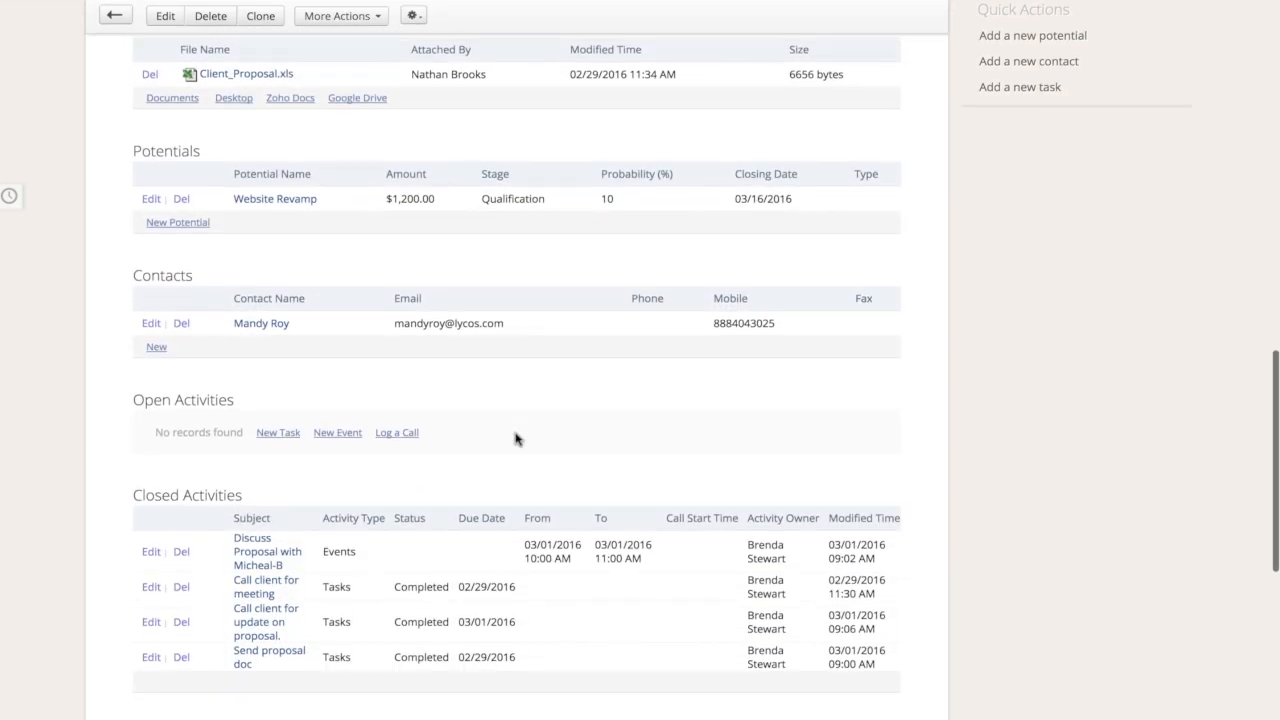
pyautogui.scroll(-12, 516, 439)
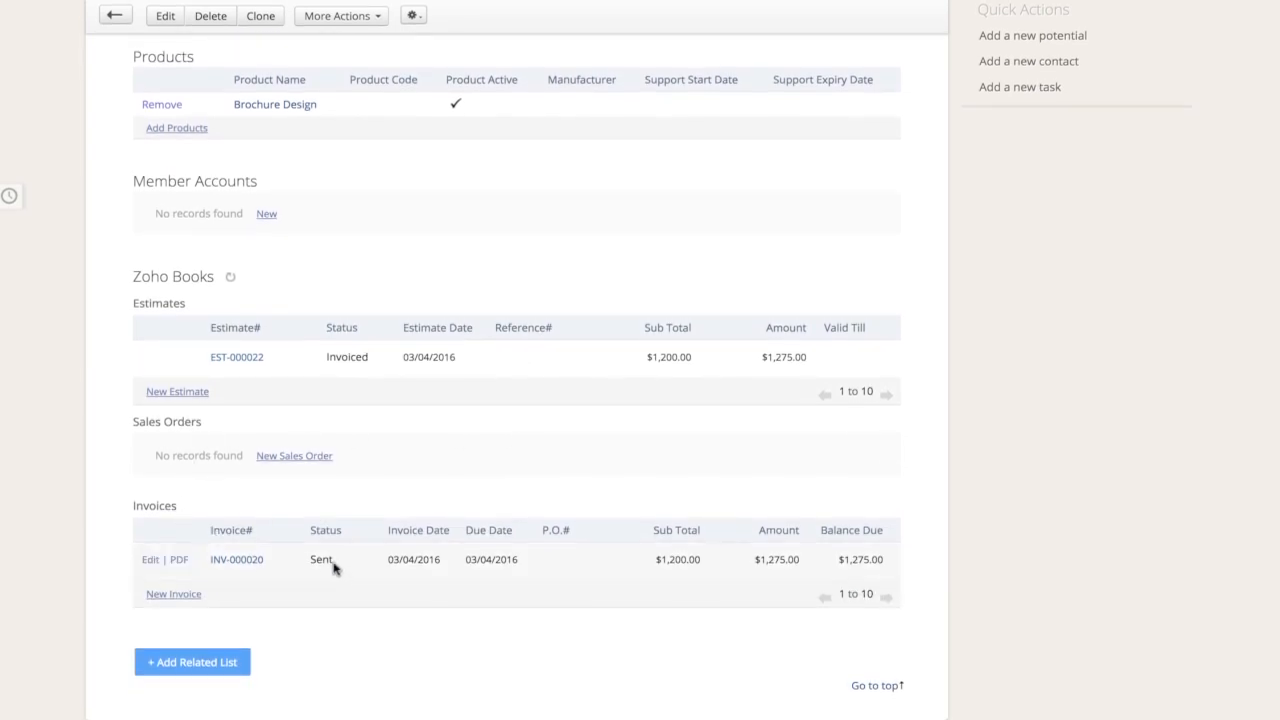
pyautogui.moveTo(310, 548)
pyautogui.scroll(1, 386, 331)
pyautogui.scroll(10, 386, 331)
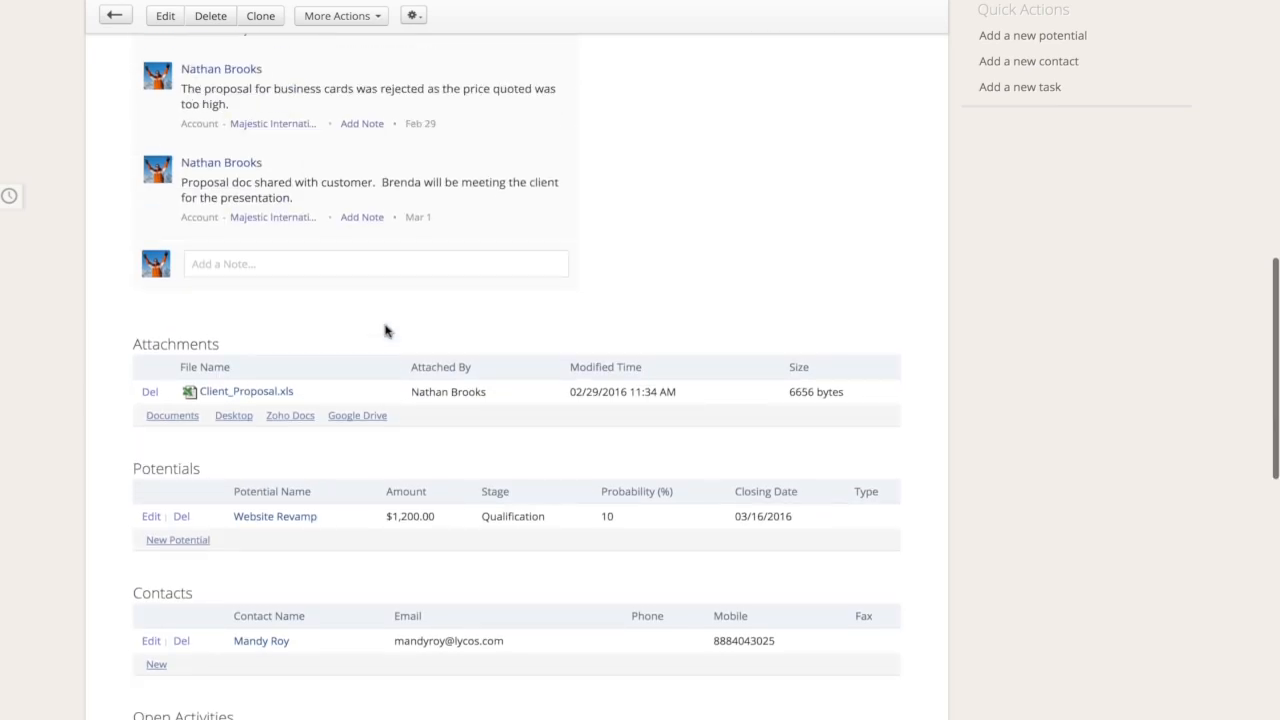
pyautogui.scroll(10, 386, 331)
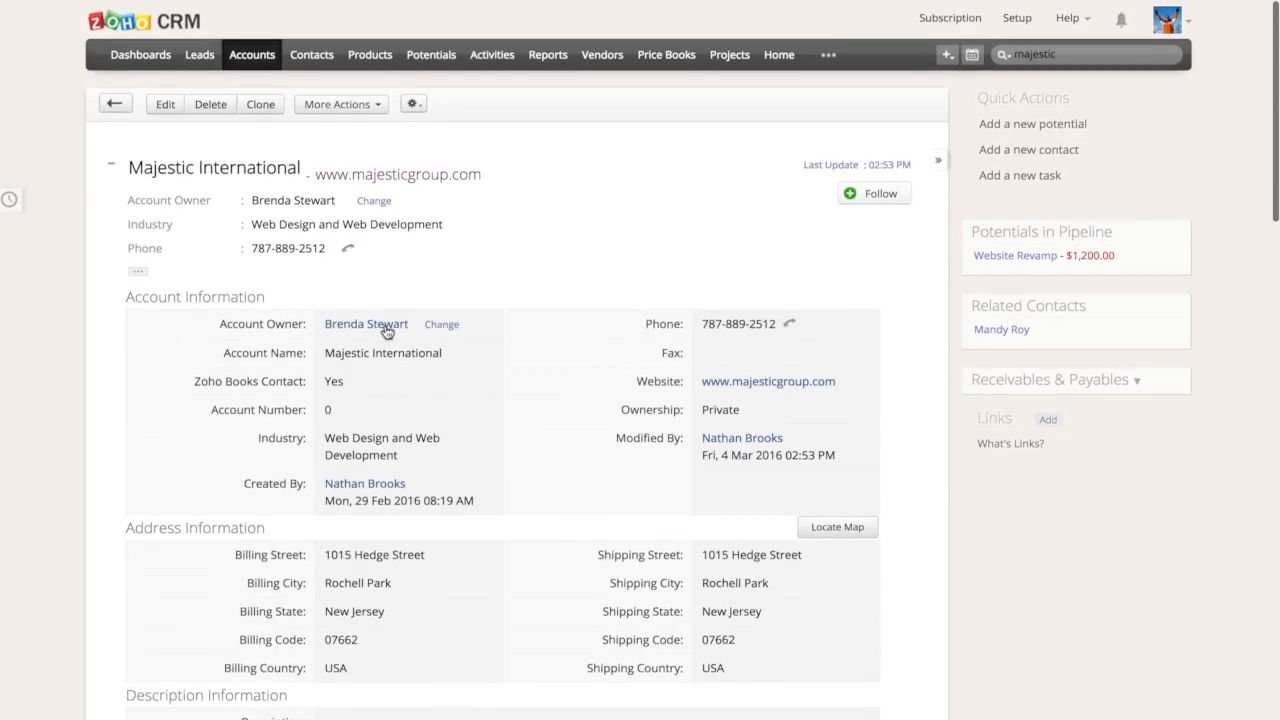
# Switch to Zoho Books and record a 1275 USD payment for Majestic International's invoice with Check as the payment mode
pyautogui.click(252, 14)
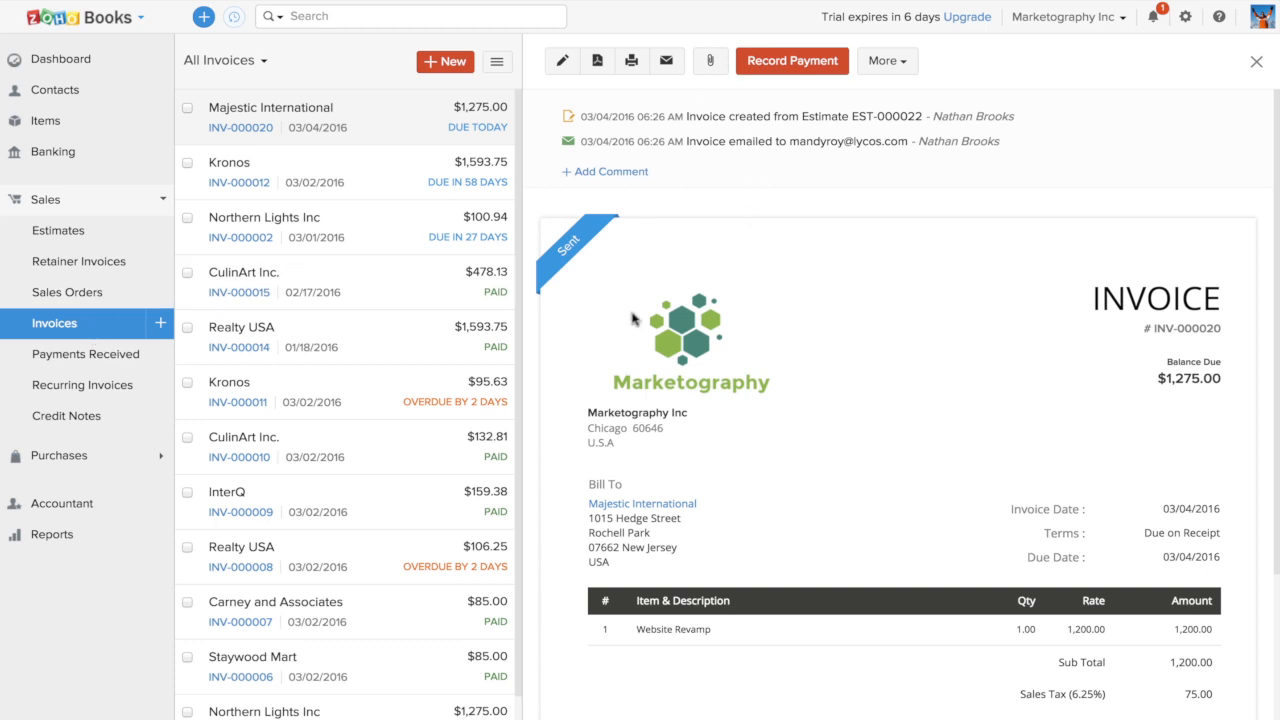
pyautogui.click(811, 64)
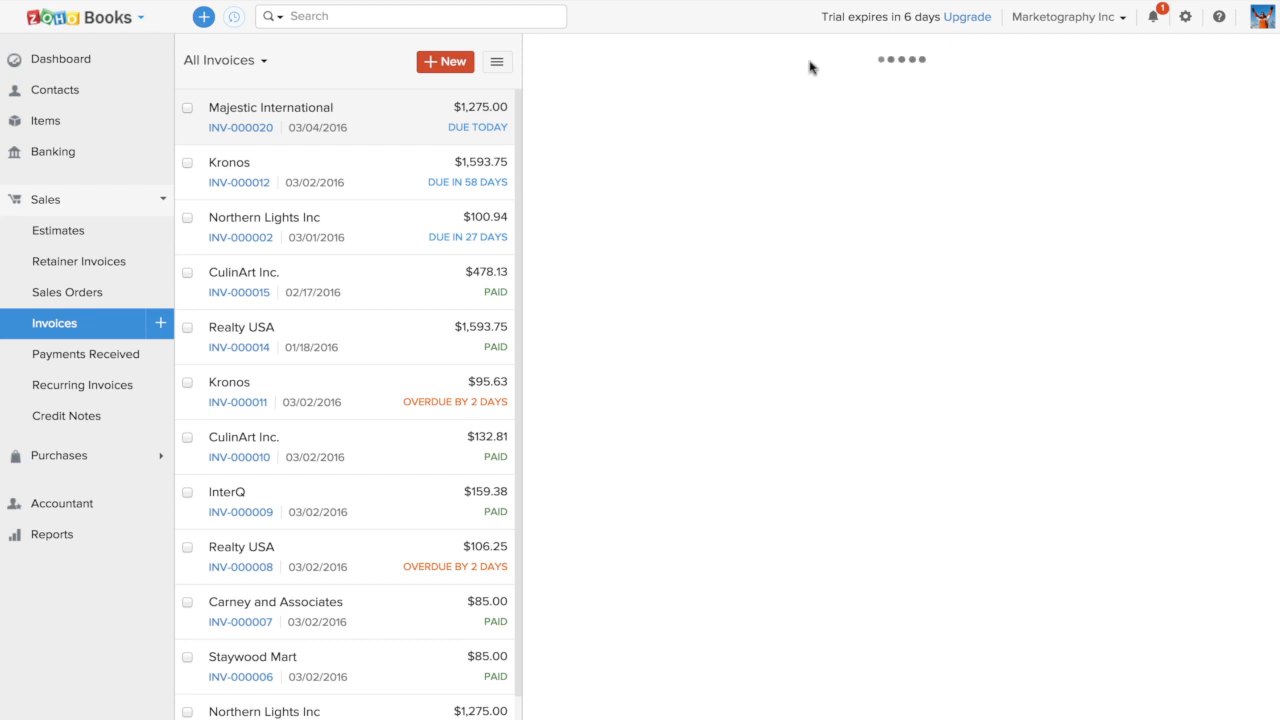
pyautogui.click(756, 255)
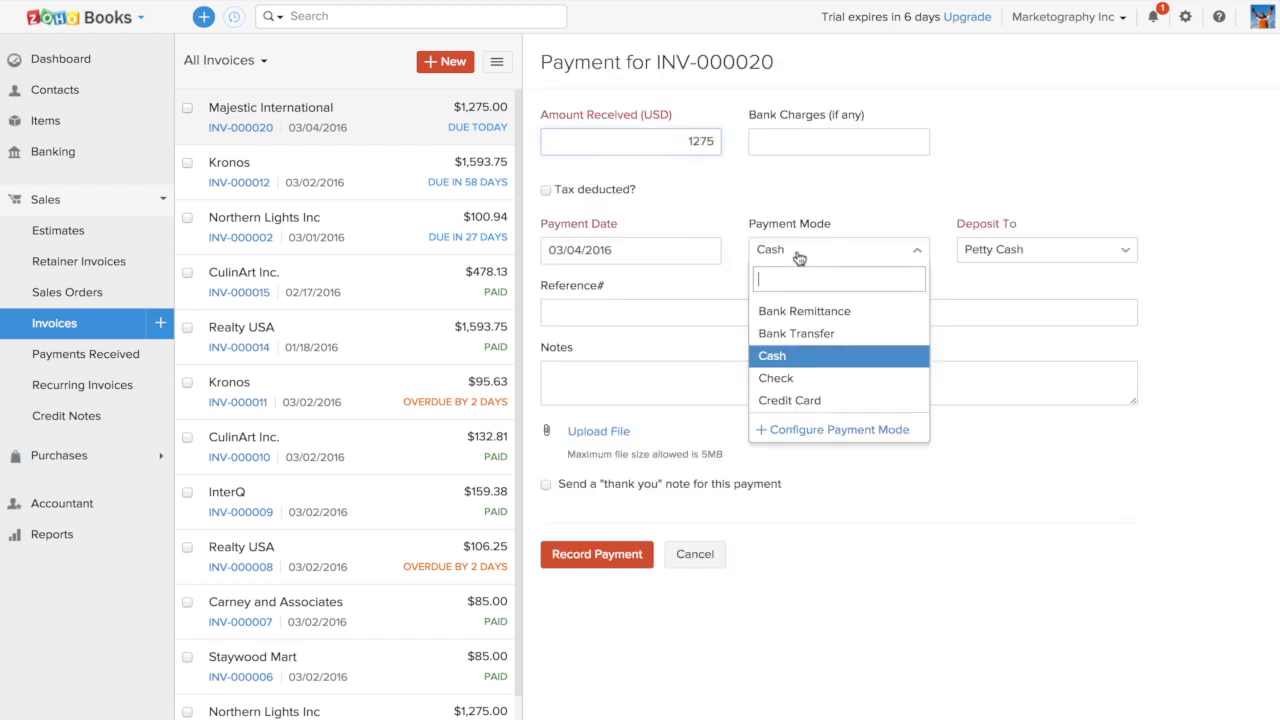
pyautogui.click(804, 382)
pyautogui.click(605, 556)
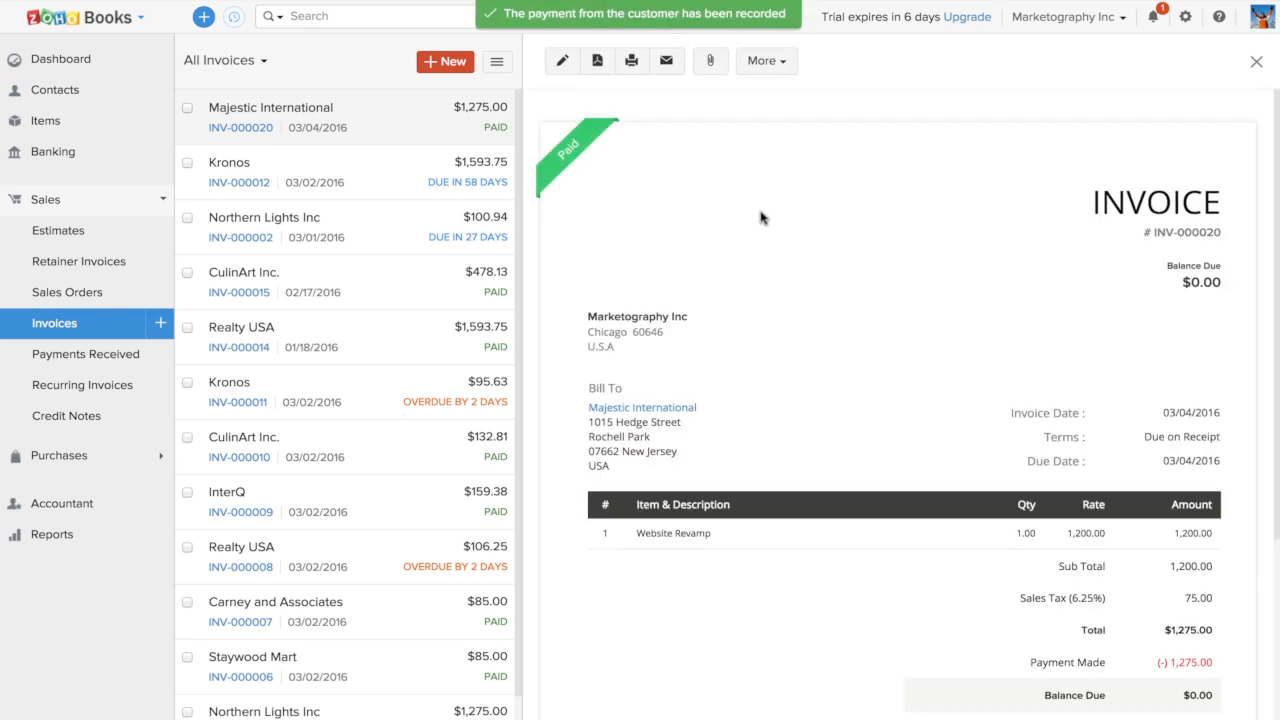
pyautogui.moveTo(576, 304)
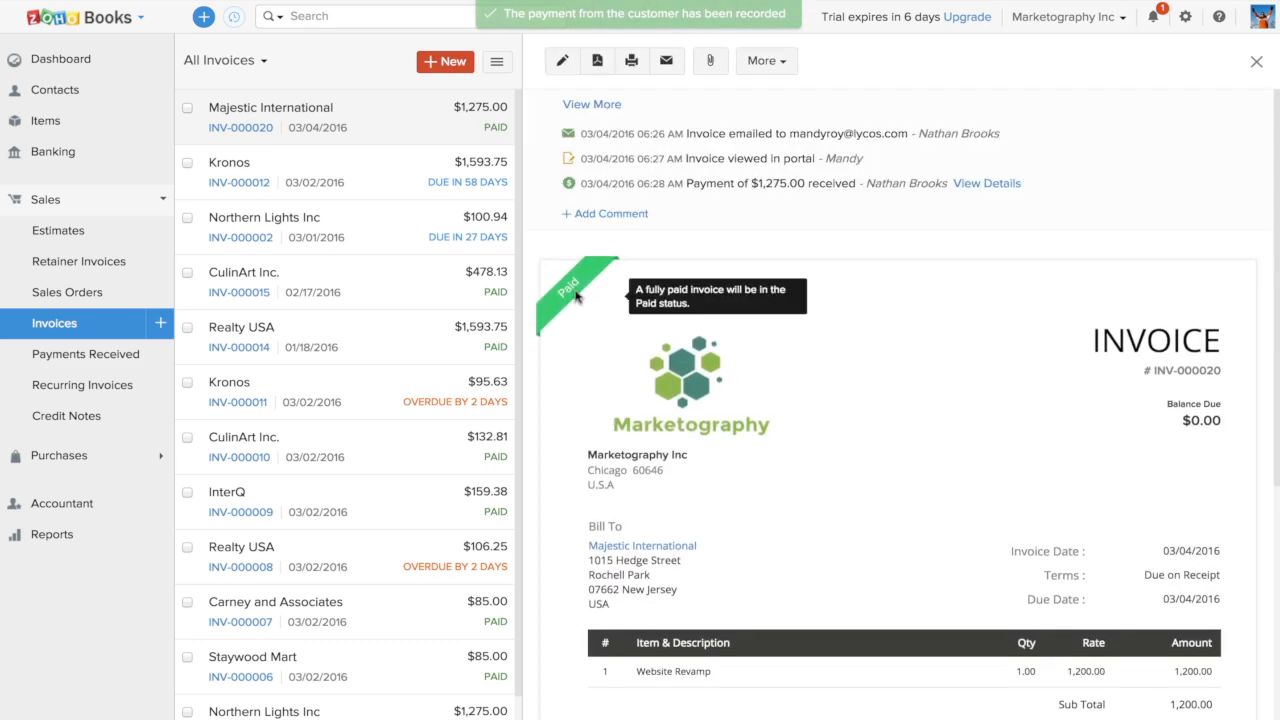
# Switch back to Zoho CRM, repeat the majestic search to reopen Majestic International, and check its invoice status under Zoho Books
pyautogui.moveTo(162, 36)
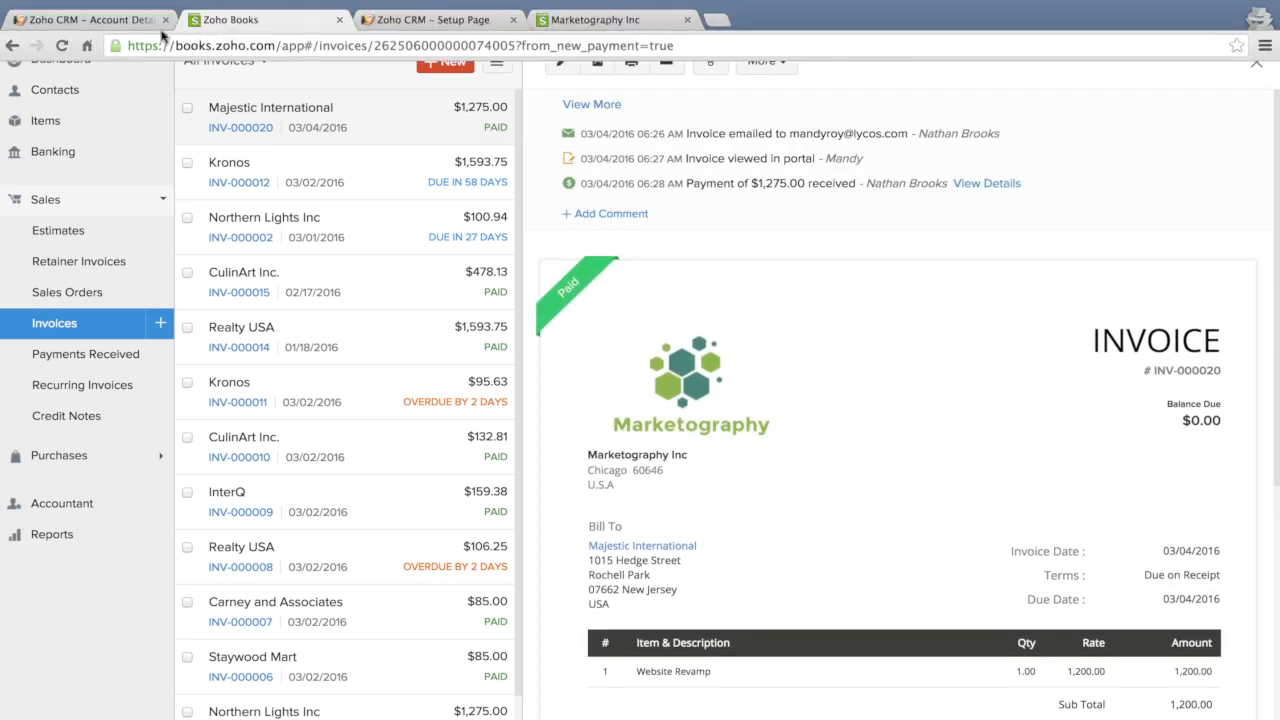
pyautogui.click(106, 22)
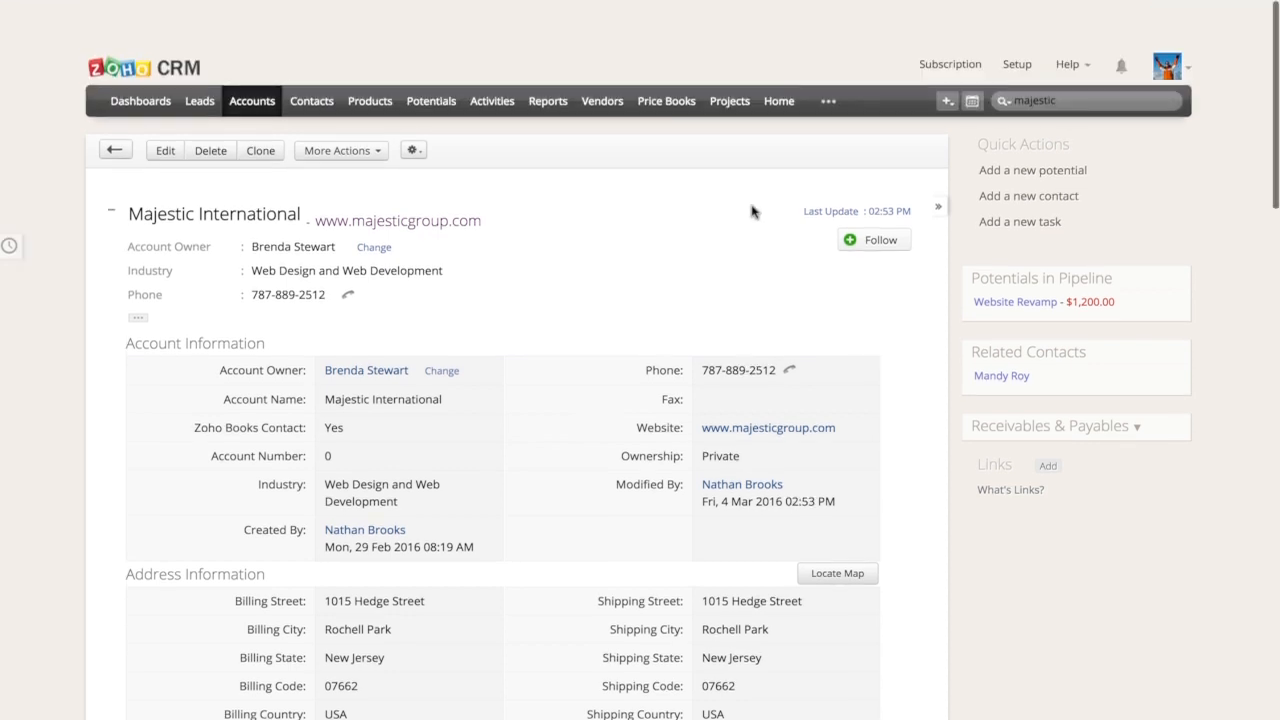
pyautogui.click(1083, 47)
pyautogui.press('Return')
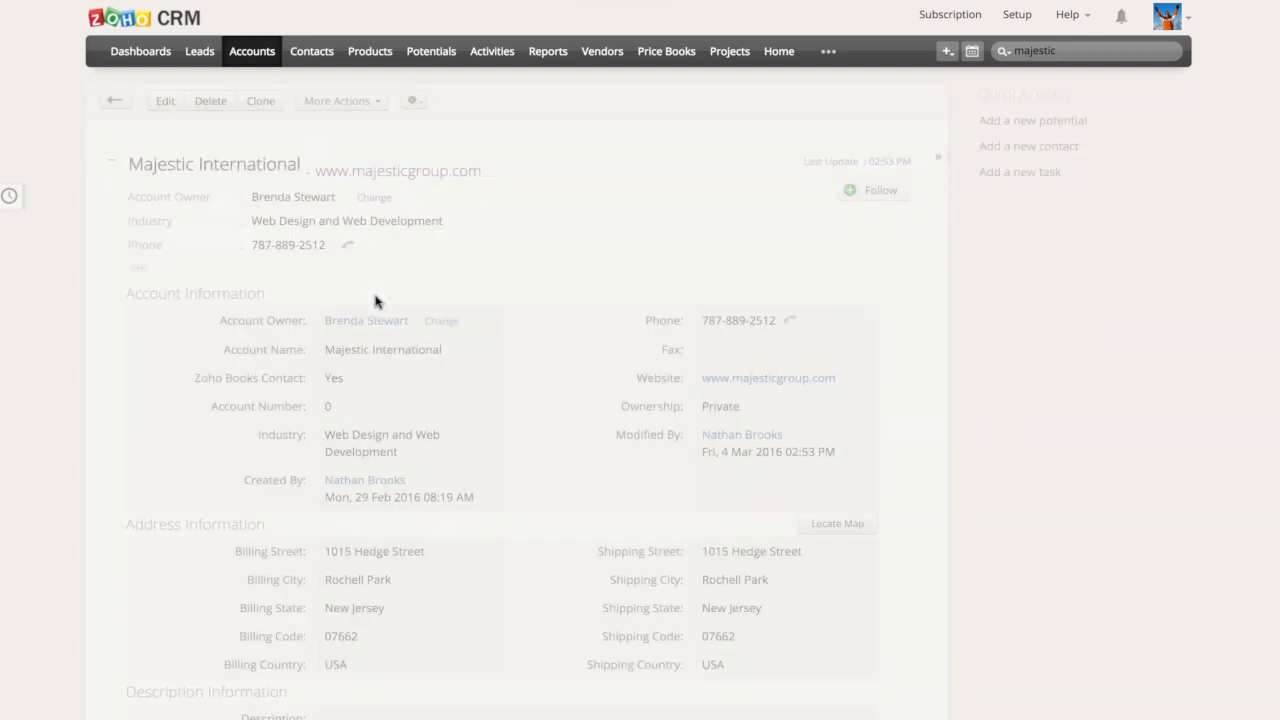
pyautogui.scroll(-10, 318, 532)
pyautogui.scroll(-5, 318, 532)
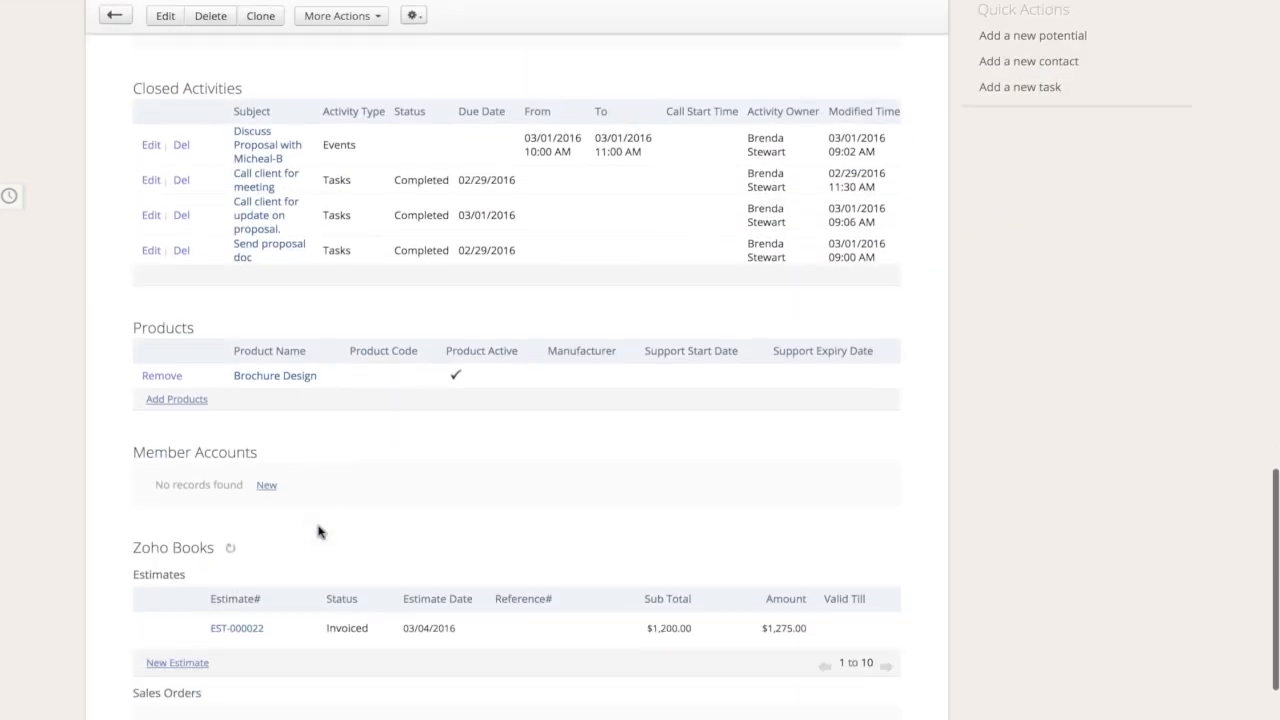
pyautogui.scroll(-2, 244, 646)
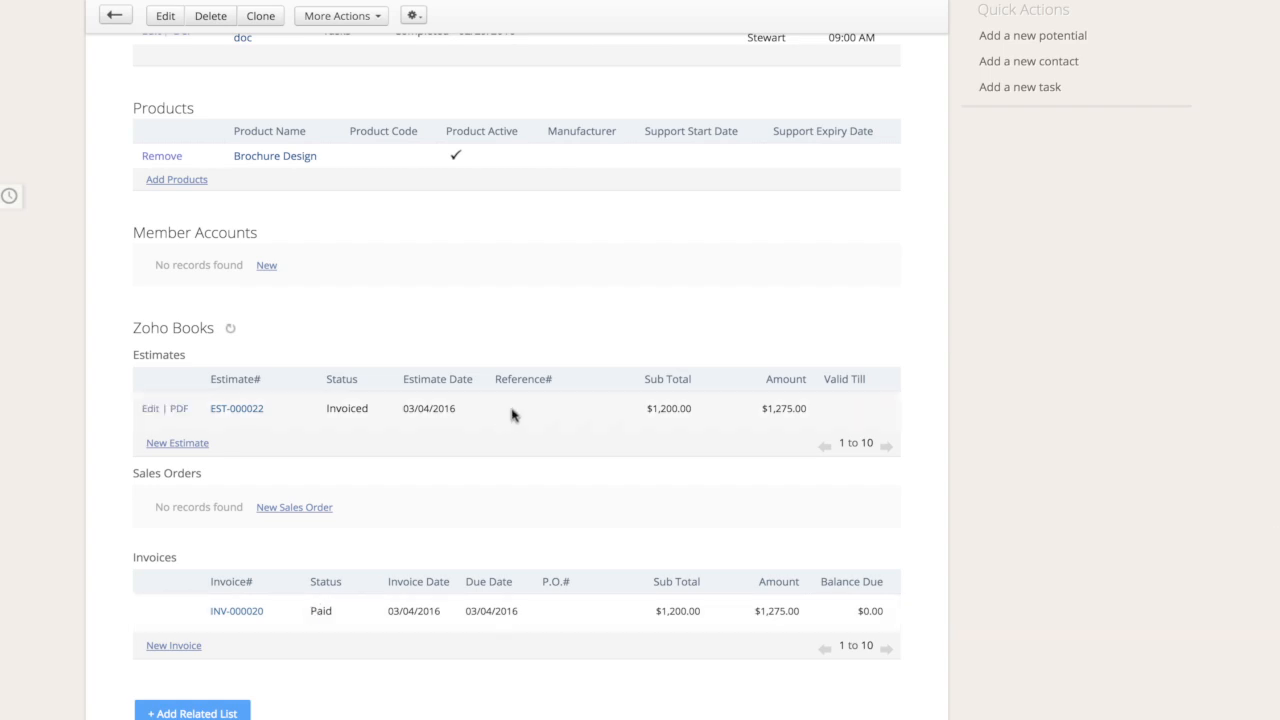
# Return to the top of the Majestic International account and expand its Receivables & Payables summary
pyautogui.scroll(5, 505, 418)
pyautogui.scroll(15, 511, 414)
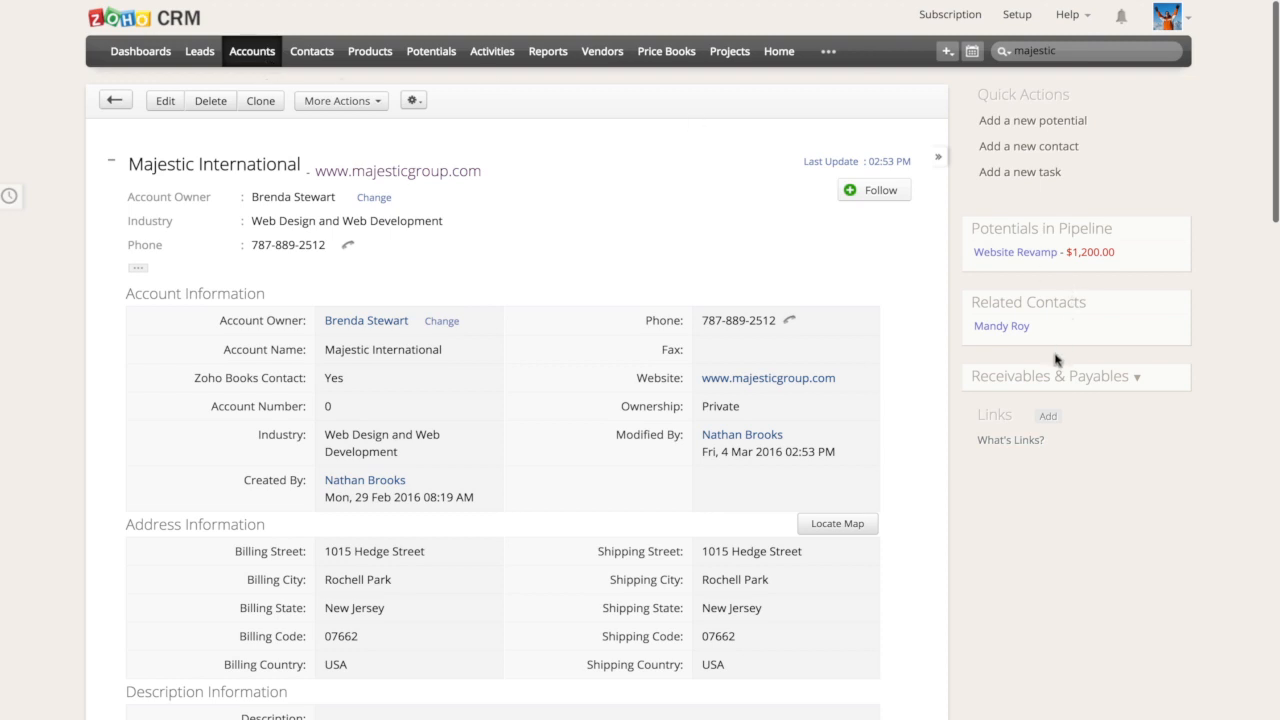
pyautogui.click(1114, 380)
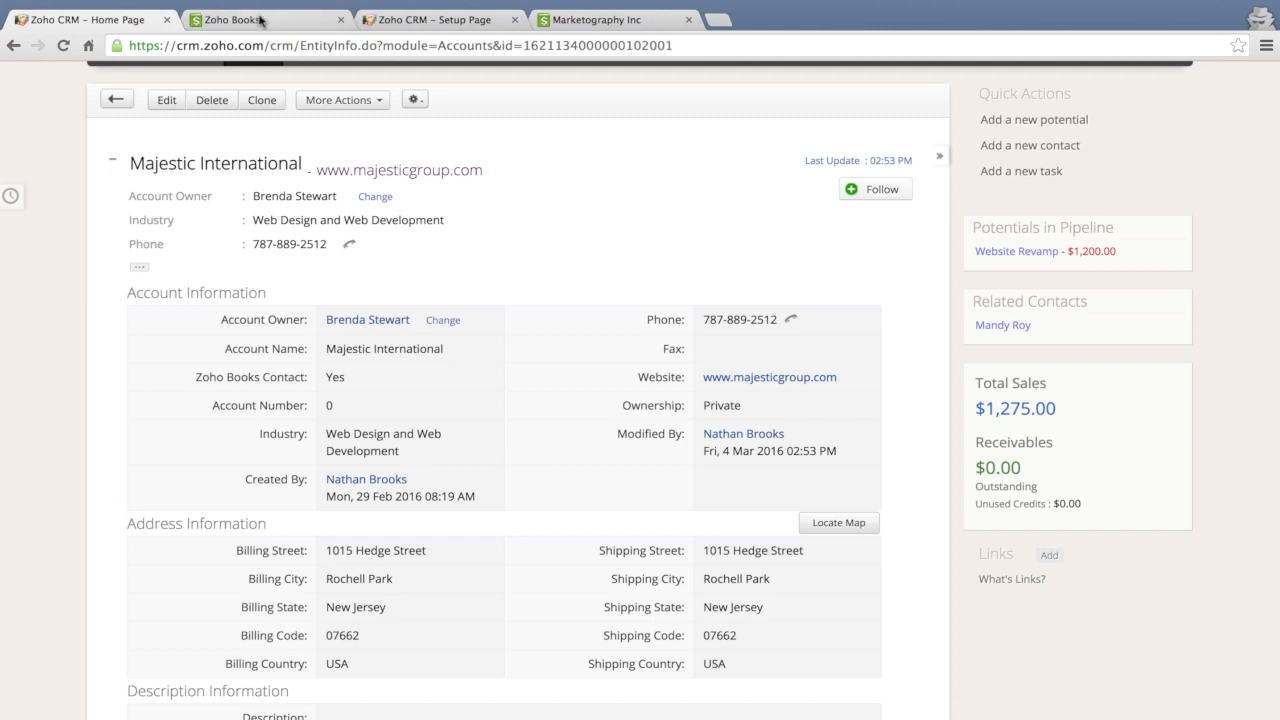
# Switch to Zoho Books, examine the sync modules in the Zoho CRM integration details, and return from settings to the invoices
pyautogui.click(258, 20)
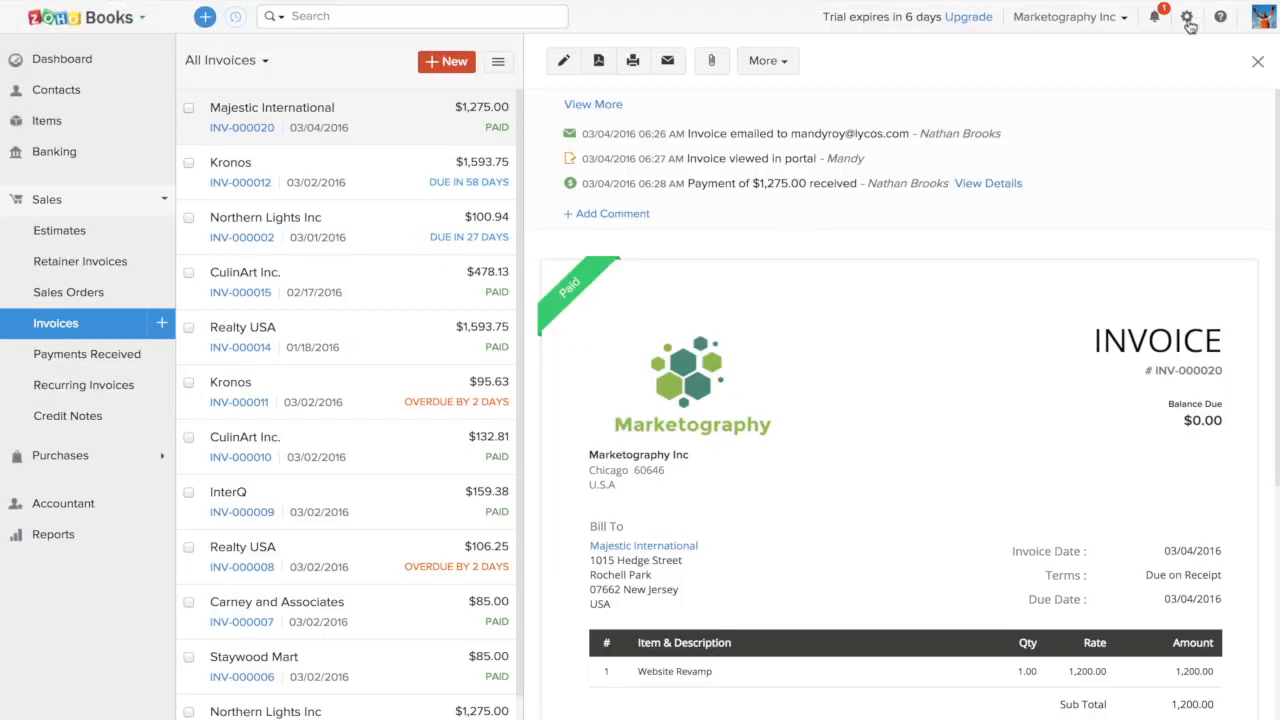
pyautogui.click(1187, 17)
pyautogui.click(1110, 140)
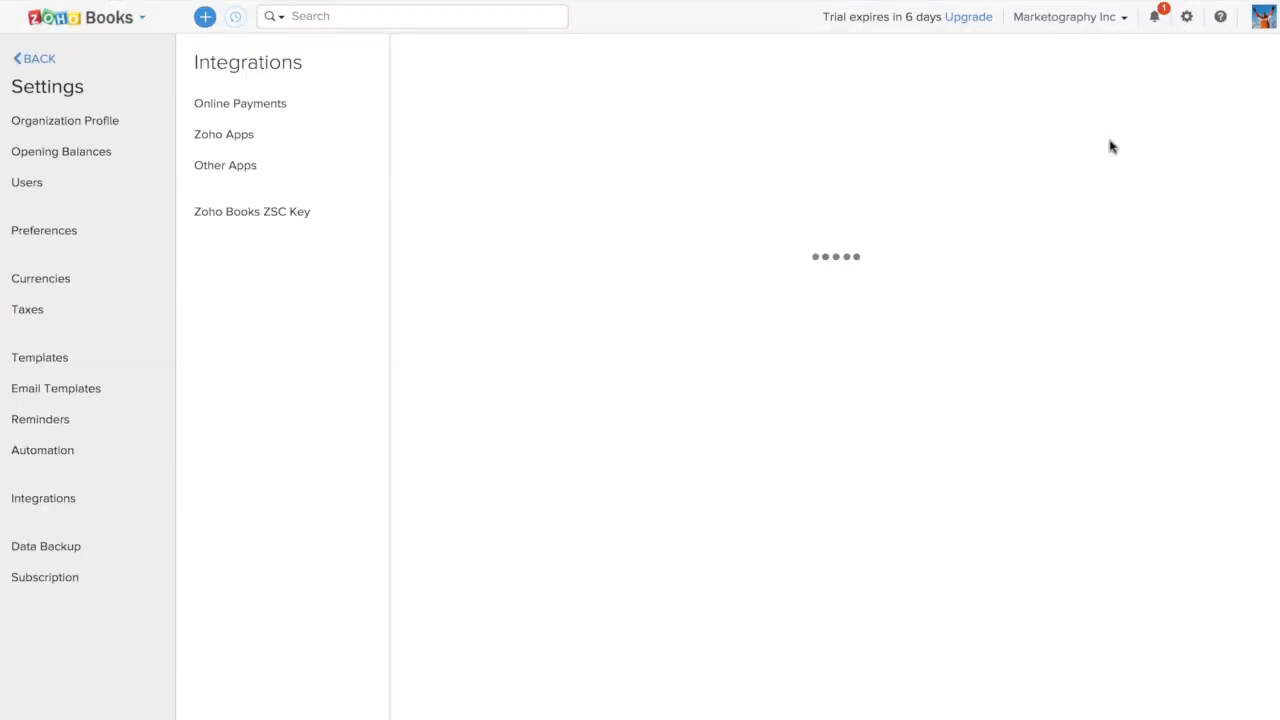
pyautogui.click(287, 139)
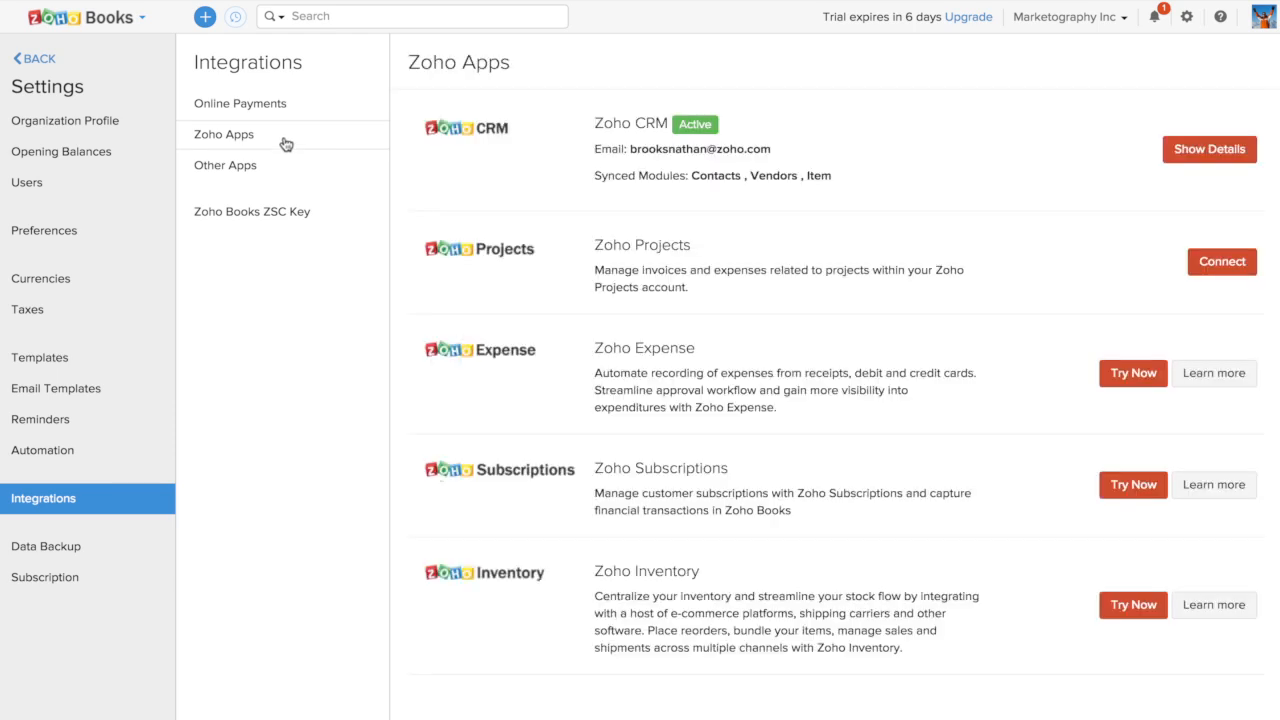
pyautogui.click(1206, 148)
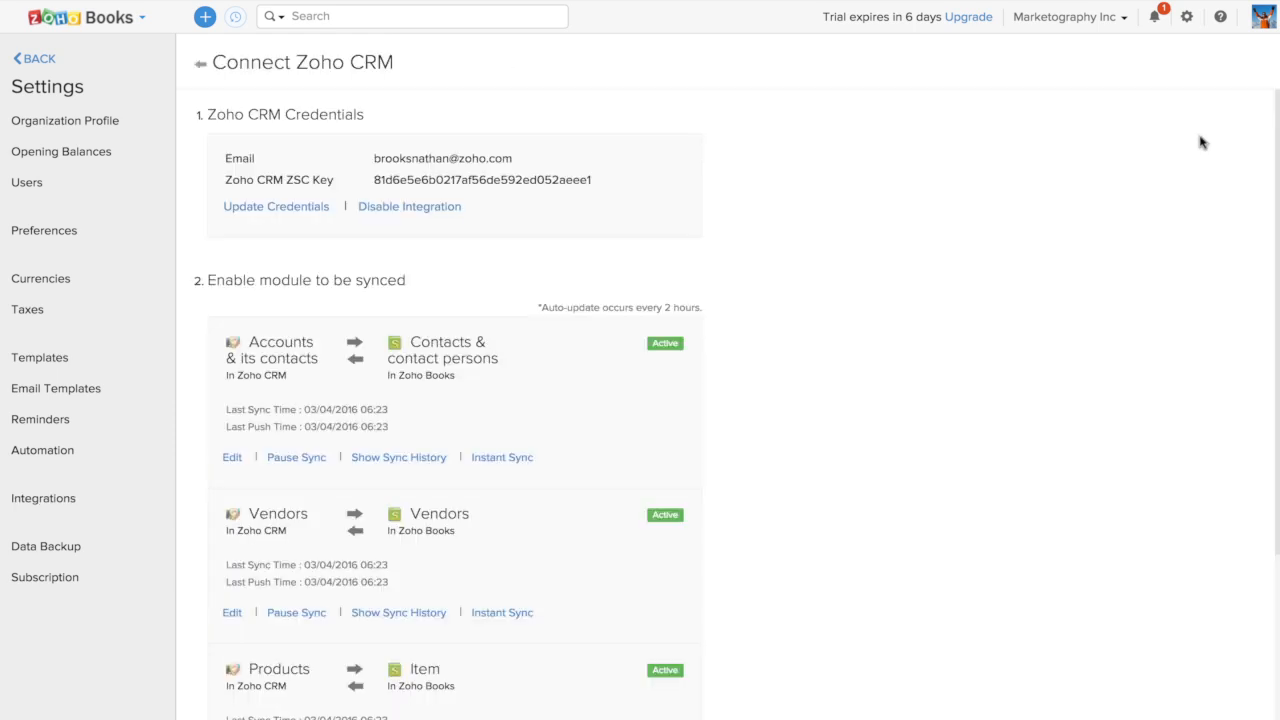
pyautogui.scroll(-2, 845, 506)
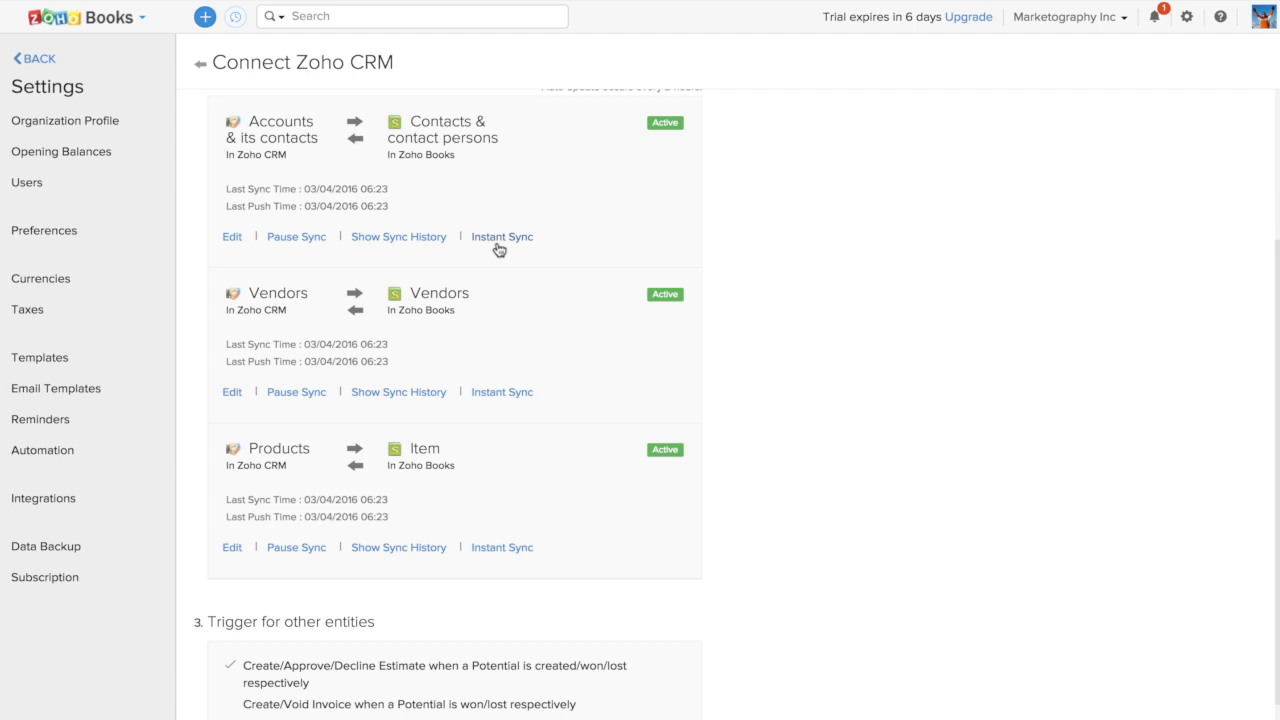
pyautogui.click(32, 60)
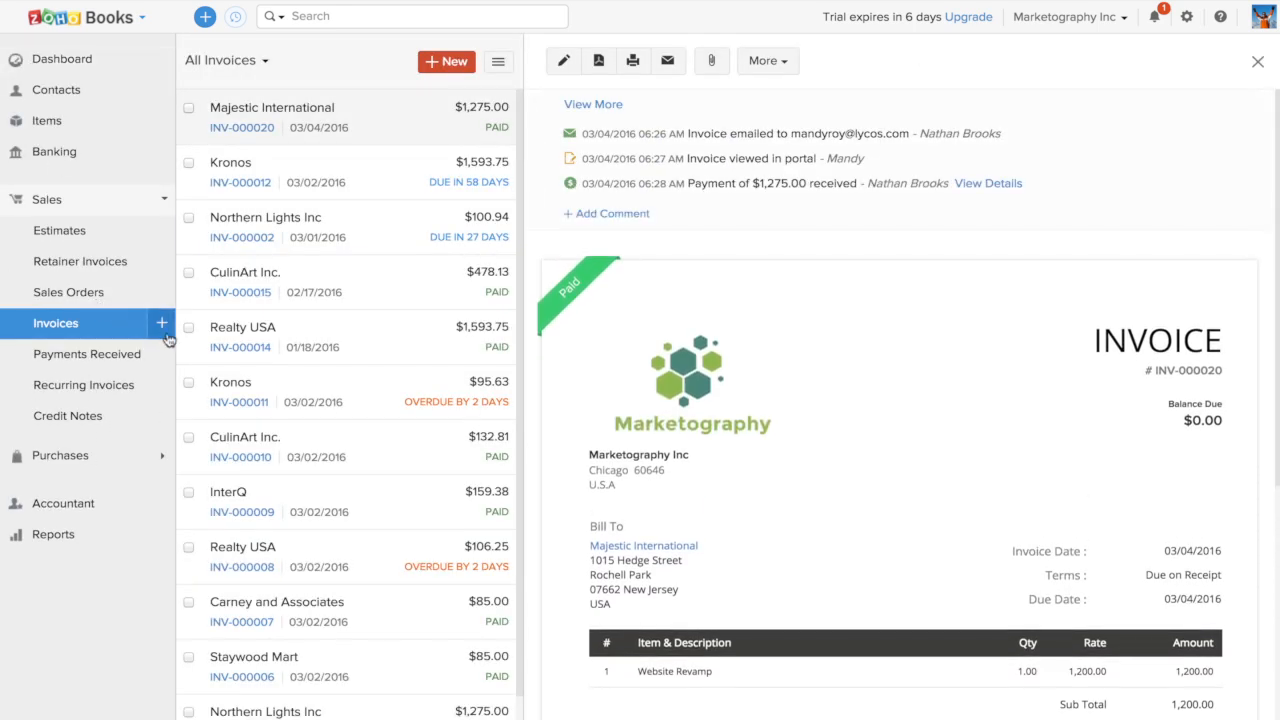
# Start a new invoice and search its customer list for the customer's first name
pyautogui.click(162, 323)
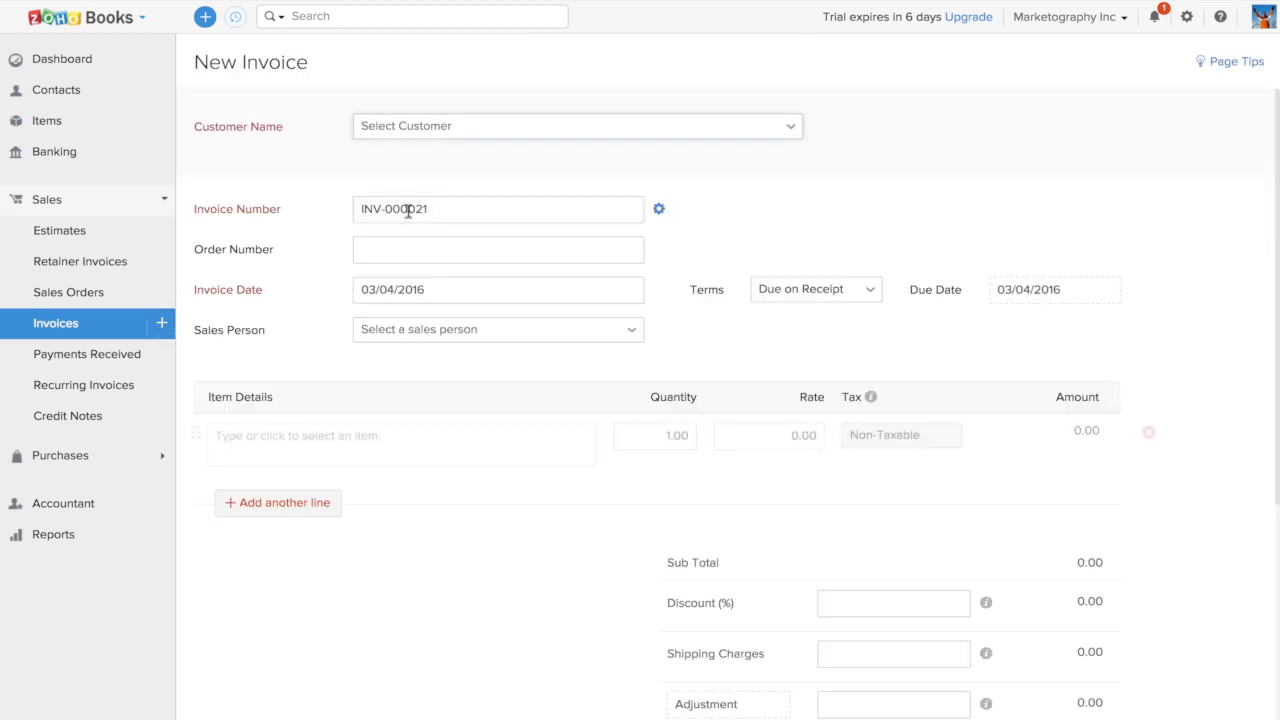
pyautogui.click(397, 137)
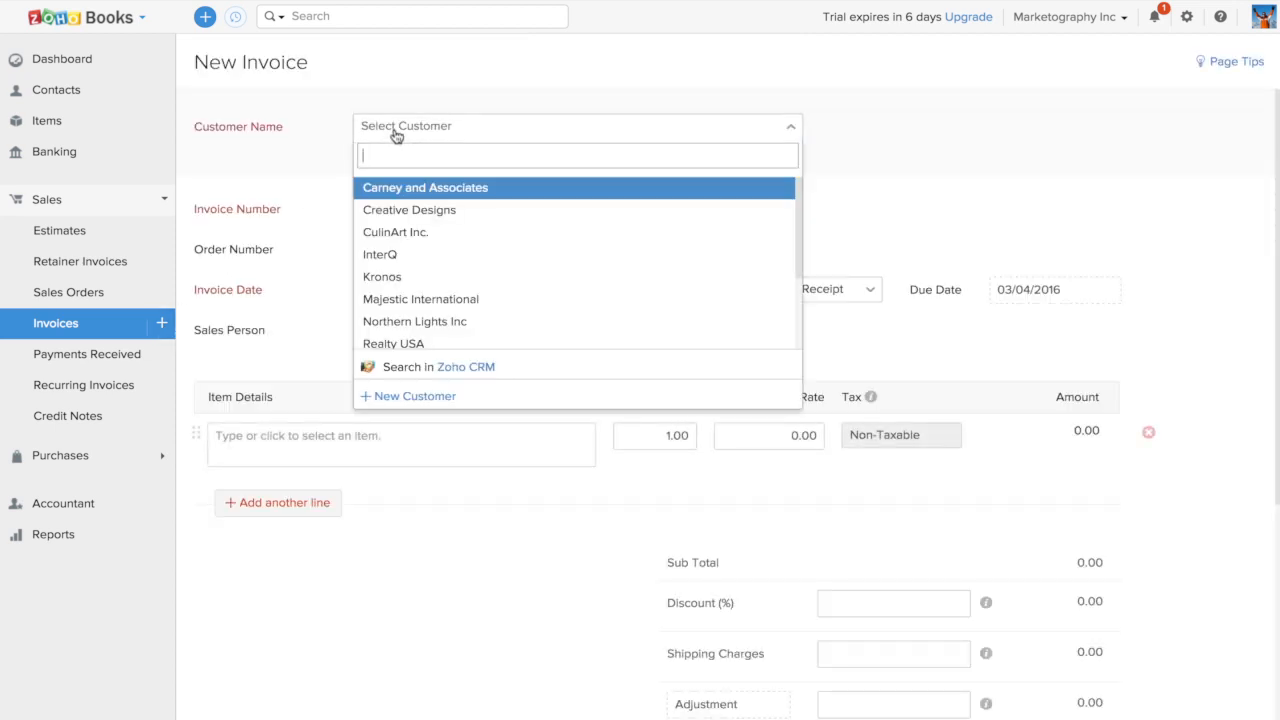
pyautogui.write('Reshma')
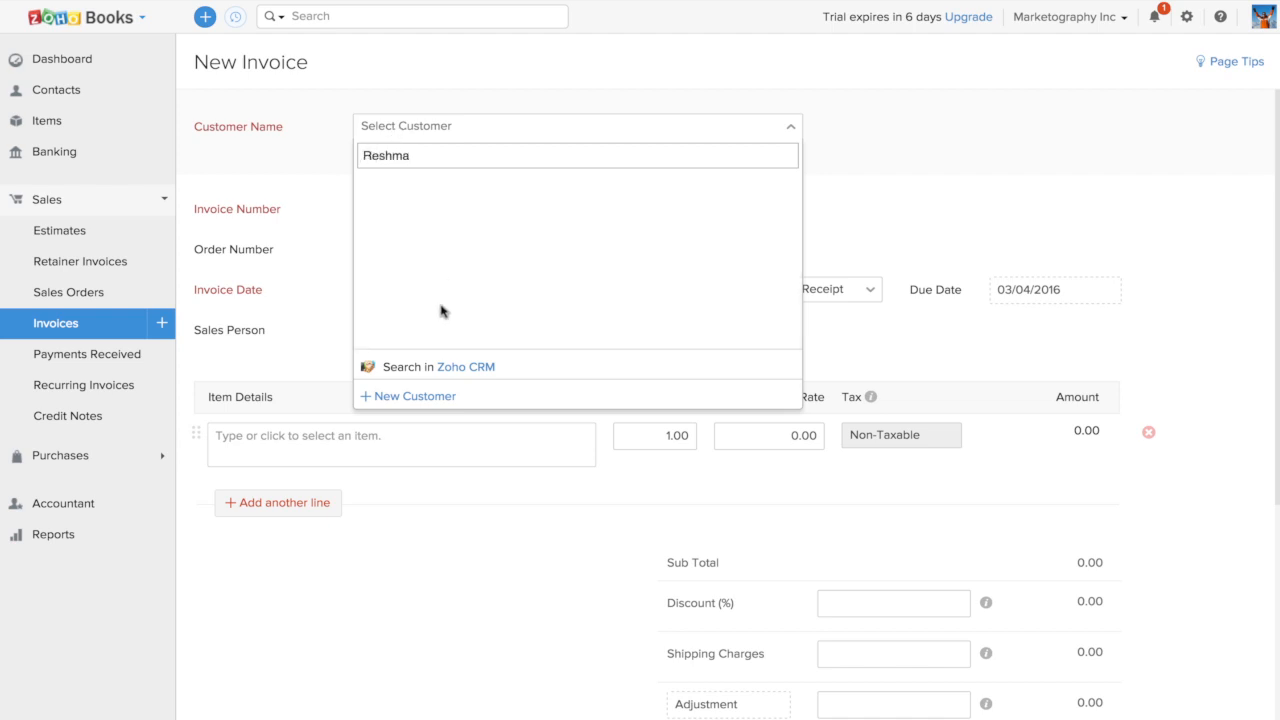
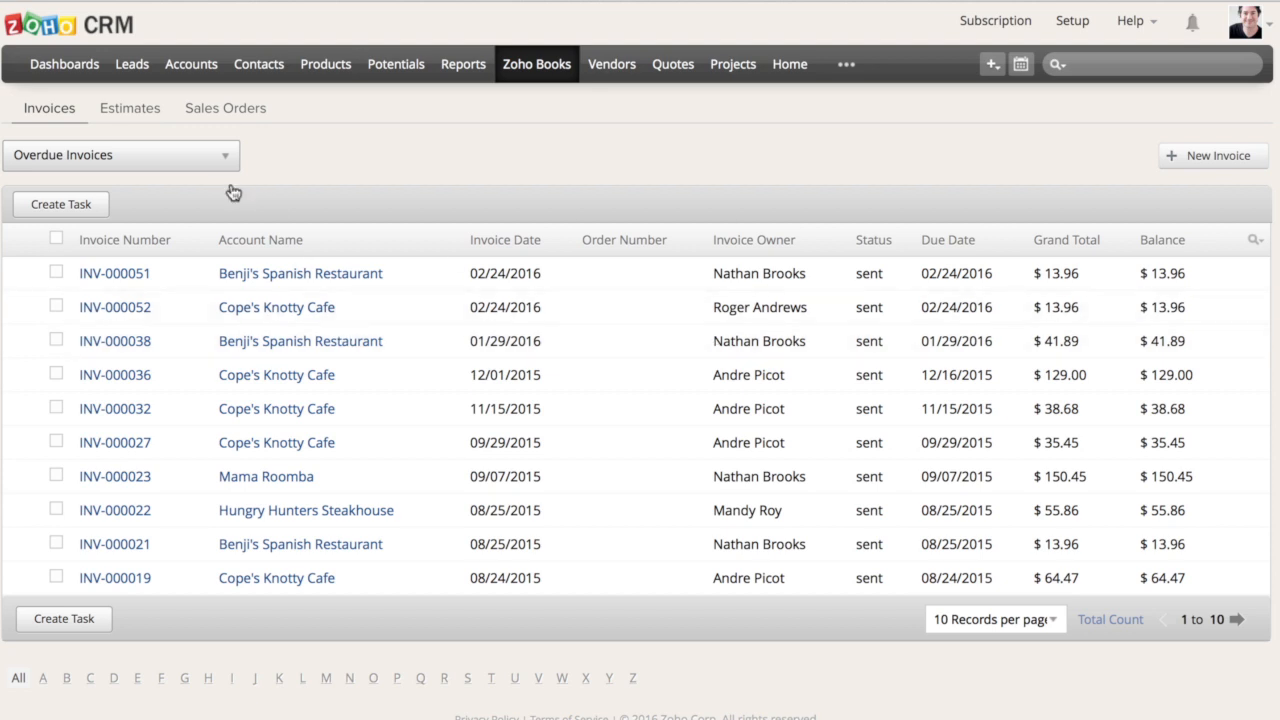
# Filter the Zoho Books invoices in CRM to Overdue Invoices and open the 02/24/2016 invoice for Benji's Spanish Restaurant
pyautogui.click(180, 158)
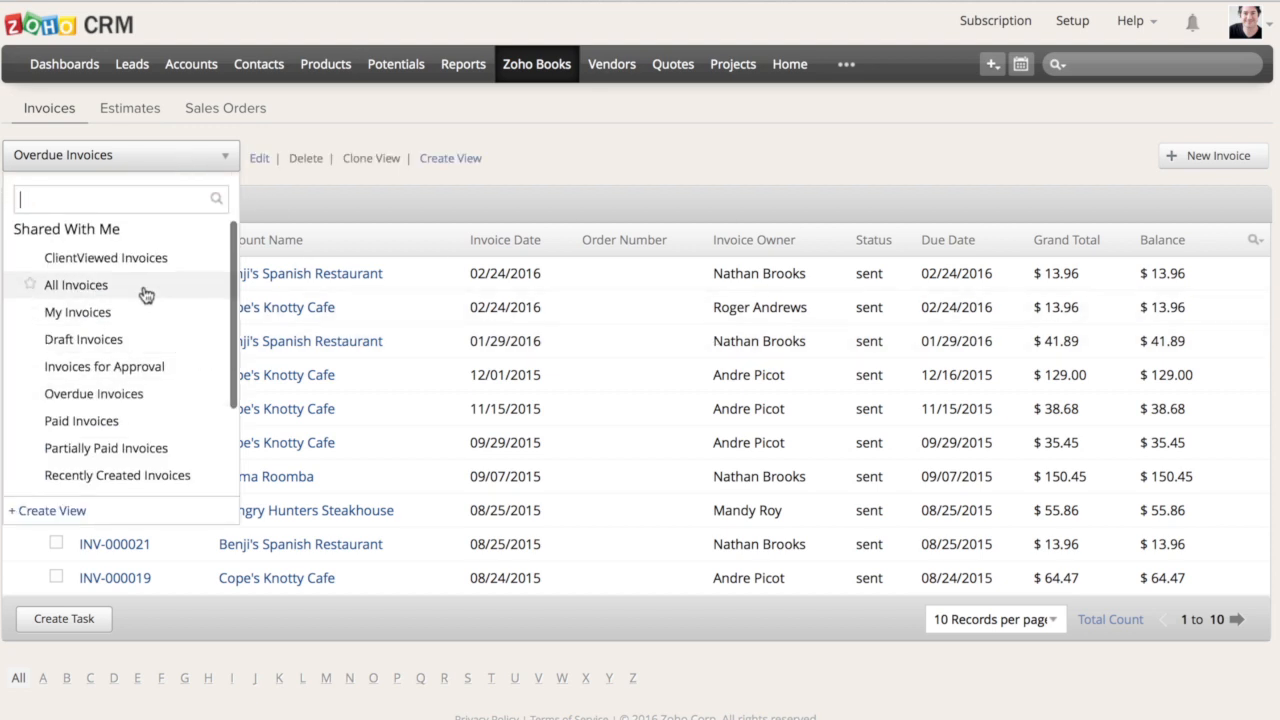
pyautogui.click(152, 390)
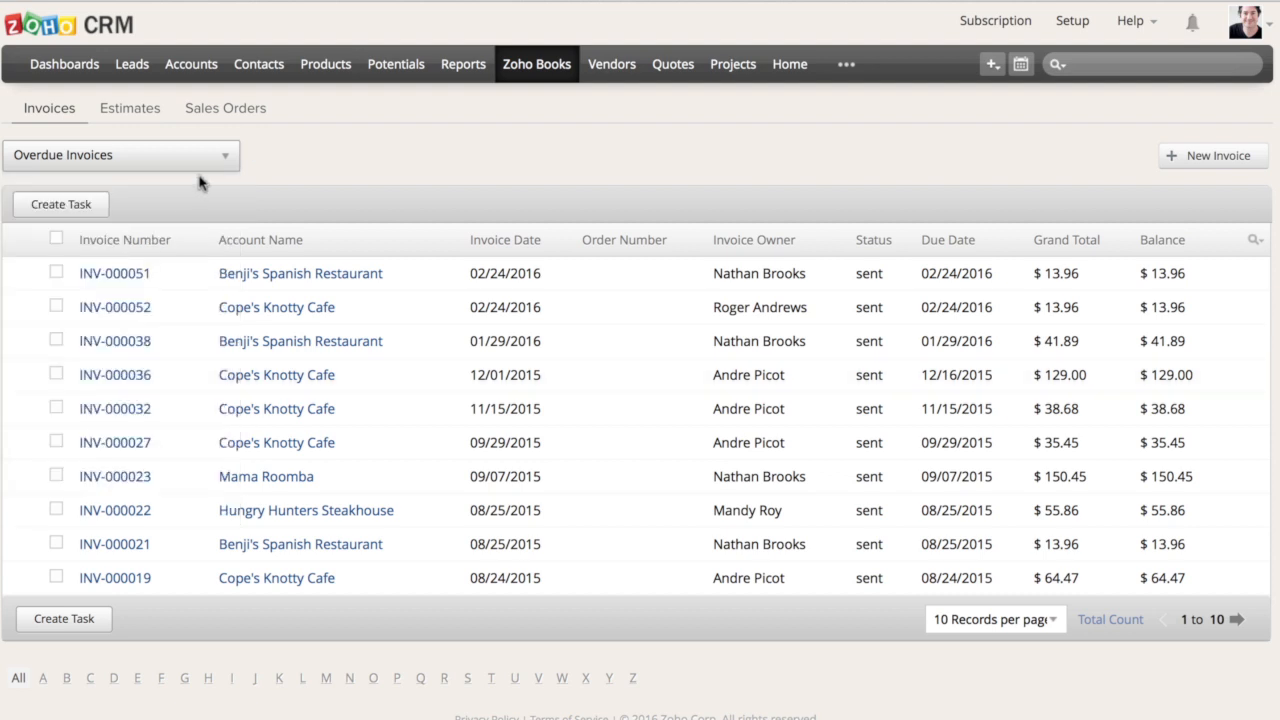
pyautogui.moveTo(158, 163)
pyautogui.click(195, 279)
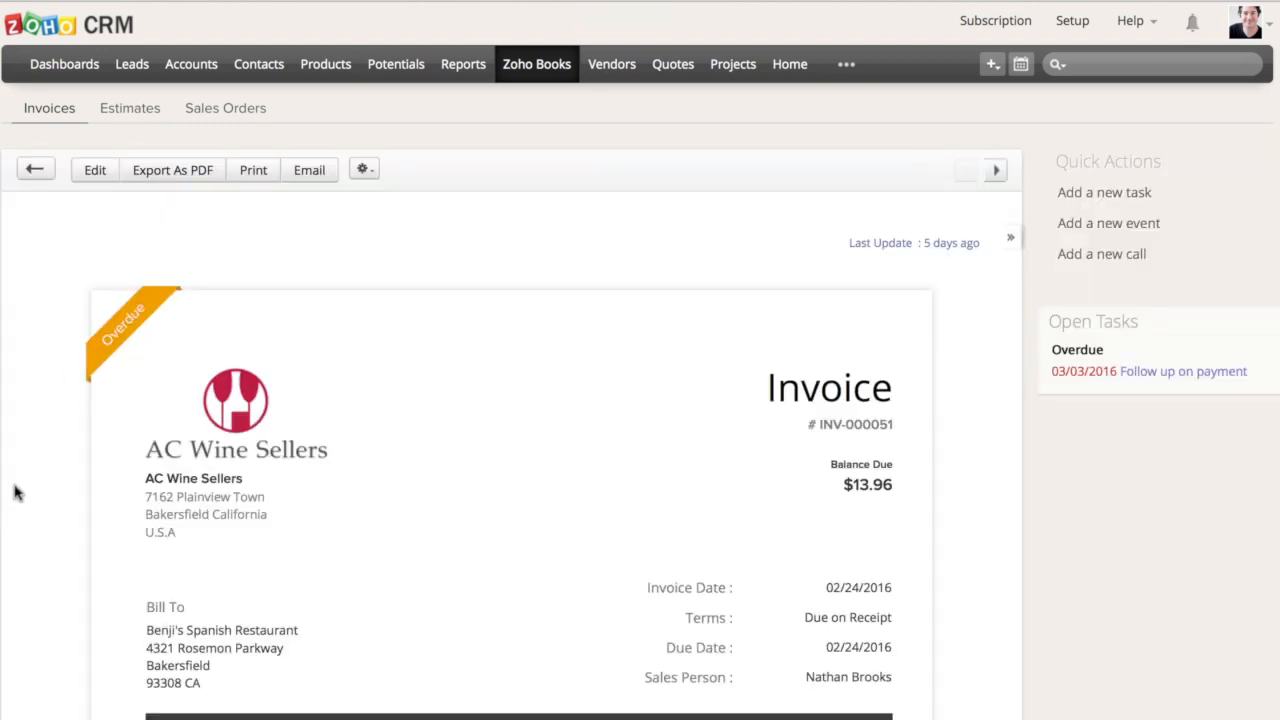
# Review the invoice's attachments and activities, and save the note "Payment will be made in two days." on it
pyautogui.scroll(-12, 15, 492)
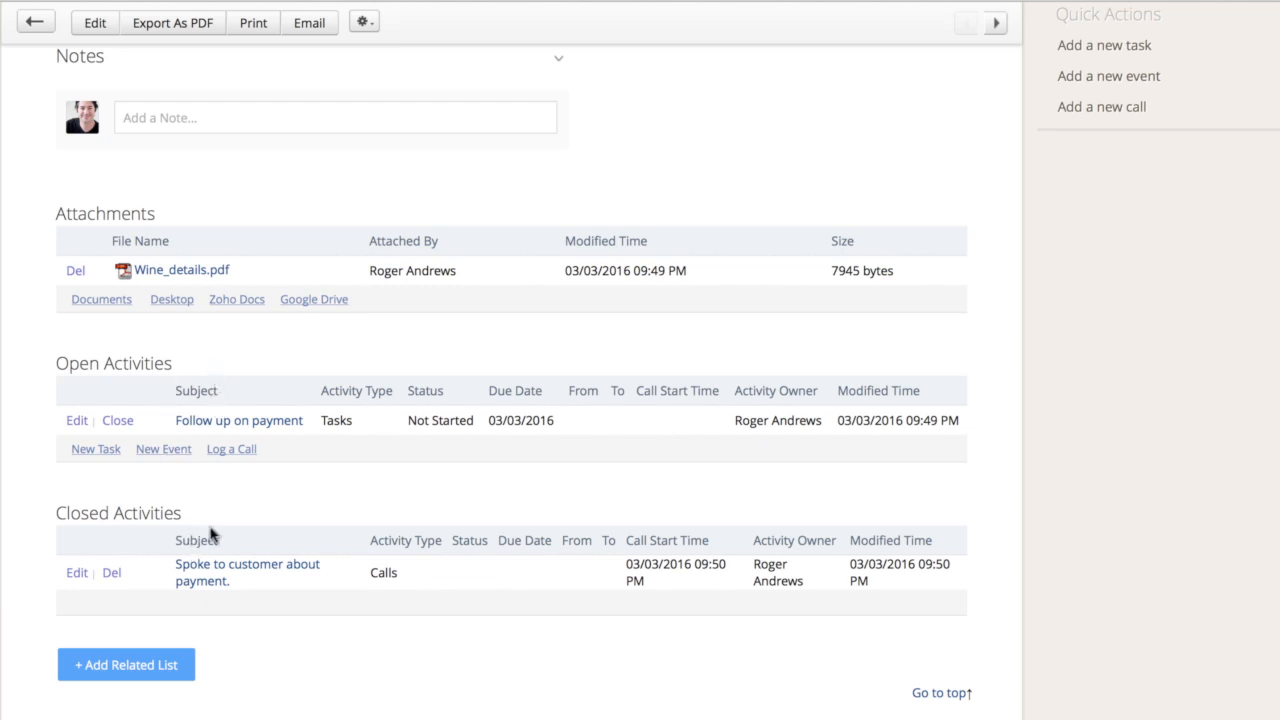
pyautogui.scroll(1, 297, 528)
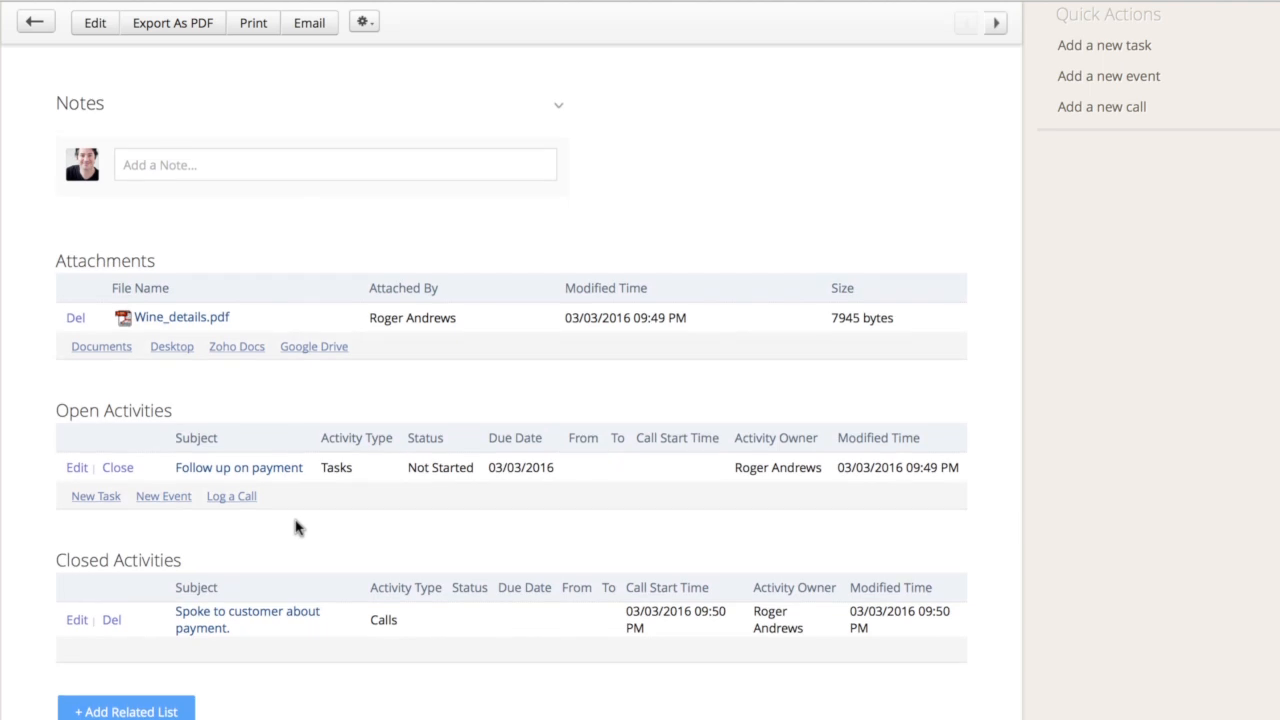
pyautogui.scroll(2, 297, 528)
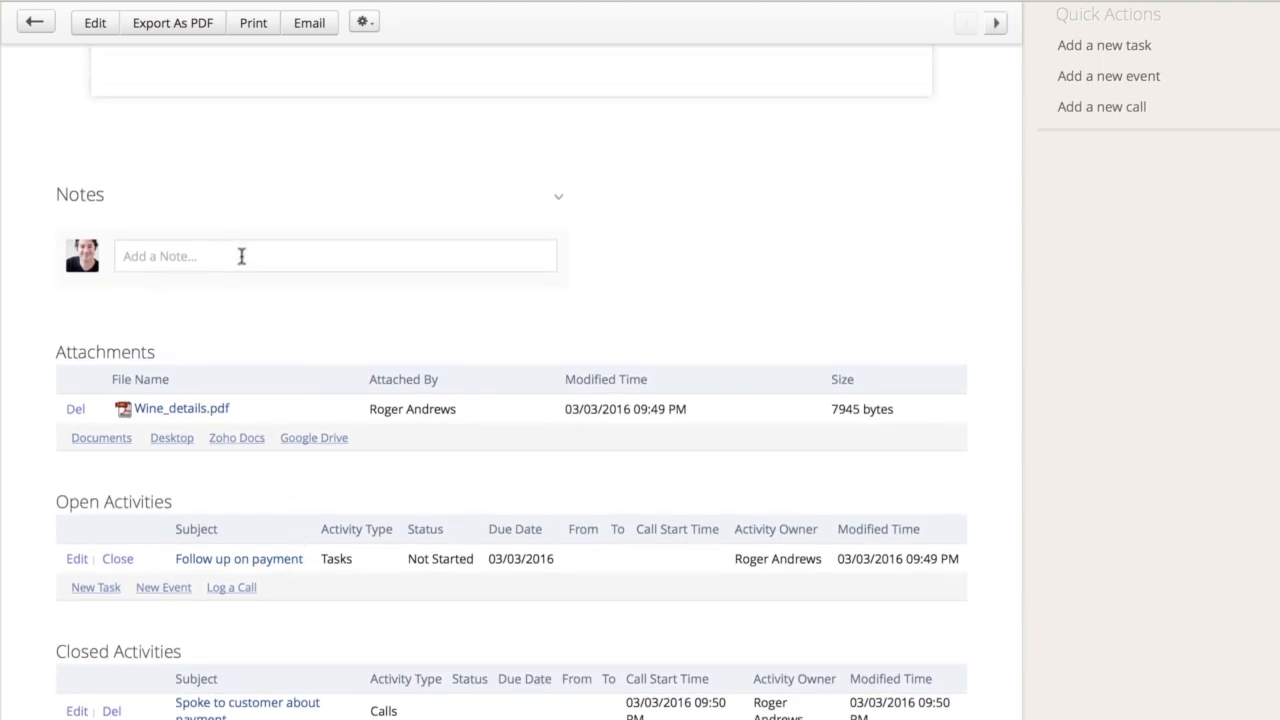
pyautogui.click(241, 256)
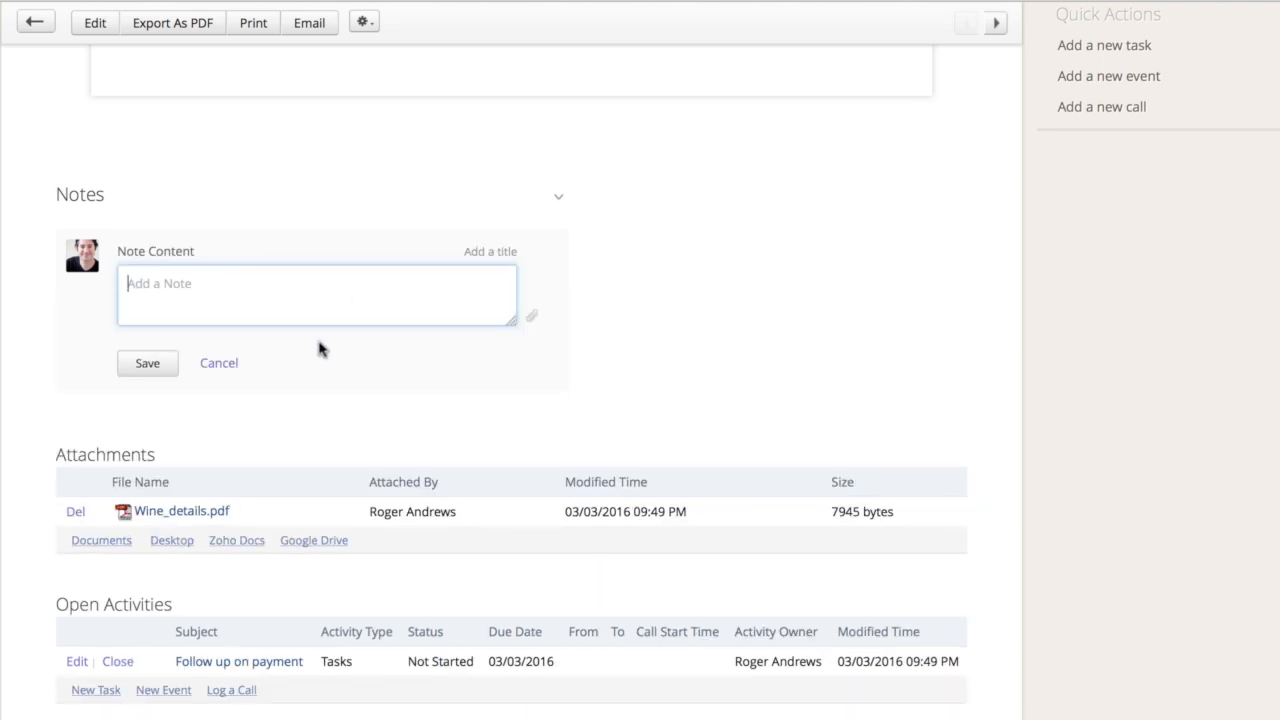
pyautogui.write('Payment will be made in two days.')
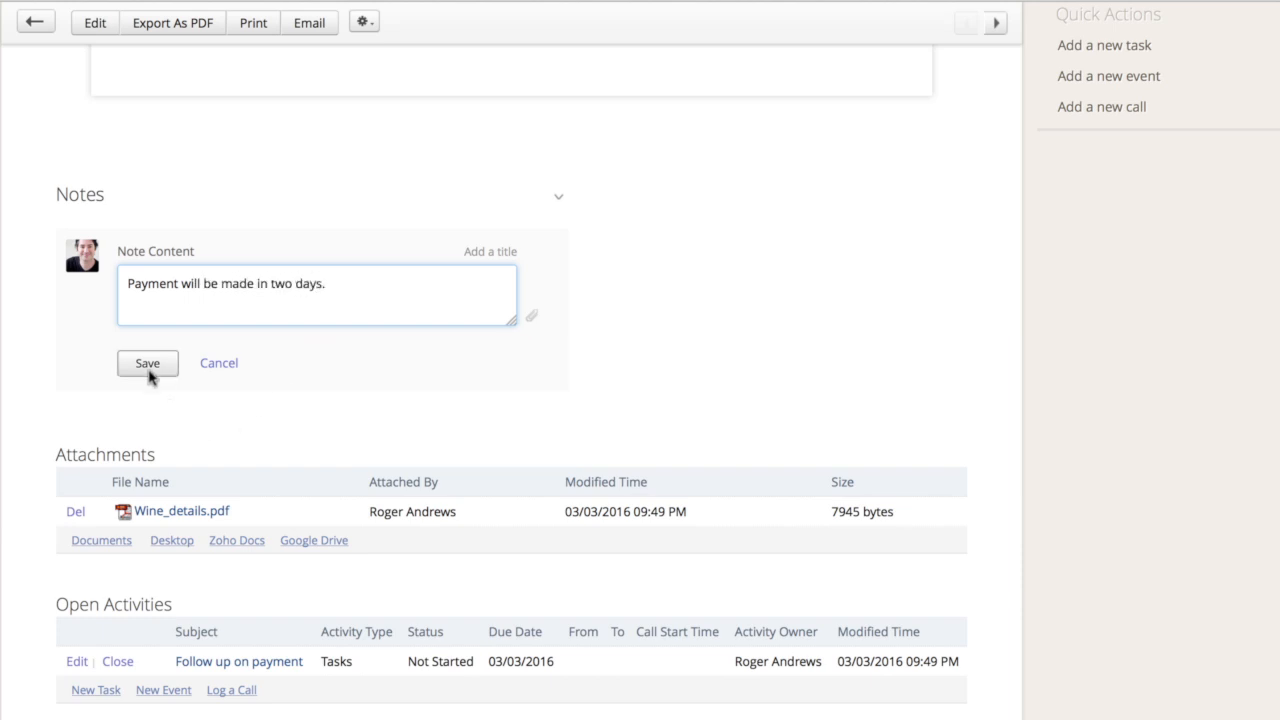
pyautogui.click(148, 364)
pyautogui.scroll(12, 594, 374)
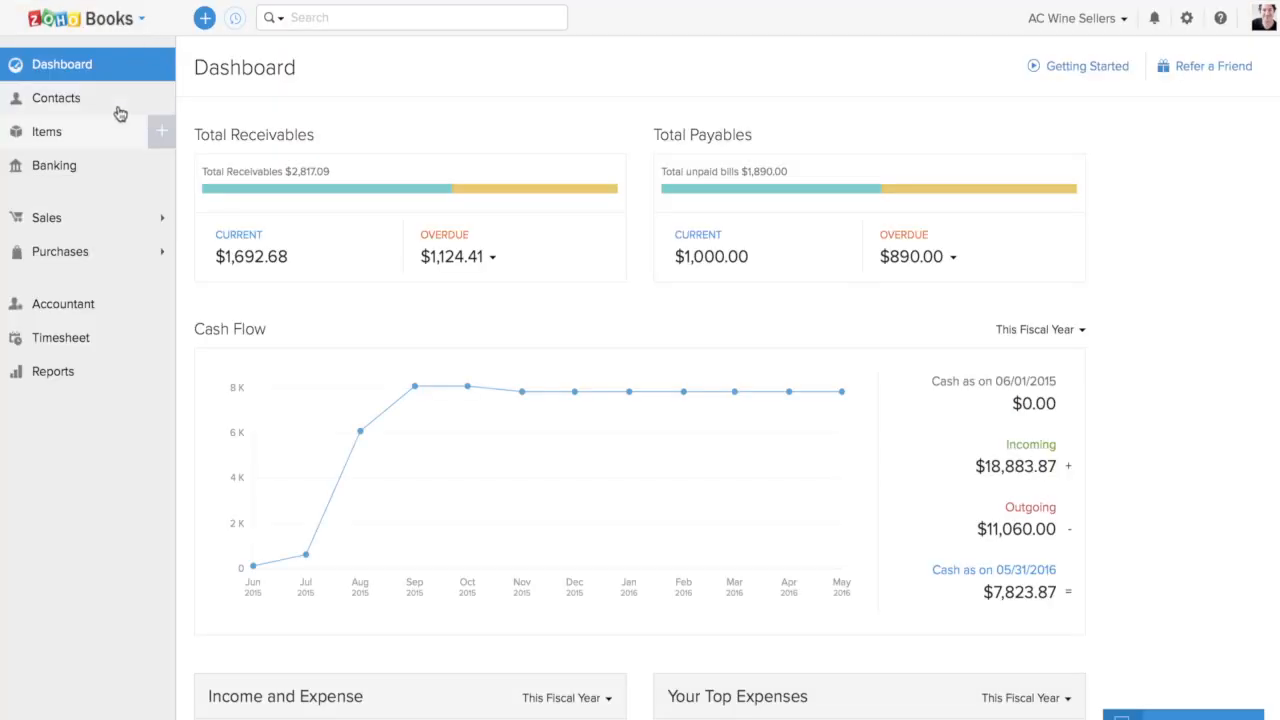
# Switch to Zoho Books, open the 02/24/2016 invoice for Benji's Spanish Restaurant, check its CRM details for the note, and close them
pyautogui.click(88, 230)
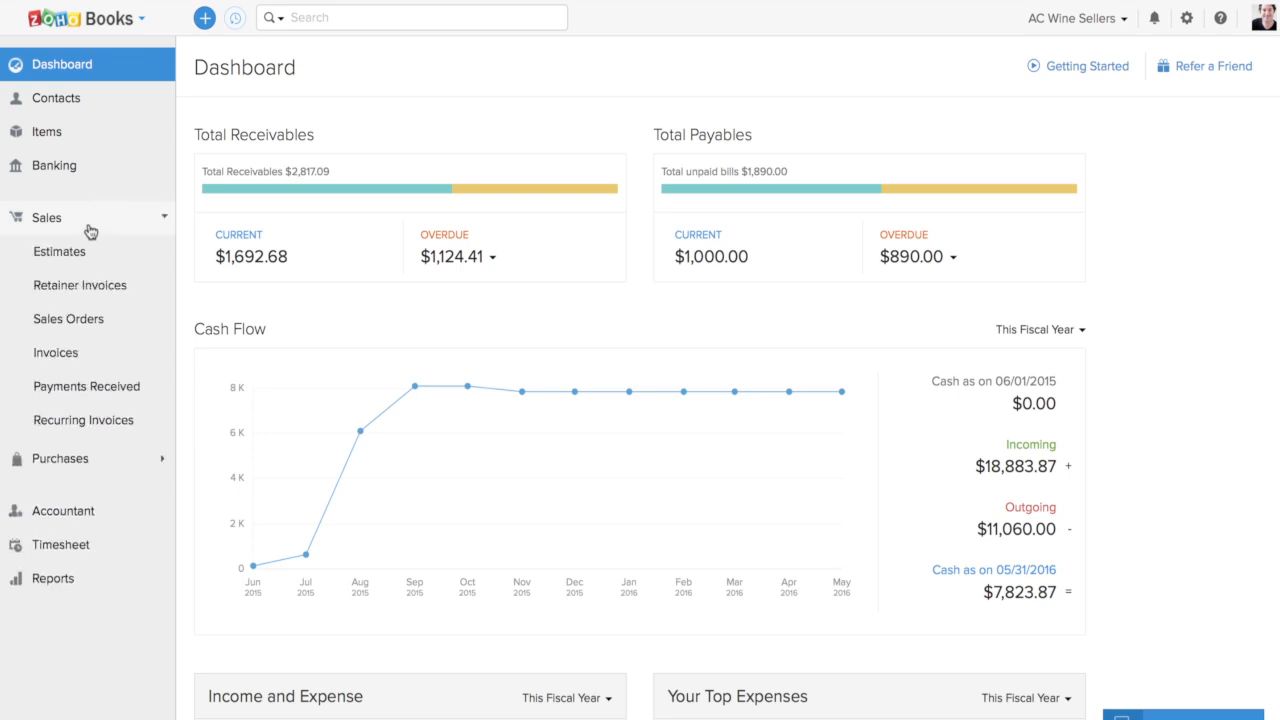
pyautogui.click(72, 360)
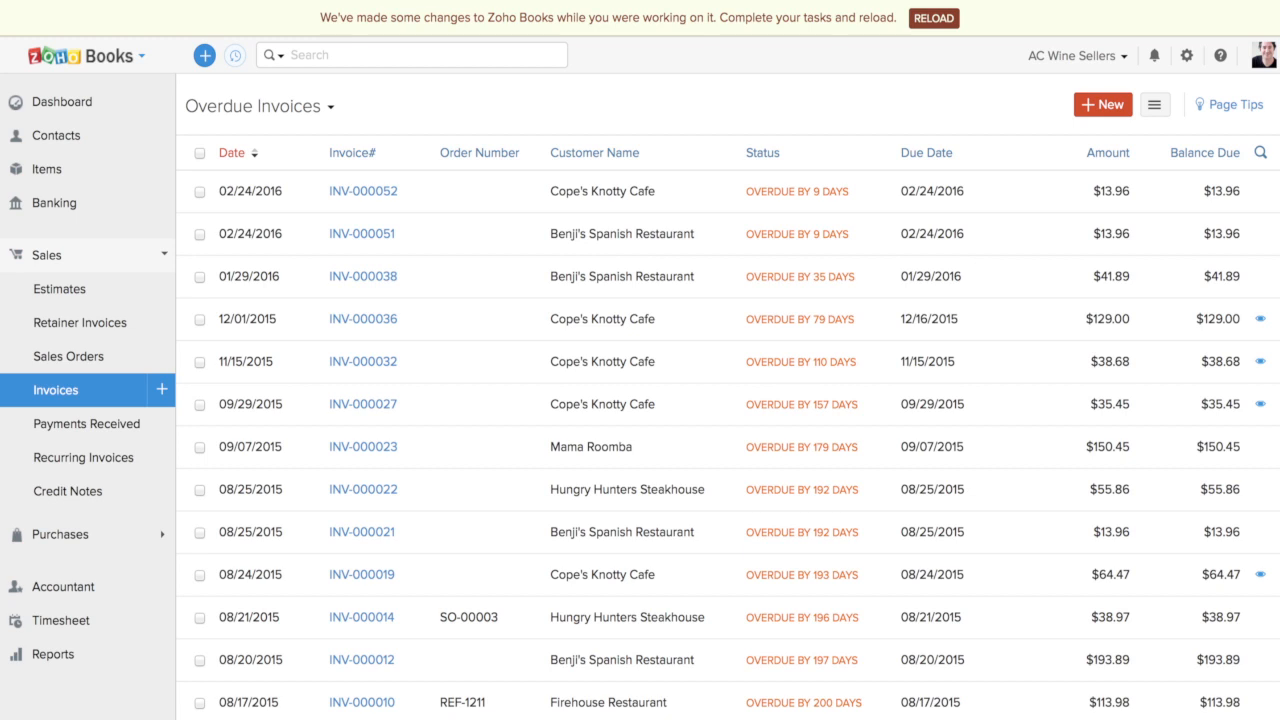
pyautogui.click(413, 246)
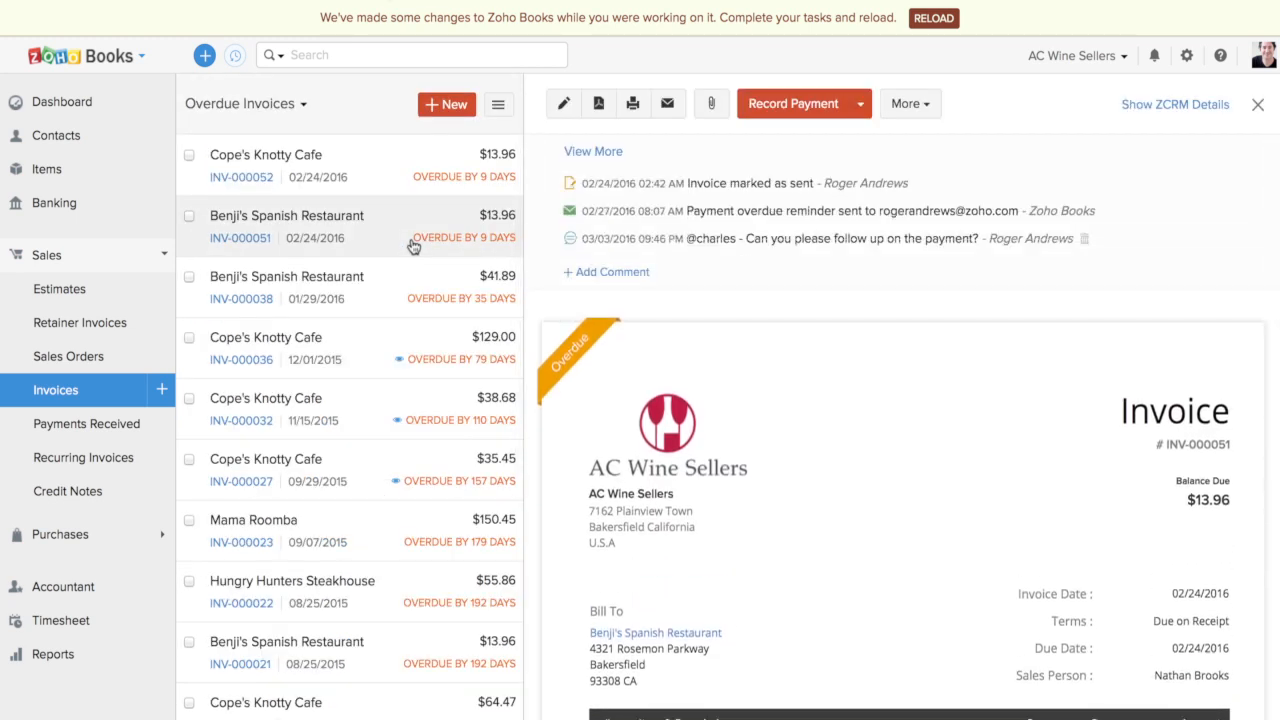
pyautogui.click(1162, 105)
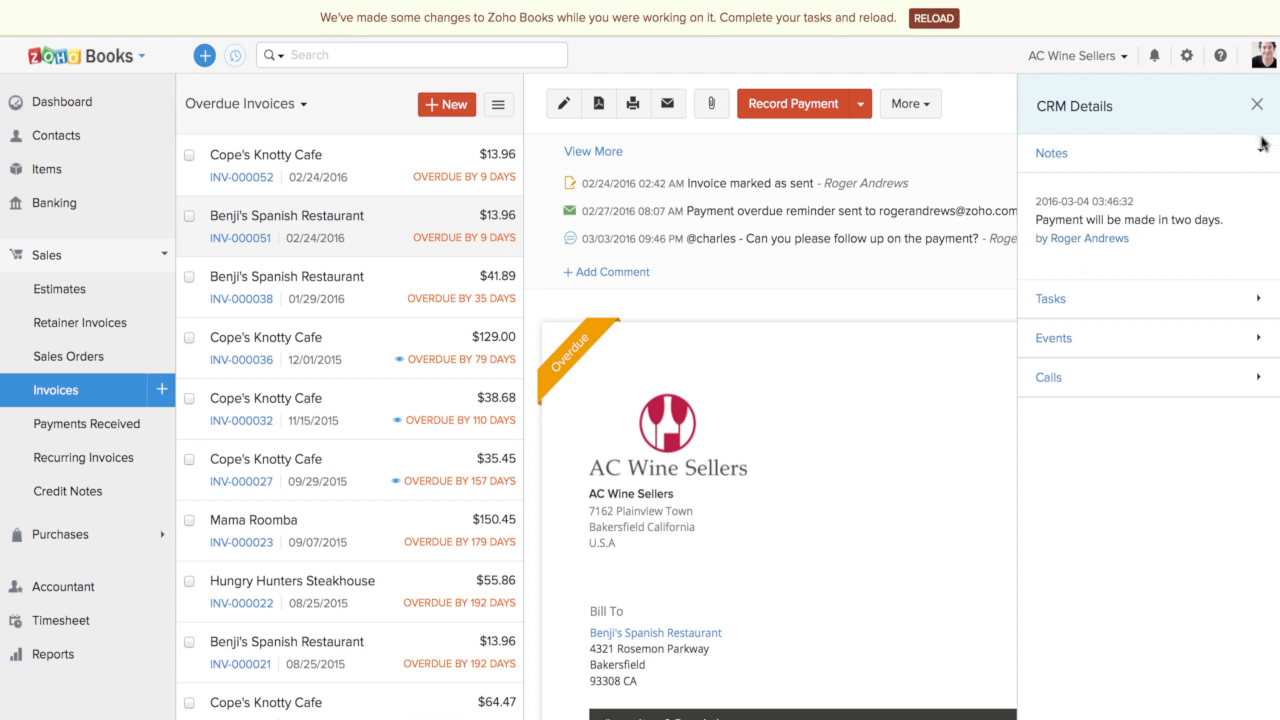
pyautogui.click(1257, 105)
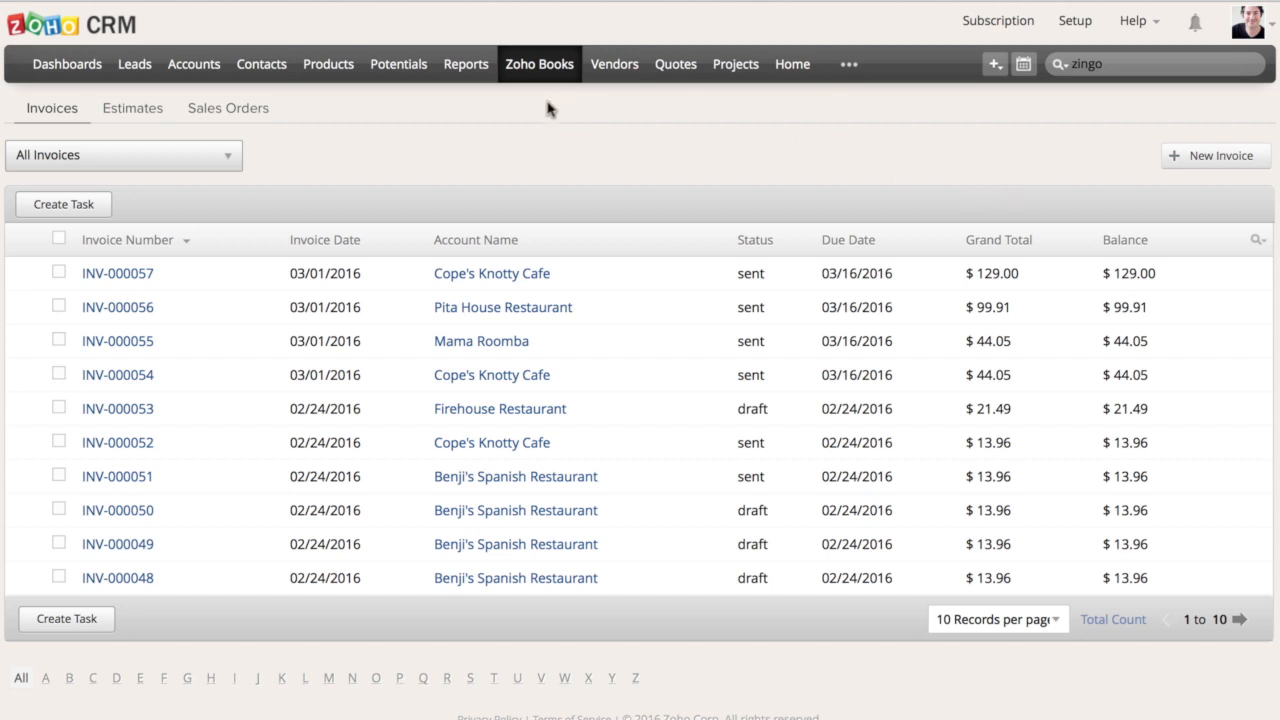
# Switch to Zoho CRM, search for zingo, open the Zingo's Cafe account, and look over its account and address information
pyautogui.click(1071, 65)
pyautogui.press('Return')
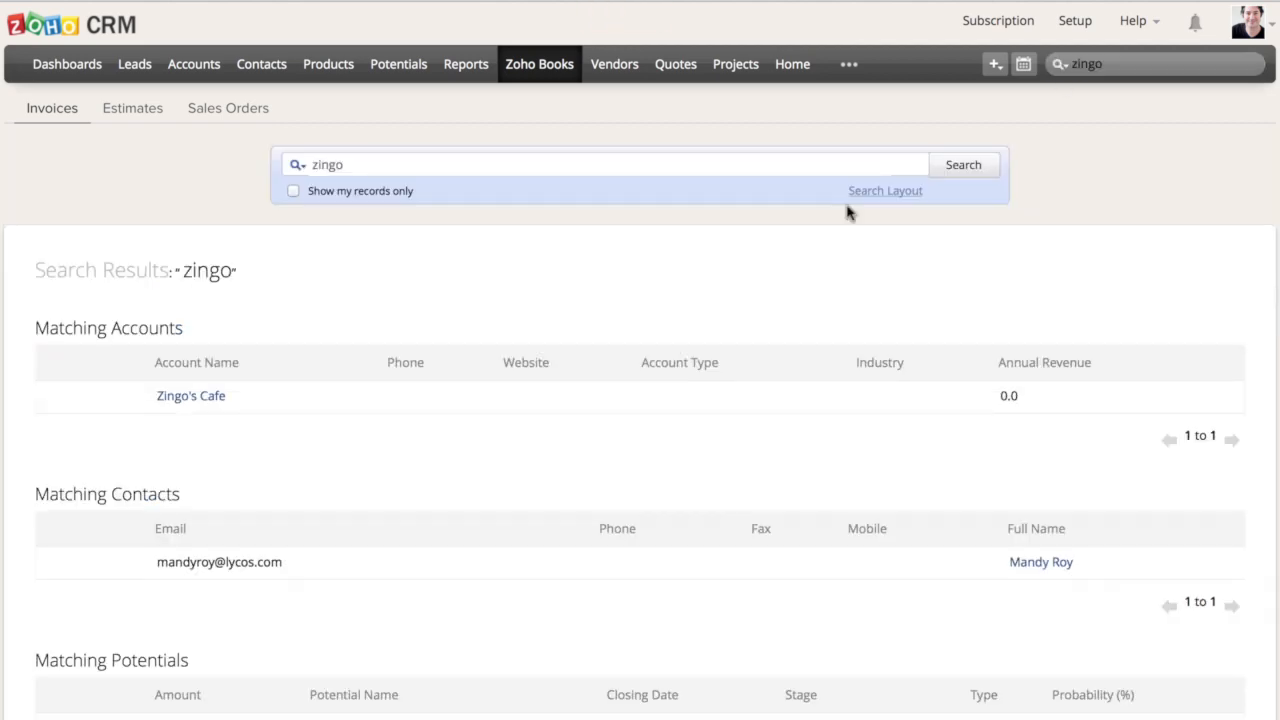
pyautogui.click(191, 397)
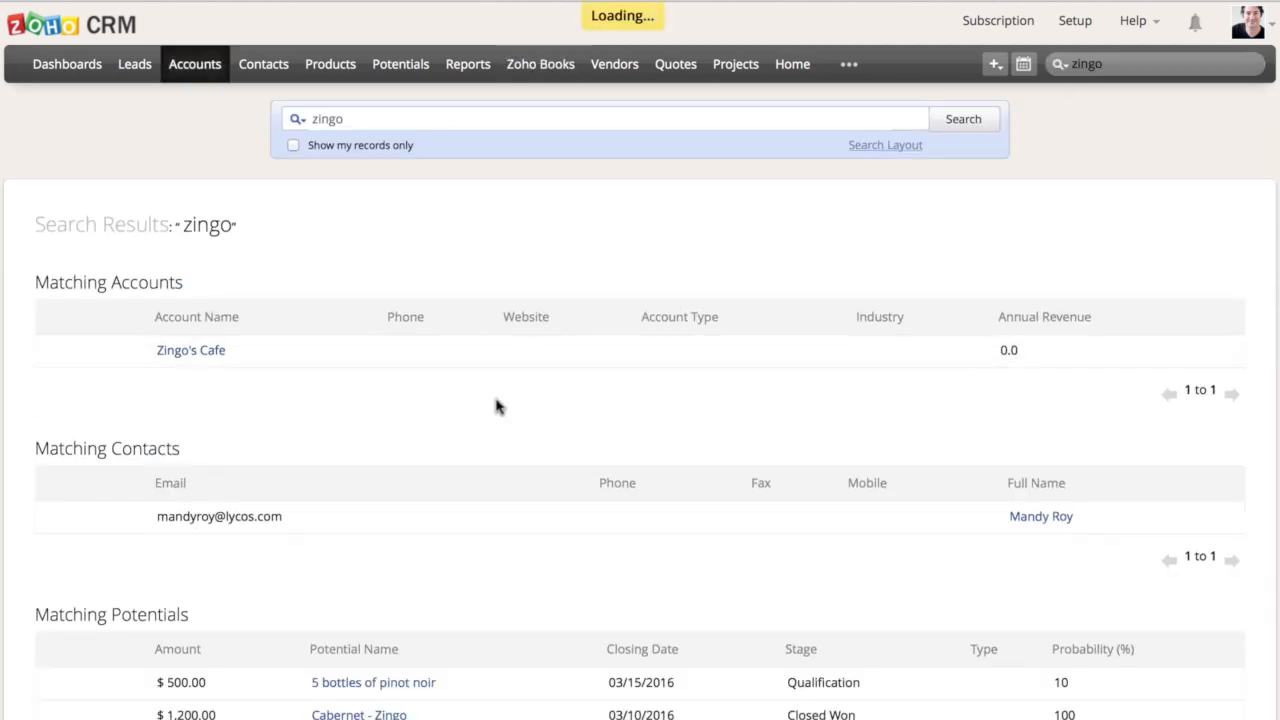
pyautogui.scroll(-5, 466, 523)
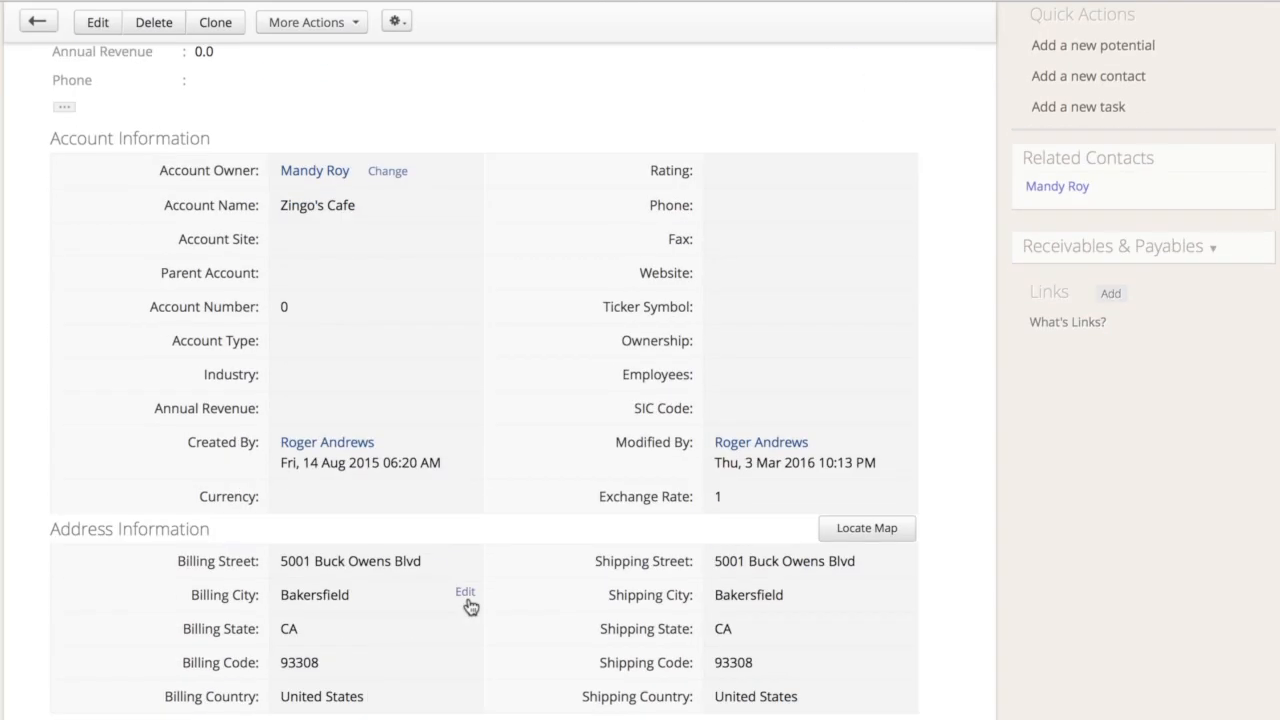
pyautogui.scroll(5, 469, 605)
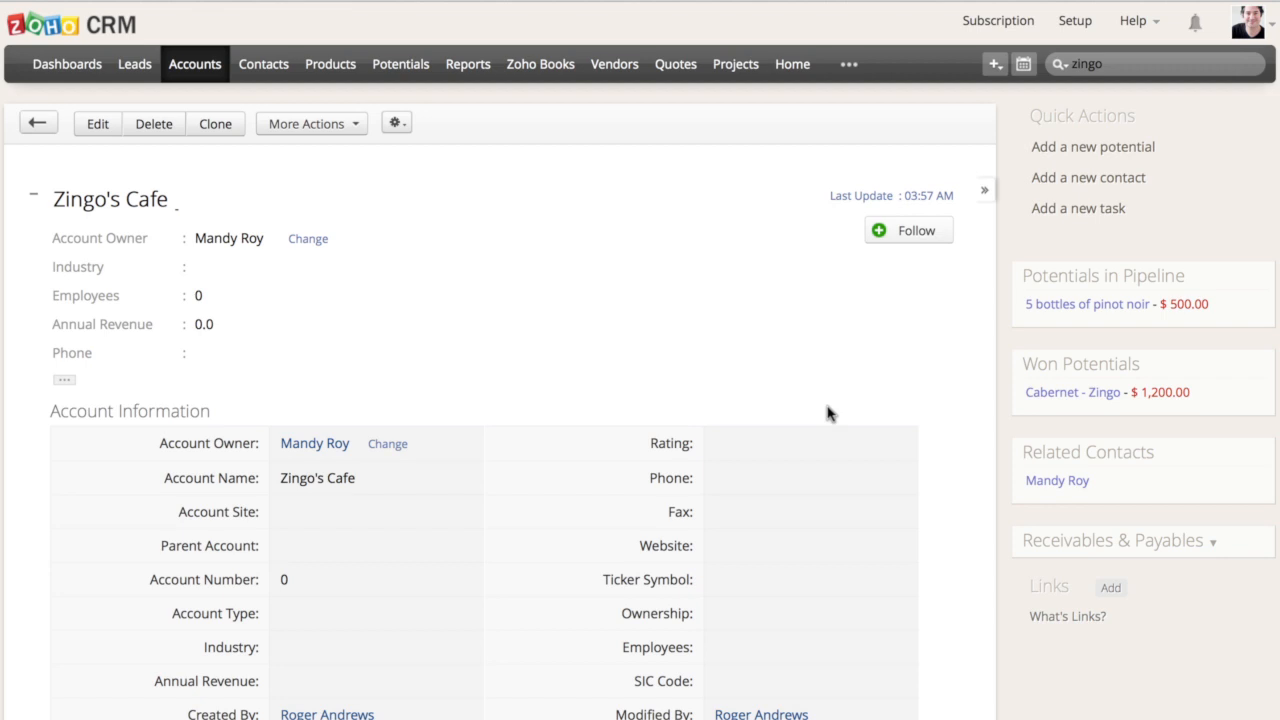
# Start a new potential for Zingo's Cafe with an amount of 1000 and the name 5 bottles of pinot noir
pyautogui.click(1046, 148)
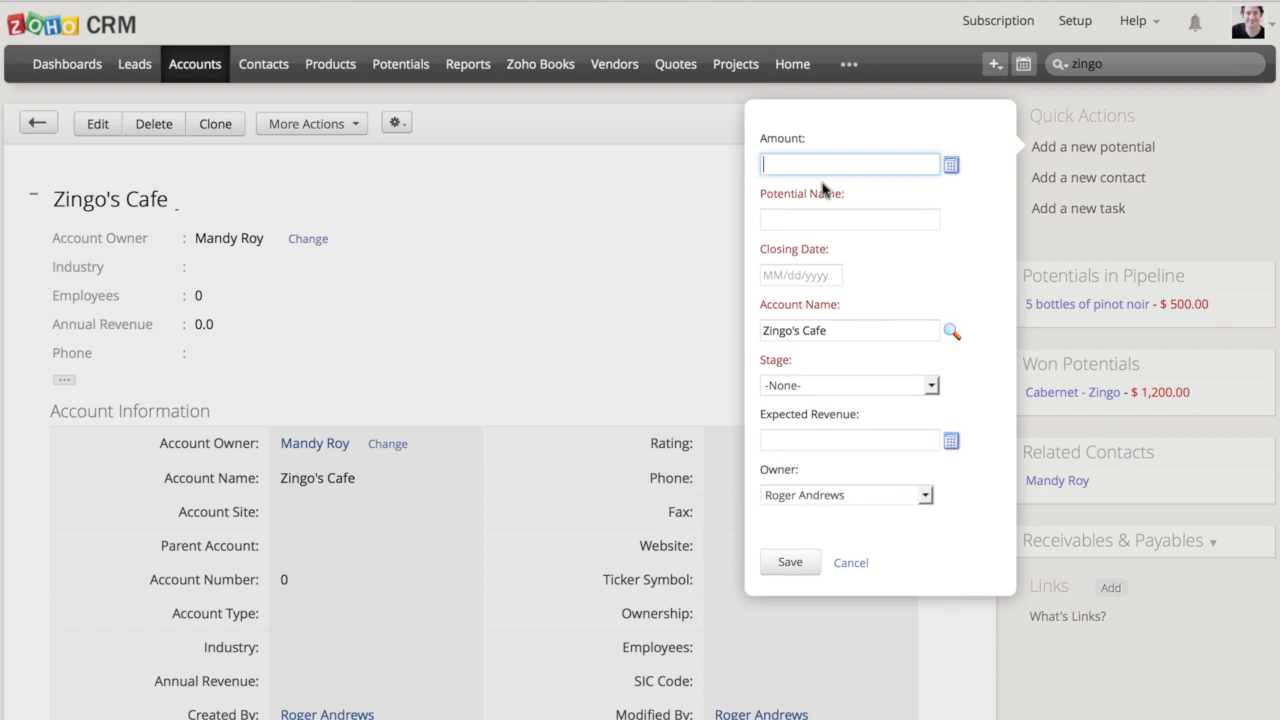
pyautogui.write('1000')
pyautogui.click(855, 219)
pyautogui.write('5 bottles')
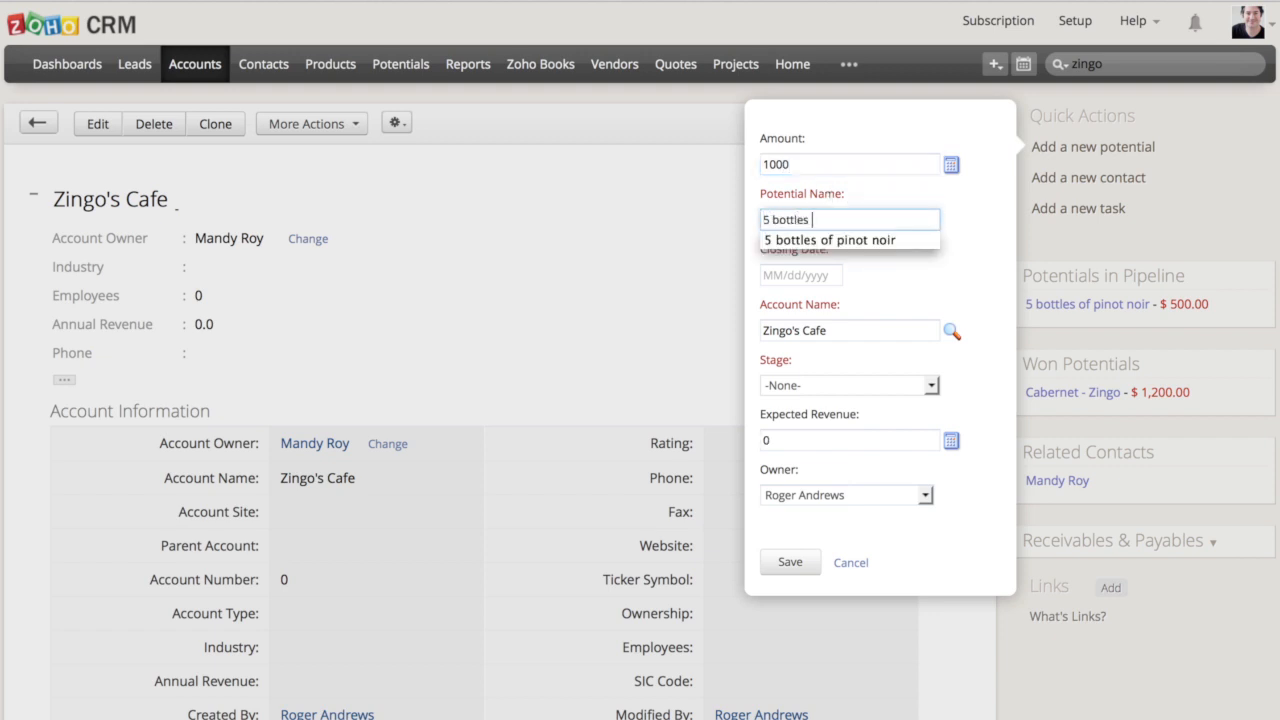
pyautogui.press('Down')
pyautogui.press('Return')
# Set the potential's closing date to 03/16/2016 and its stage to Proposal/Price Quote, and save it
pyautogui.click(812, 274)
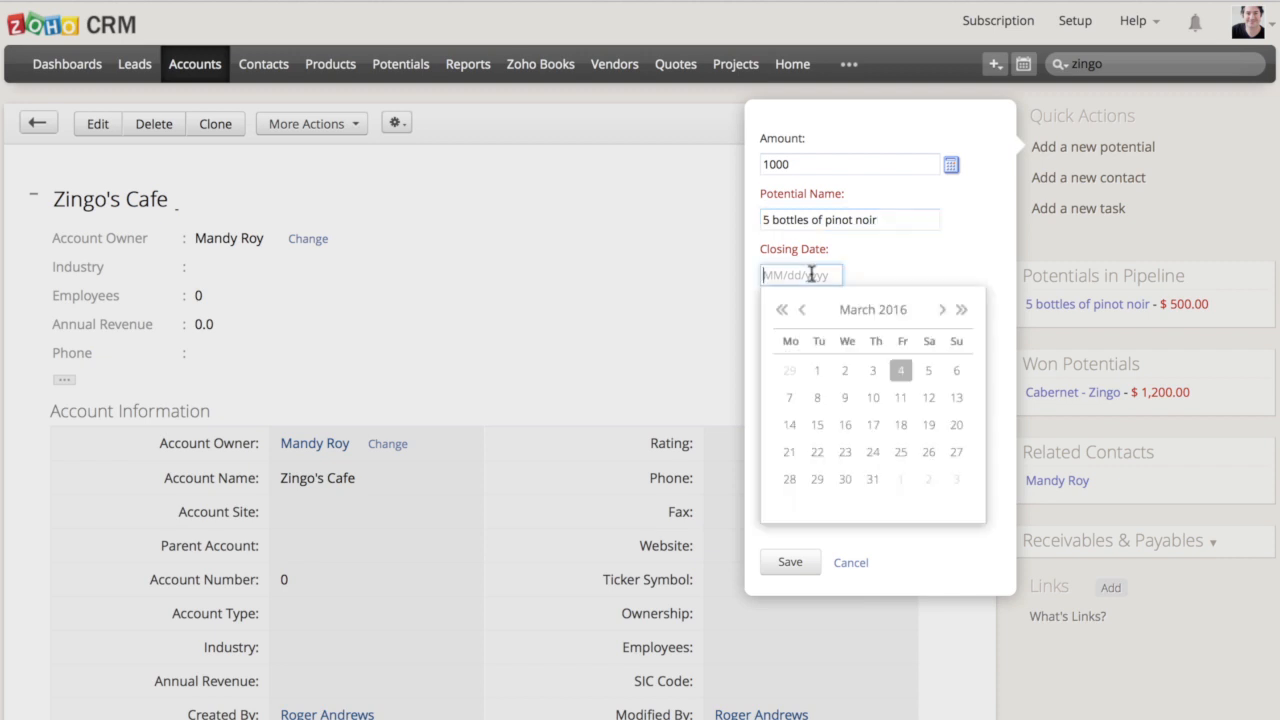
pyautogui.click(845, 424)
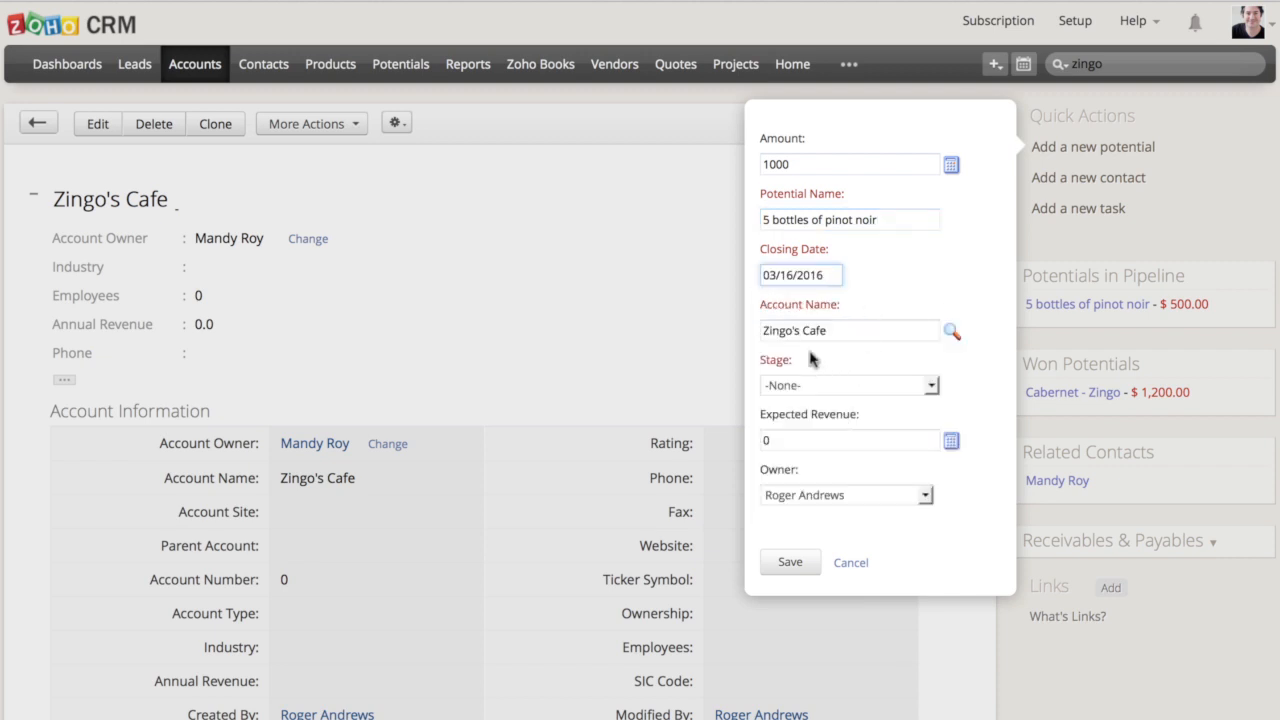
pyautogui.click(815, 390)
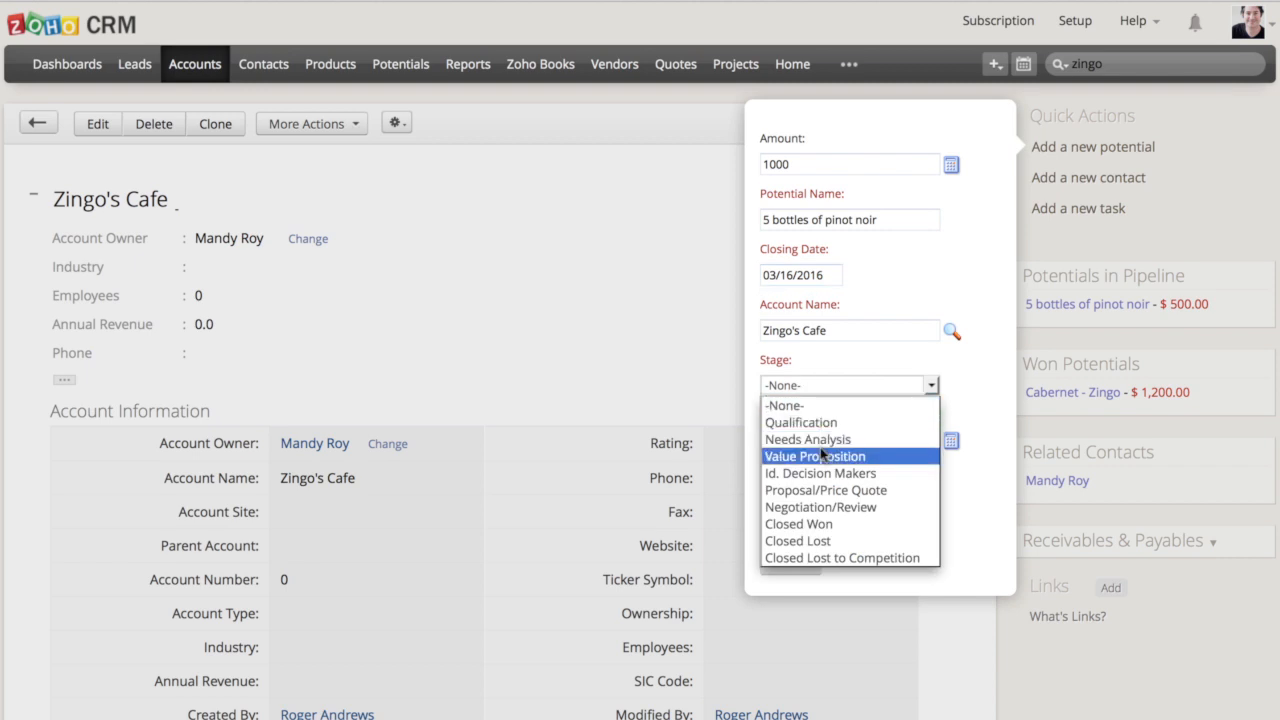
pyautogui.click(816, 490)
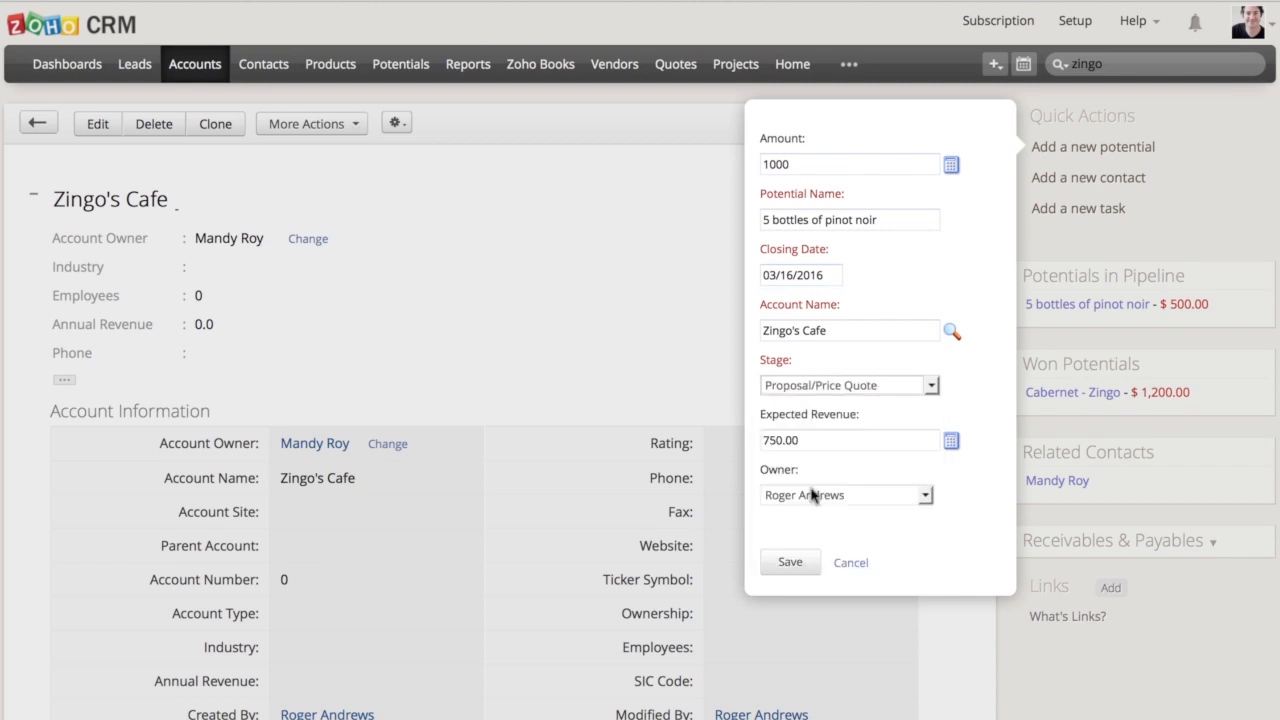
pyautogui.click(782, 562)
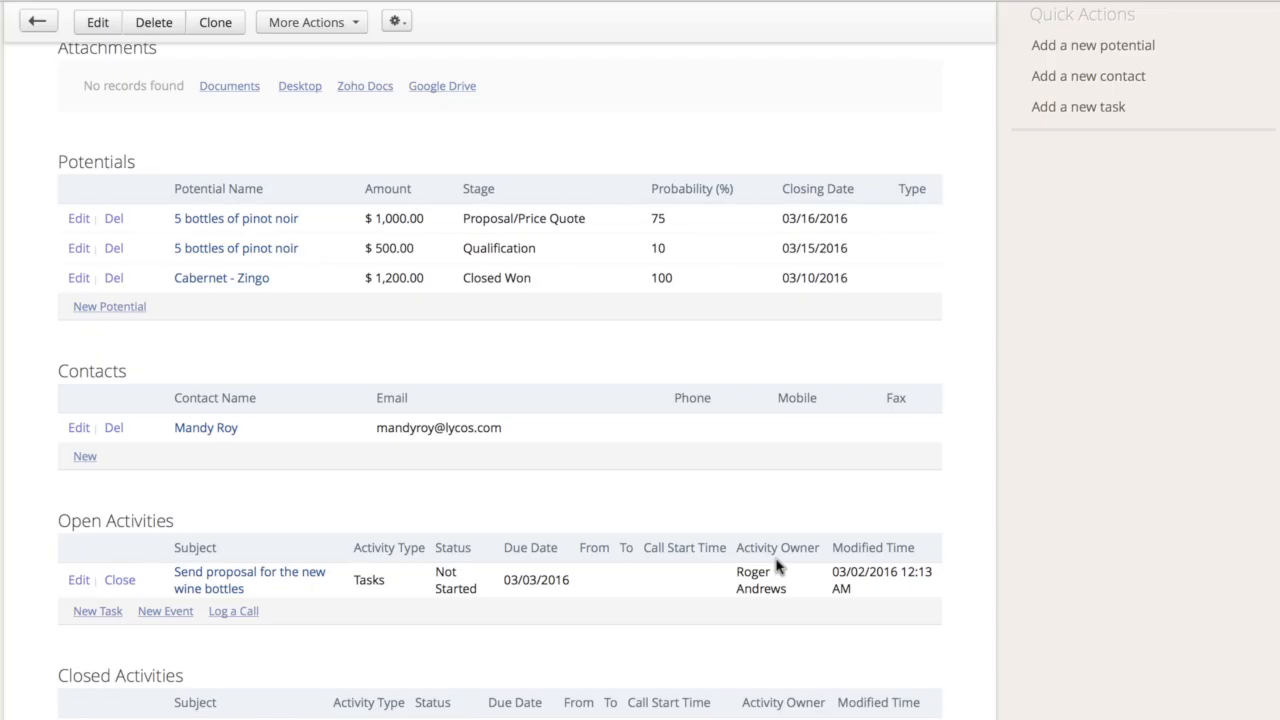
# Start a new Zoho Books estimate from the related lists of the Zingo's Cafe account
pyautogui.scroll(-7, 1146, 503)
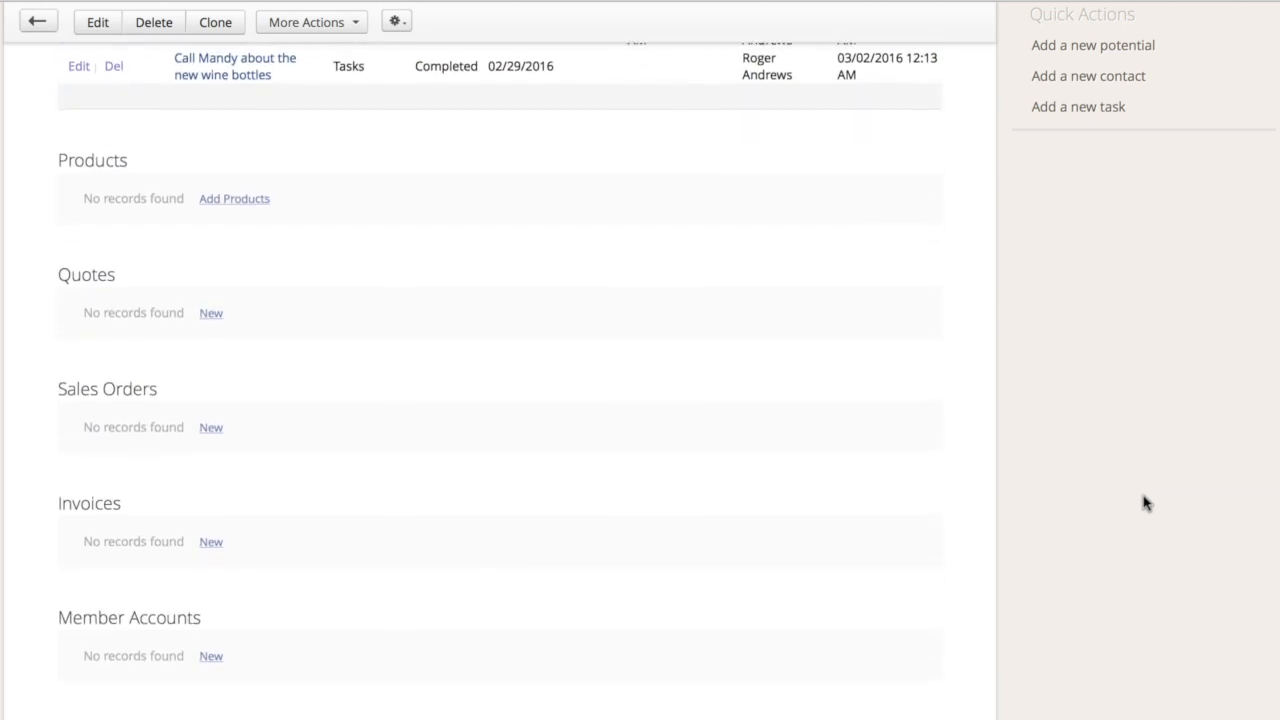
pyautogui.scroll(-4, 1146, 503)
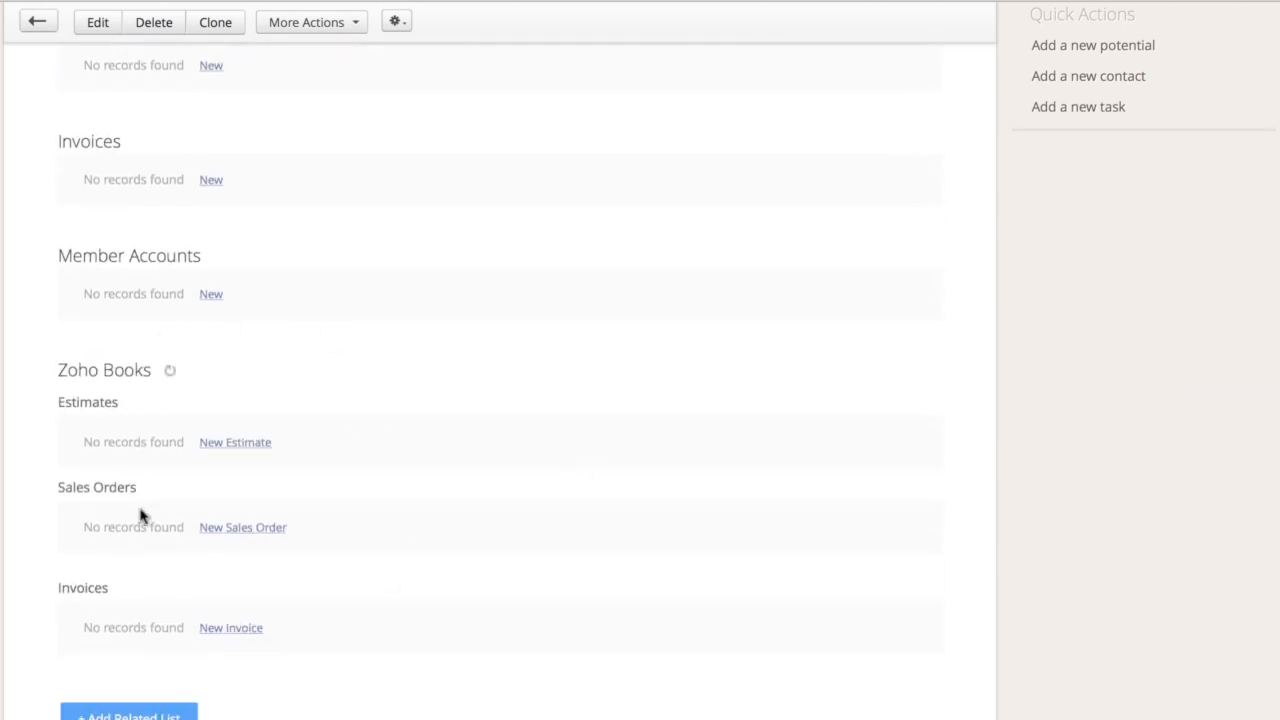
pyautogui.click(228, 453)
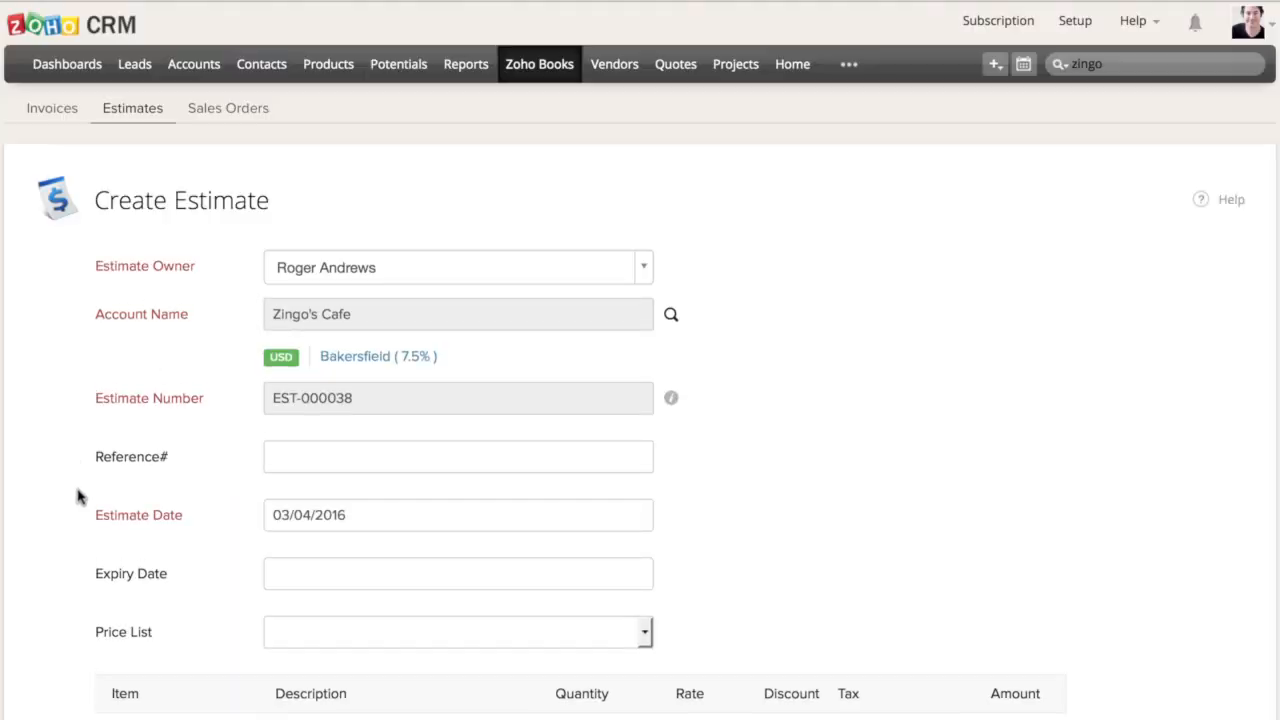
# Add the Pinot Noir item to the estimate's first line with a quantity of 5
pyautogui.scroll(-5, 80, 497)
pyautogui.click(184, 258)
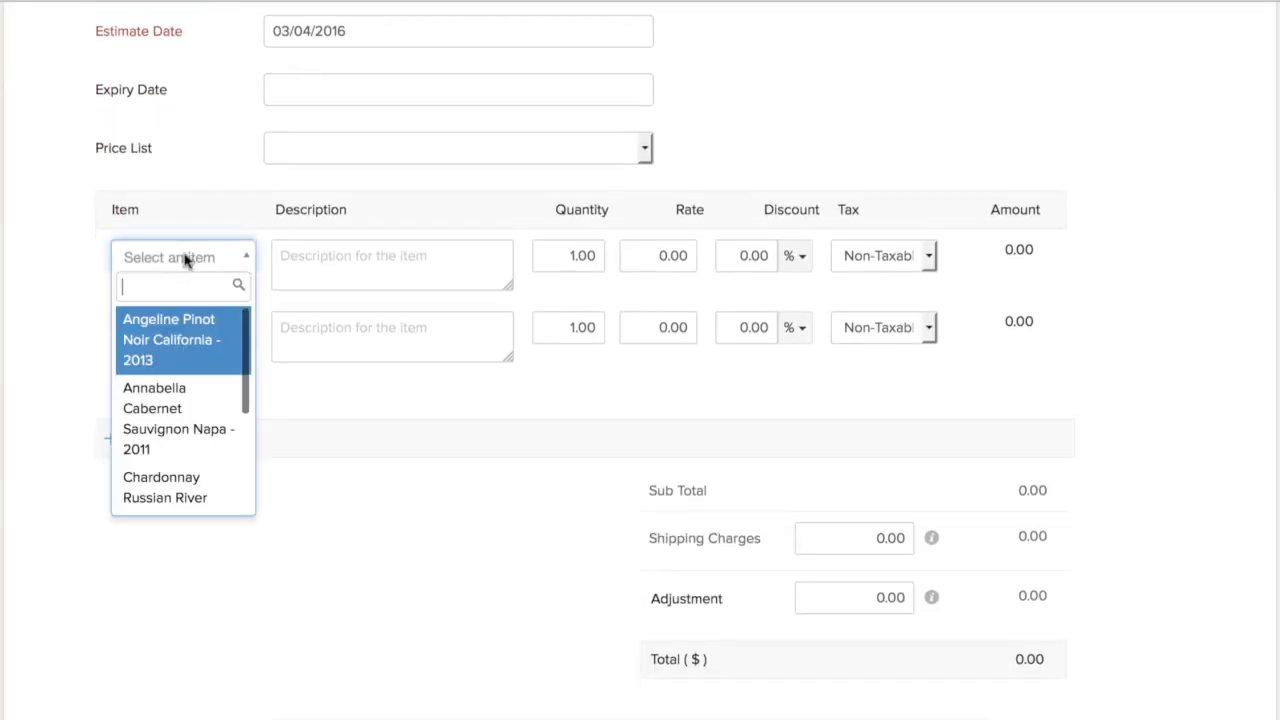
pyautogui.write('pinot')
pyautogui.press('Return')
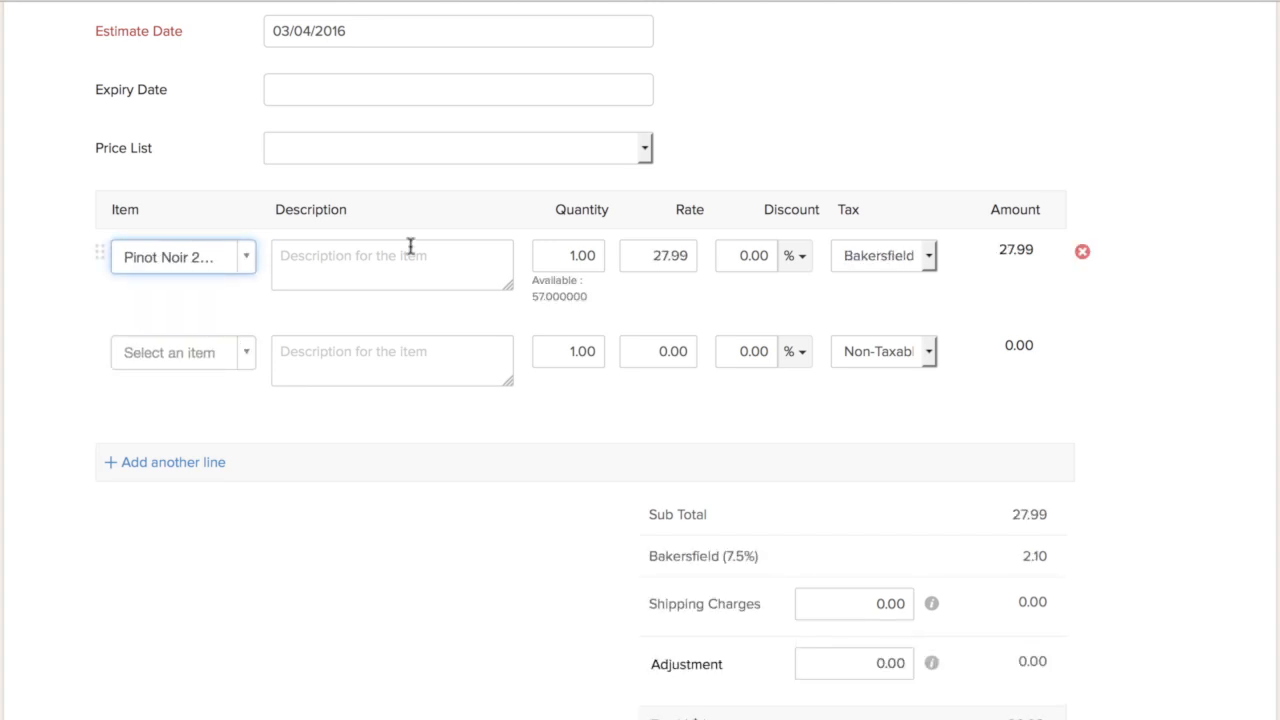
pyautogui.click(568, 261)
pyautogui.write('5')
pyautogui.click(616, 298)
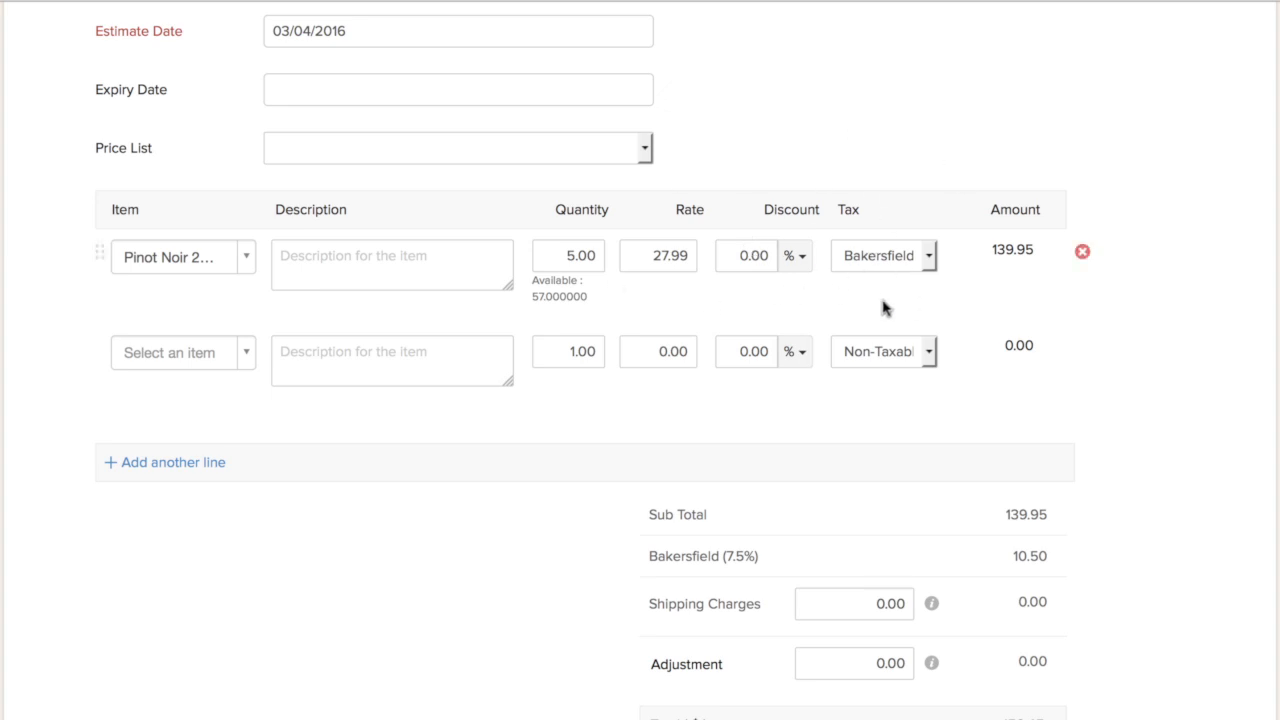
# Save the Pinot Noir estimate and email it to the selected Zingo's Cafe contact with the default message
pyautogui.scroll(-5, 500, 583)
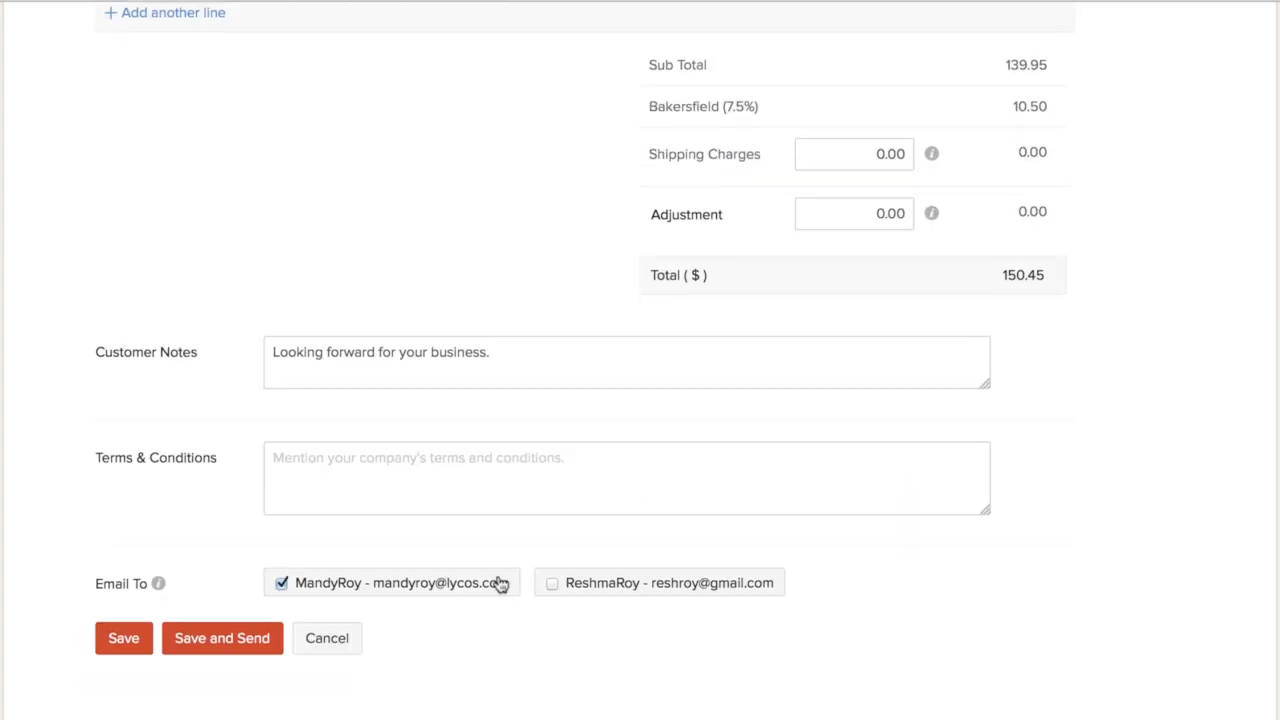
pyautogui.click(213, 648)
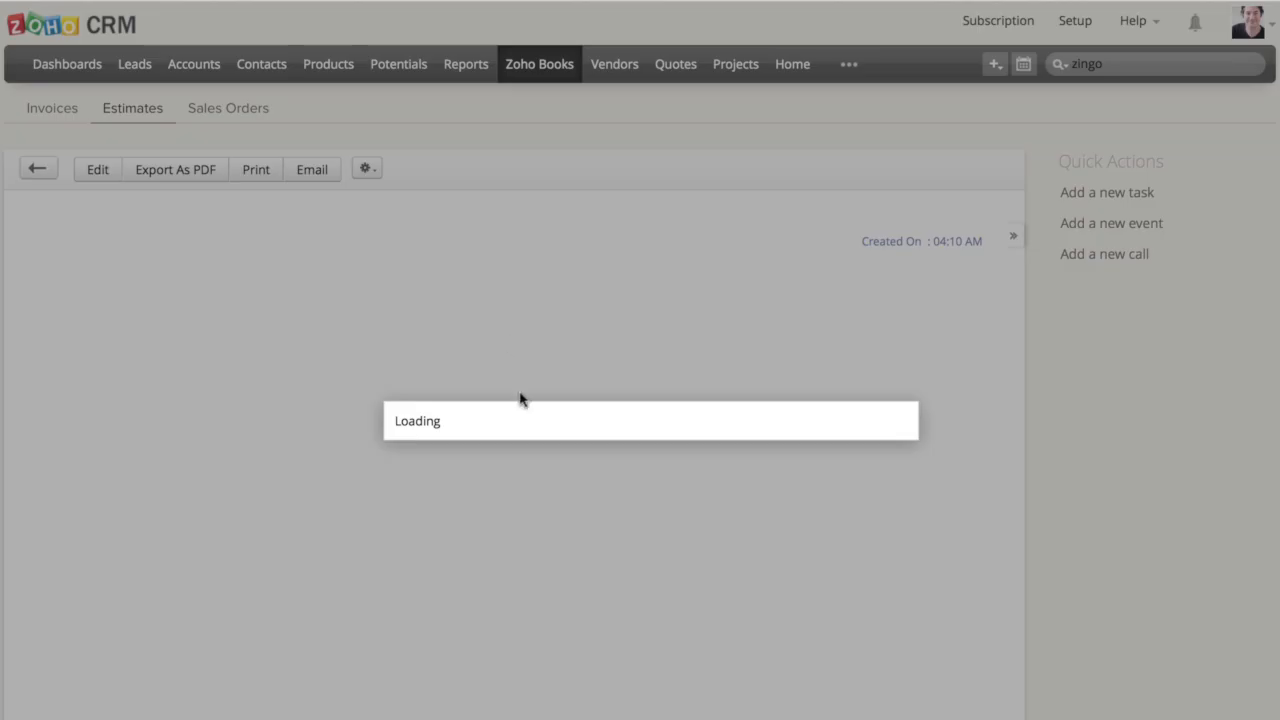
pyautogui.scroll(5, 310, 190)
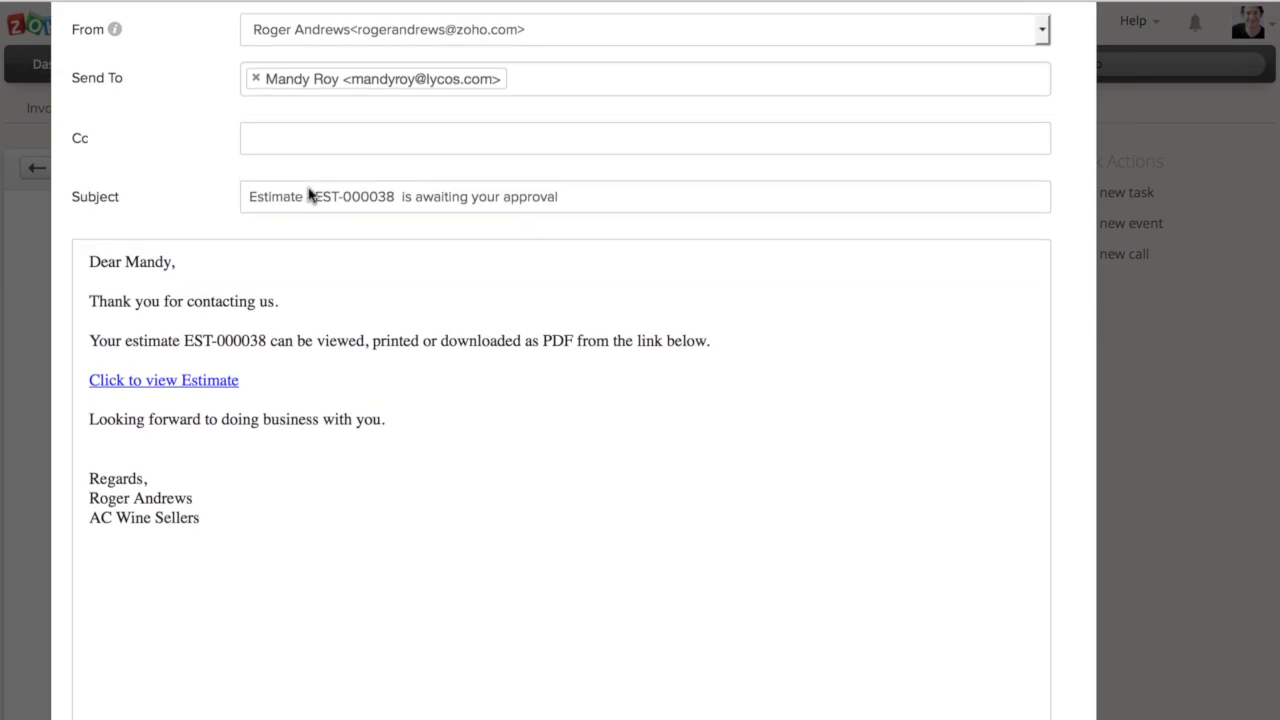
pyautogui.scroll(-5, 269, 428)
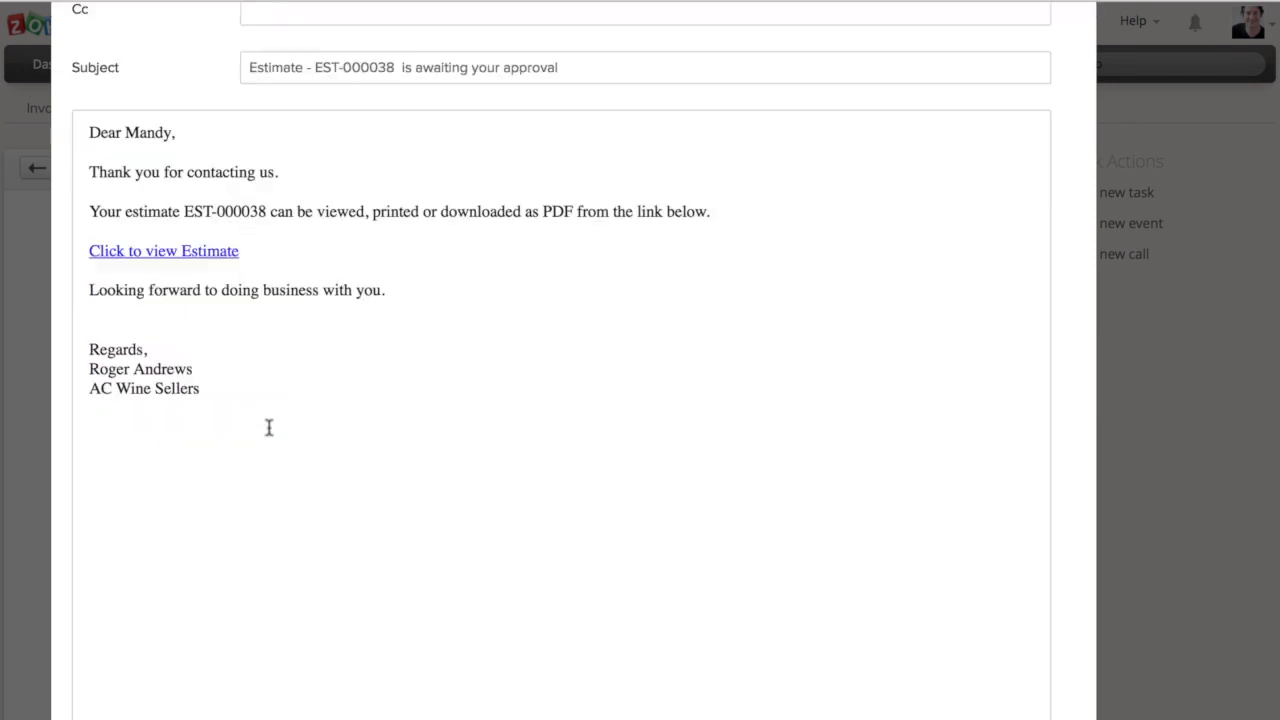
pyautogui.click(110, 707)
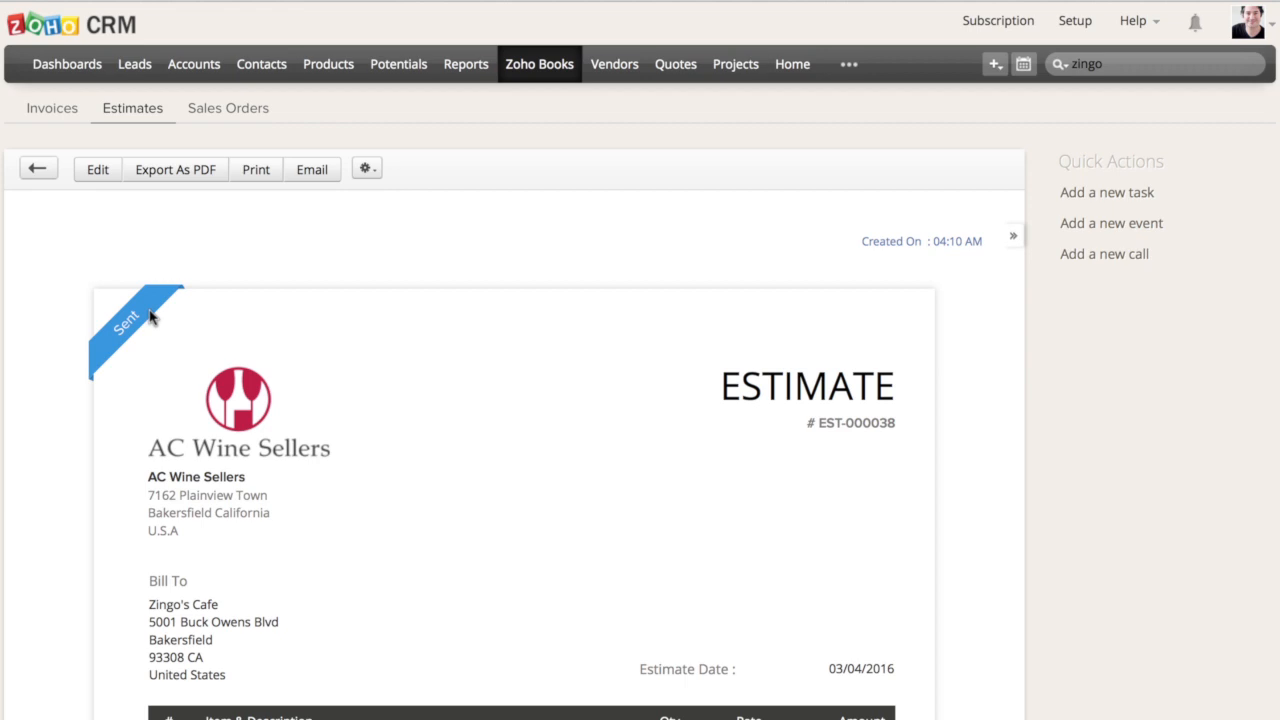
# Review the comments and history of the Zingo's Cafe estimate and close them
pyautogui.click(890, 243)
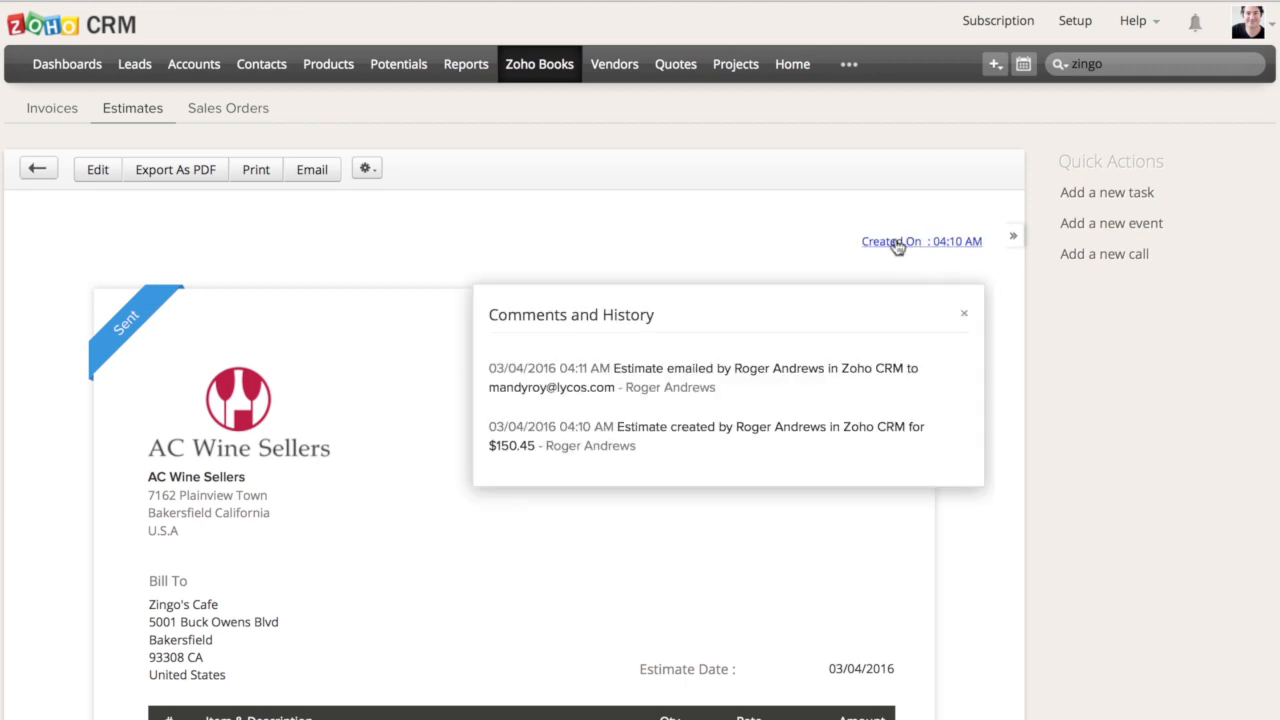
pyautogui.click(965, 315)
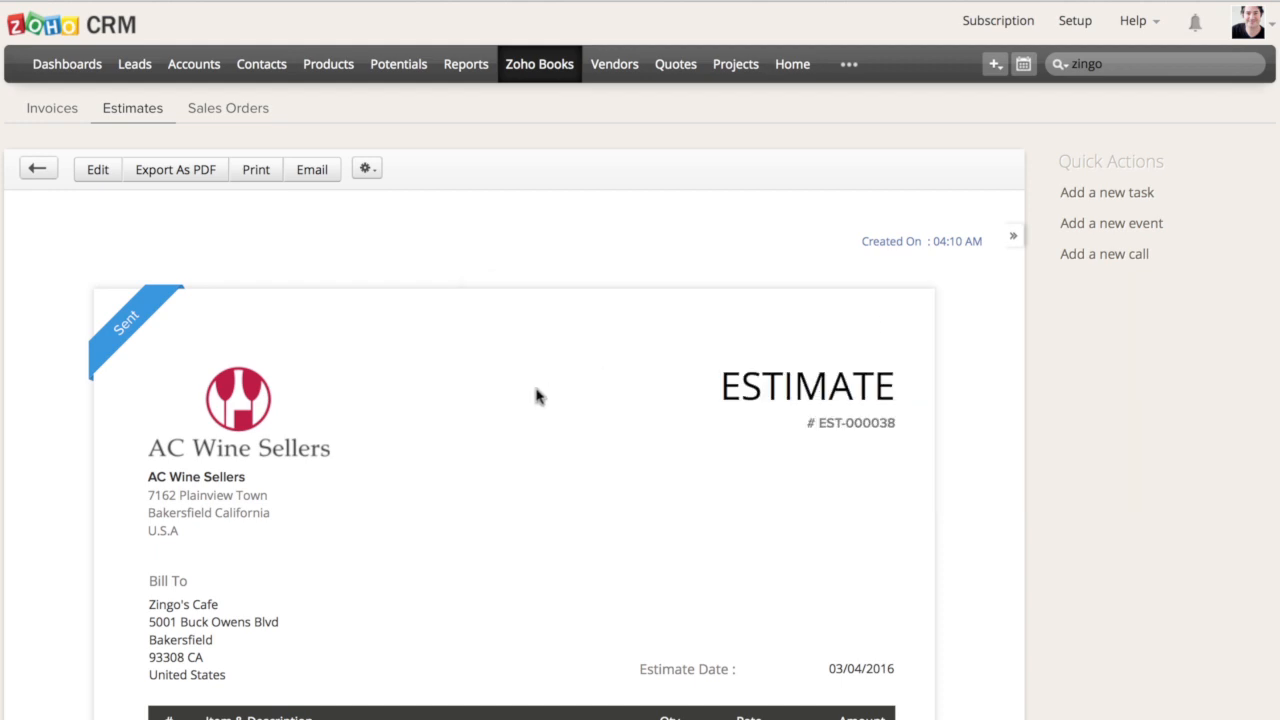
# Add a high-priority task to the estimate with the subject Follow up with the client on the quote, due 03/04/2016
pyautogui.scroll(-5, 537, 394)
pyautogui.scroll(-10, 537, 394)
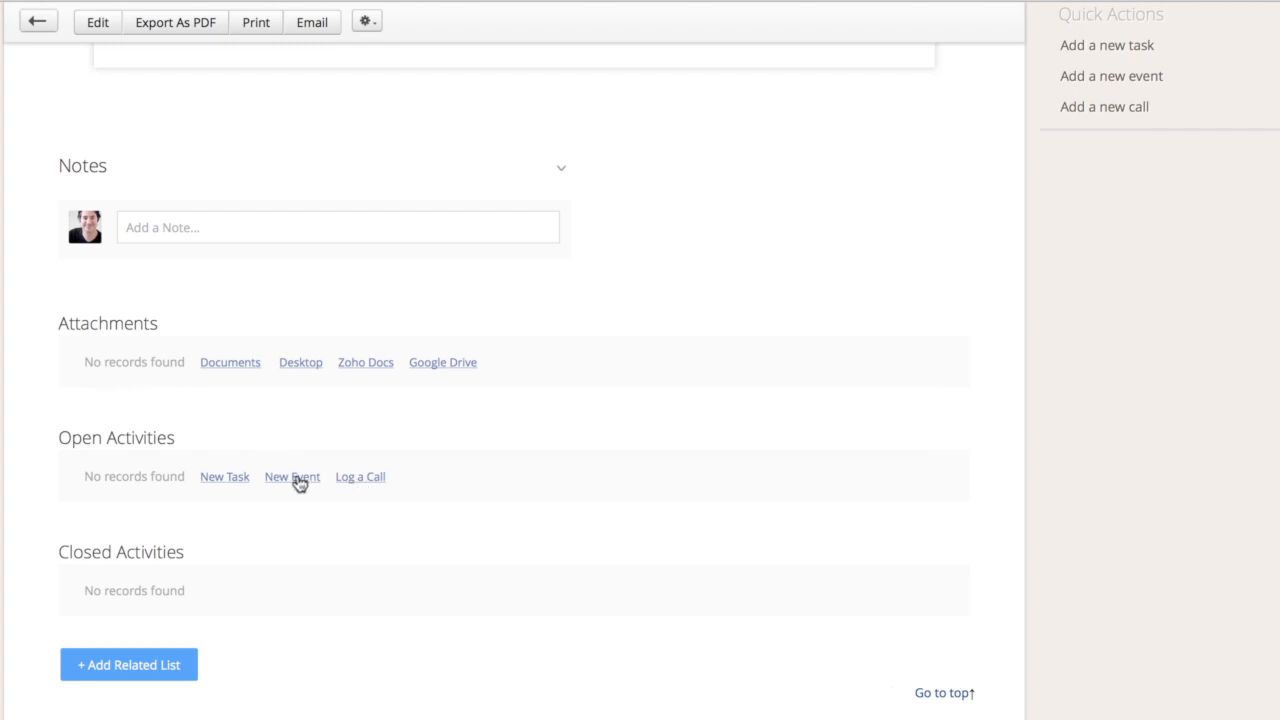
pyautogui.click(222, 480)
pyautogui.write('Follow up with t')
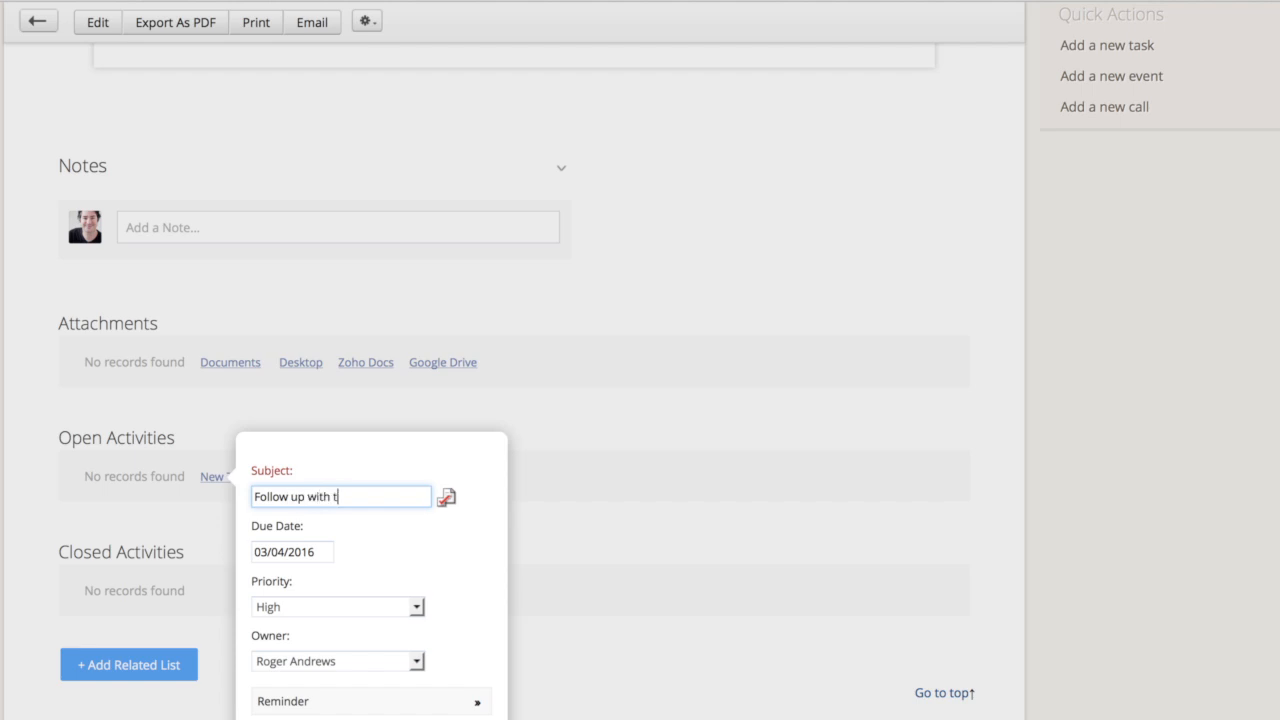
pyautogui.write('he client on the quote')
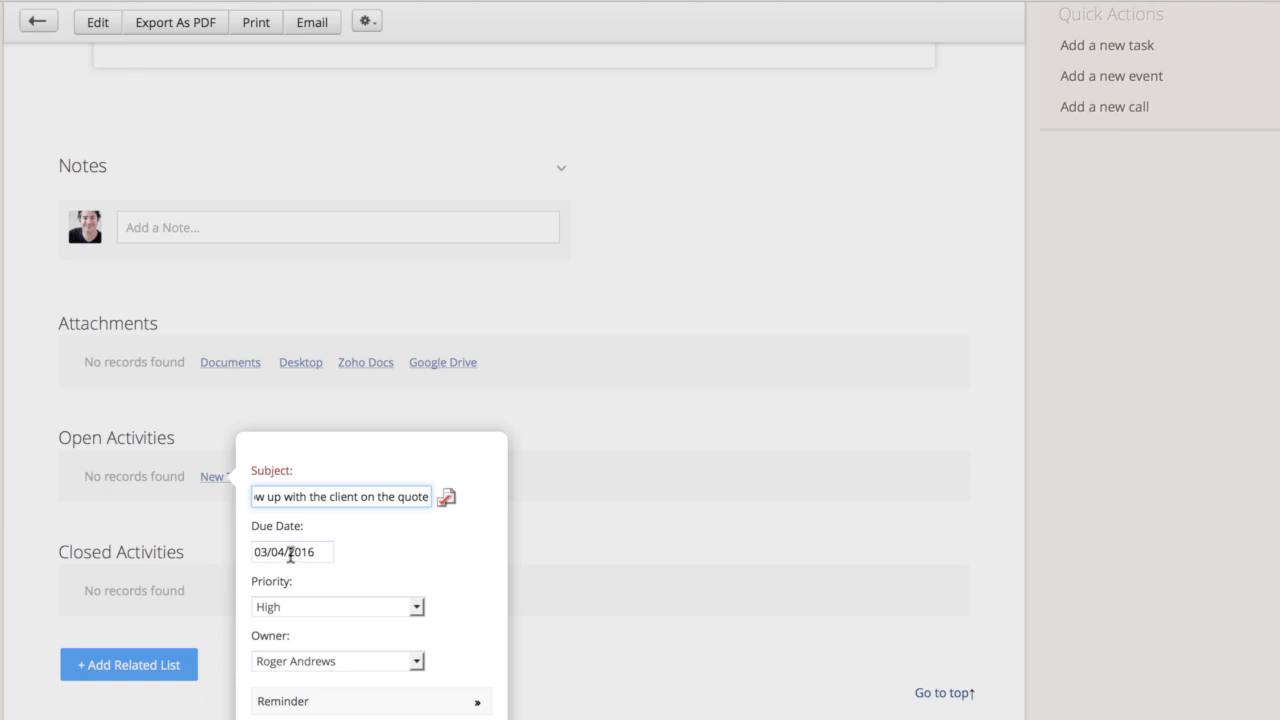
pyautogui.scroll(-3, 297, 617)
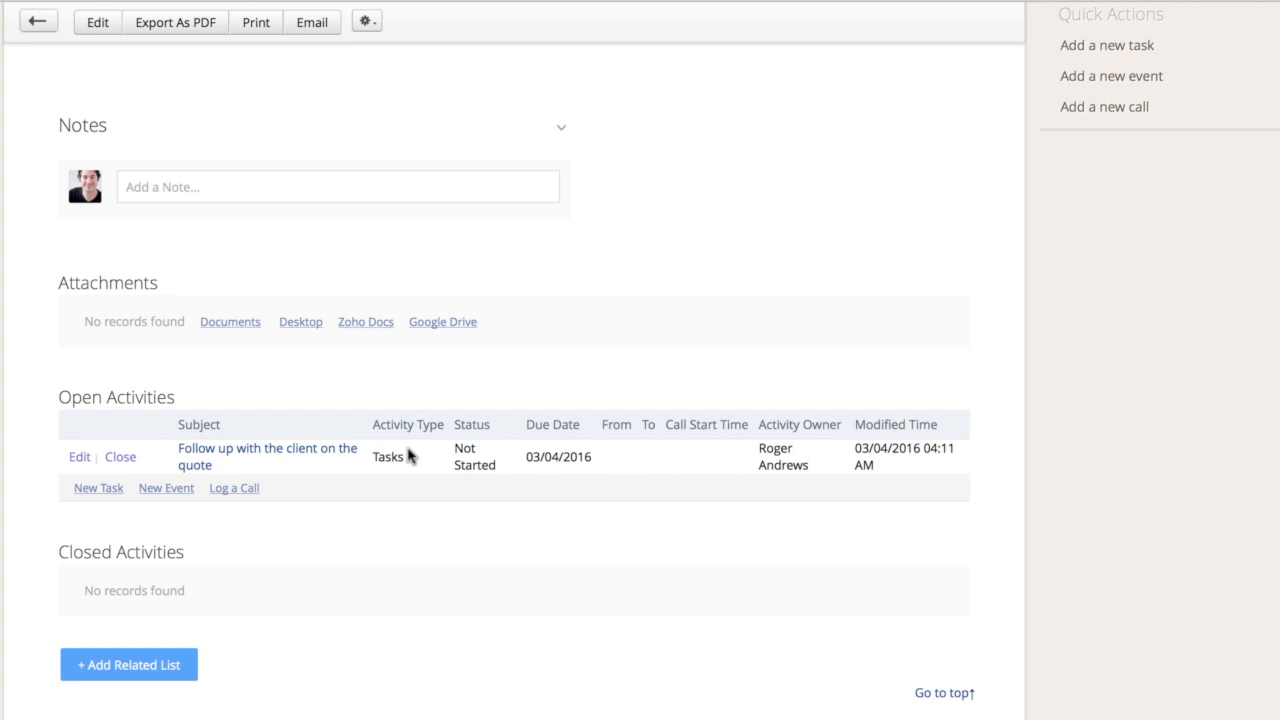
pyautogui.scroll(20, 351, 358)
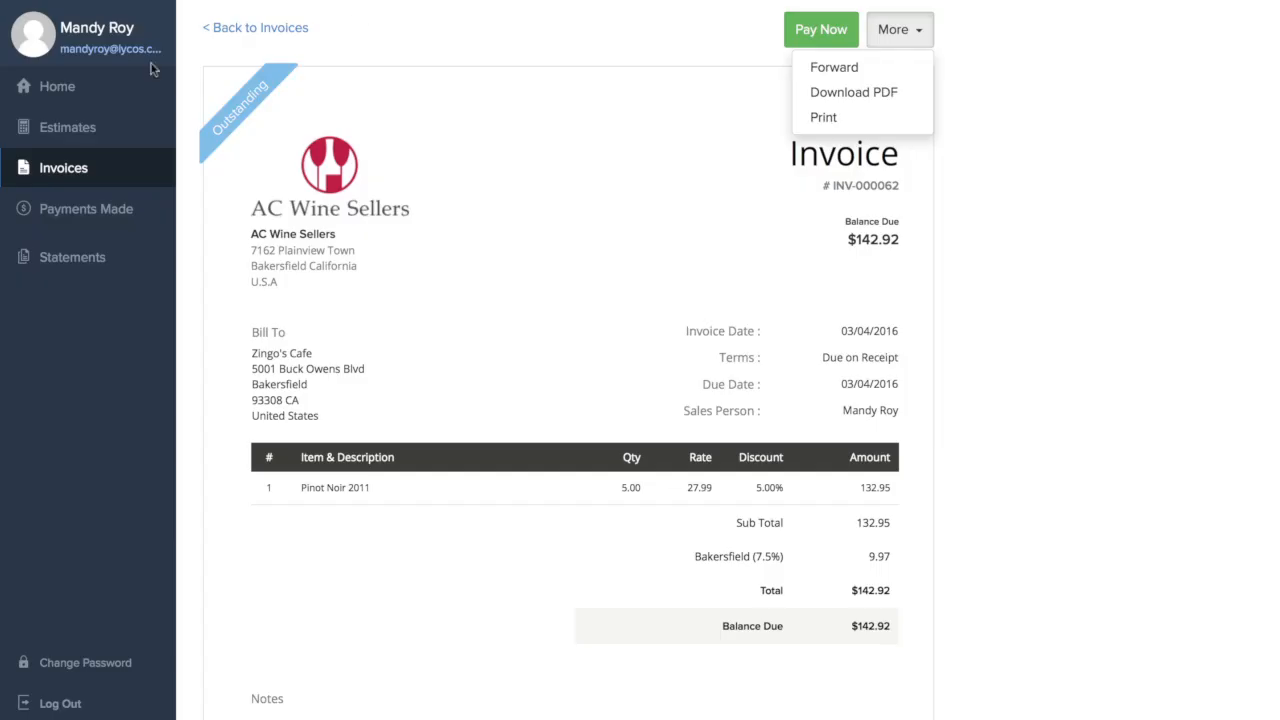
# Switch to the Zoho Books client portal and open and accept the 03/04/2016 estimate as the customer
pyautogui.click(100, 127)
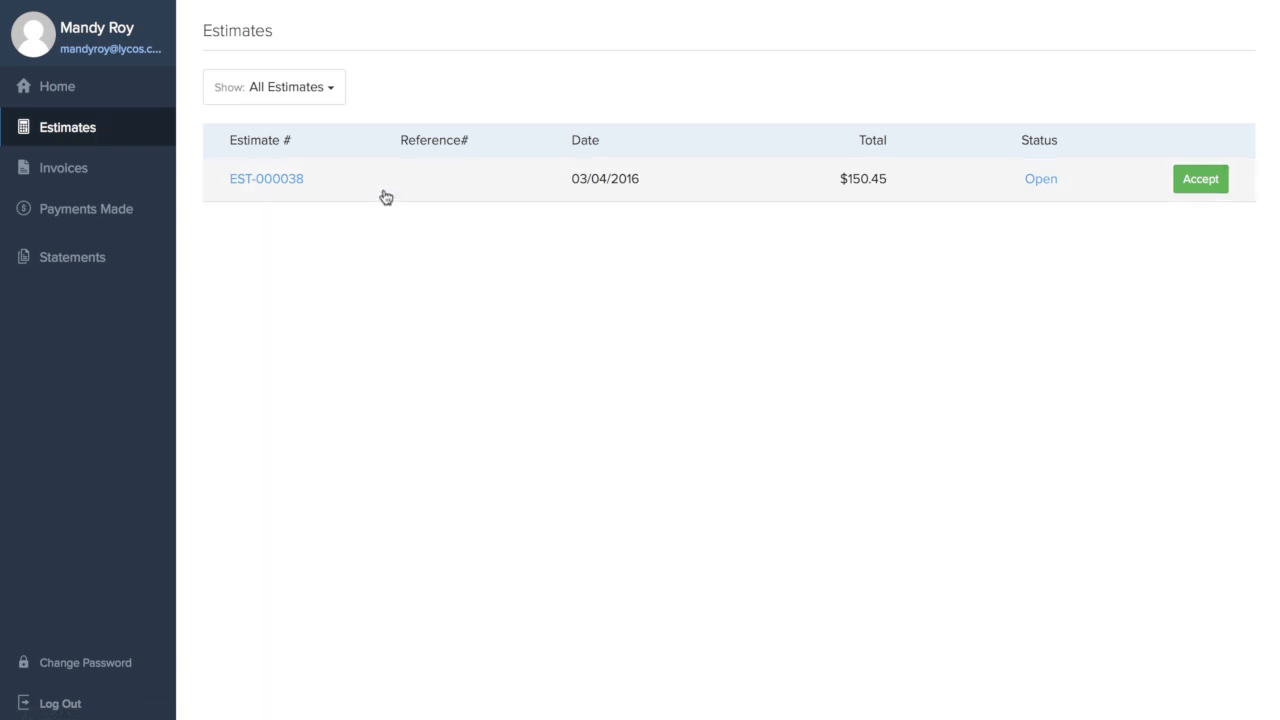
pyautogui.click(385, 197)
pyautogui.click(813, 40)
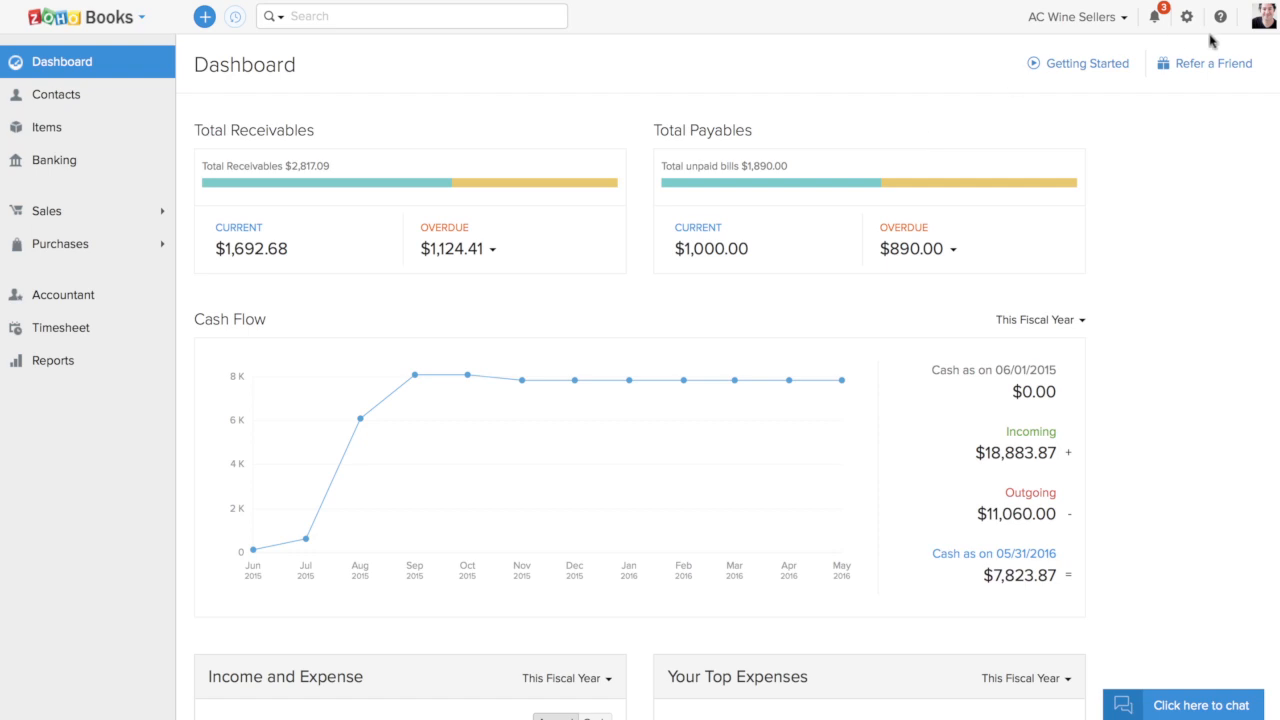
# Switch to Zoho Books and review the Zingo's Cafe estimate through its newest acceptance notification
pyautogui.click(1156, 18)
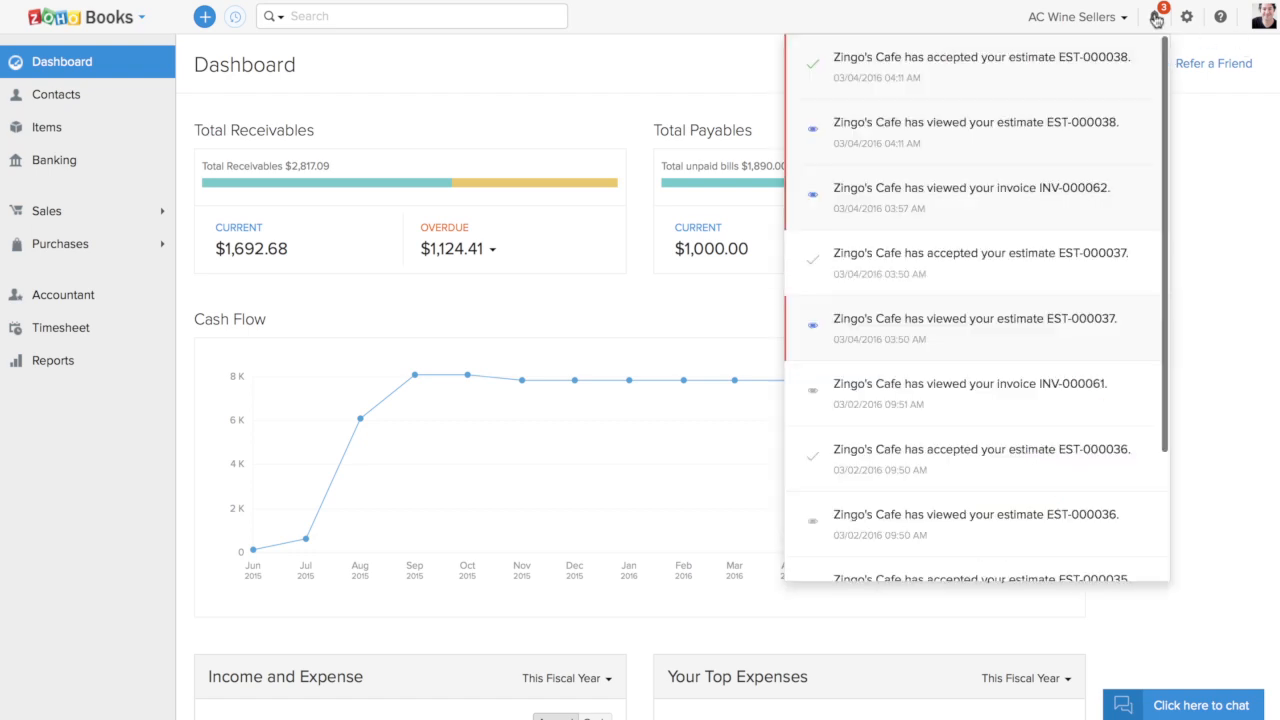
pyautogui.click(953, 77)
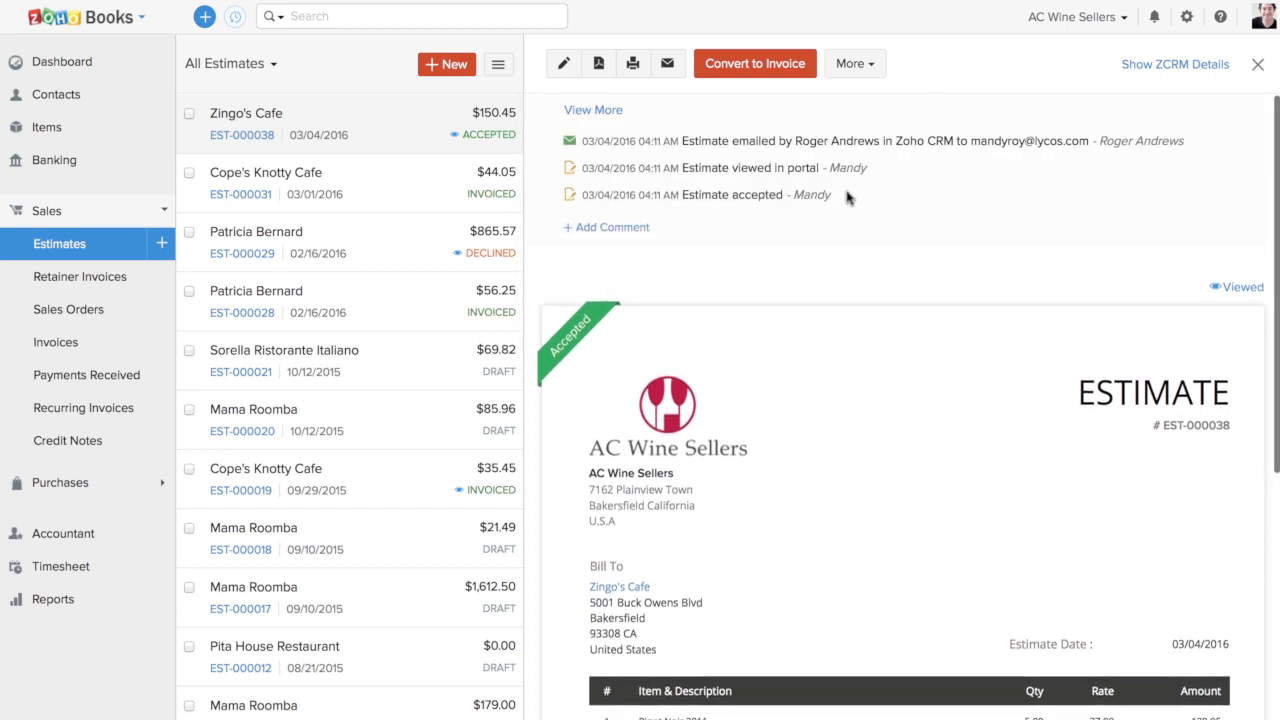
pyautogui.scroll(-4, 843, 470)
pyautogui.scroll(-1, 843, 470)
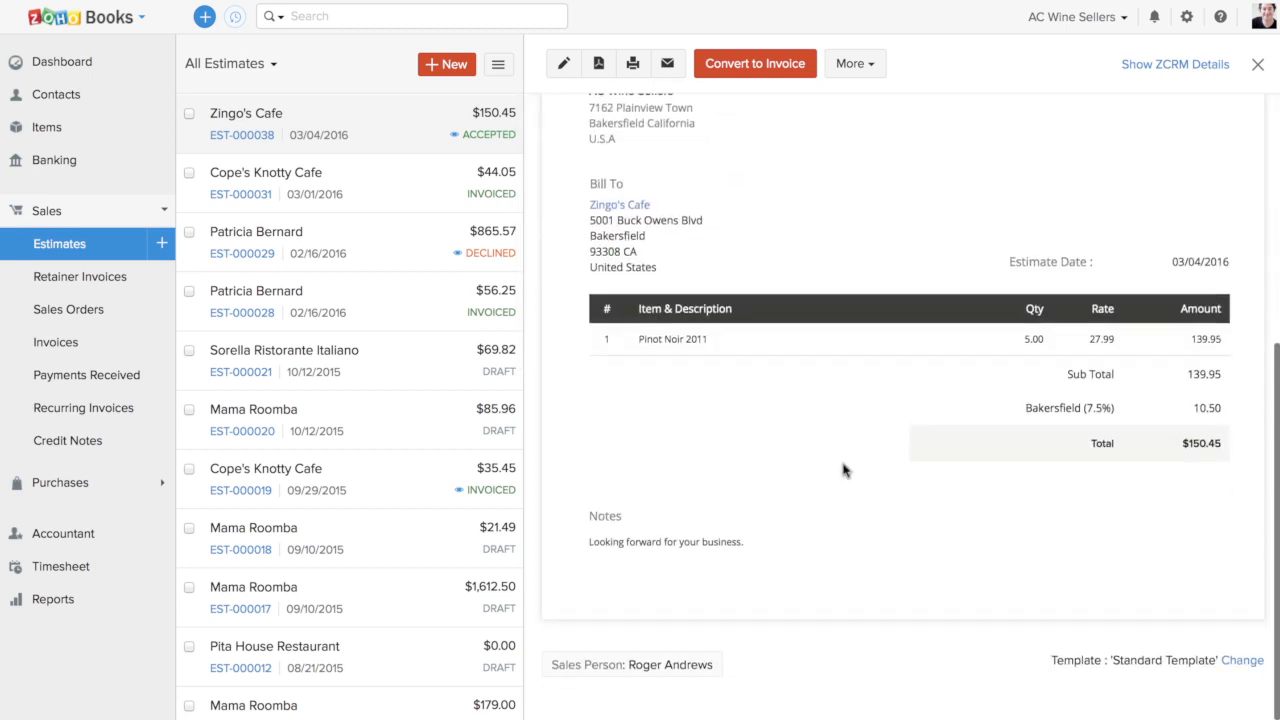
pyautogui.scroll(5, 843, 470)
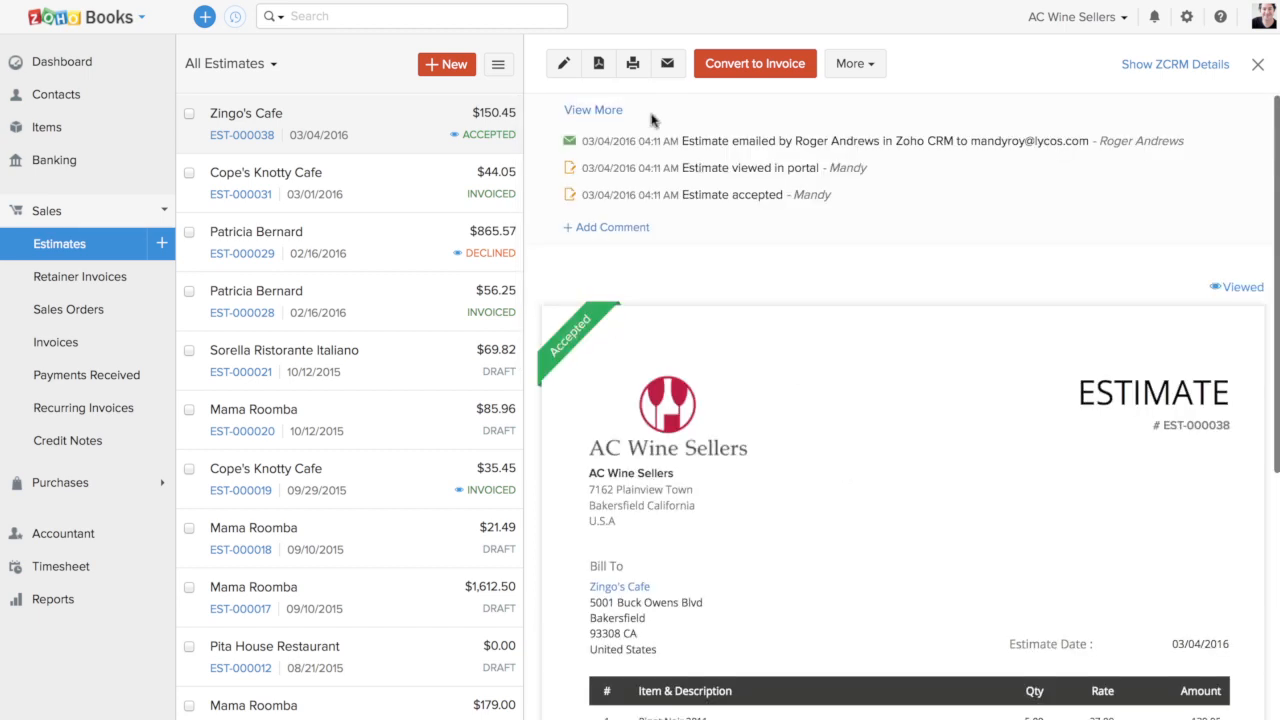
# Convert the accepted estimate to an invoice and give the Pinot Noir 2011 line a 5% discount
pyautogui.click(749, 64)
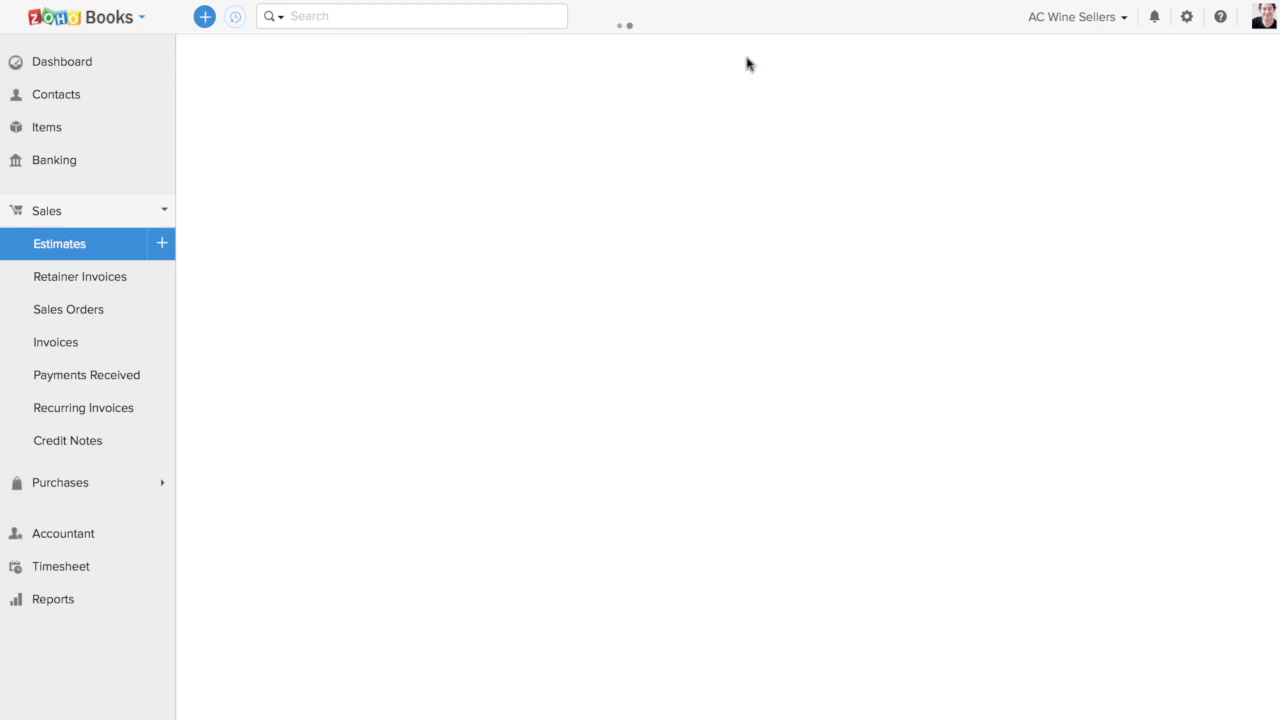
pyautogui.scroll(-3, 697, 423)
pyautogui.scroll(-3, 697, 423)
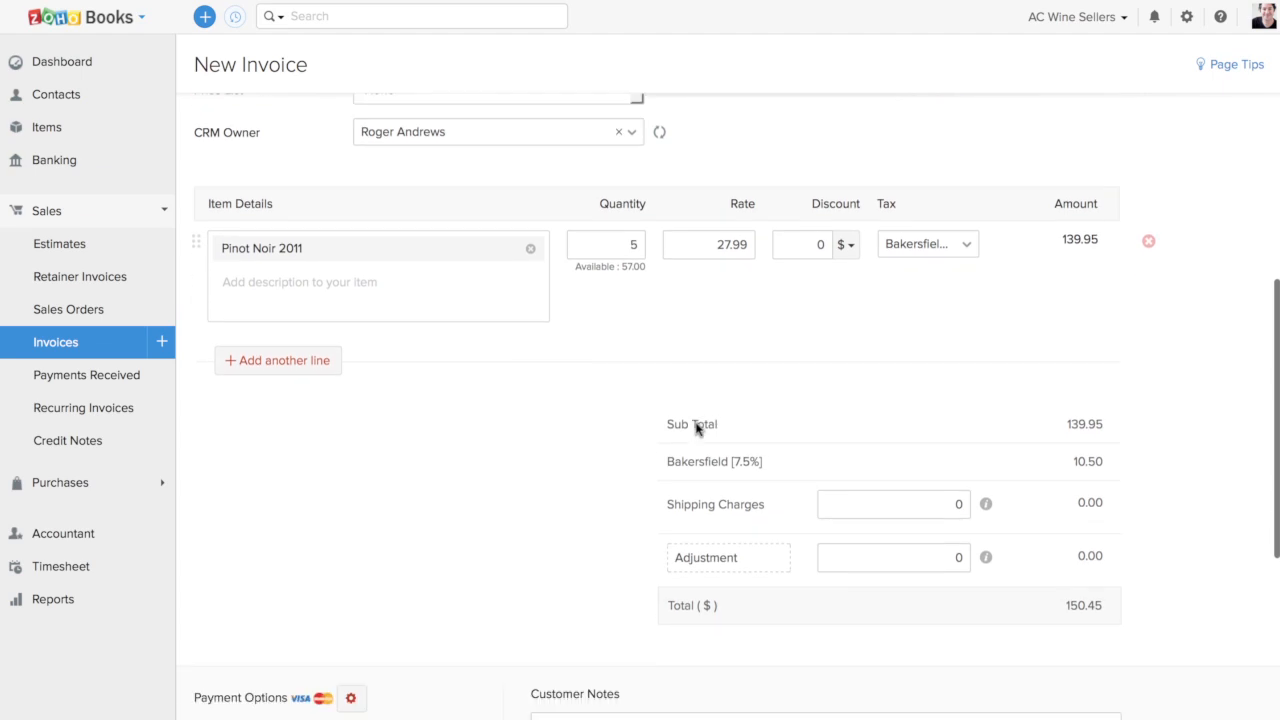
pyautogui.click(803, 247)
pyautogui.write('5')
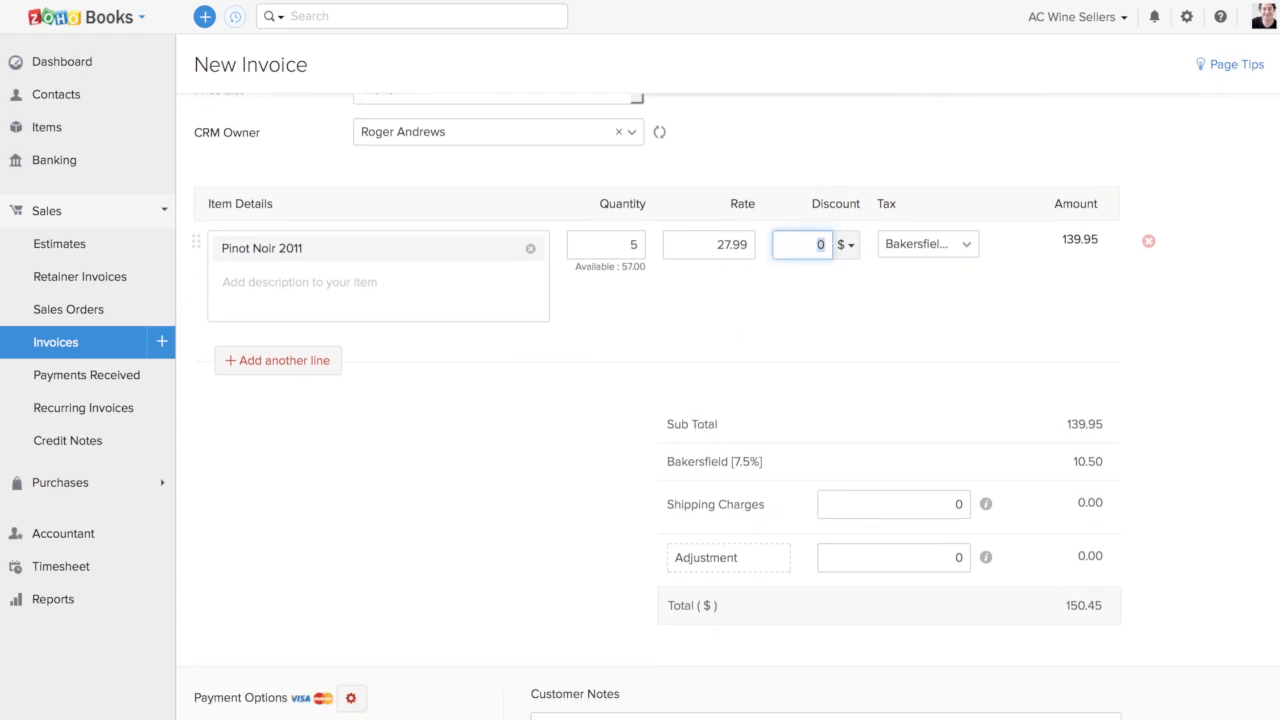
pyautogui.click(849, 245)
pyautogui.click(840, 279)
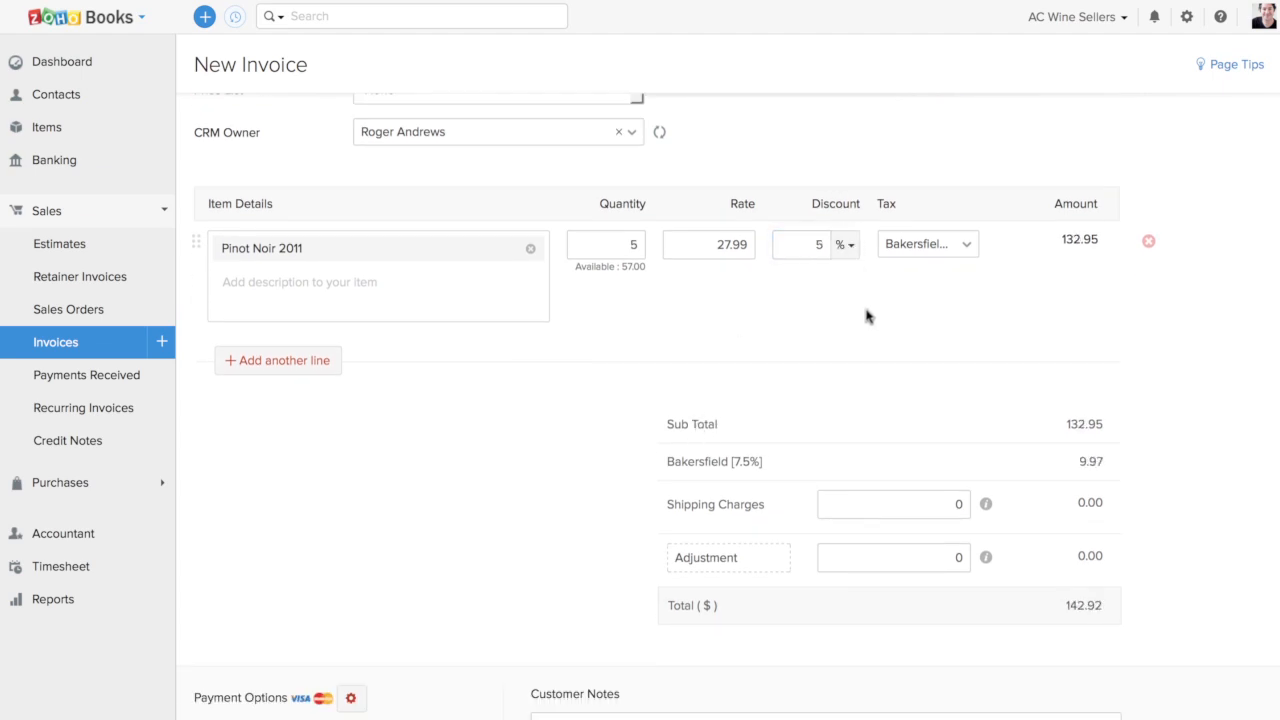
# Save the Zingo's Cafe invoice and email it to the customer contact with the invoice PDF attached
pyautogui.scroll(-5, 391, 592)
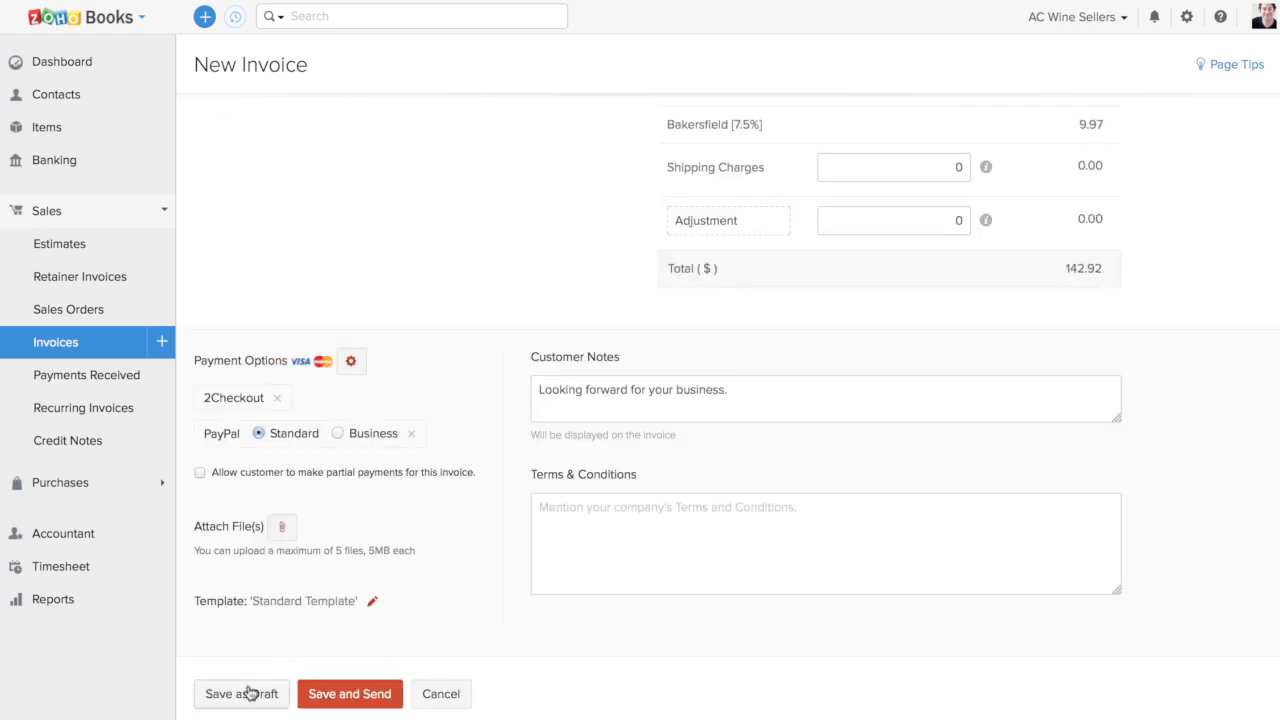
pyautogui.click(335, 692)
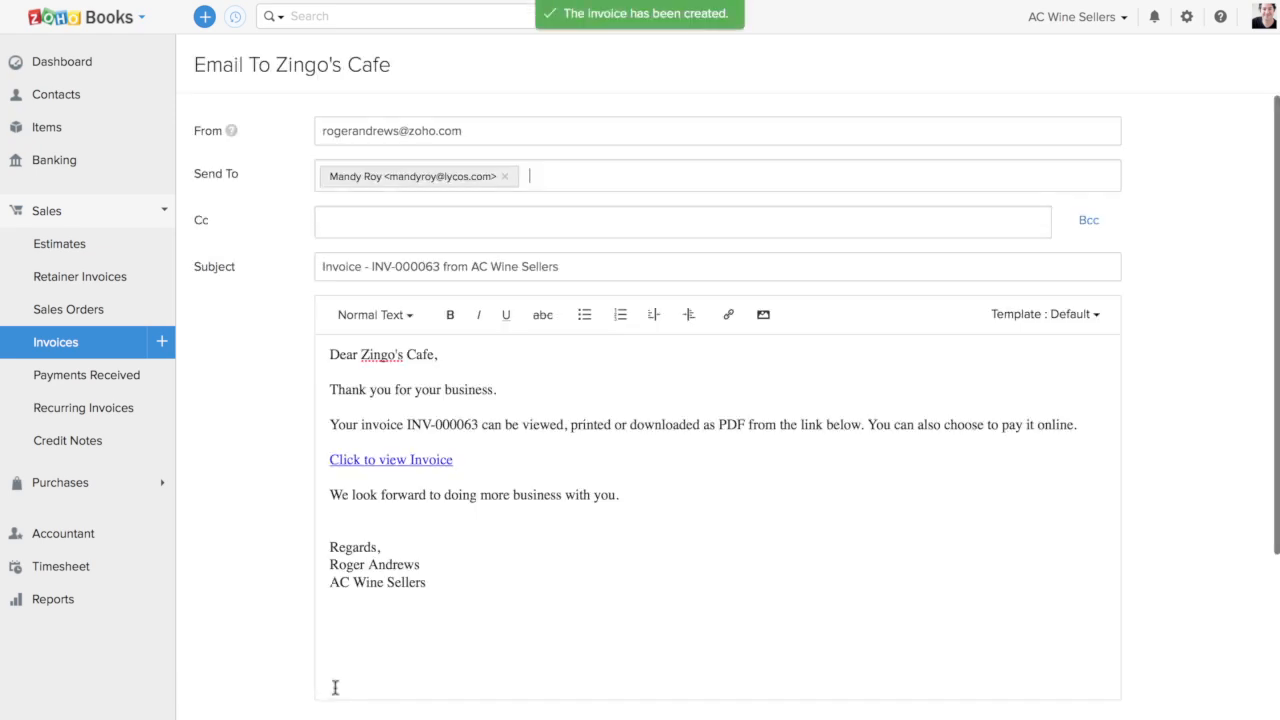
pyautogui.scroll(-4, 286, 477)
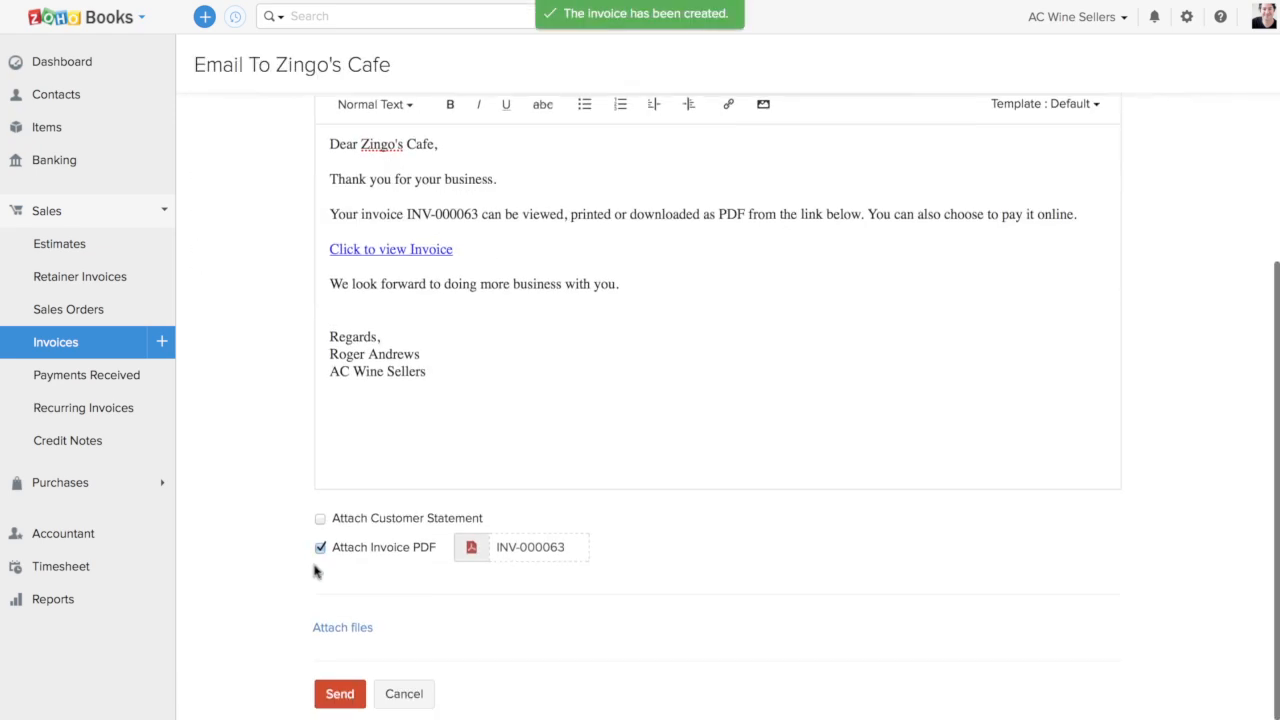
pyautogui.click(333, 692)
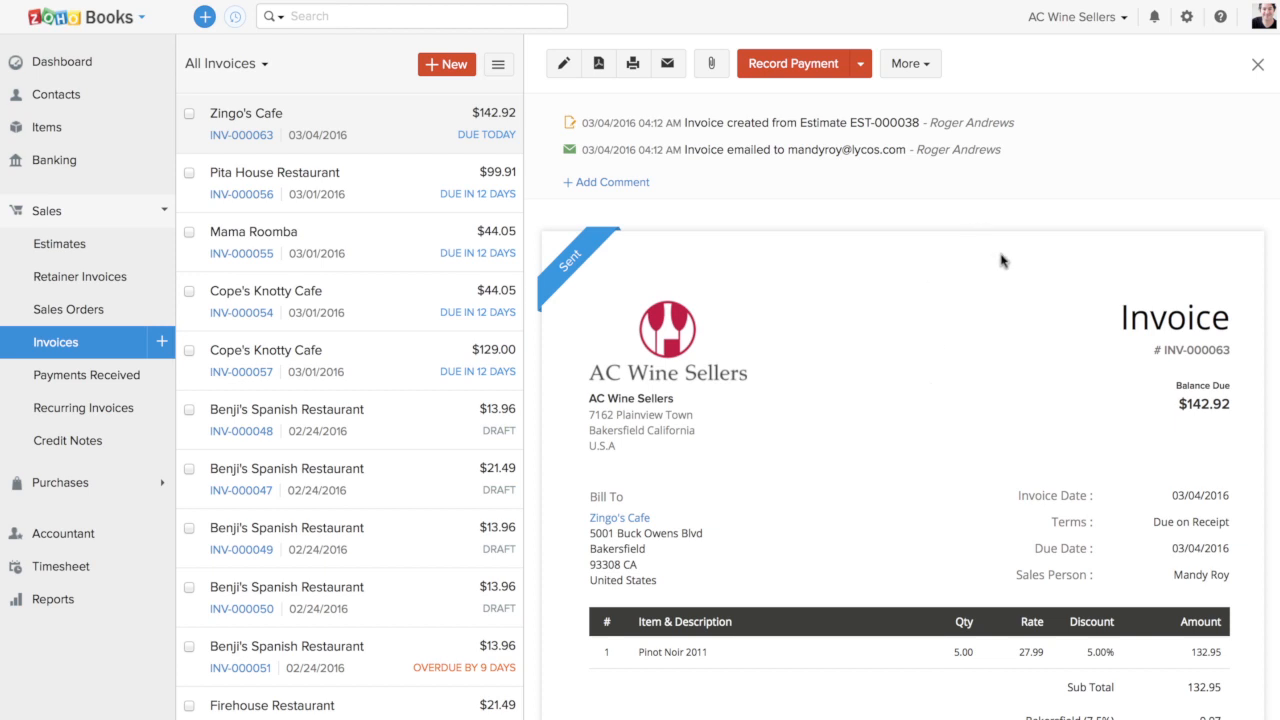
# Add the comment "Added a 5% discount if the payment is made within 1 week." to the Zingo's Cafe invoice
pyautogui.click(626, 183)
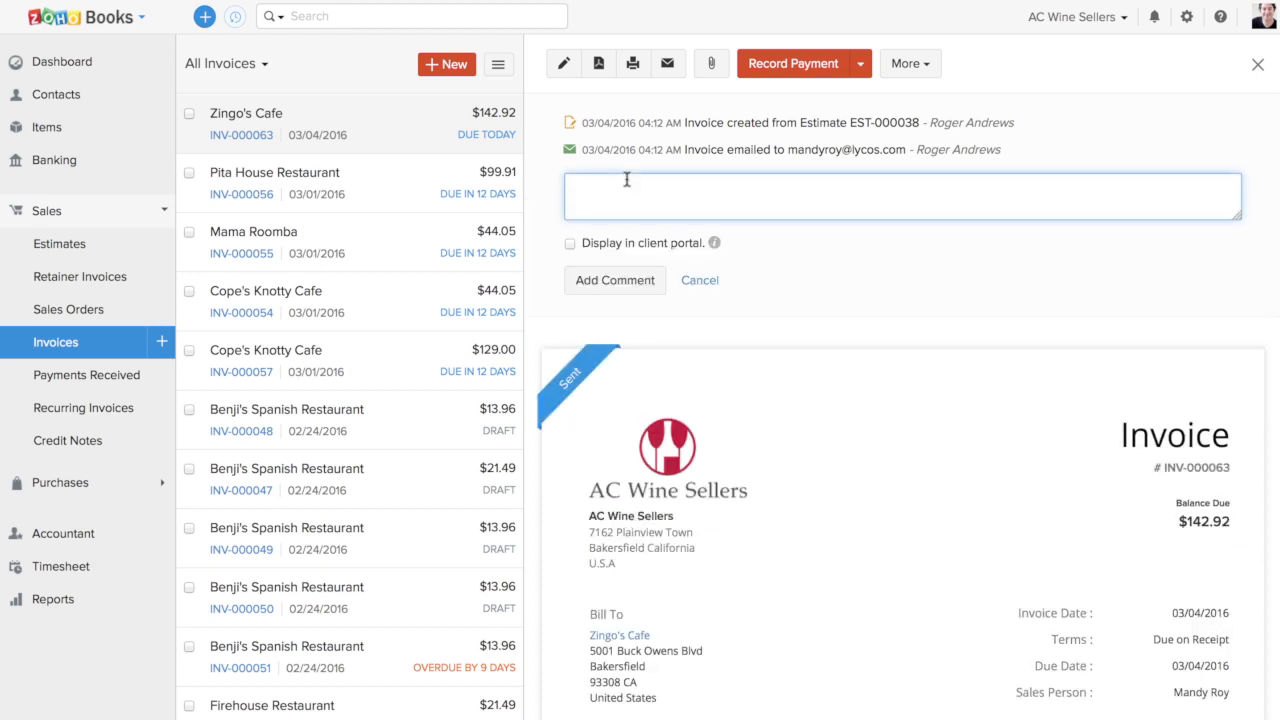
pyautogui.write('Added a 5% discount if the p')
pyautogui.write('ayment is made within 1 week.')
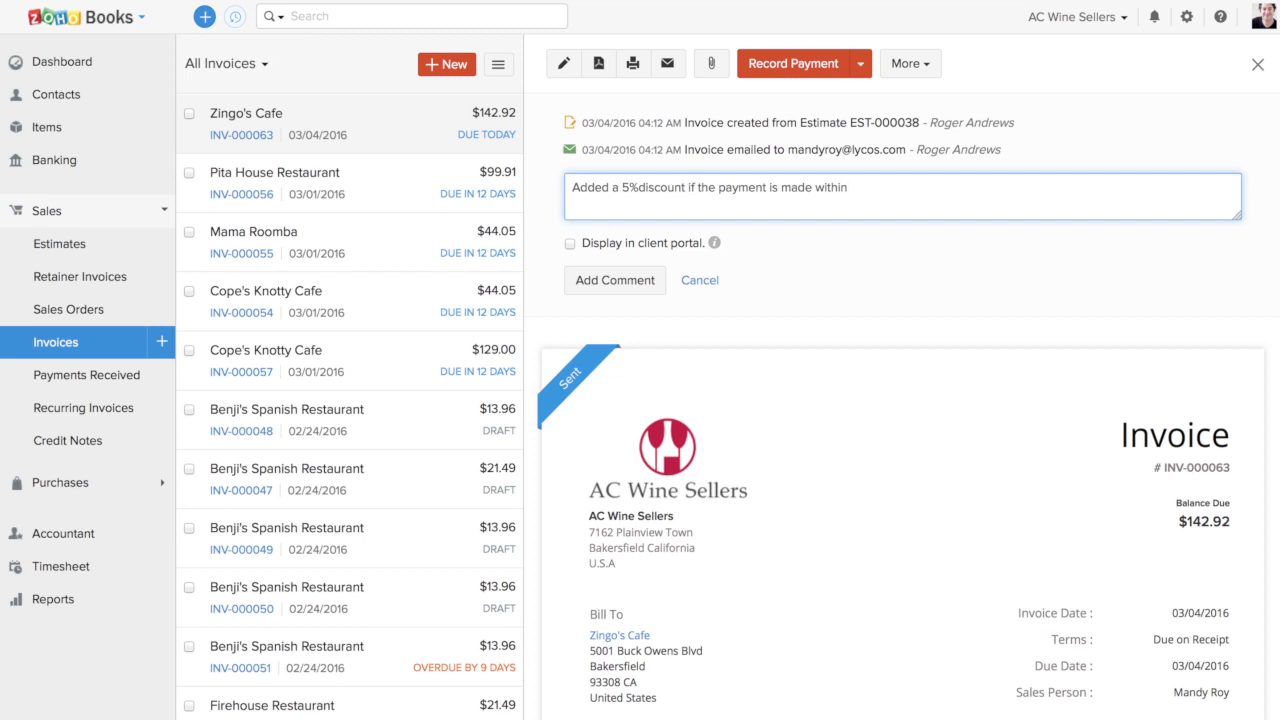
pyautogui.click(640, 188)
pyautogui.click(614, 280)
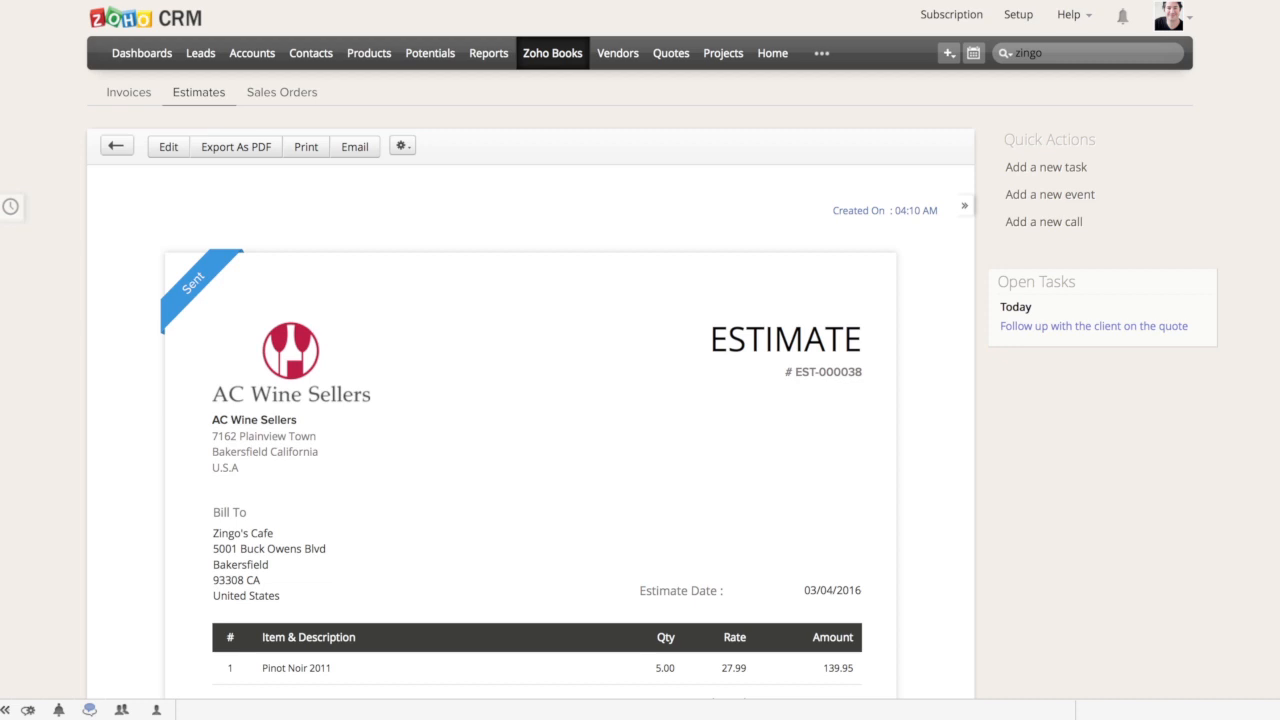
# Switch to Zoho CRM, open the Zingo's Cafe invoice dated 03/04/2016 and check the discount comment in its history
pyautogui.click(535, 57)
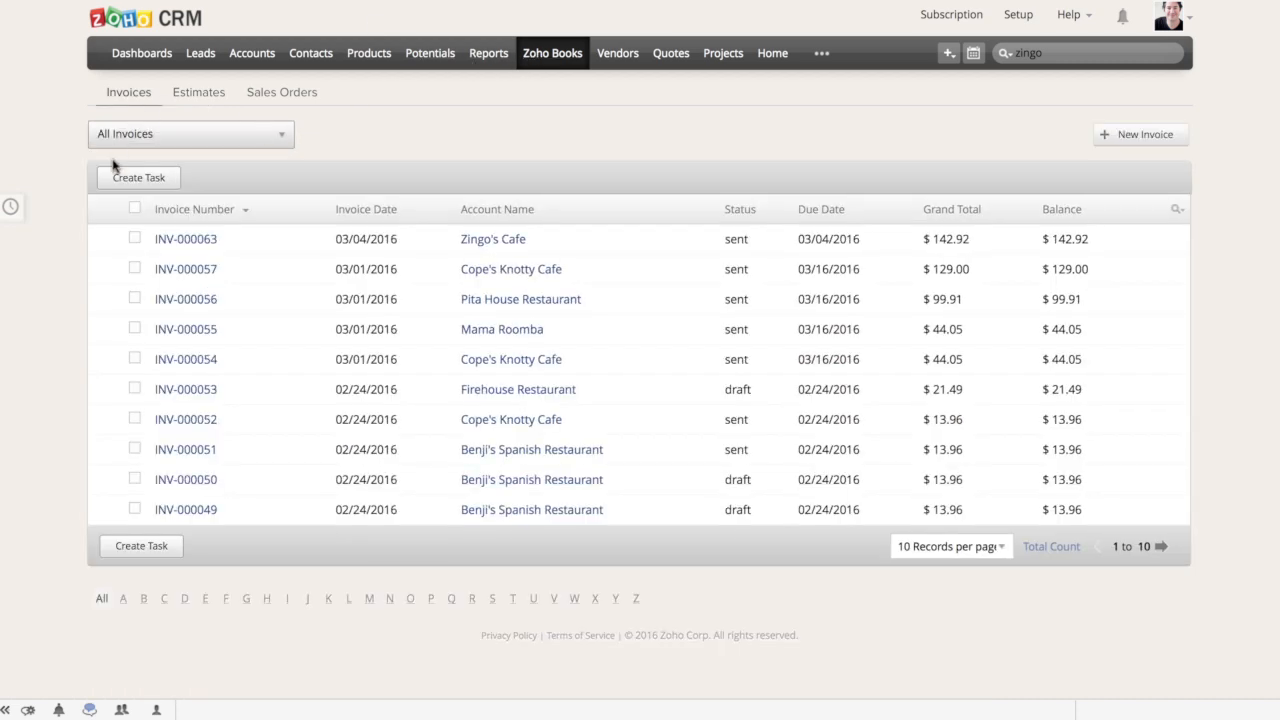
pyautogui.click(568, 250)
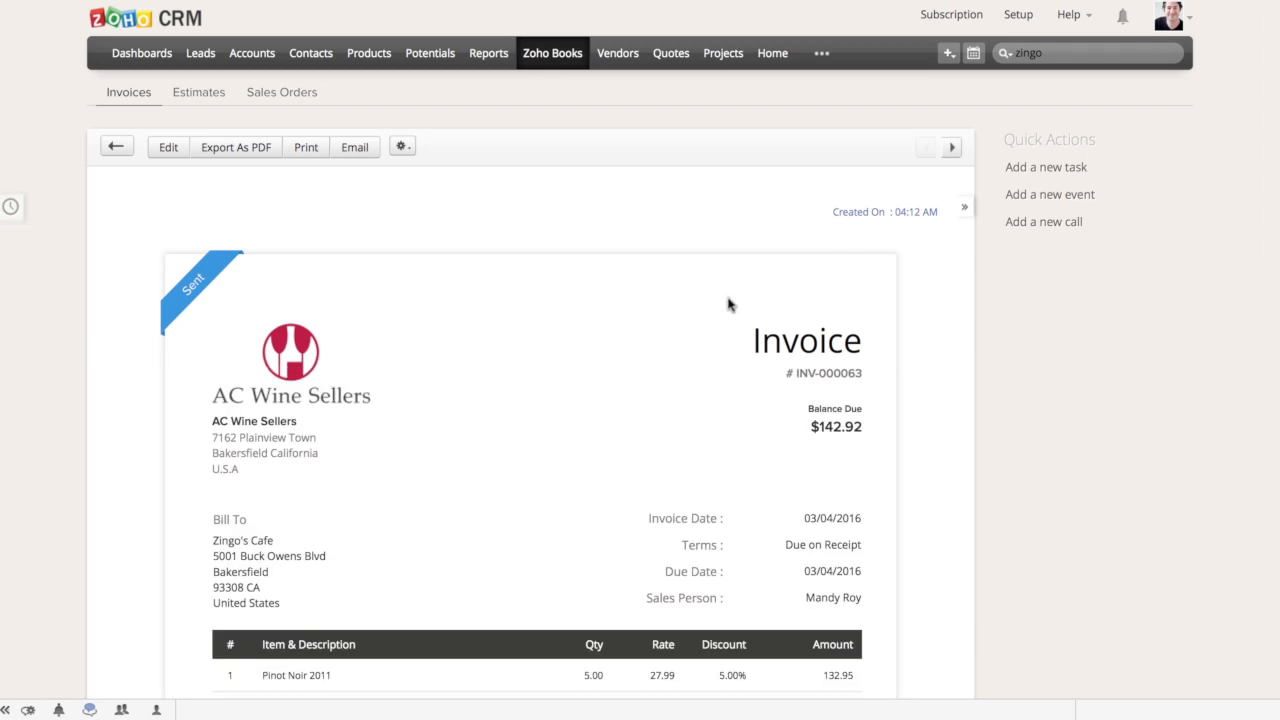
pyautogui.click(900, 212)
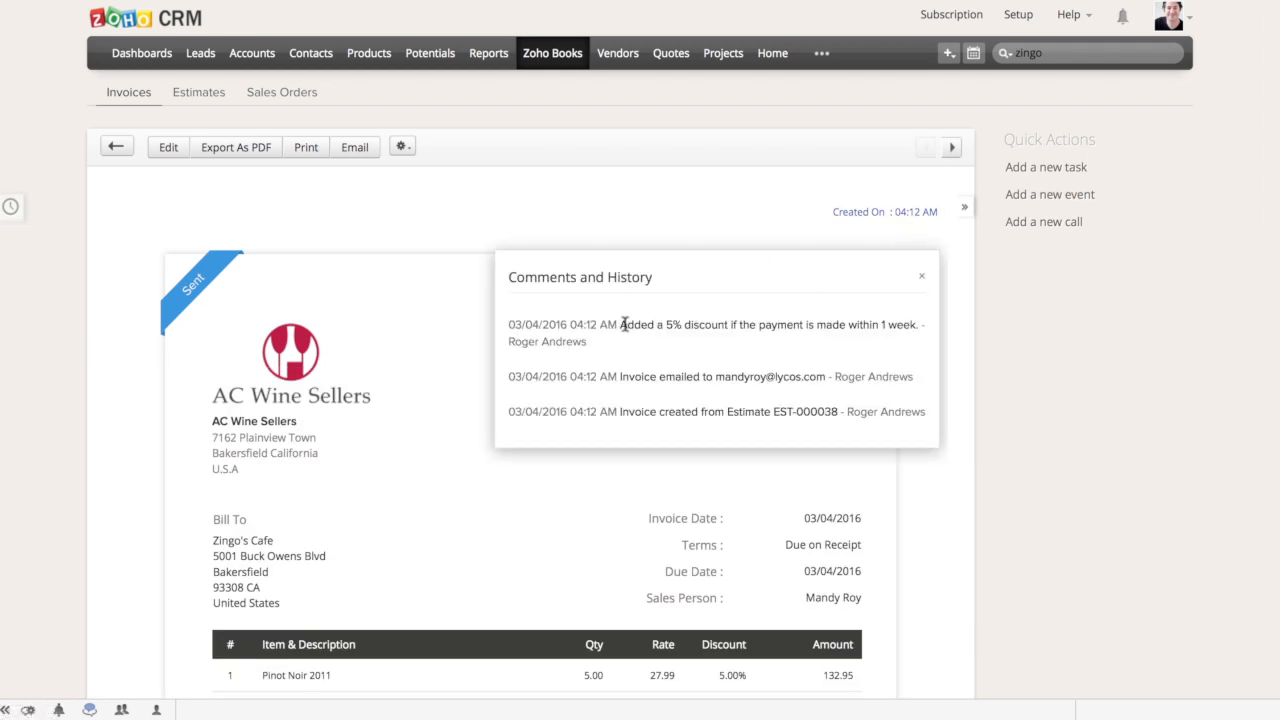
pyautogui.moveTo(619, 324); pyautogui.dragTo(899, 326)
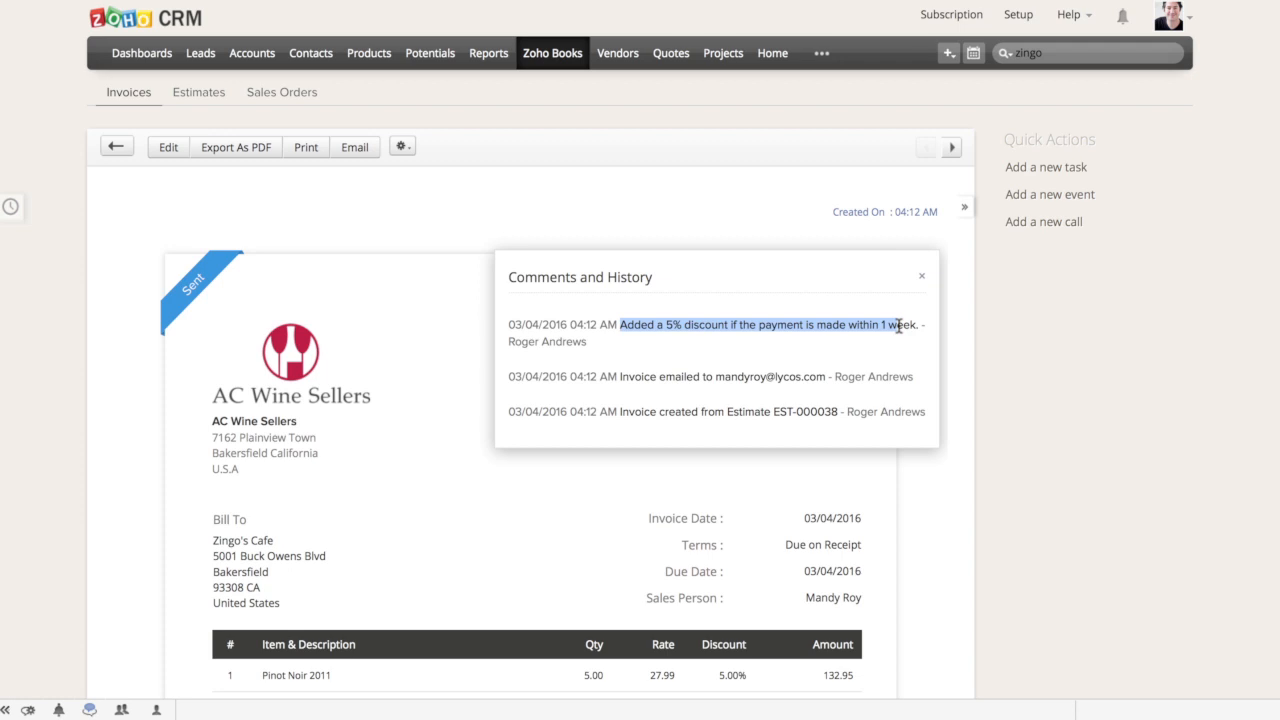
pyautogui.click(921, 276)
# Log a completed call for the Zingo's Cafe invoice with the subject "Discount offer." and a call duration of 5
pyautogui.scroll(-10, 908, 430)
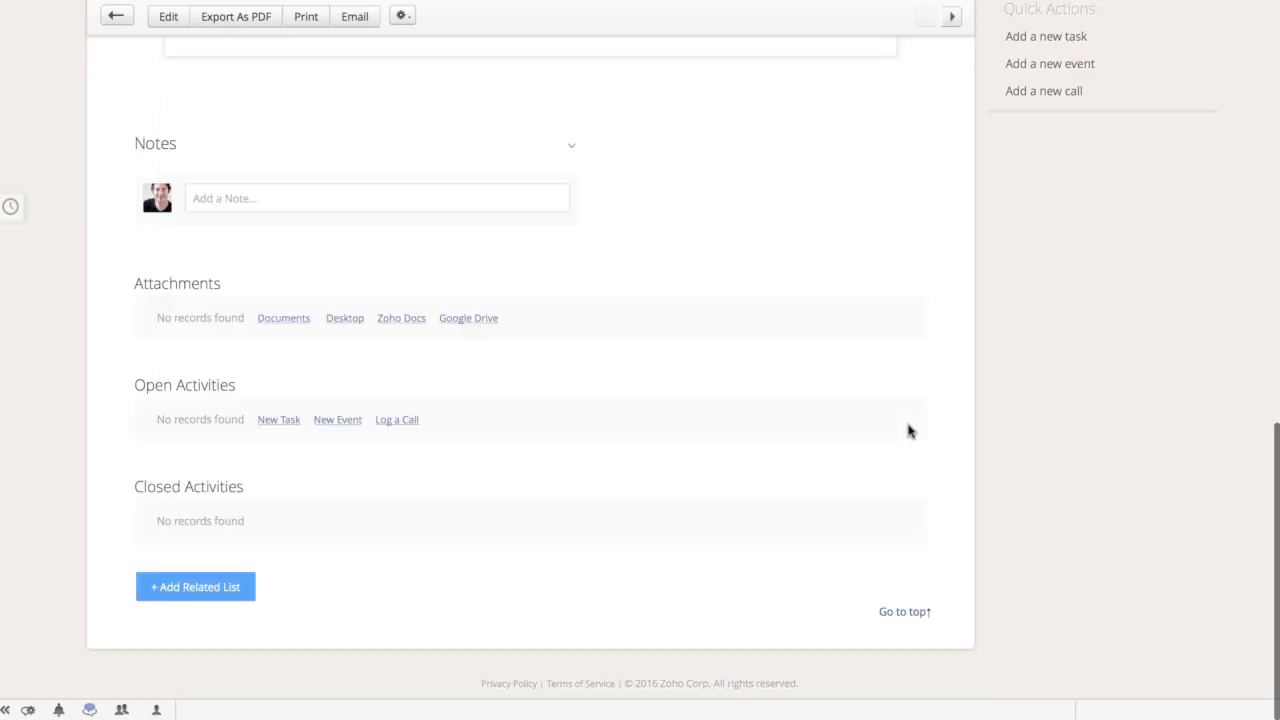
pyautogui.scroll(5, 460, 212)
pyautogui.scroll(-5, 443, 209)
pyautogui.click(404, 421)
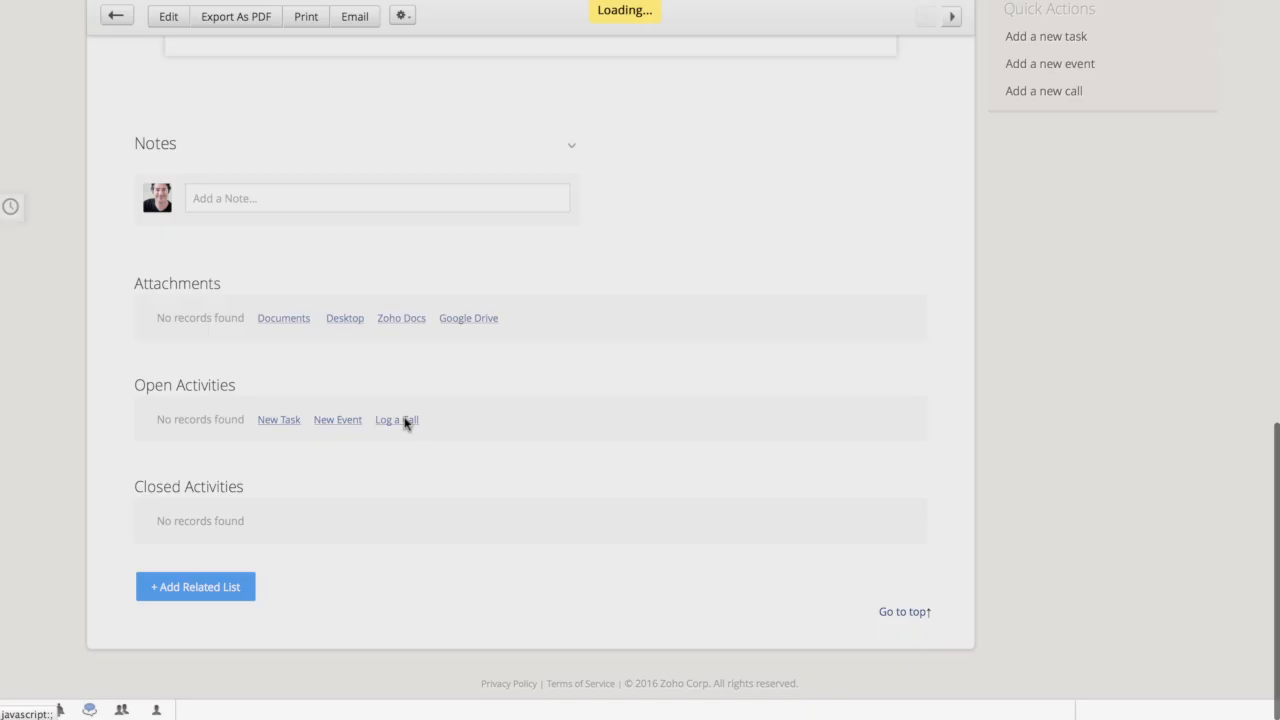
pyautogui.scroll(-3, 808, 405)
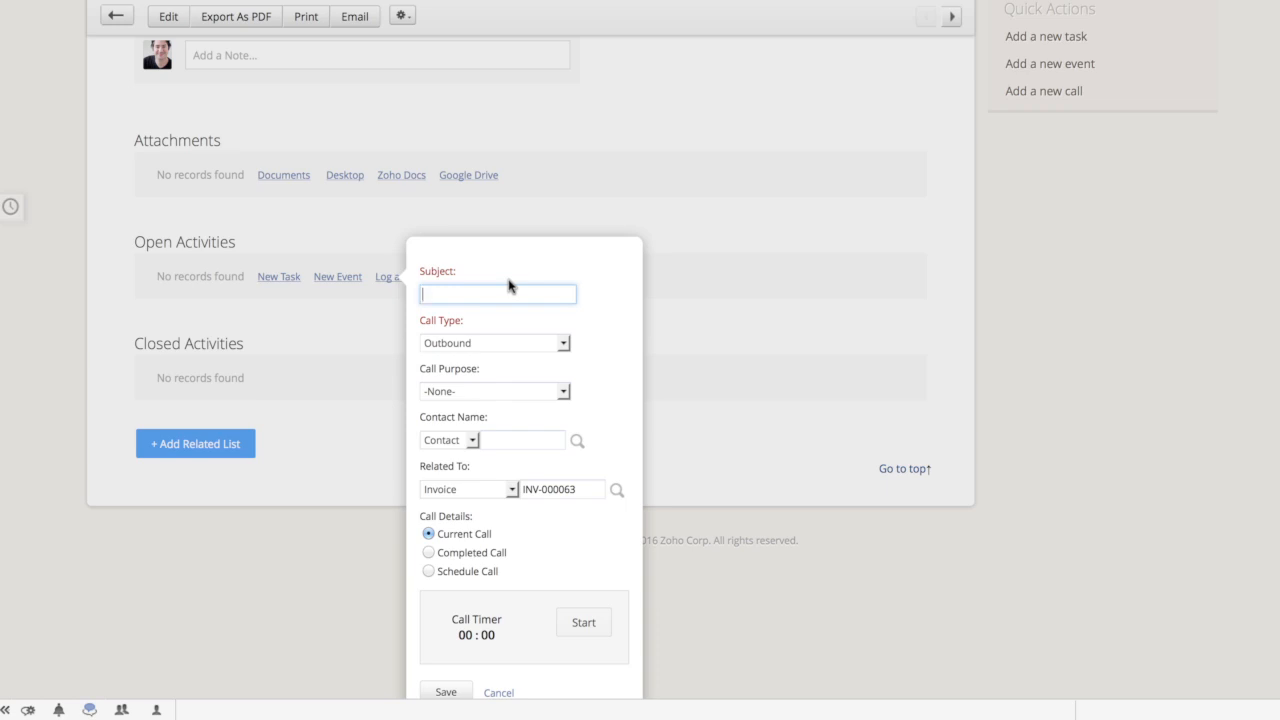
pyautogui.write('Dis')
pyautogui.click(429, 552)
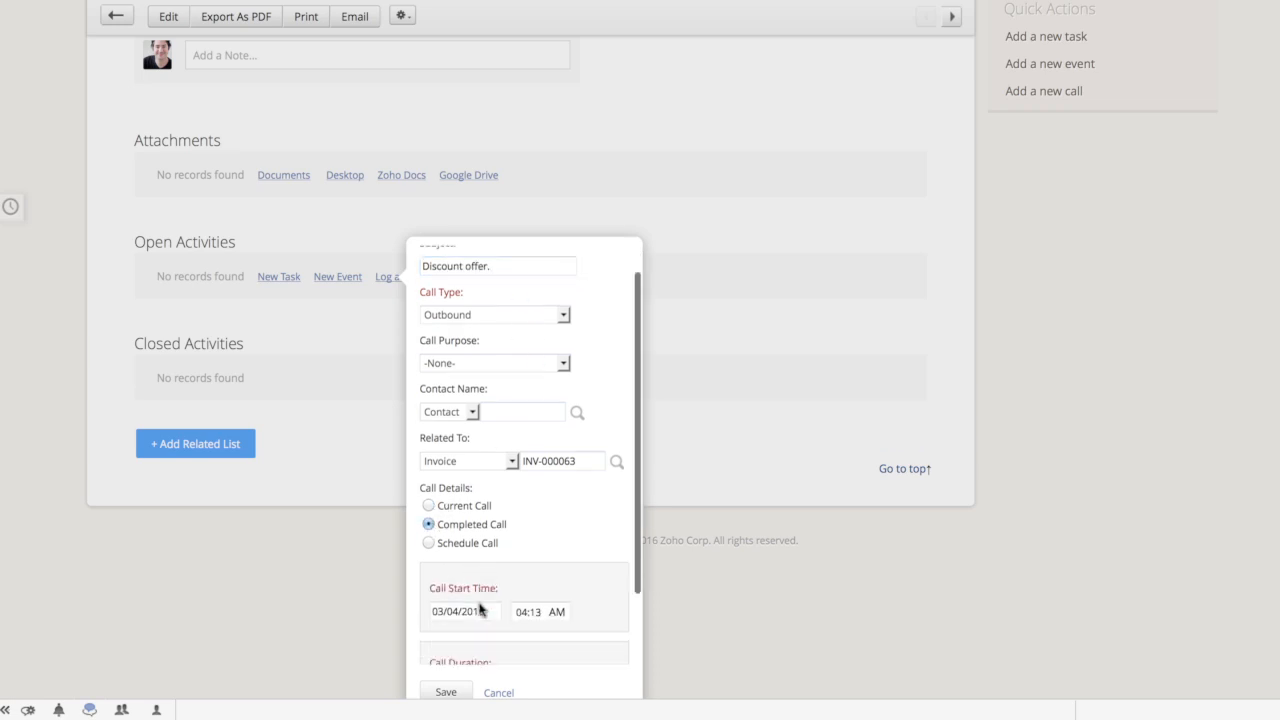
pyautogui.scroll(-2, 480, 610)
pyautogui.click(452, 606)
pyautogui.write('5')
pyautogui.click(445, 692)
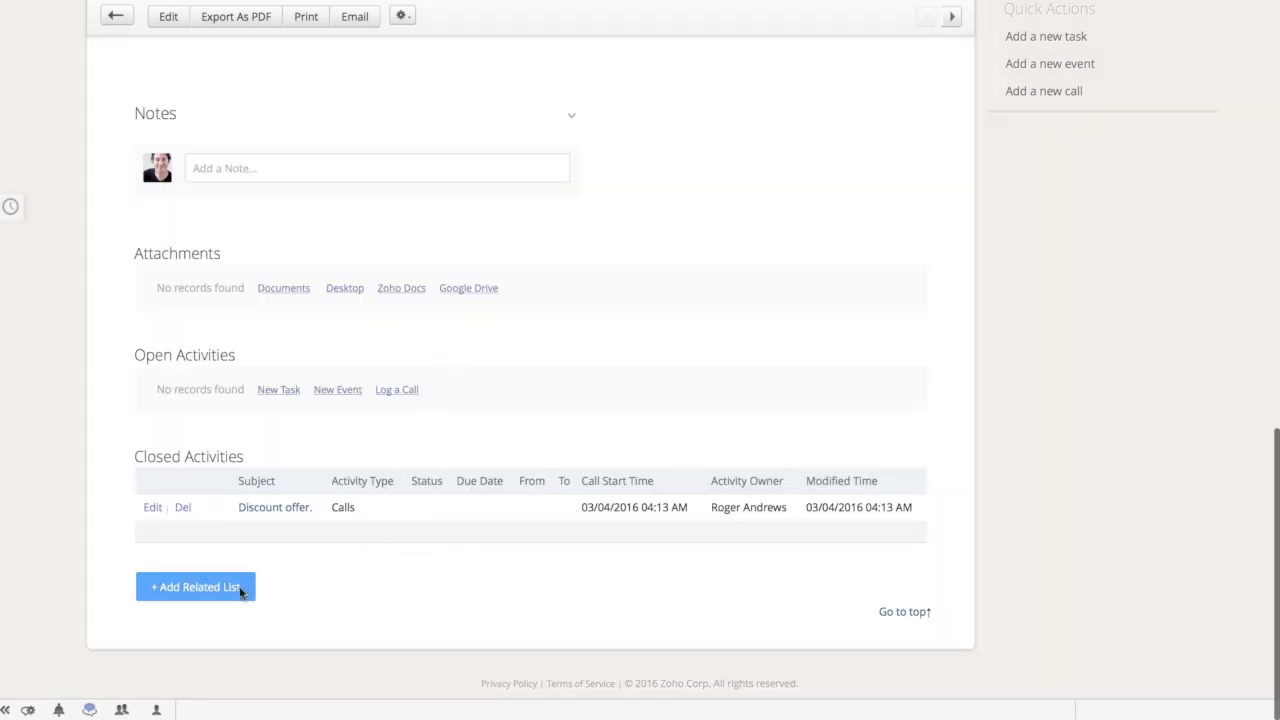
# Add the note "Client is willing to make the payment this week." to the Zingo's Cafe invoice
pyautogui.click(271, 174)
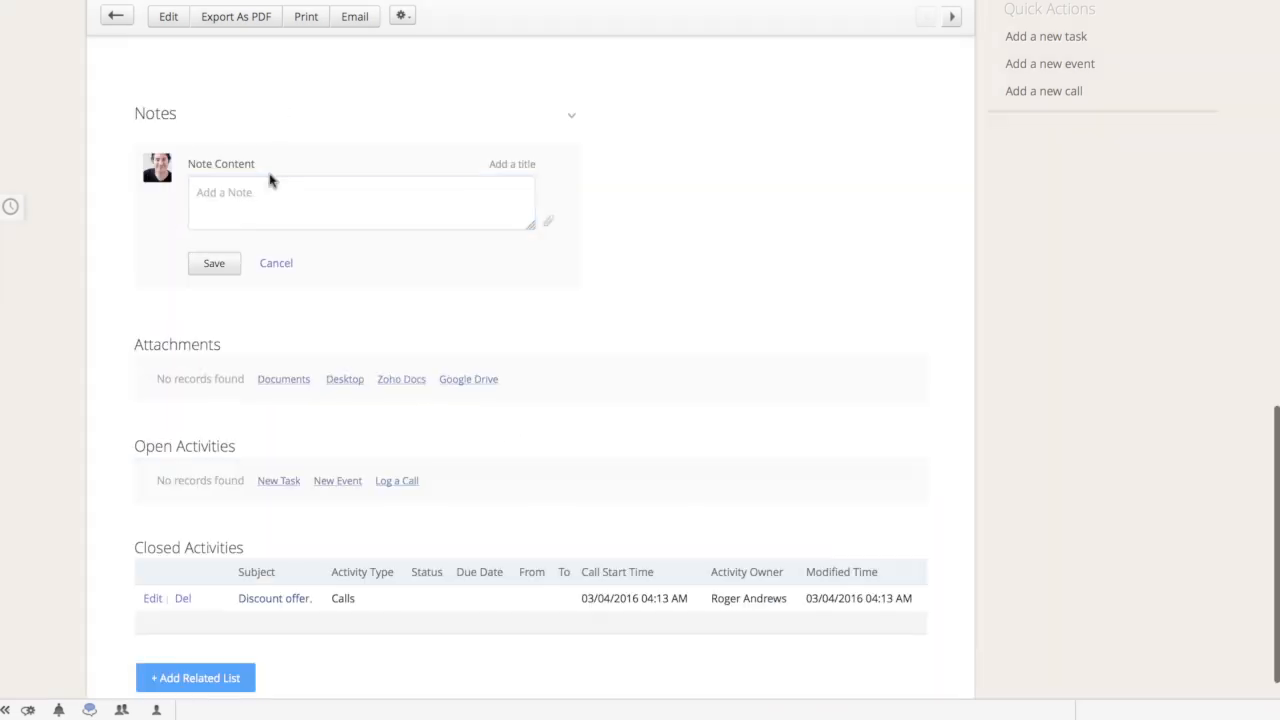
pyautogui.write('Client')
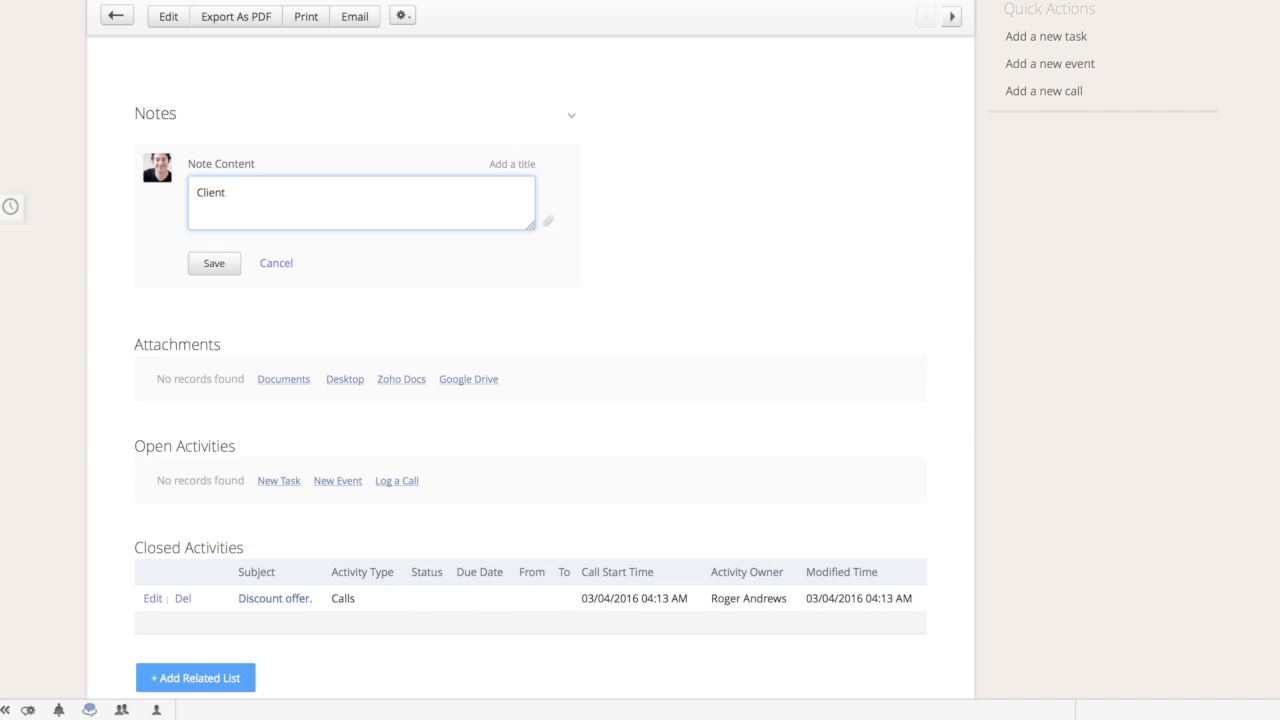
pyautogui.write('is willing to make the payment this we')
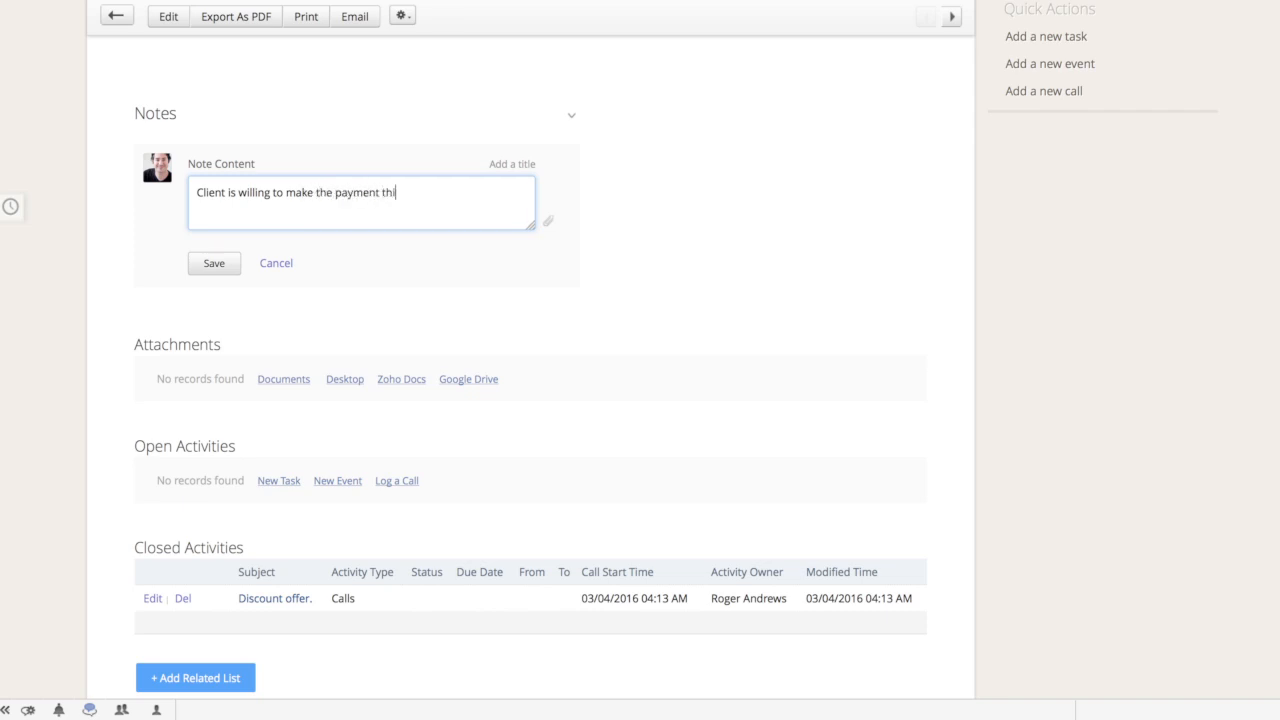
pyautogui.write('ek.')
pyautogui.click(205, 267)
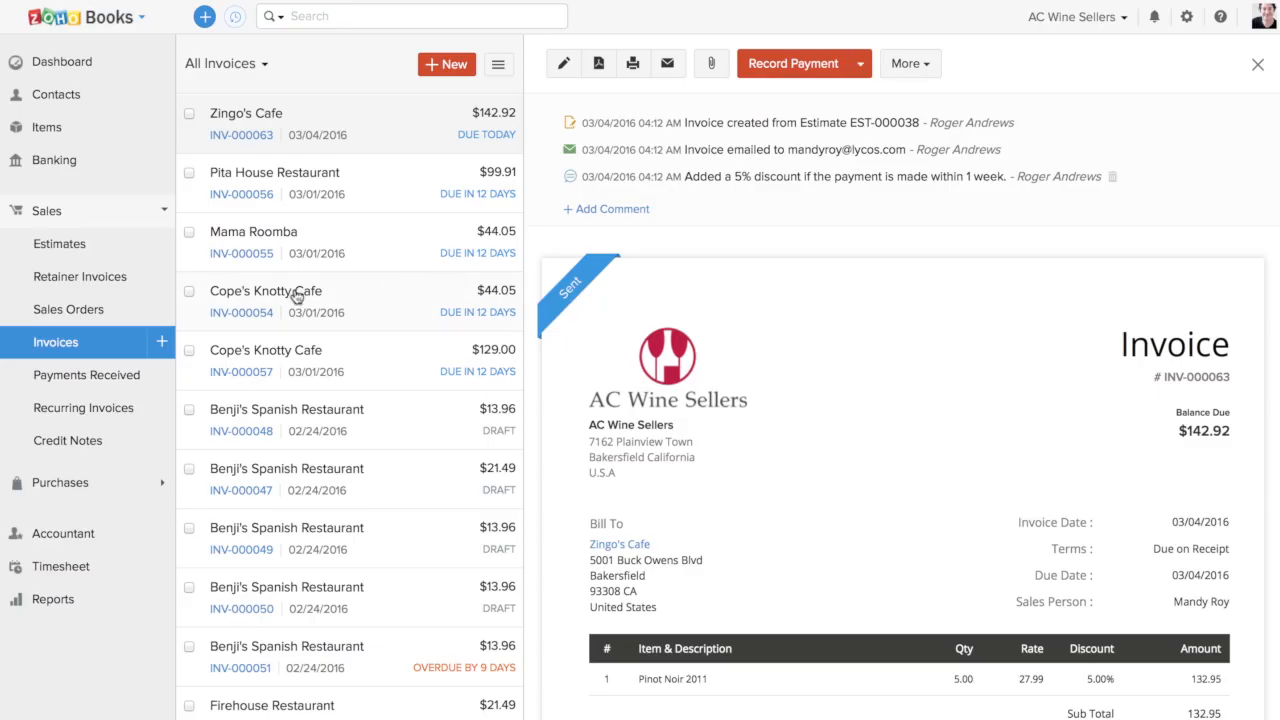
# Switch to Zoho Books, reopen the Zingo's Cafe invoice and check the payment note in its CRM details
pyautogui.click(78, 338)
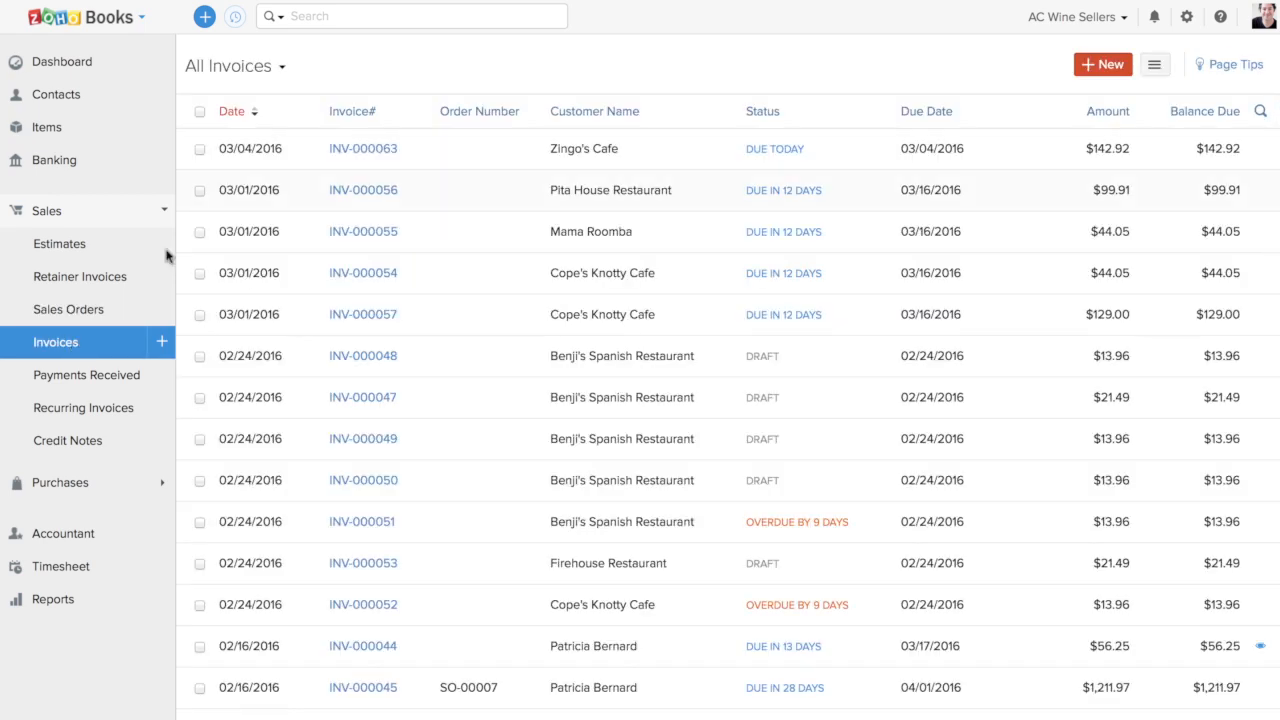
pyautogui.click(476, 165)
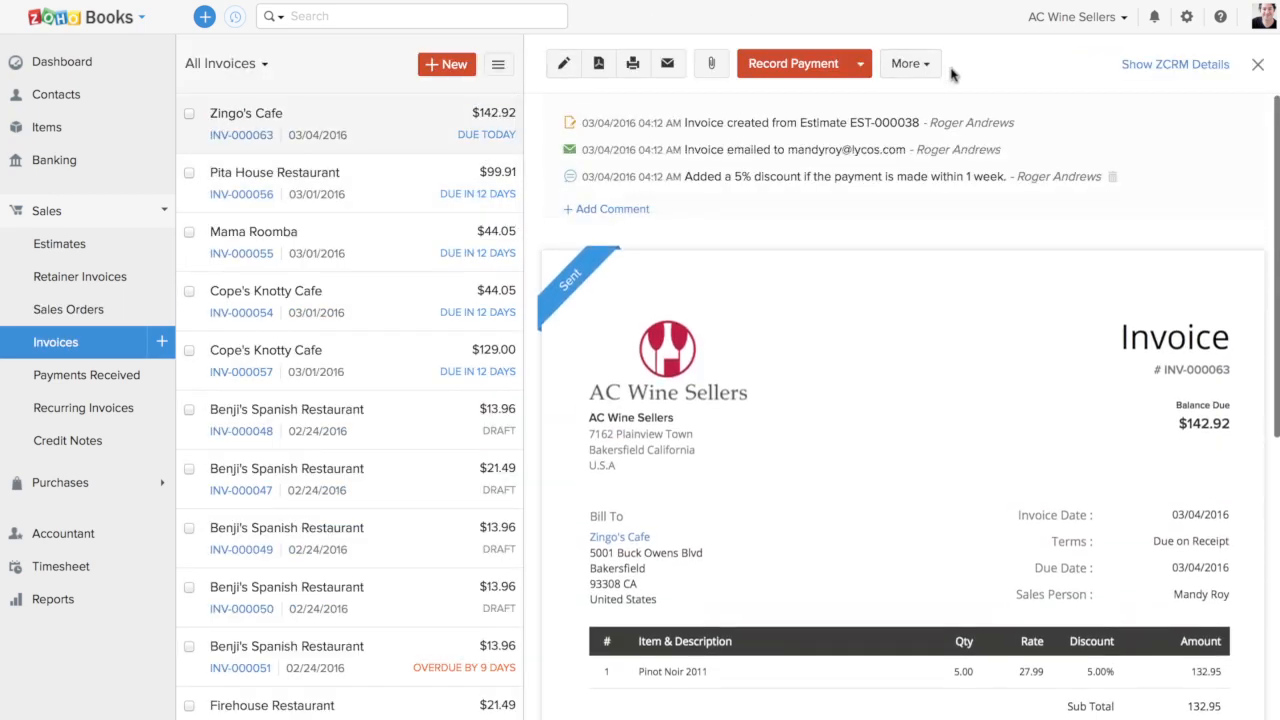
pyautogui.click(1166, 64)
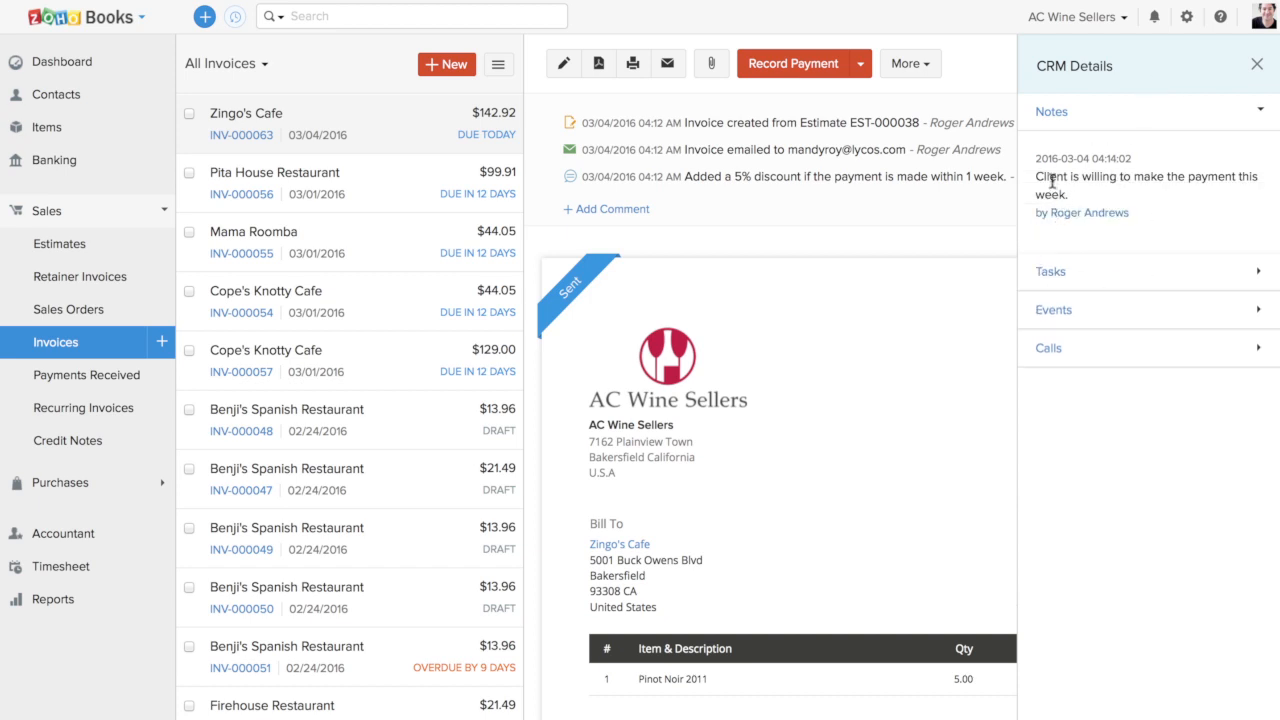
pyautogui.moveTo(1036, 177); pyautogui.dragTo(1089, 202)
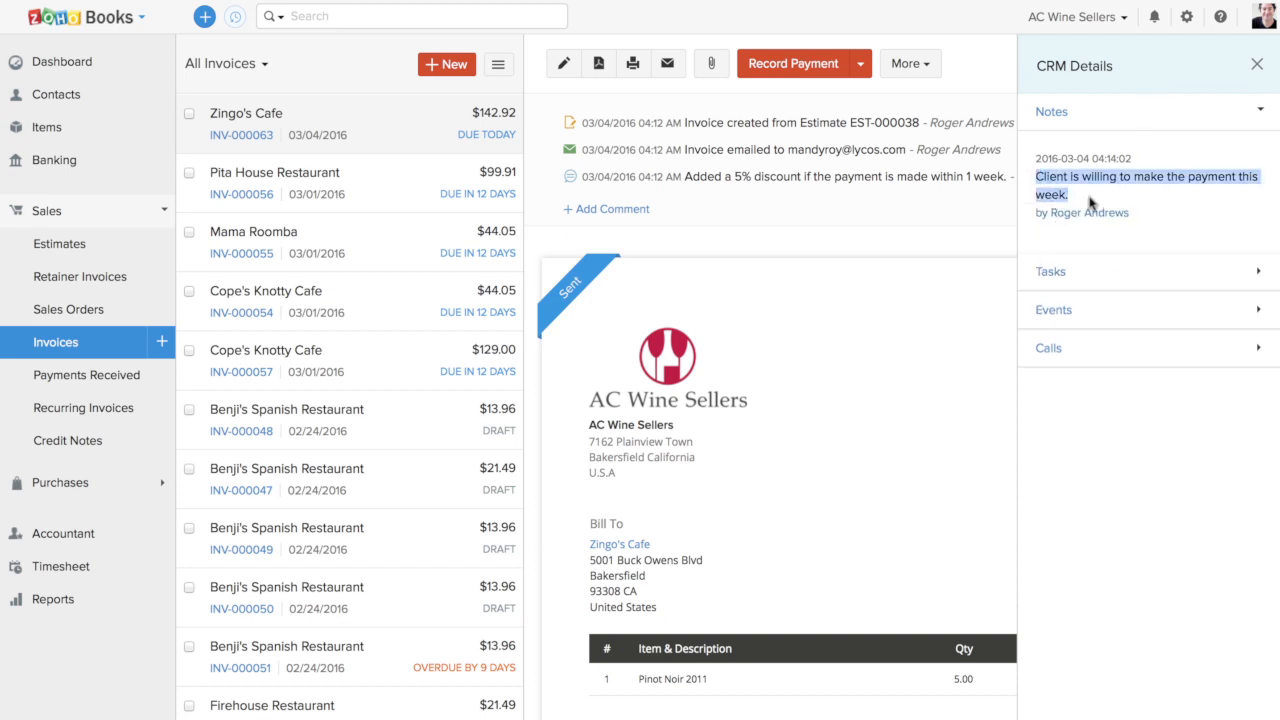
pyautogui.click(1257, 64)
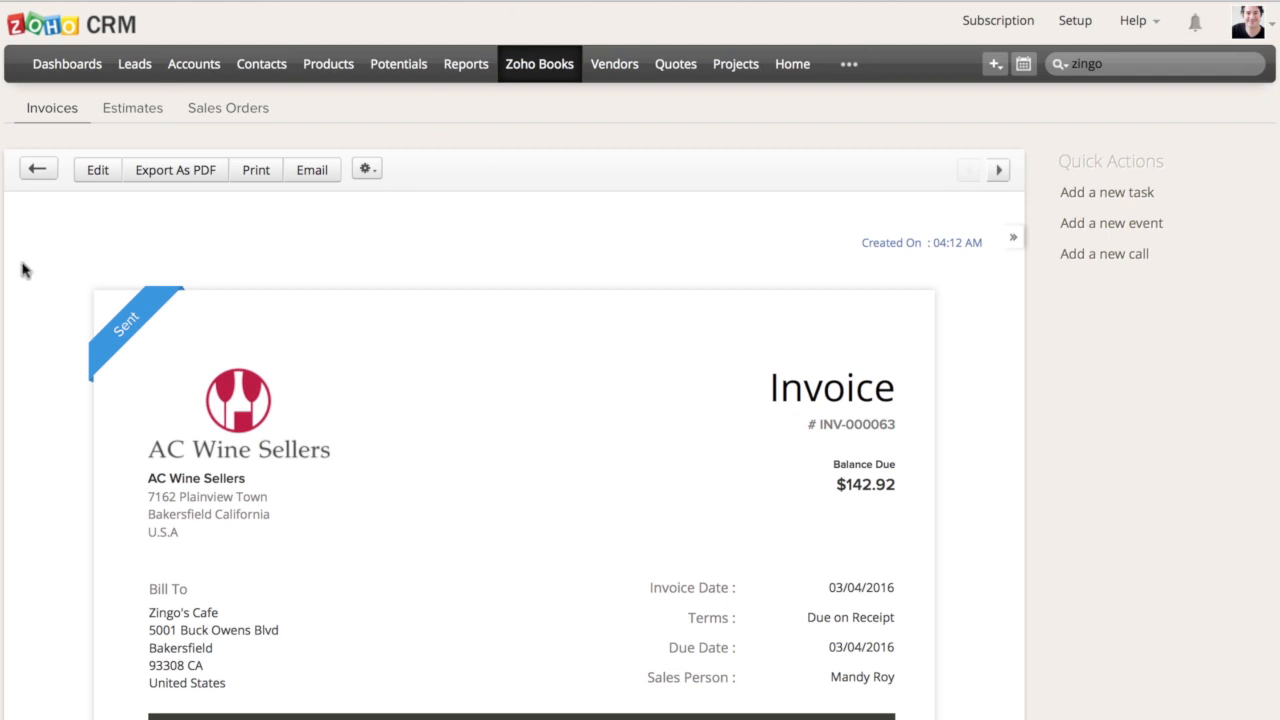
# Switch to Zoho CRM, open the Overdue Invoices by Customer report from the Zoho Books Reports and review its entries
pyautogui.click(515, 66)
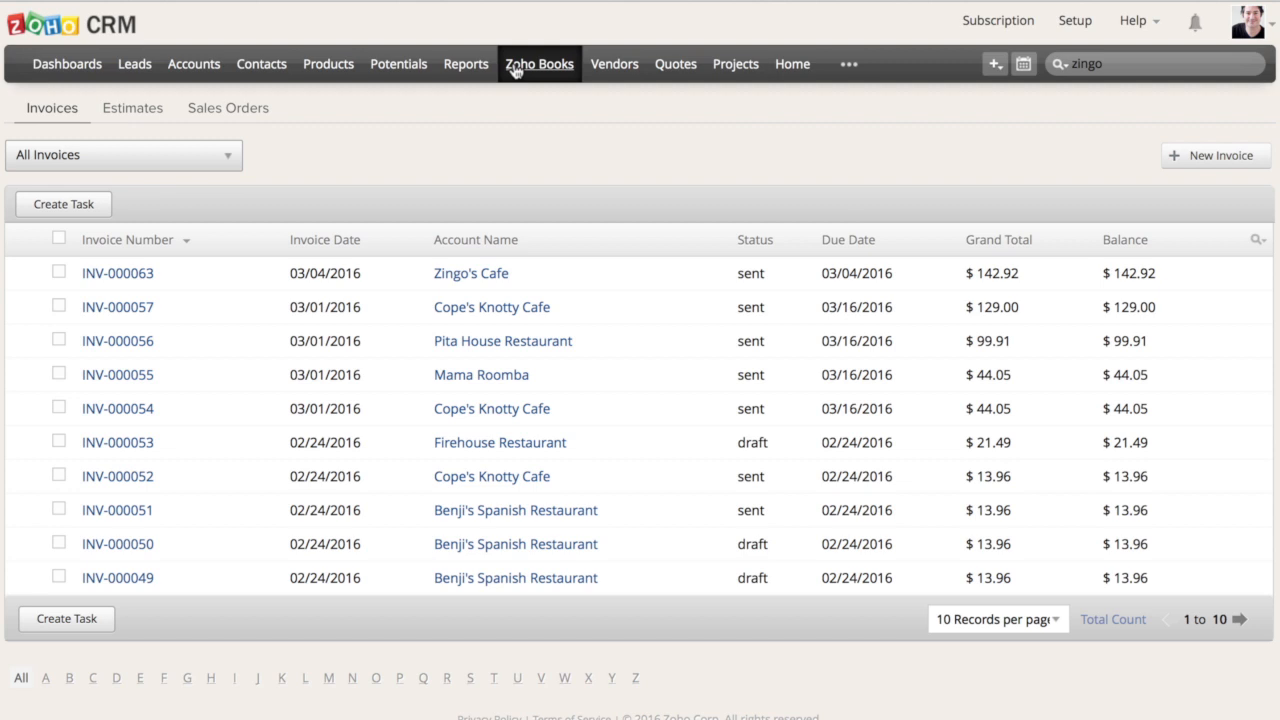
pyautogui.click(470, 70)
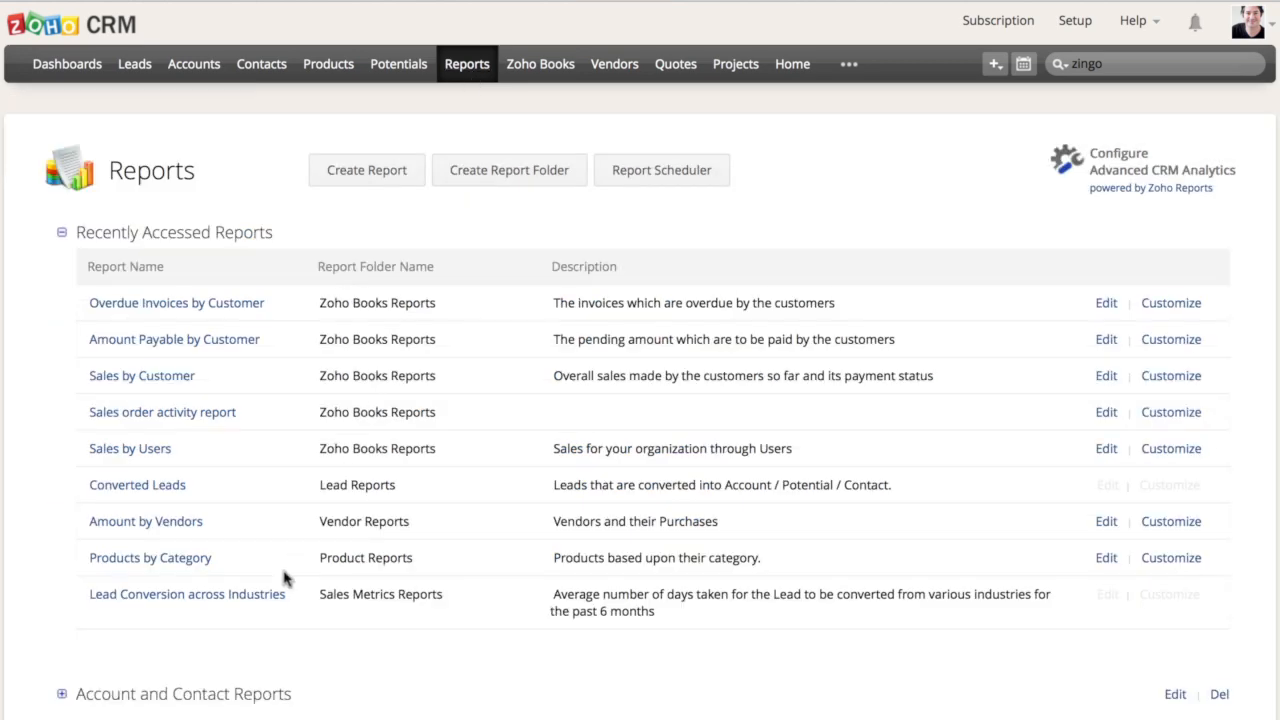
pyautogui.scroll(-15, 288, 580)
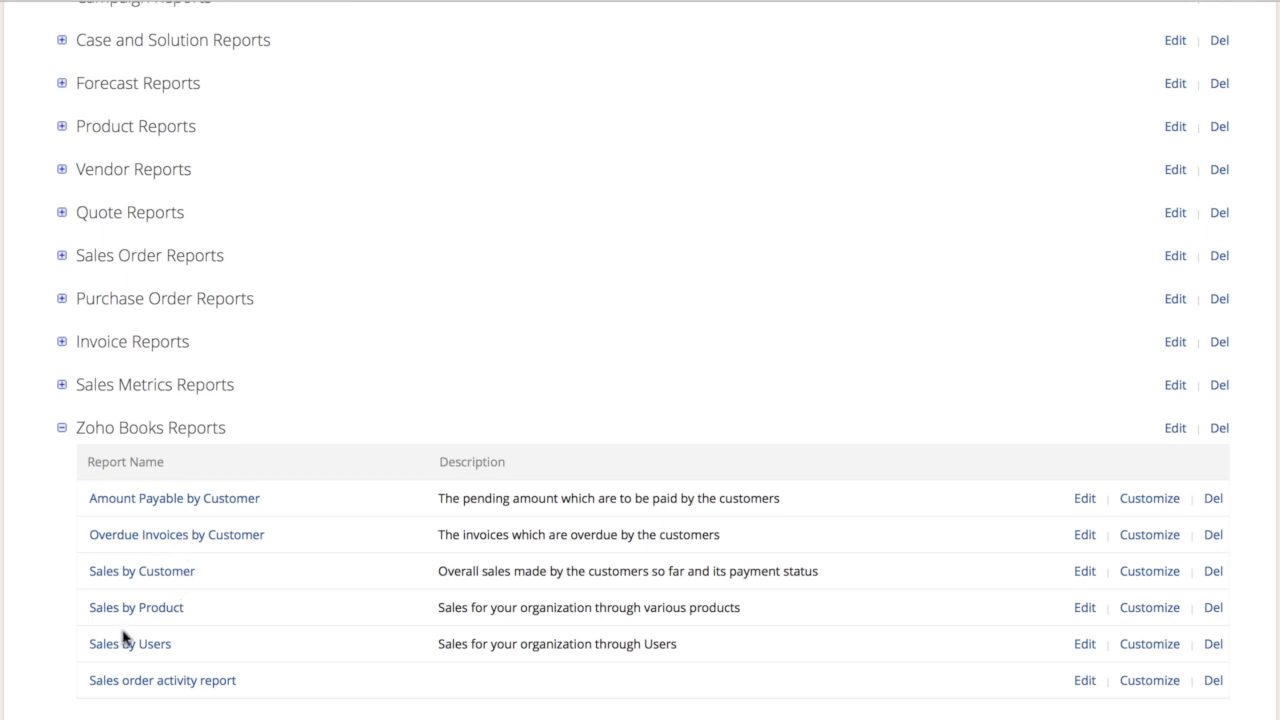
pyautogui.click(158, 536)
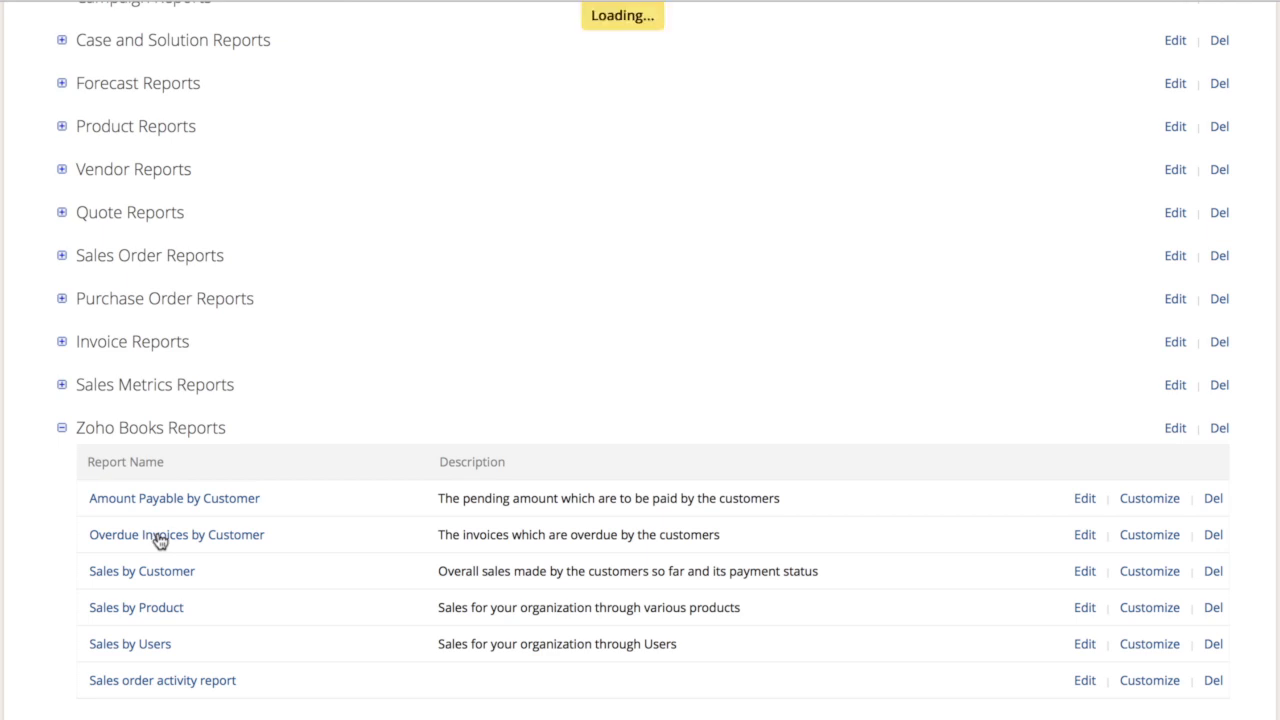
pyautogui.scroll(15, 240, 340)
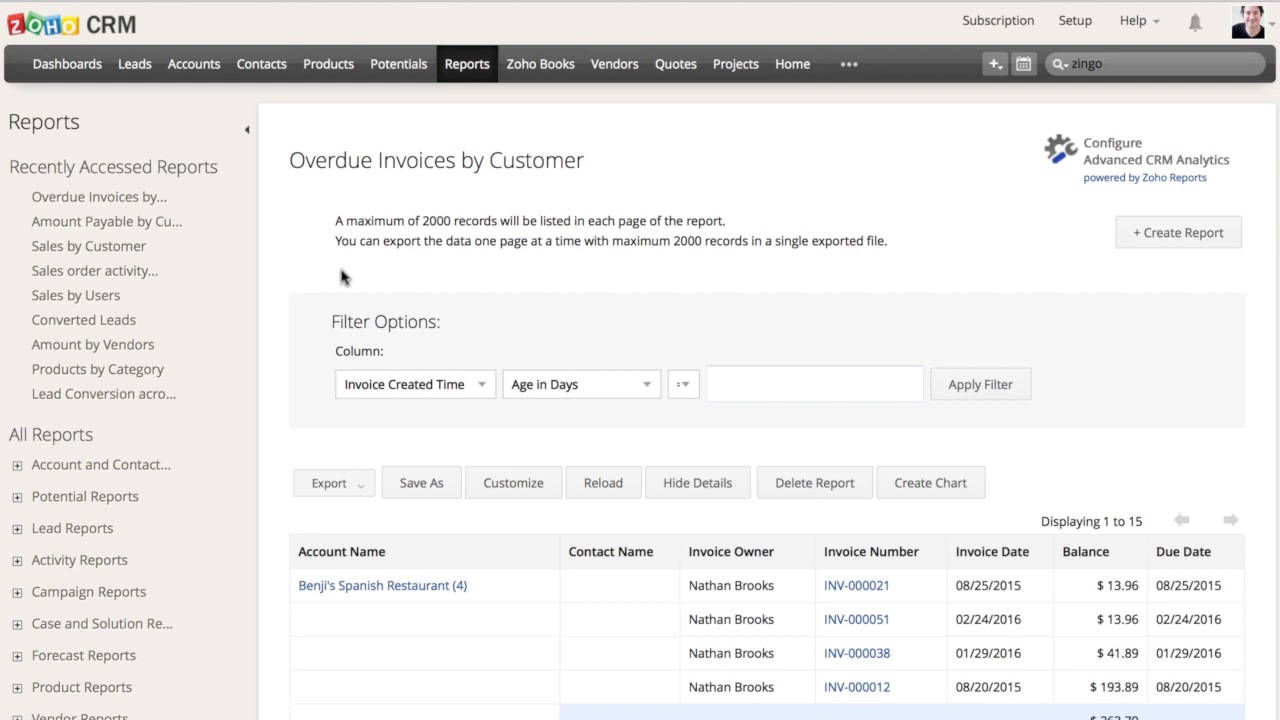
pyautogui.scroll(-5, 429, 380)
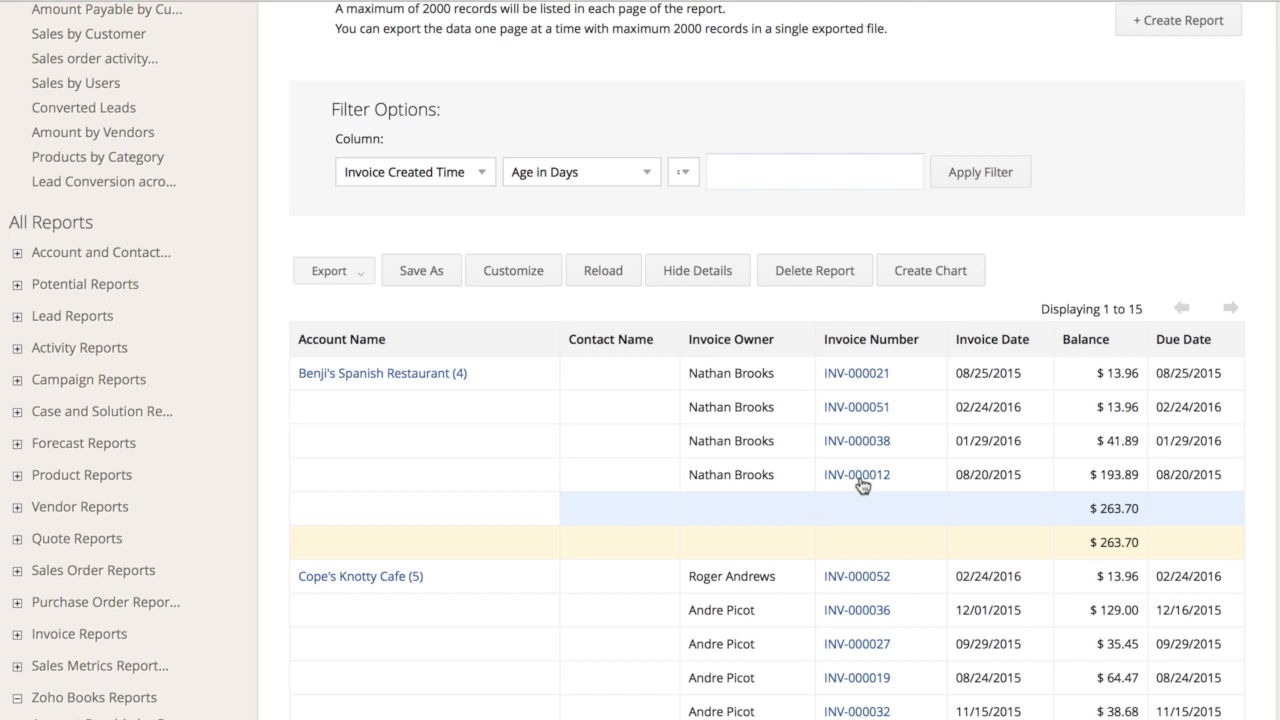
pyautogui.scroll(-10, 862, 486)
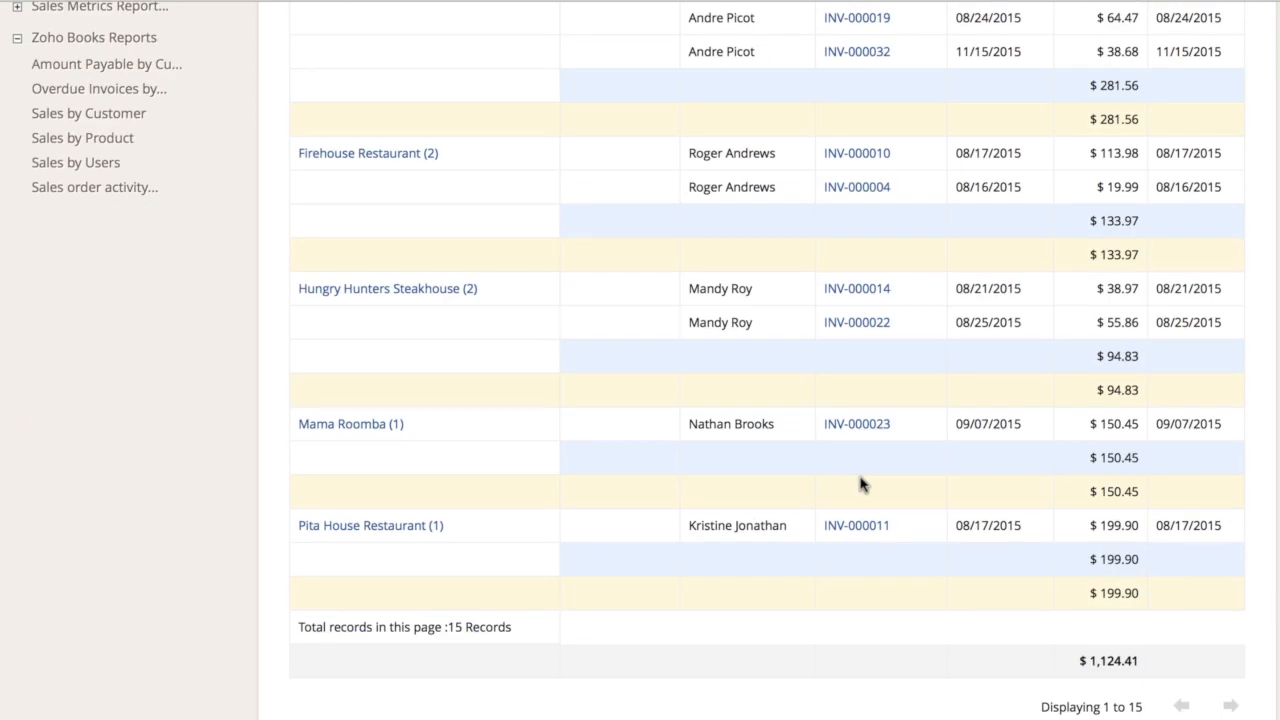
pyautogui.scroll(10, 862, 486)
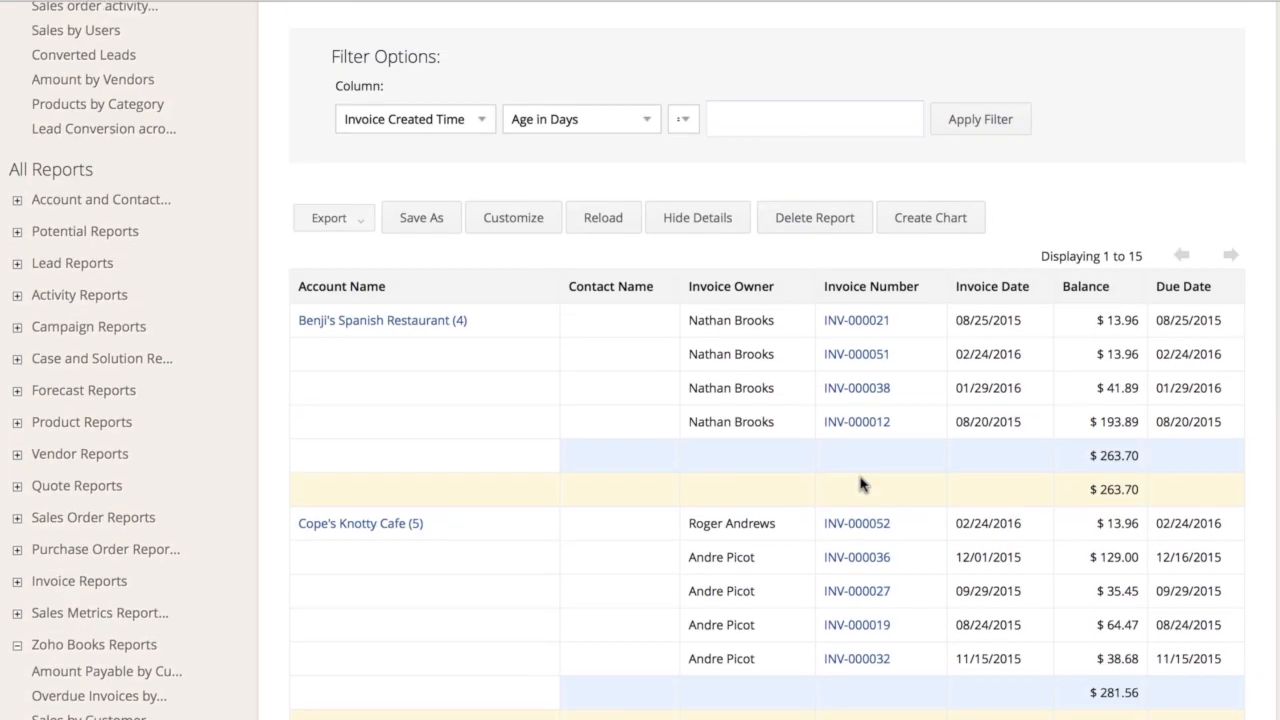
pyautogui.scroll(3, 862, 486)
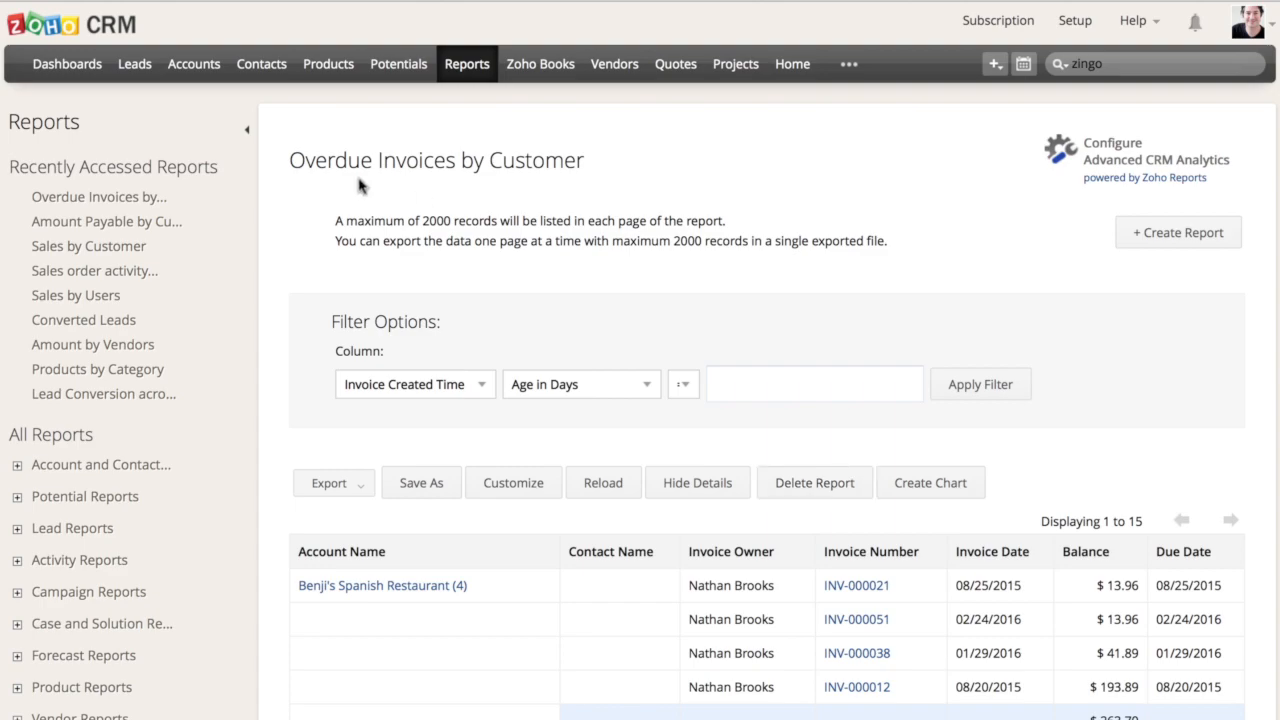